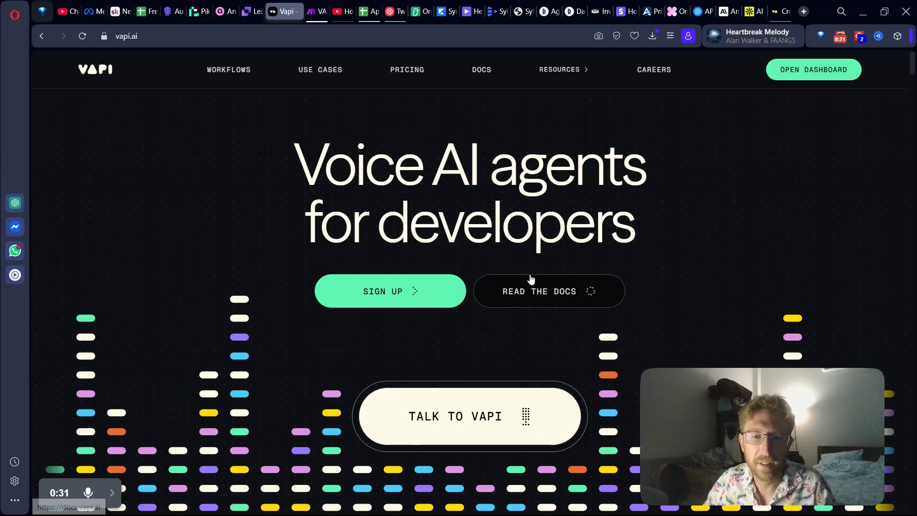
Highlight the homepage stats: 62M+ calls, 1M+ assistants launched and 225K+
scroll(520, 277, "down", 8)
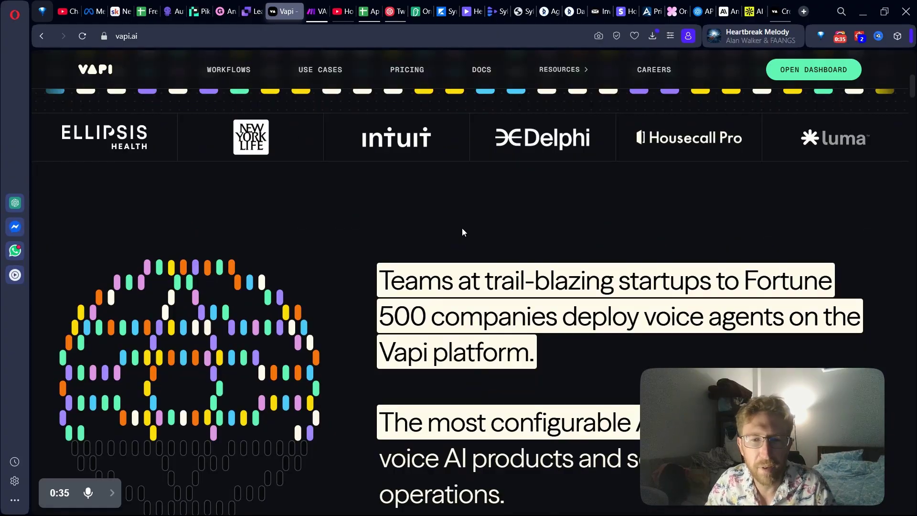
scroll(462, 228, "down", 10)
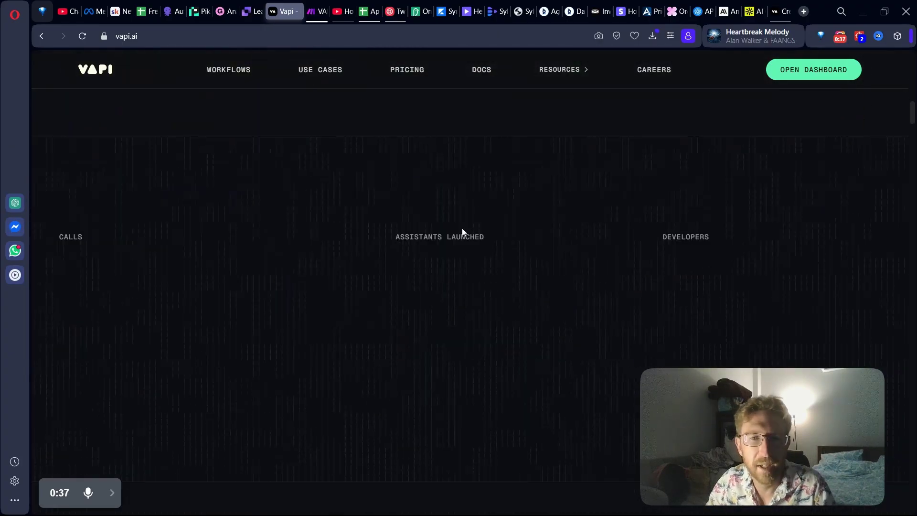
scroll(115, 235, "up", 1)
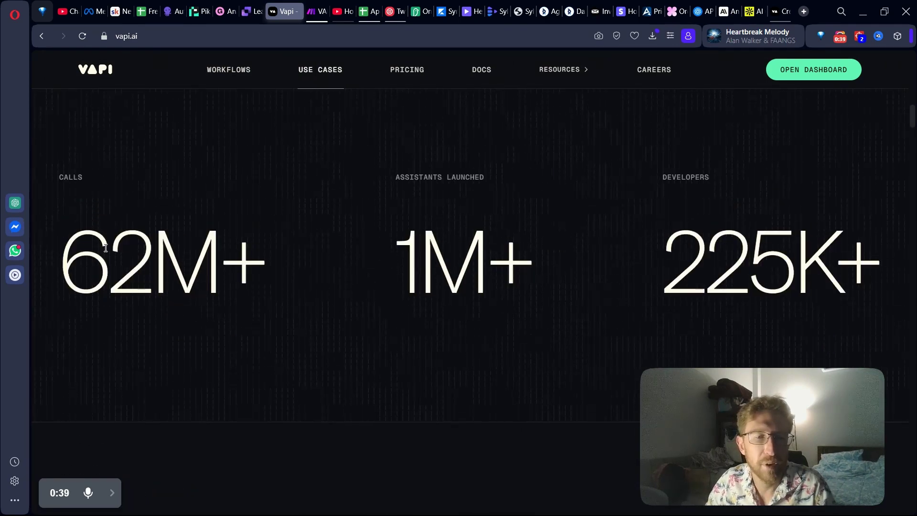
left_click_drag(106, 248, 260, 240)
left_click(261, 240)
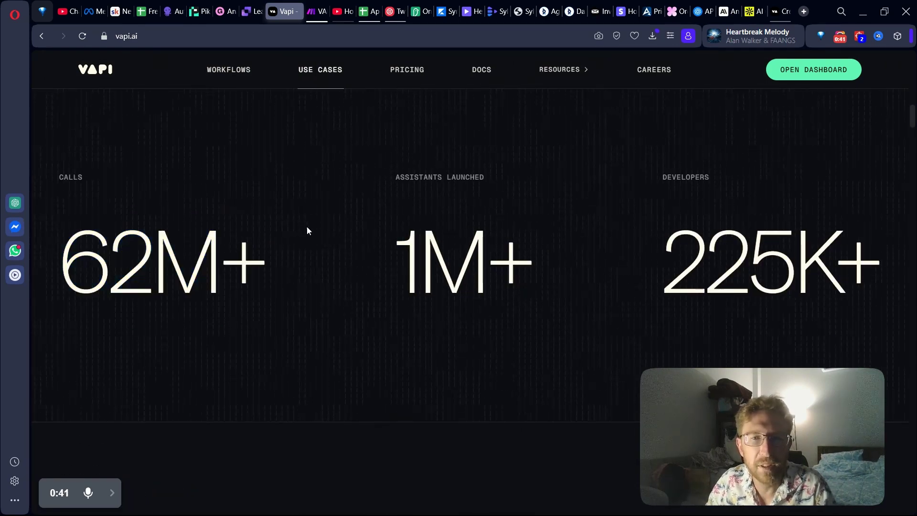
left_click_drag(408, 249, 545, 267)
left_click(689, 249)
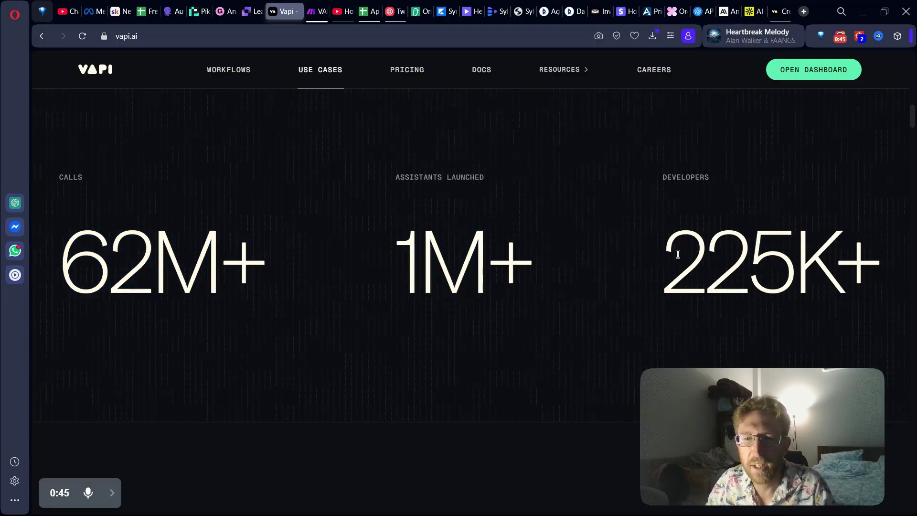
left_click_drag(677, 253, 836, 258)
left_click(836, 258)
Highlight the '40+ apps' integrations headline, then continue down to How it works
scroll(482, 260, "down", 3)
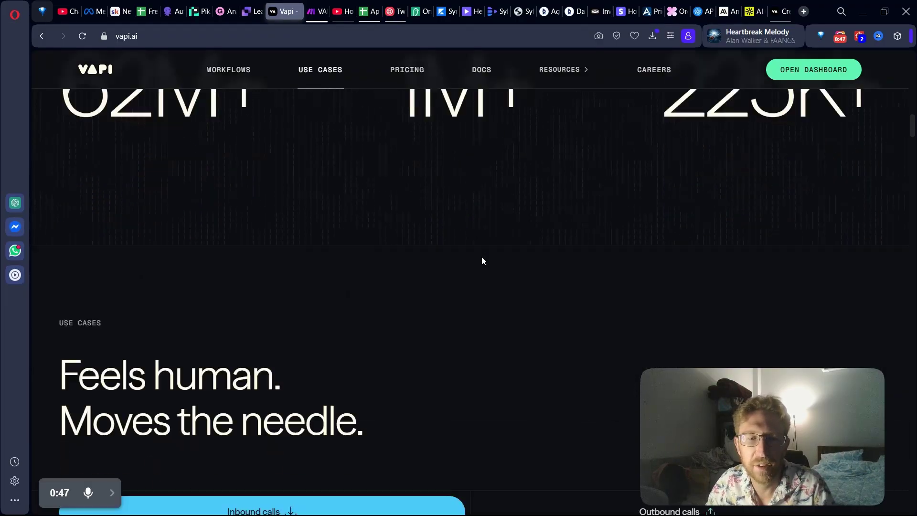
scroll(482, 261, "down", 3)
scroll(482, 260, "down", 2)
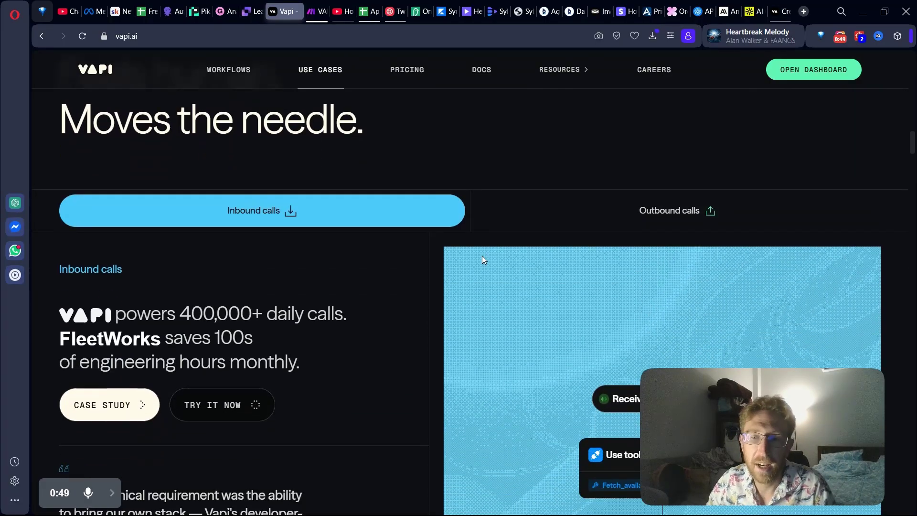
scroll(270, 313, "down", 7)
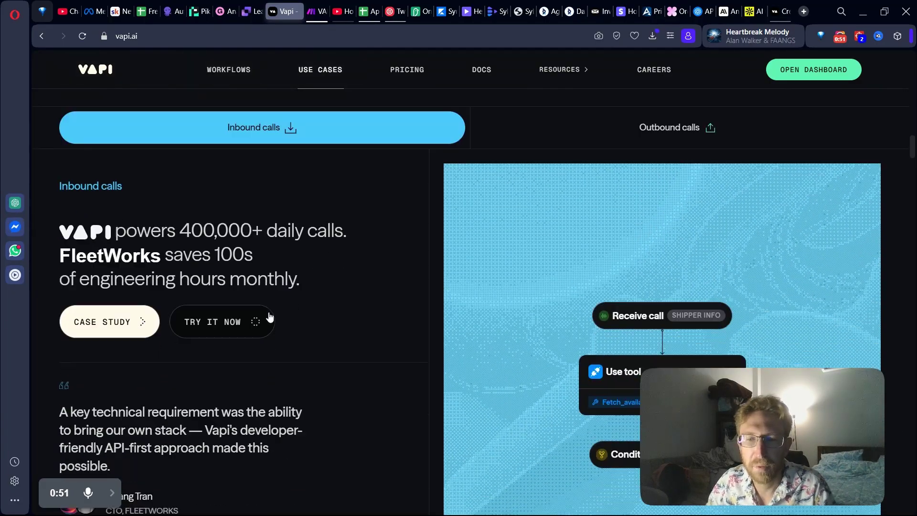
scroll(298, 271, "down", 5)
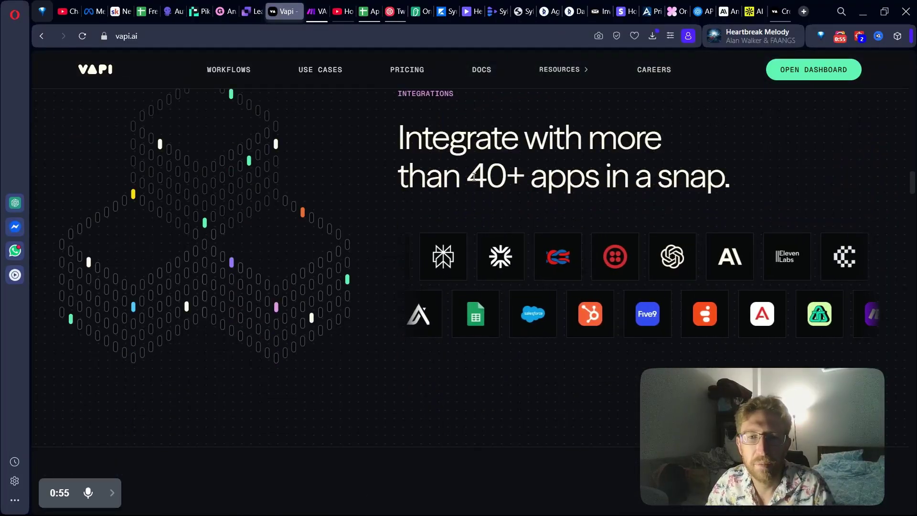
left_click_drag(468, 178, 706, 180)
left_click(651, 262)
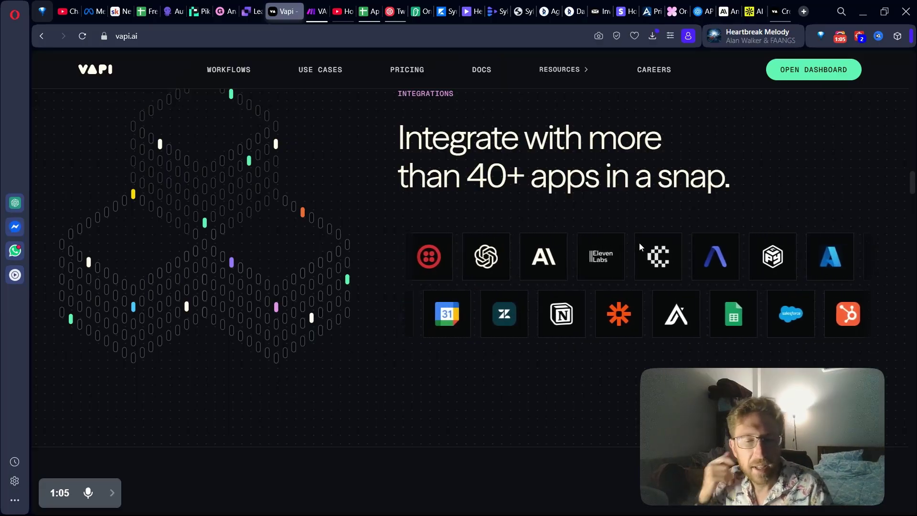
scroll(640, 241, "down", 1)
scroll(638, 238, "down", 7)
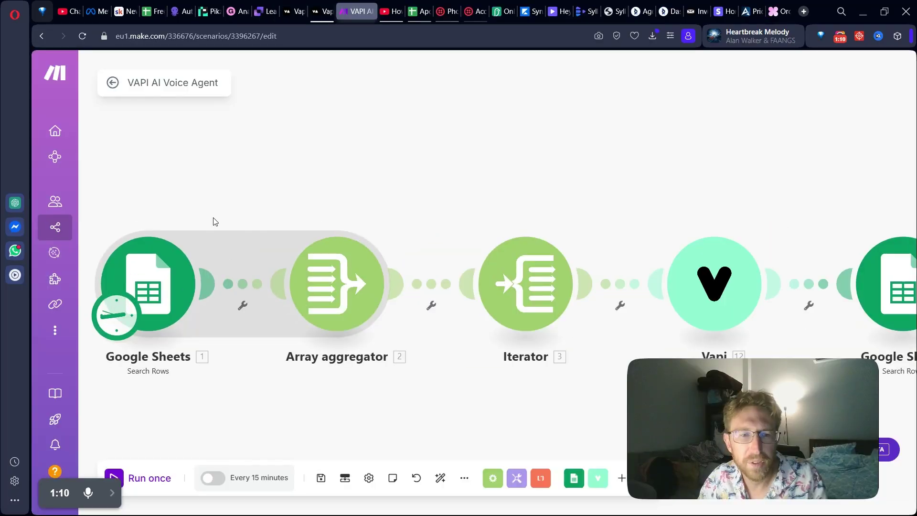
Open the Google Sheets module's settings and its Spreadsheet ID dropdown
left_click(201, 262)
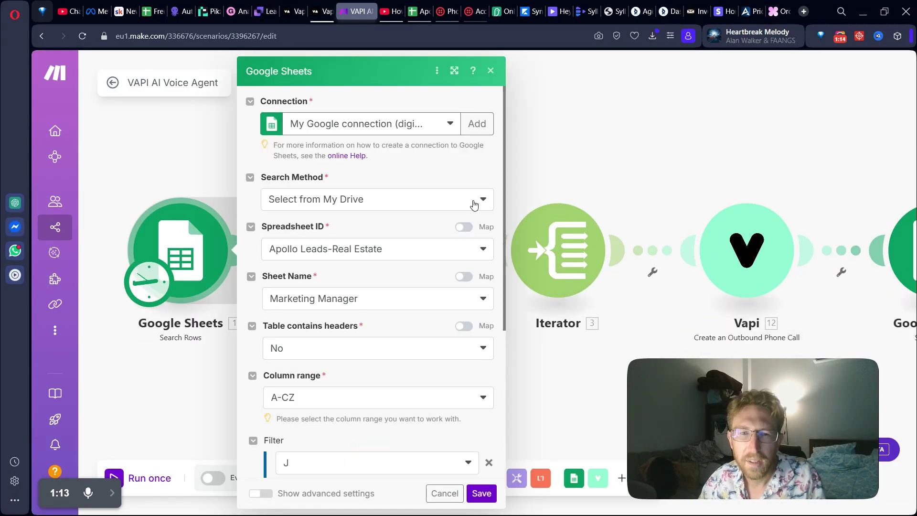
left_click(391, 248)
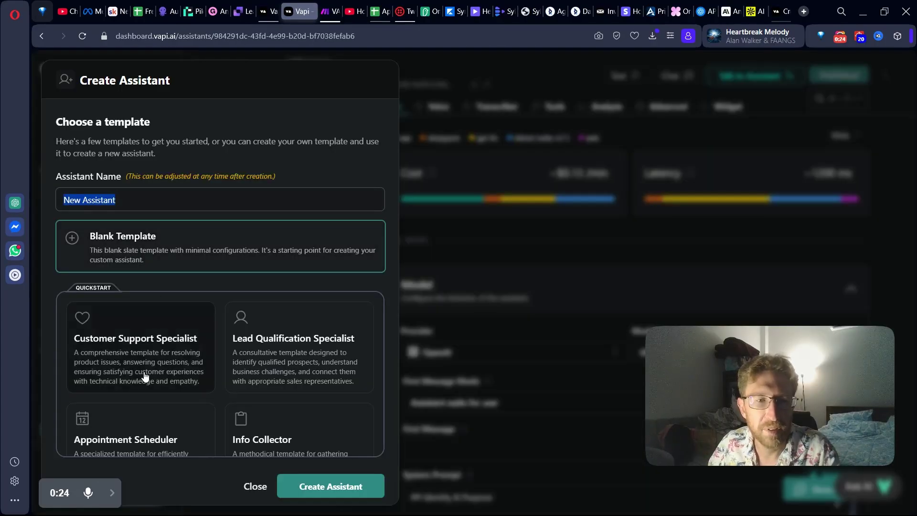
Scroll the template list, then scroll the vapi.ai homepage down to the Enterprise section
scroll(145, 376, "down", 3)
scroll(147, 373, "up", 3)
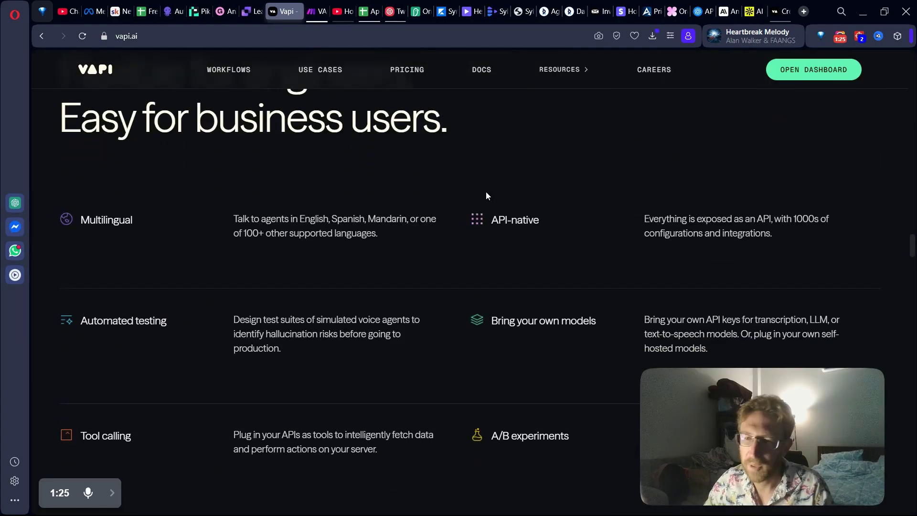
scroll(487, 192, "down", 8)
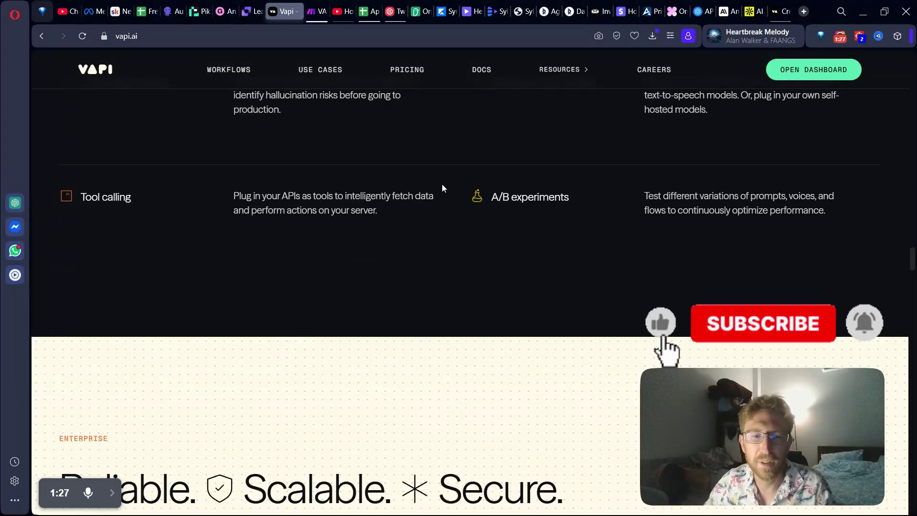
scroll(442, 190, "down", 4)
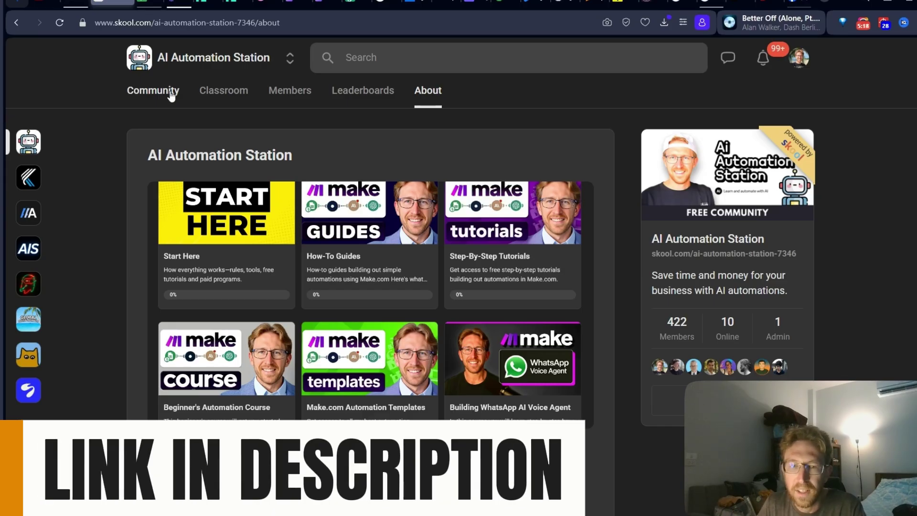
scroll(887, 218, "down", 3)
scroll(656, 308, "up", 2)
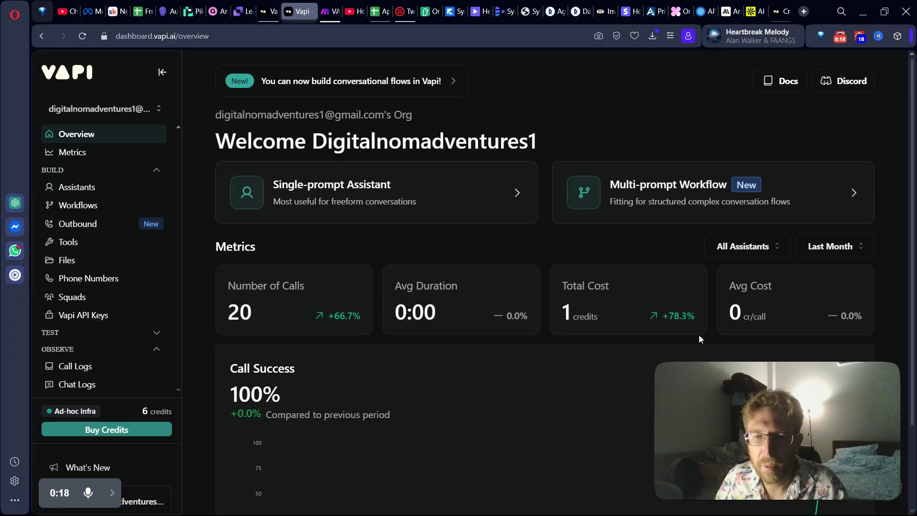
Check the Metrics page: 16.56 call minutes, 20 calls, $1.41 spent, $0.07 per call
scroll(681, 406, "down", 1)
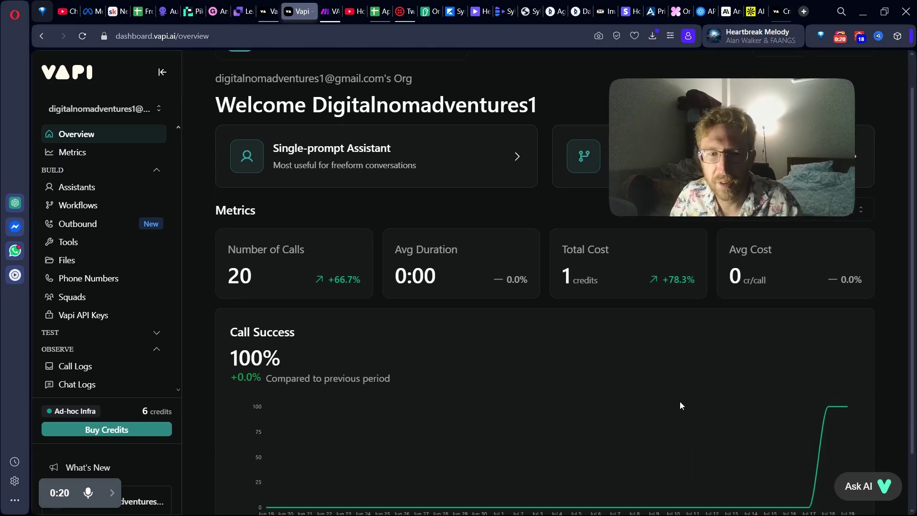
scroll(681, 405, "down", 2)
mouse_move(847, 342)
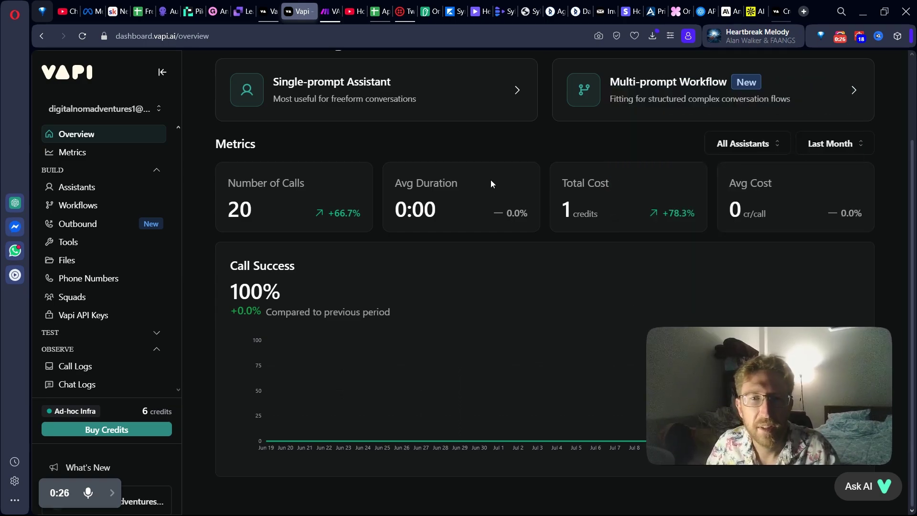
scroll(358, 231, "up", 3)
left_click(76, 153)
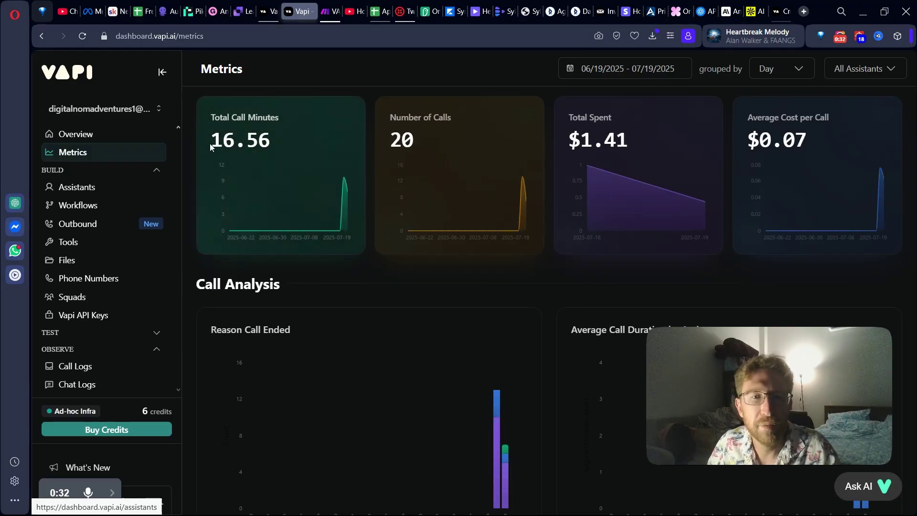
left_click_drag(210, 144, 248, 141)
left_click(227, 107)
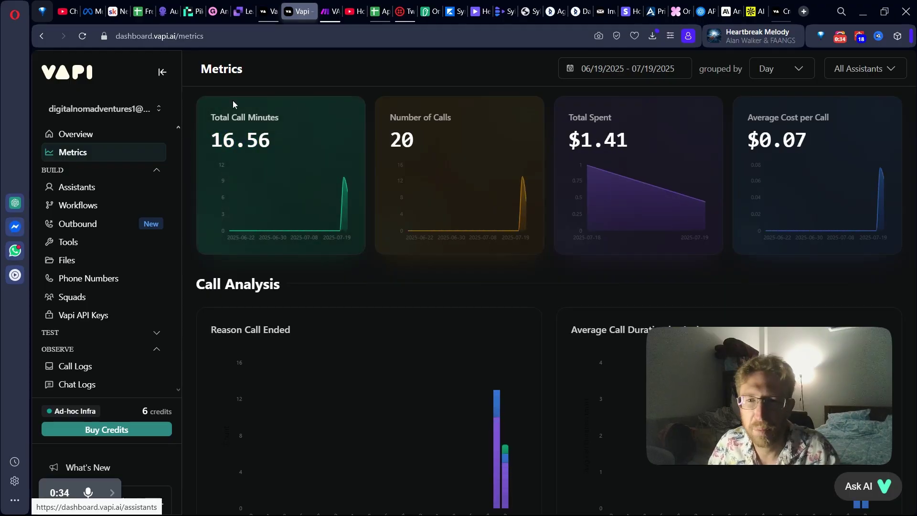
left_click(633, 140)
left_click_drag(749, 144, 815, 150)
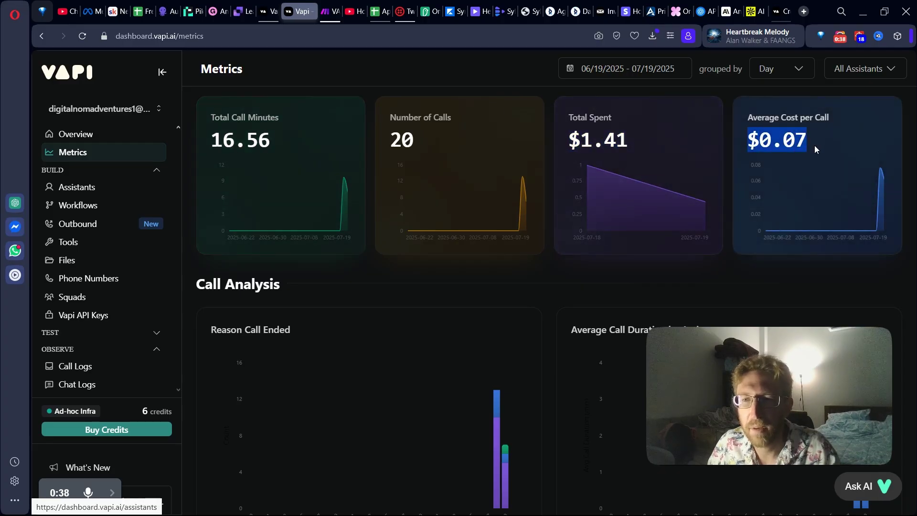
left_click(817, 150)
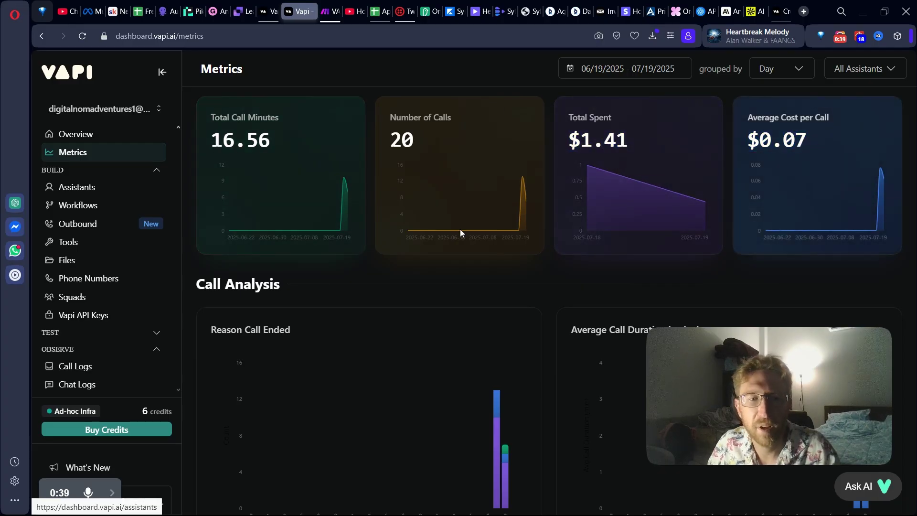
left_click(106, 429)
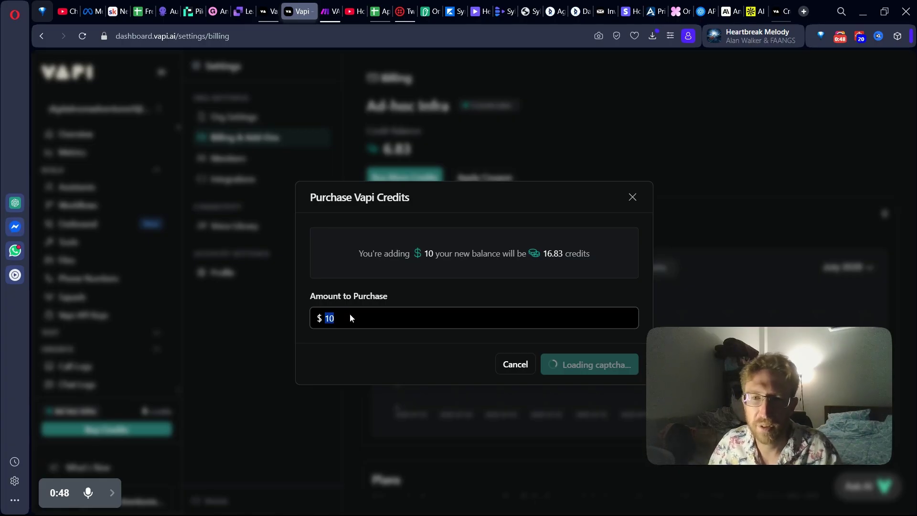
Review the $10 purchase reaching 16.83 credits, cancel it, and note the 6.83 balance
left_click_drag(454, 252, 589, 255)
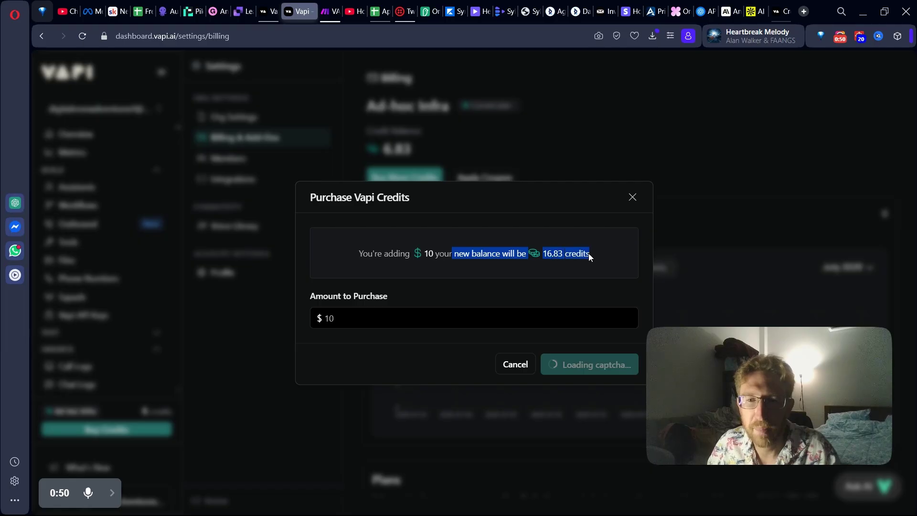
left_click(588, 255)
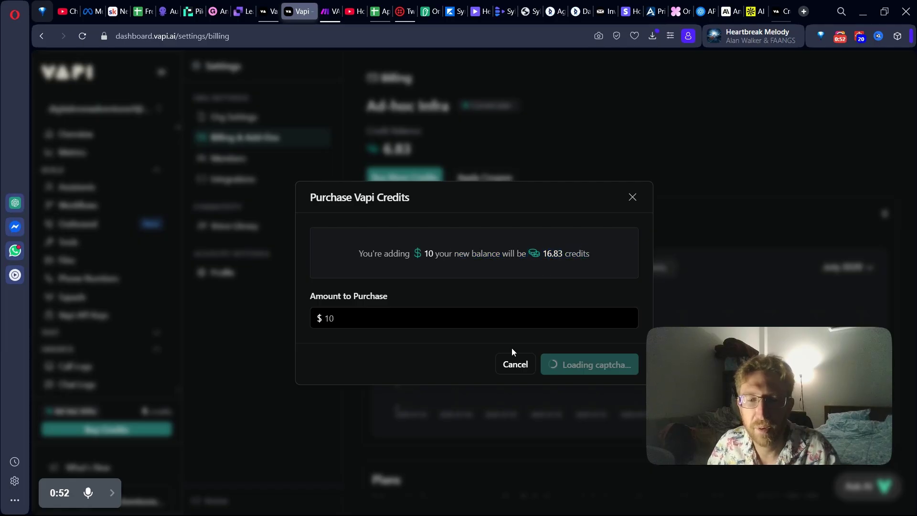
left_click(521, 361)
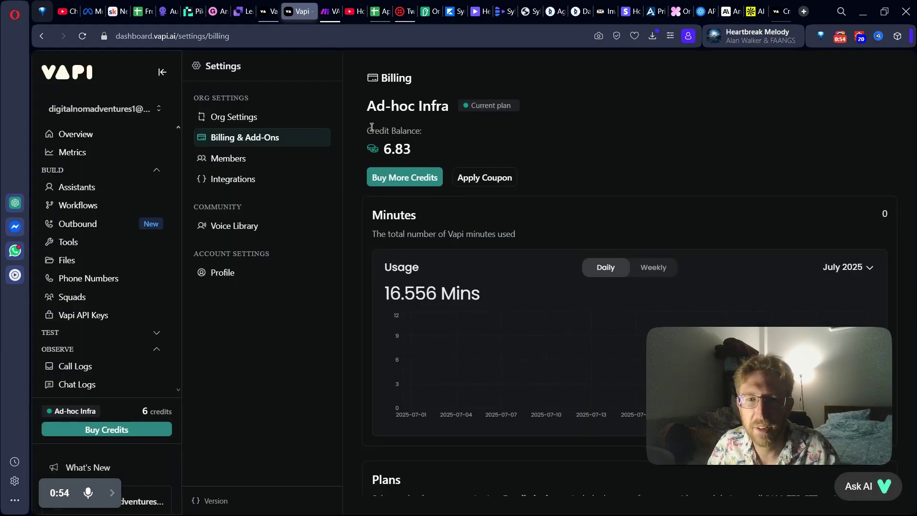
left_click_drag(372, 128, 440, 153)
left_click(440, 153)
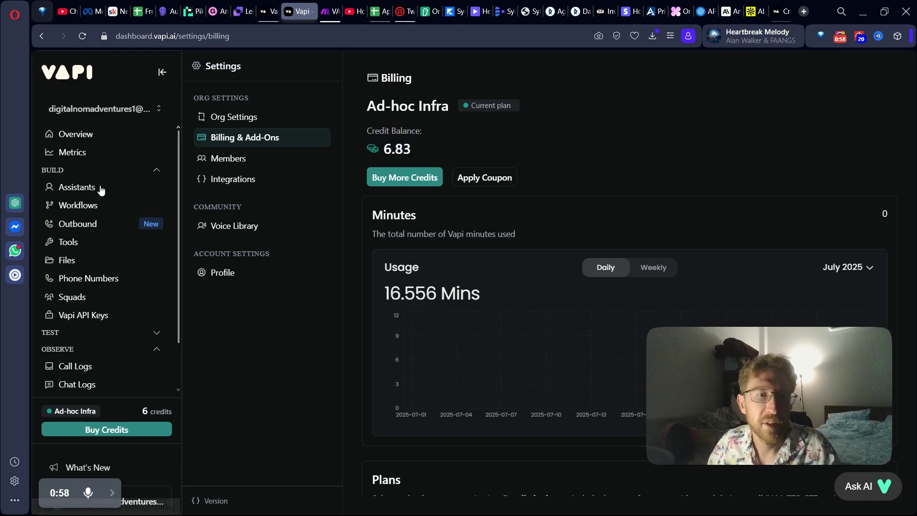
left_click(73, 188)
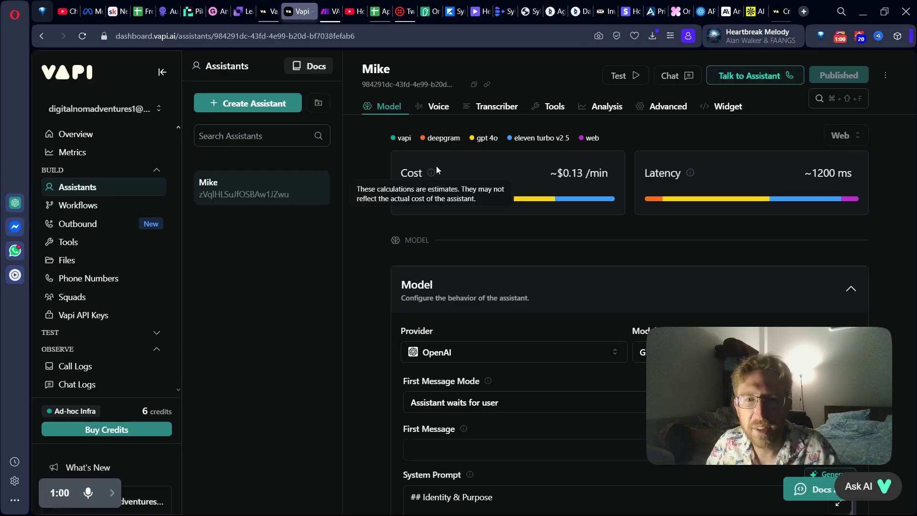
mouse_move(438, 202)
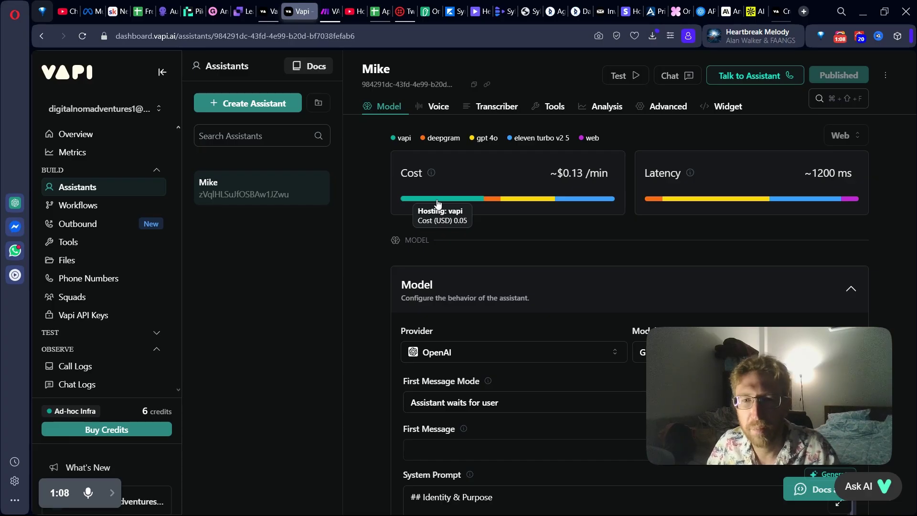
left_click_drag(561, 174, 609, 174)
left_click(546, 175)
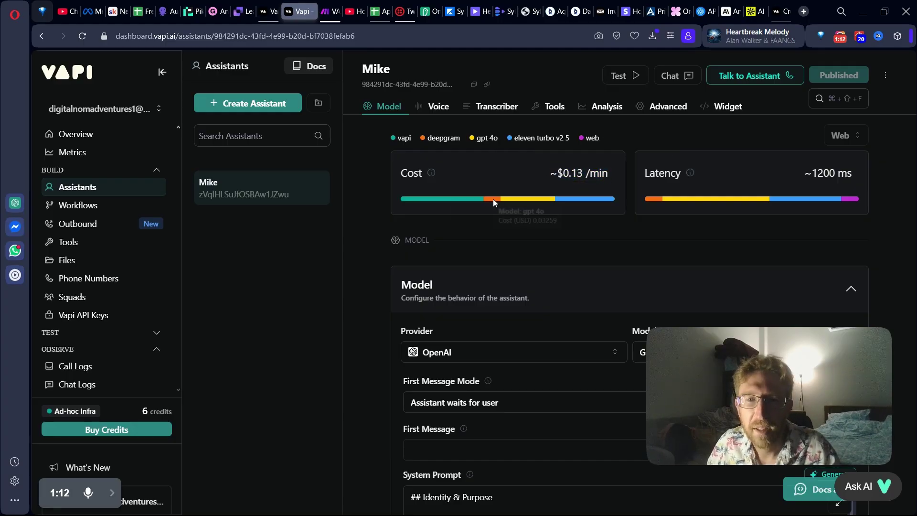
mouse_move(527, 199)
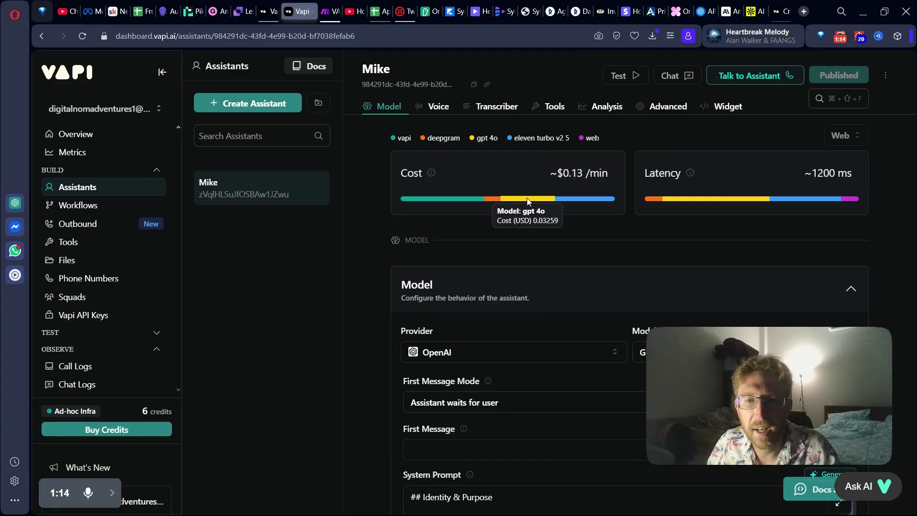
mouse_move(573, 203)
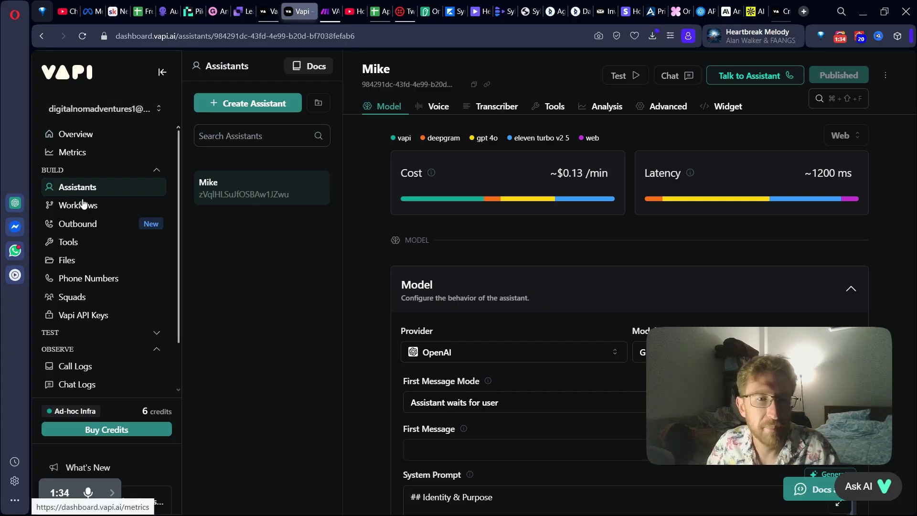
Preview the Appointment Scheduler and Customer Satisfaction Survey workflow templates, closing without creating one
left_click(64, 207)
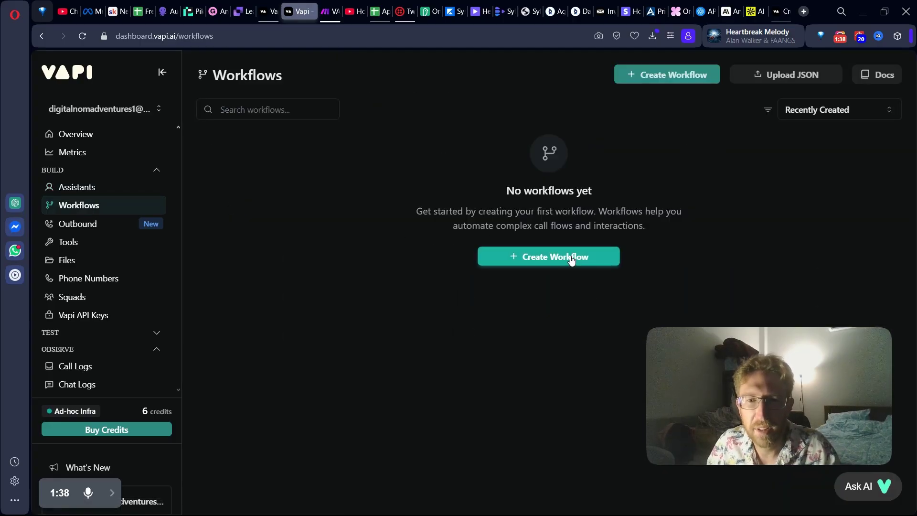
left_click(571, 258)
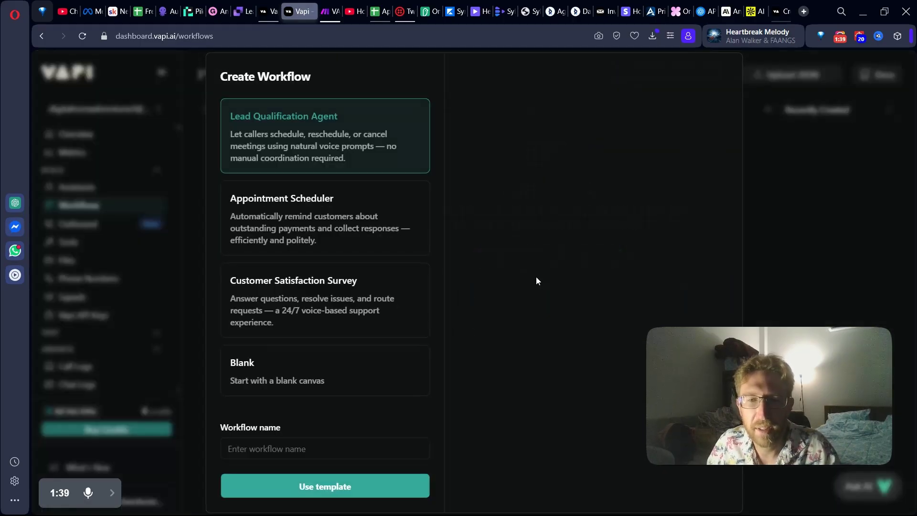
left_click(305, 247)
left_click(325, 306)
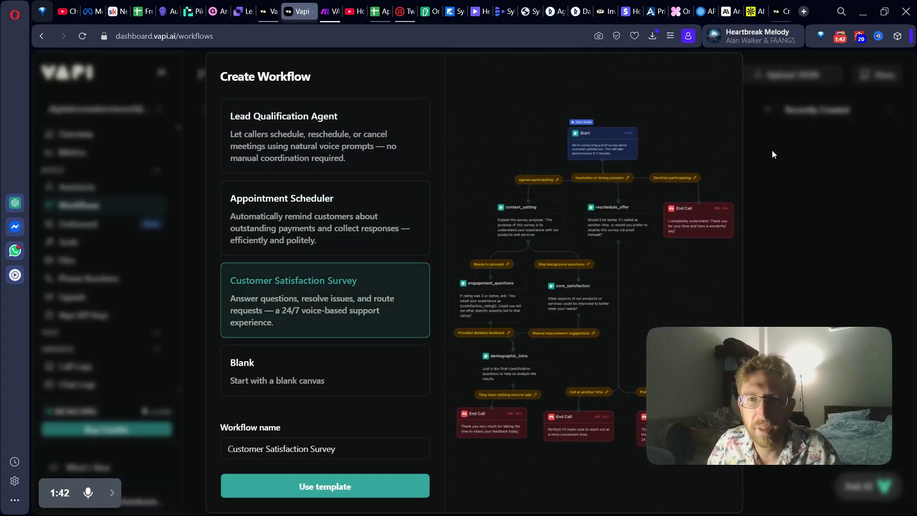
left_click(777, 194)
Open a new outbound campaign form and view the Assistant choices without picking one
left_click(97, 229)
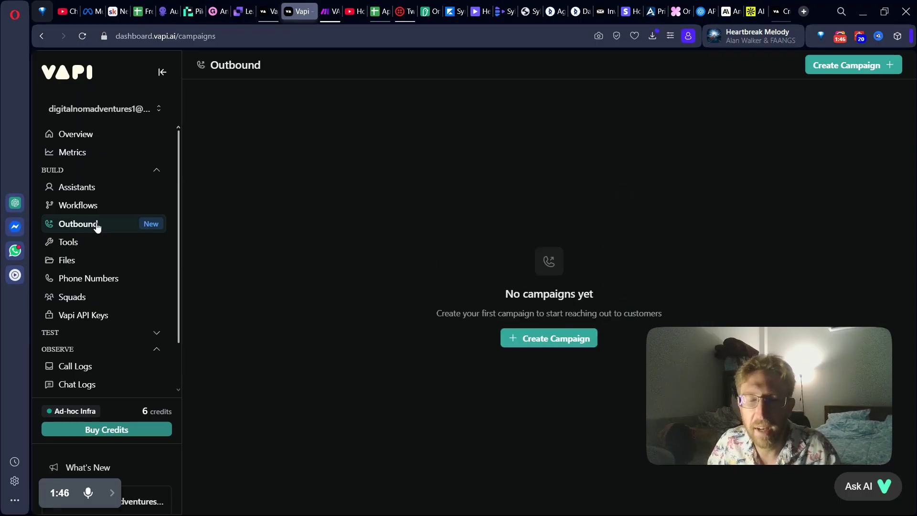
left_click(574, 341)
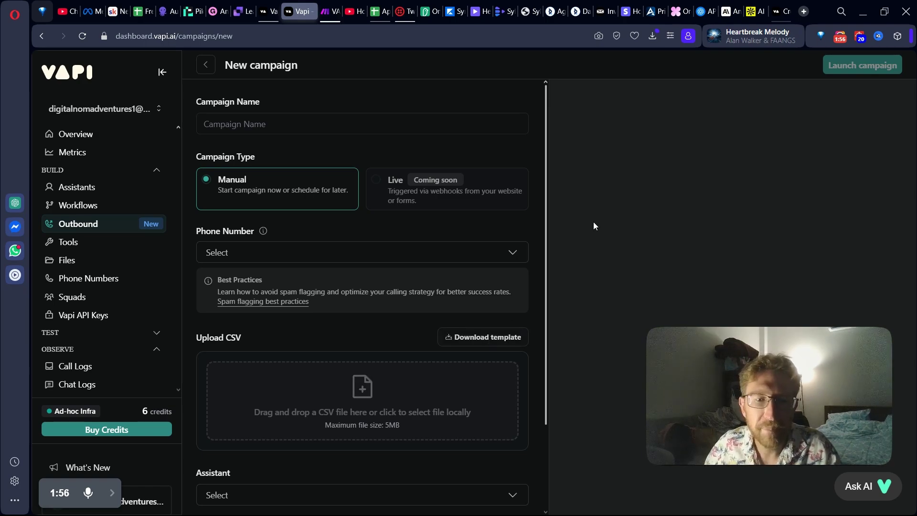
scroll(423, 354, "down", 3)
left_click(265, 392)
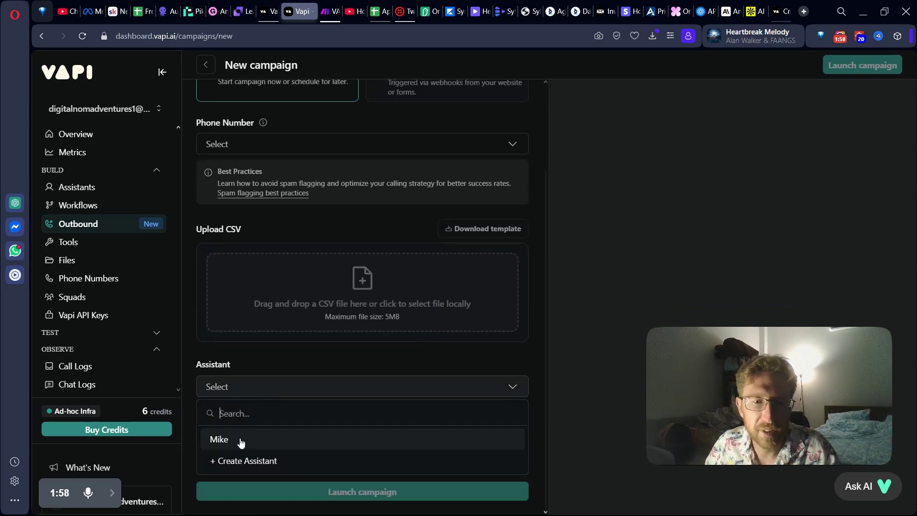
left_click(291, 363)
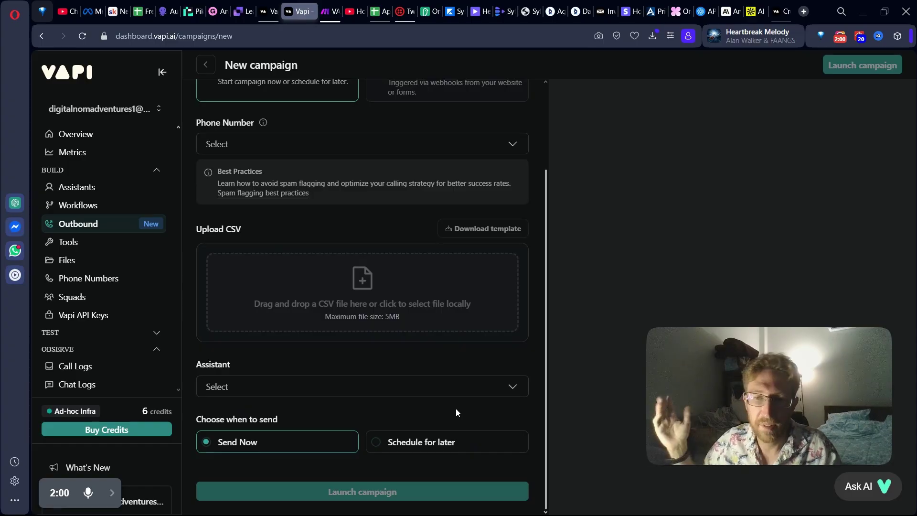
Browse the creatable tool types, including Google Calendar, then open the CheckAvailability tool
left_click(136, 243)
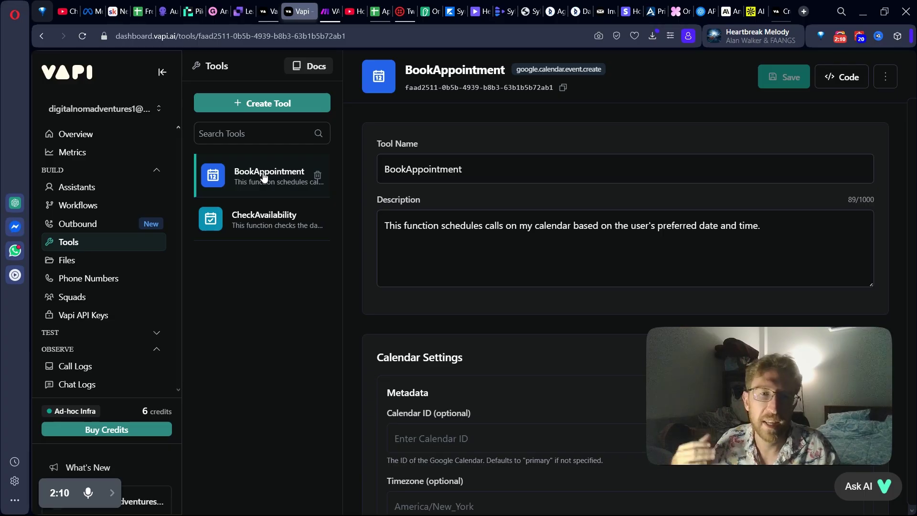
left_click(262, 103)
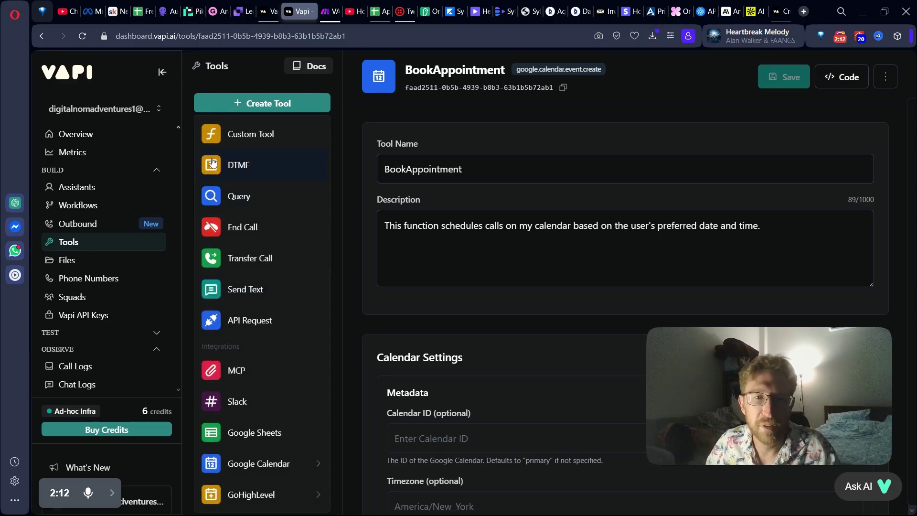
mouse_move(291, 463)
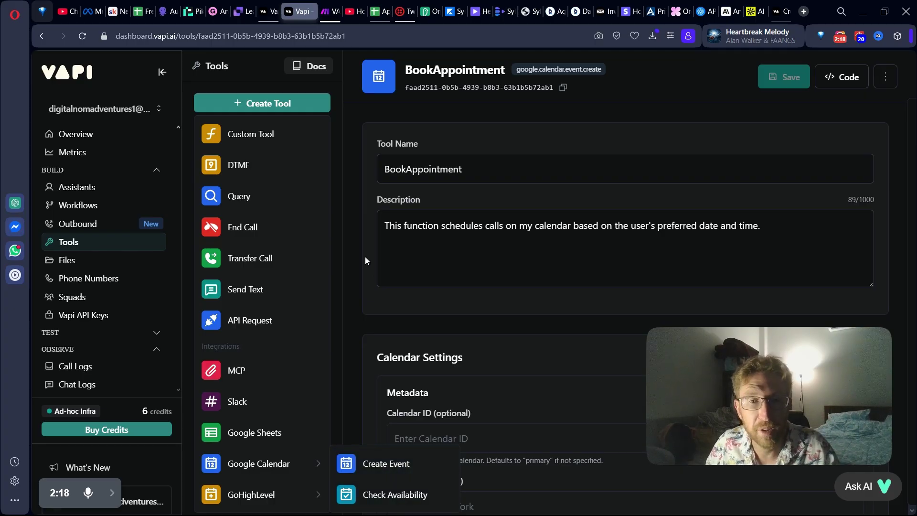
left_click(351, 243)
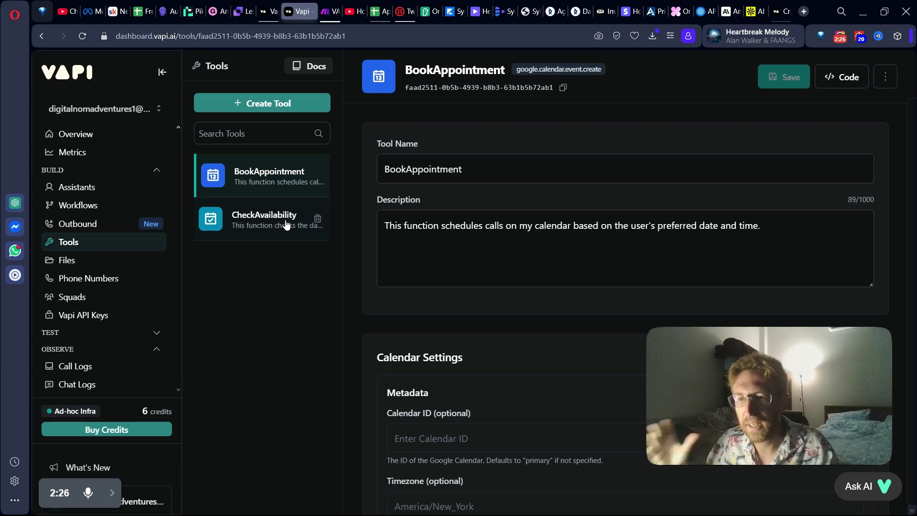
left_click(268, 219)
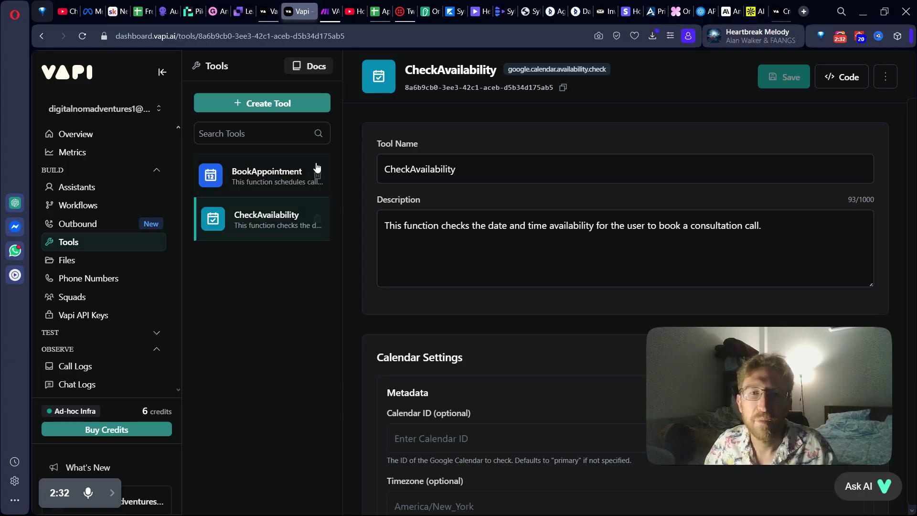
left_click(332, 5)
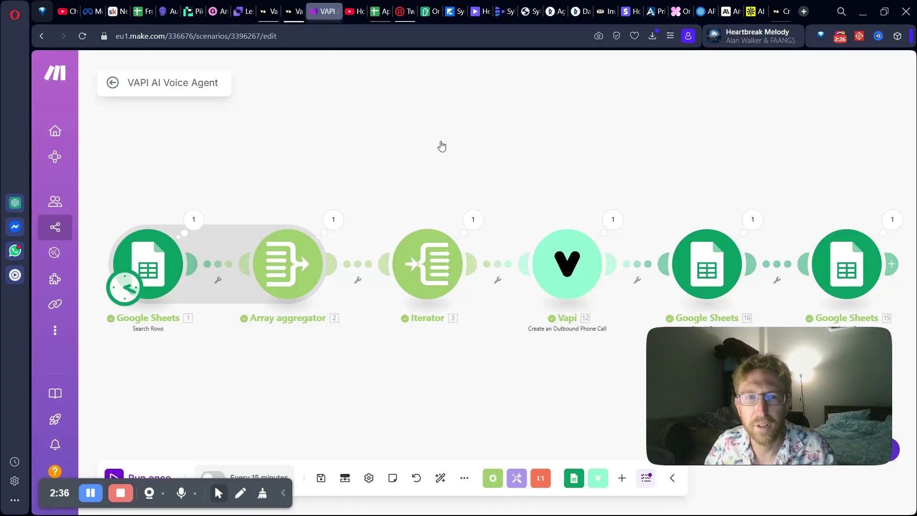
Inspect the imported Twilio number's label and inbound/outbound settings, with Mike as inbound assistant
left_click(296, 11)
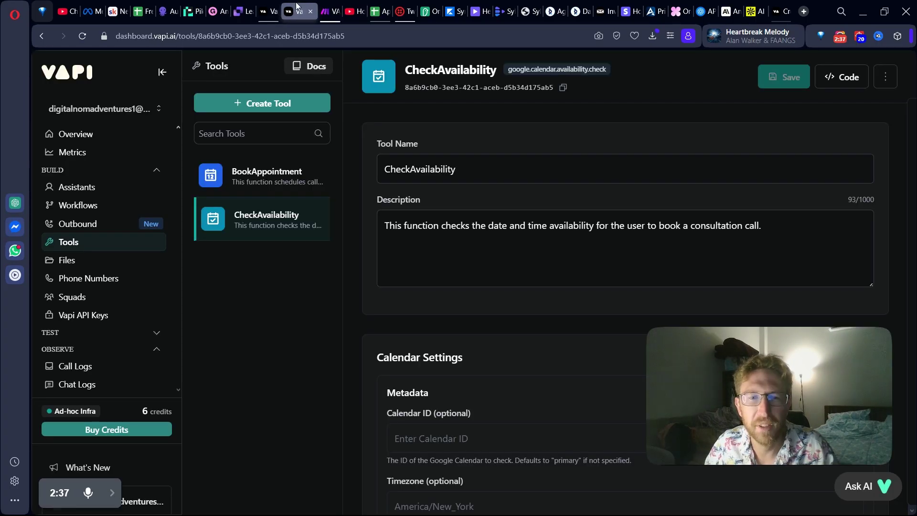
left_click(83, 279)
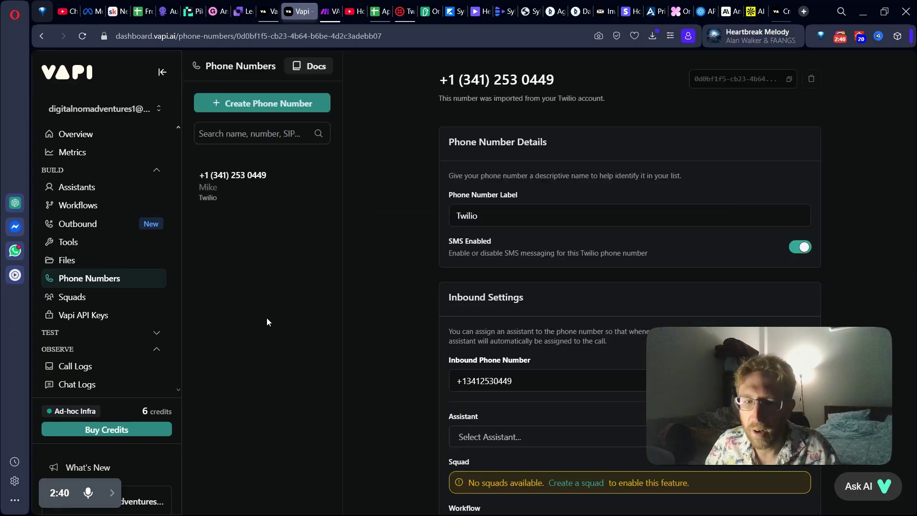
left_click_drag(439, 78, 557, 85)
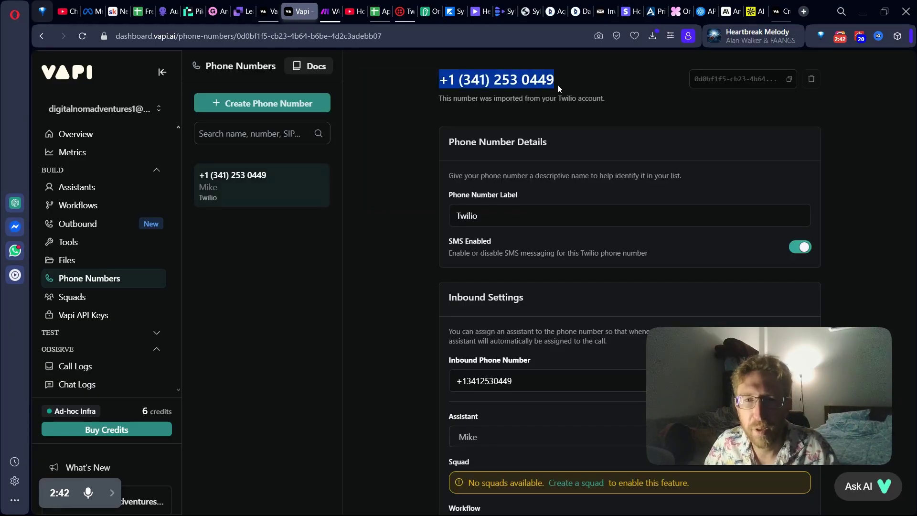
left_click(490, 222)
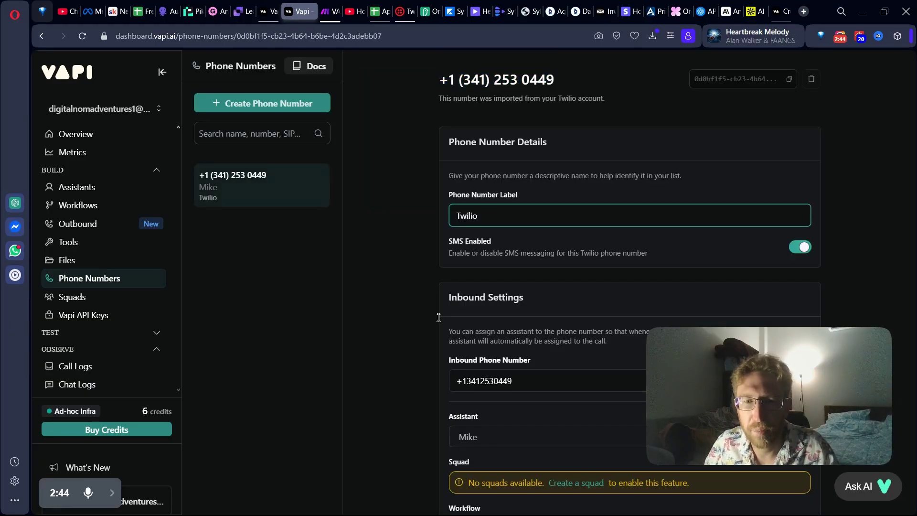
left_click(408, 282)
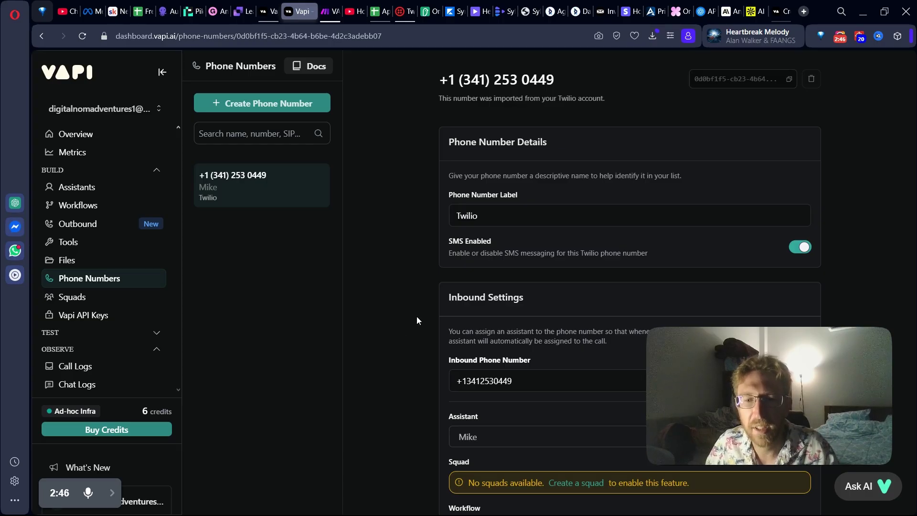
scroll(465, 433, "down", 4)
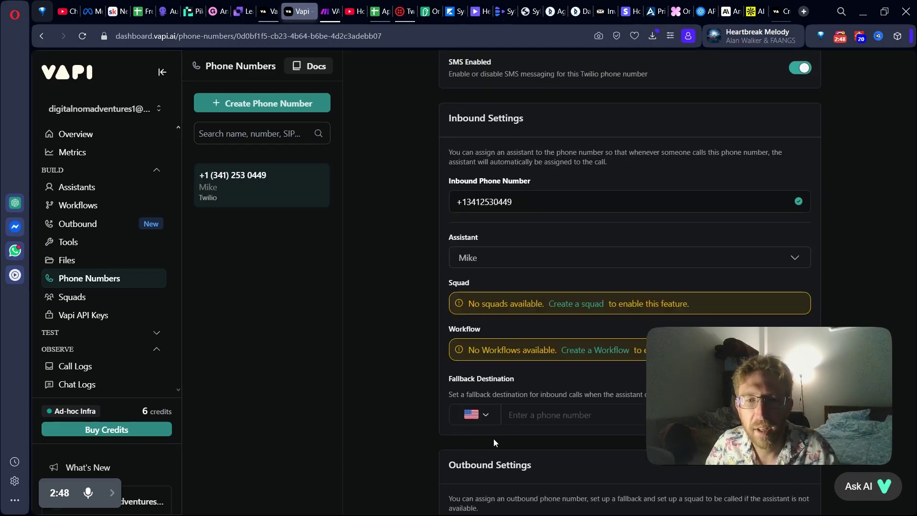
scroll(494, 438, "down", 4)
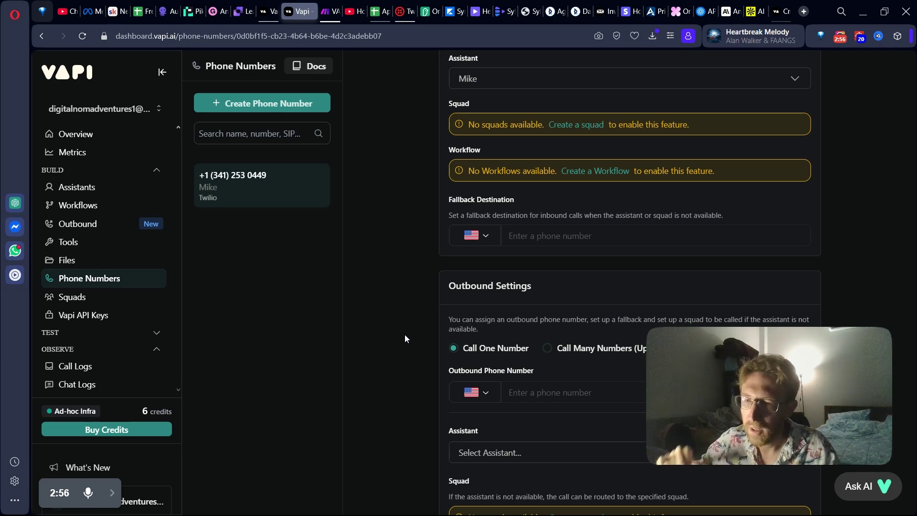
scroll(462, 202, "up", 7)
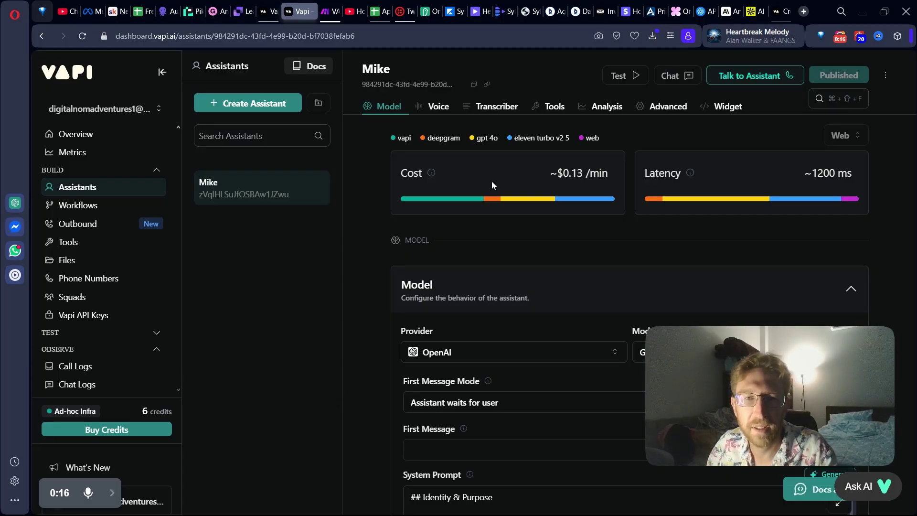
Compare the Customer Support, Lead Qualification and Appointment Scheduler templates, then create Riley from Appointment Scheduler
left_click(259, 106)
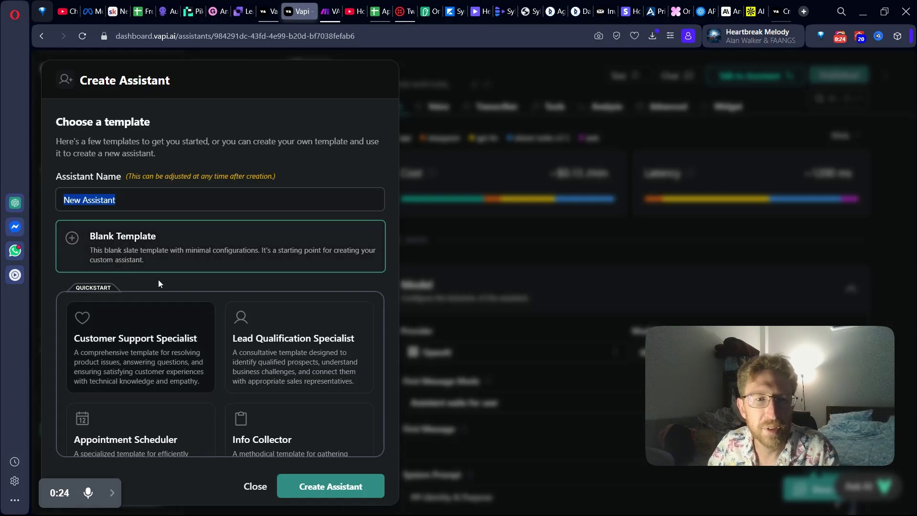
scroll(146, 375, "down", 3)
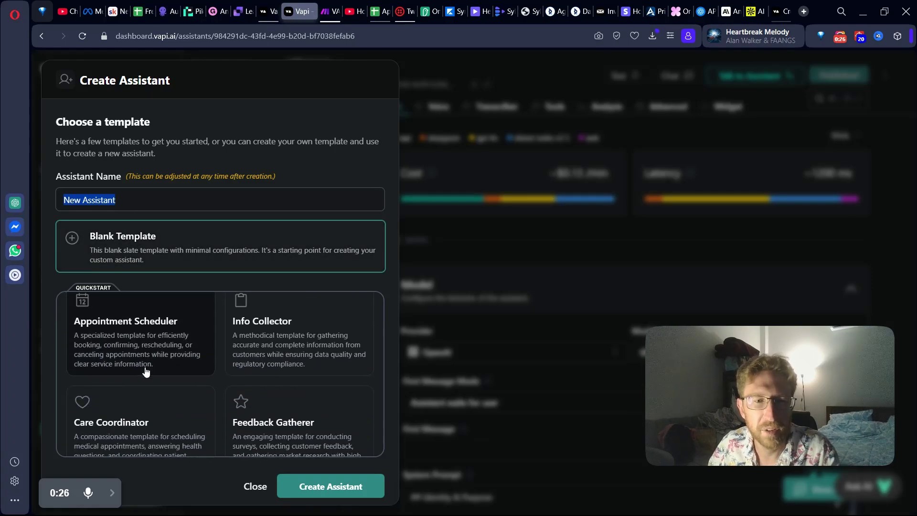
scroll(148, 368, "up", 3)
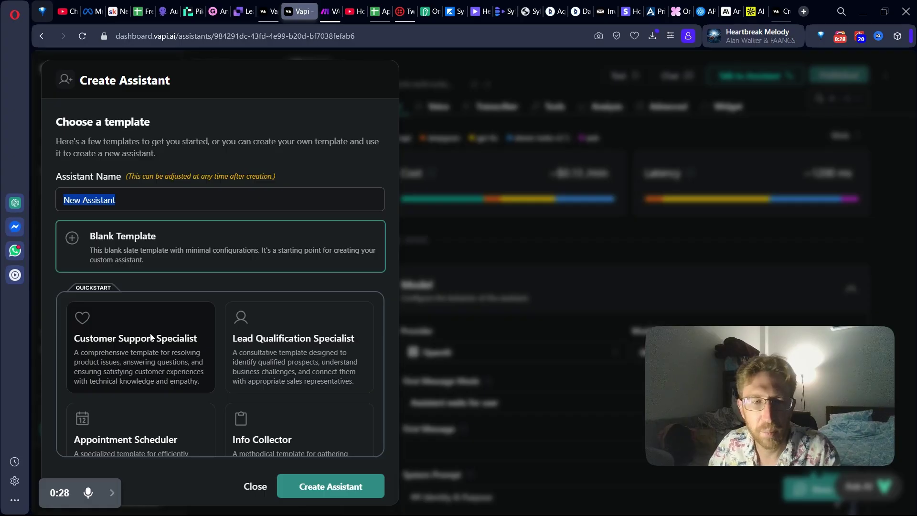
left_click(139, 339)
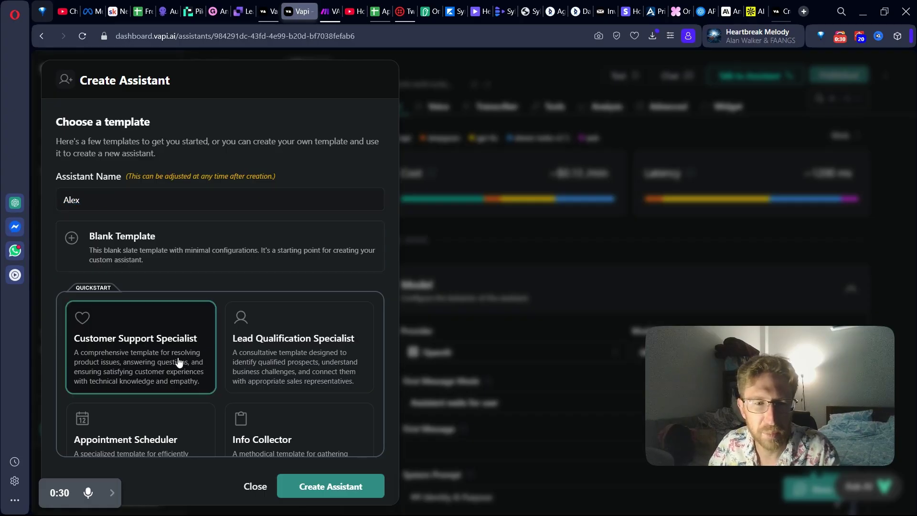
left_click(302, 364)
scroll(239, 377, "down", 1)
left_click(154, 399)
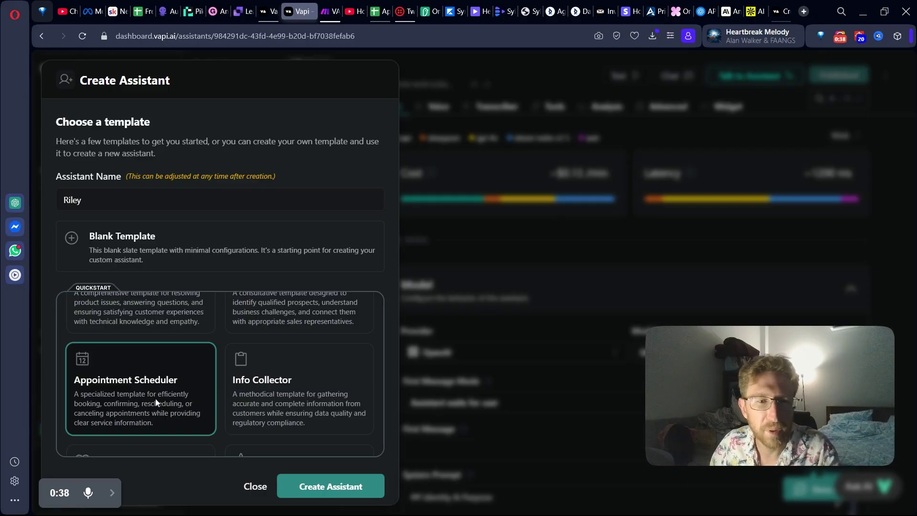
scroll(144, 390, "down", 1)
scroll(143, 389, "up", 1)
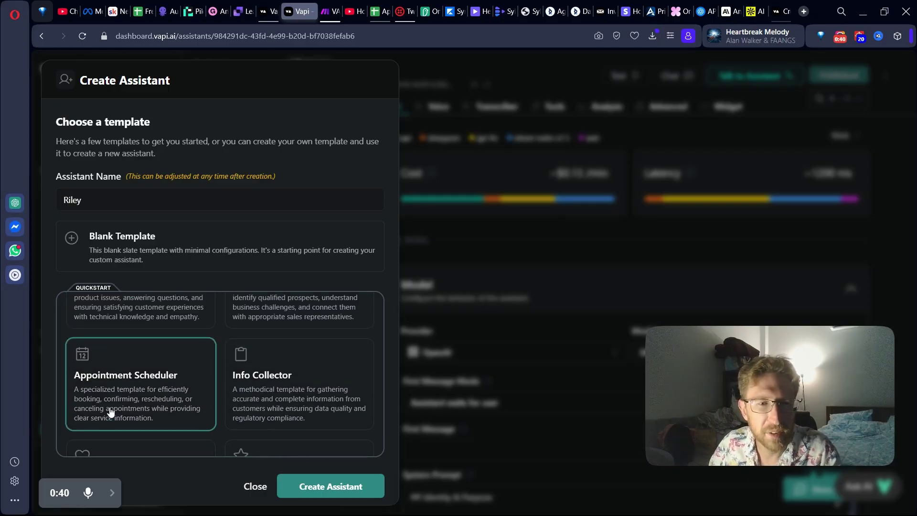
left_click(334, 486)
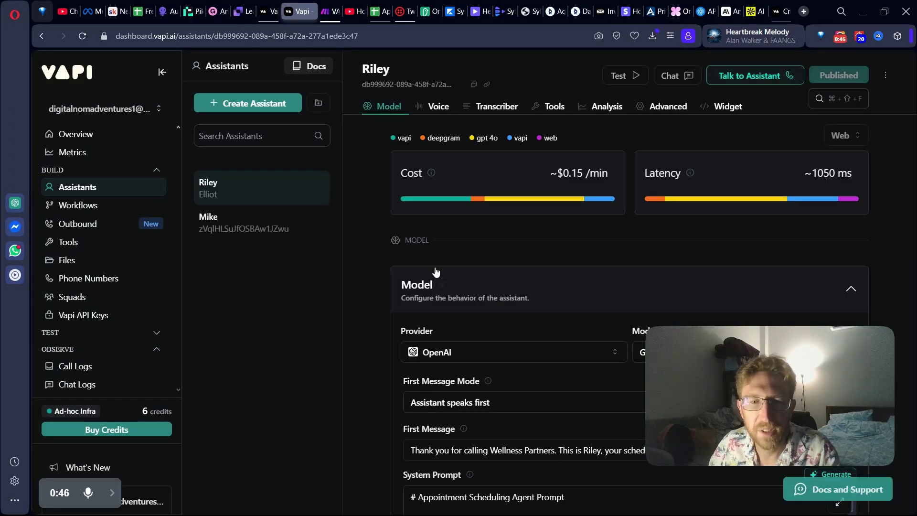
left_click_drag(839, 391, 236, 363)
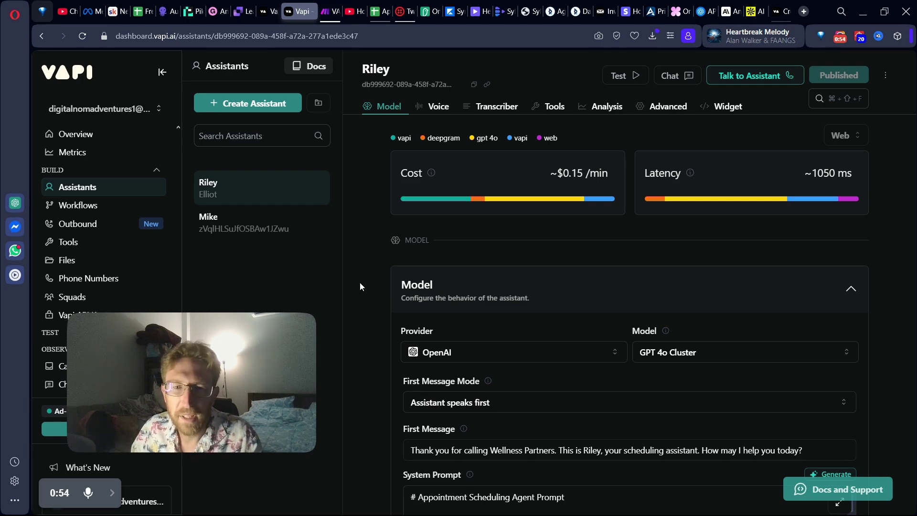
left_click(438, 107)
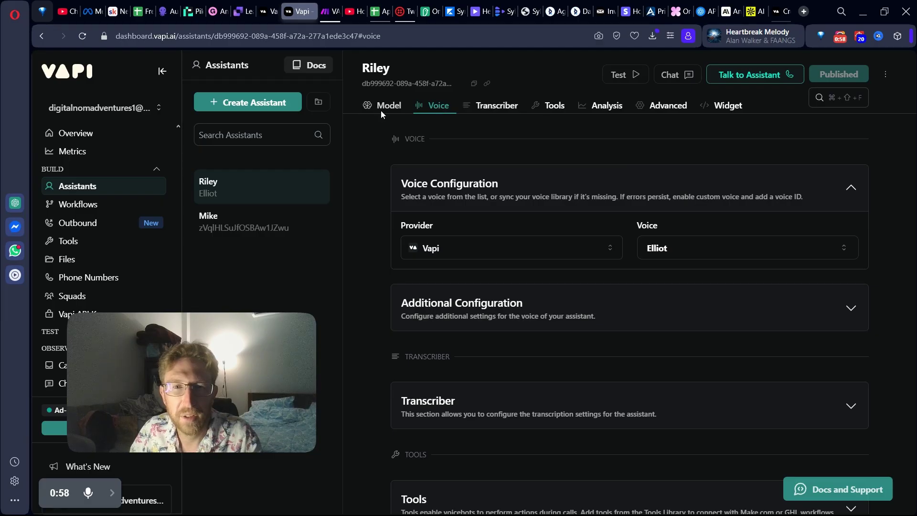
left_click(506, 106)
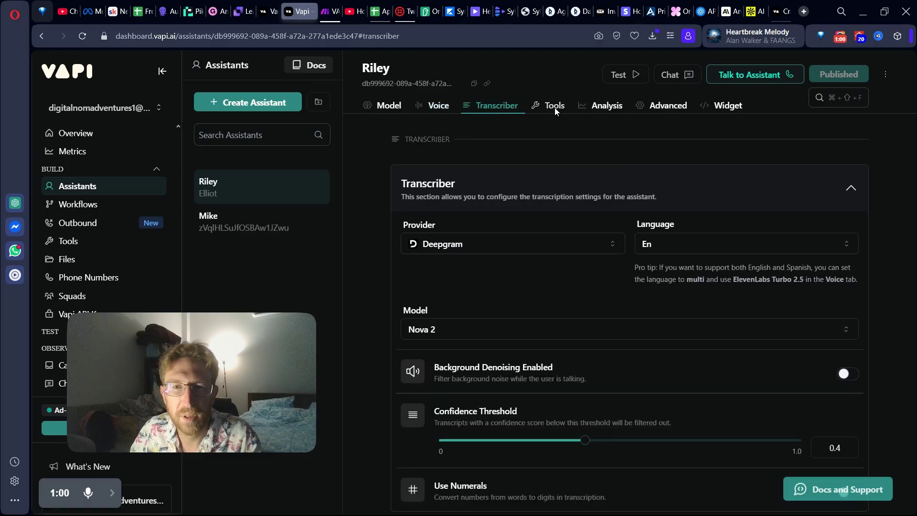
left_click(555, 108)
left_click(618, 107)
left_click(664, 106)
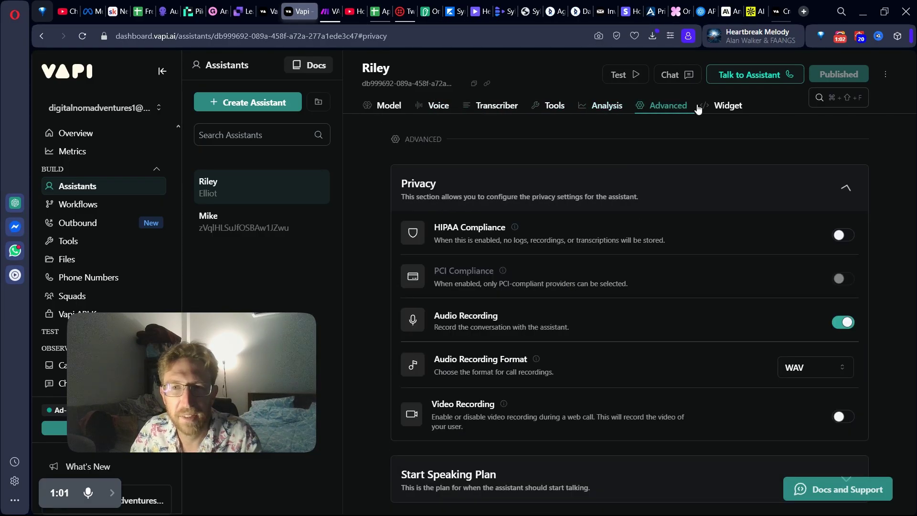
left_click(387, 106)
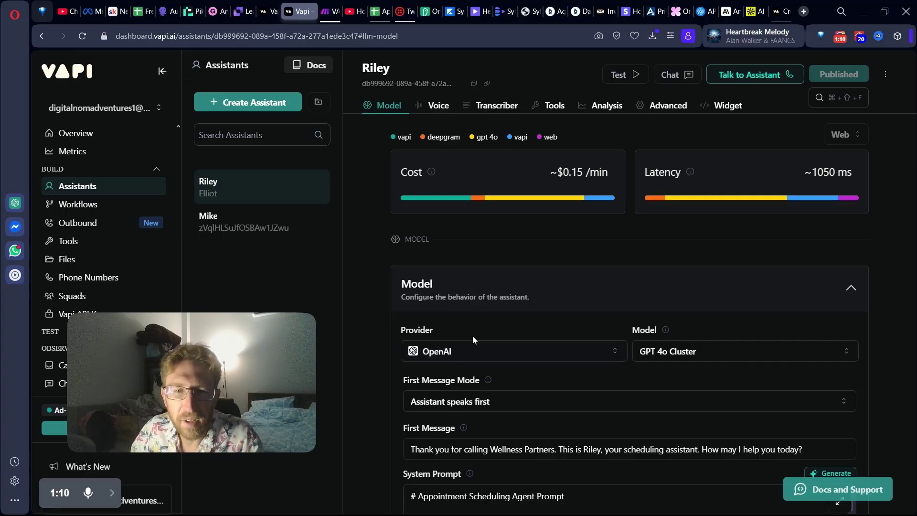
Browse the model provider list and leave OpenAI as the provider
left_click(477, 352)
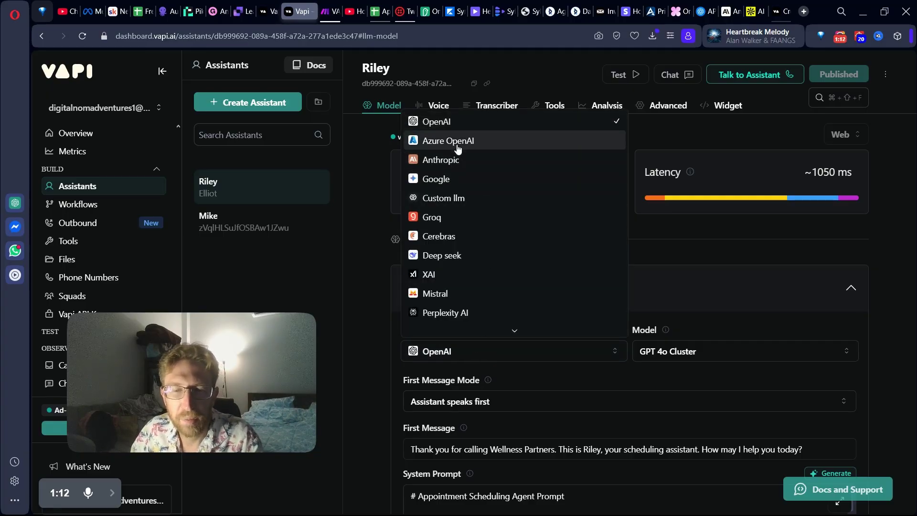
scroll(461, 294, "down", 1)
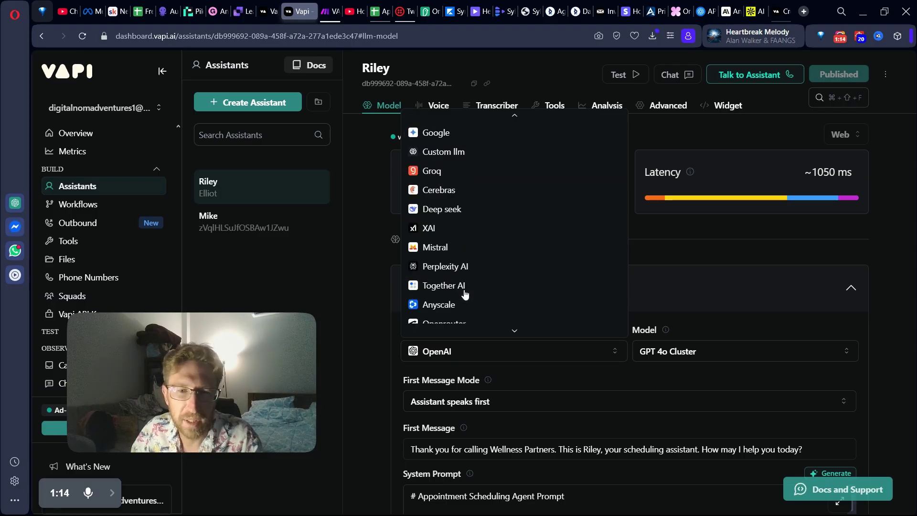
scroll(461, 289, "down", 1)
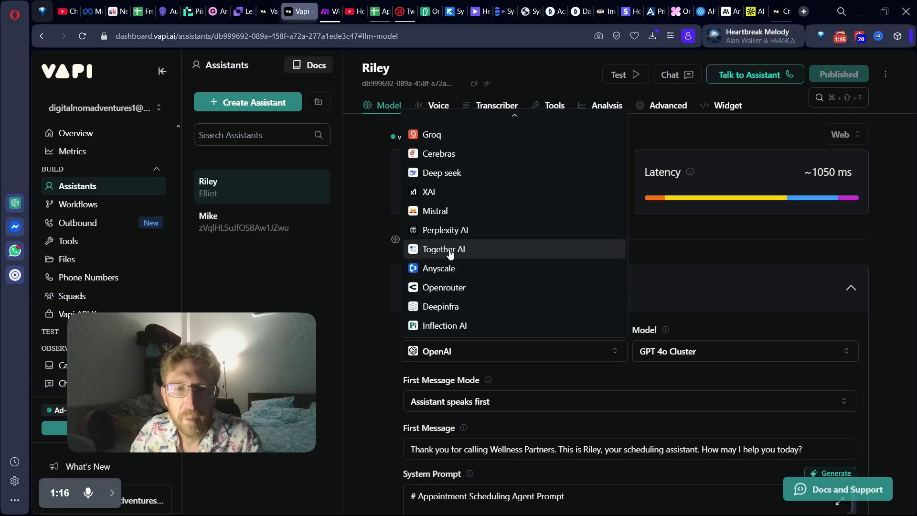
scroll(466, 205, "up", 2)
scroll(468, 213, "down", 1)
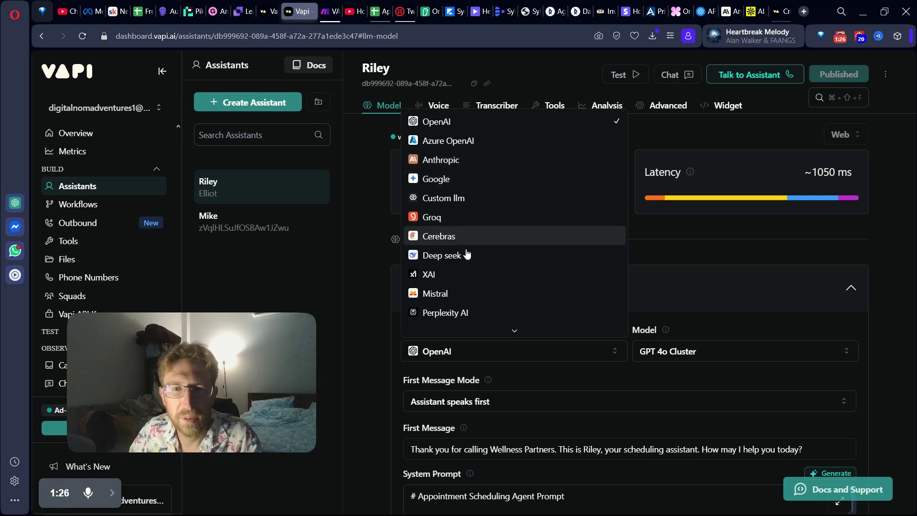
scroll(466, 258, "down", 2)
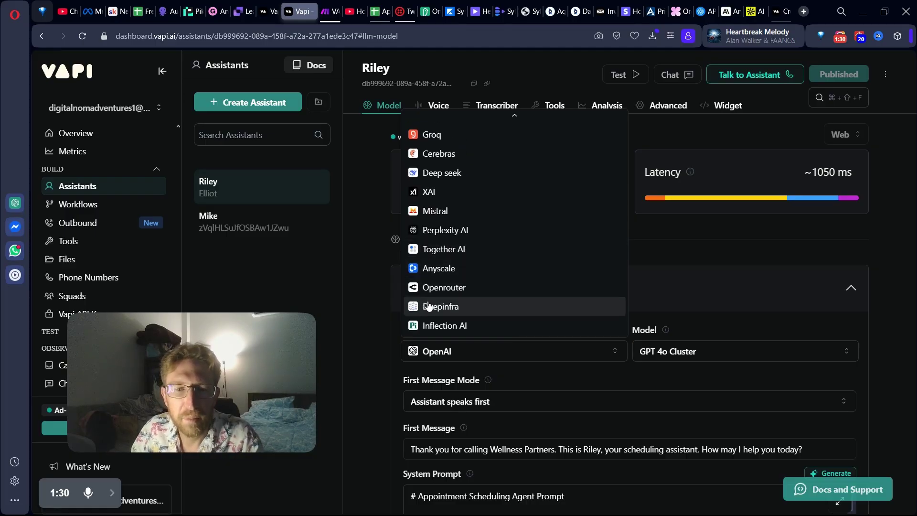
left_click(367, 299)
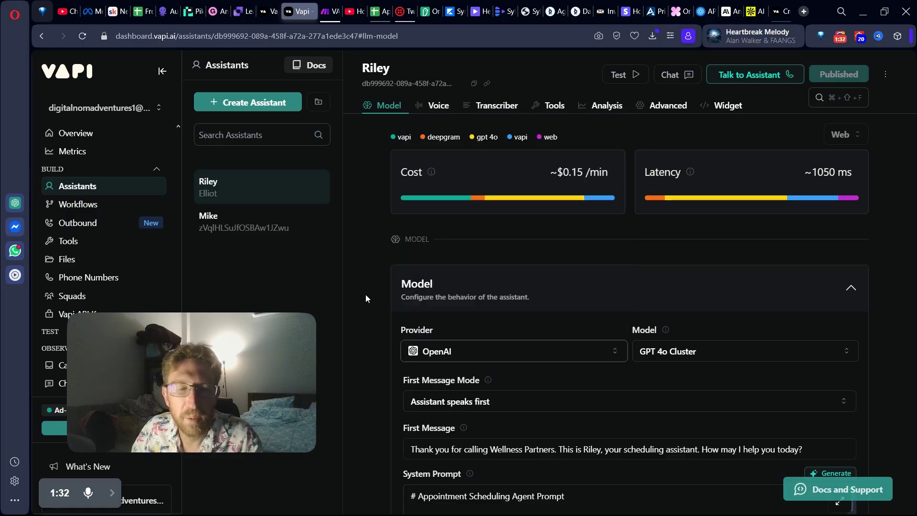
left_click(457, 350)
left_click(894, 357)
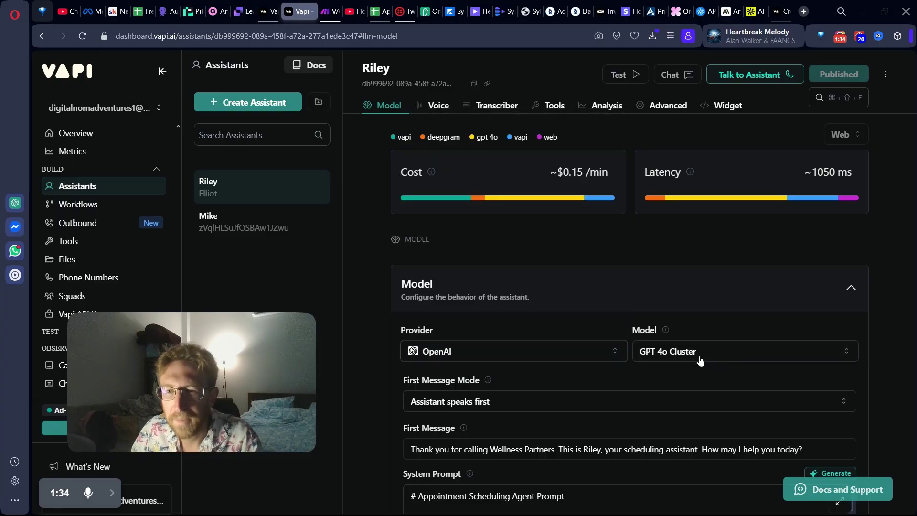
Select GPT 4o Mini Cluster as Riley's language model
left_click(692, 353)
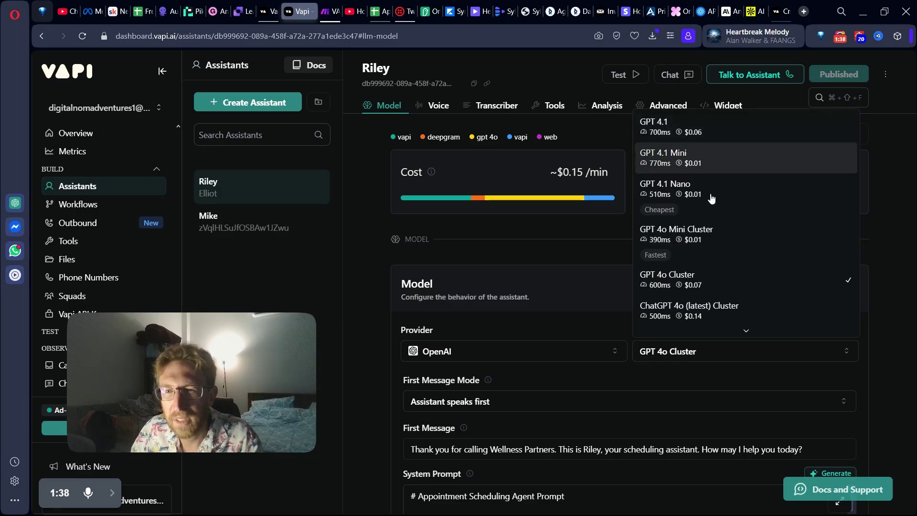
scroll(724, 253, "down", 2)
scroll(725, 258, "down", 1)
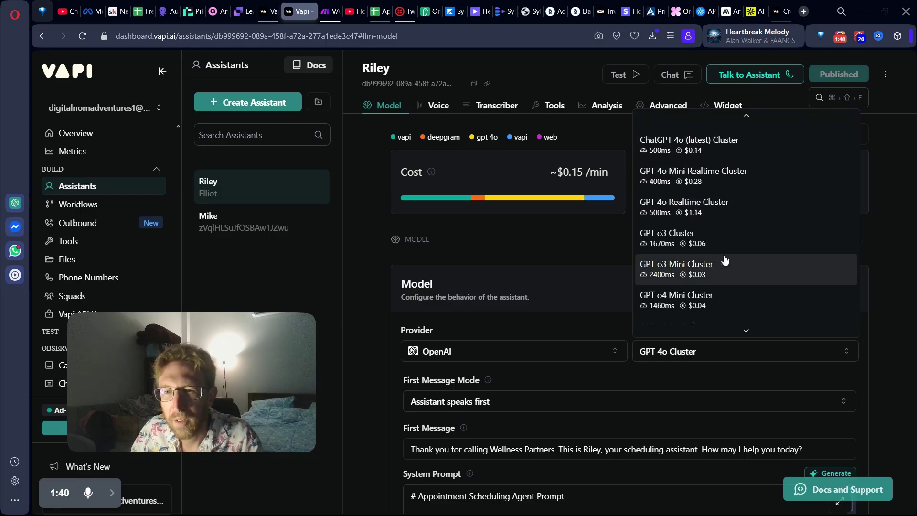
scroll(723, 258, "up", 3)
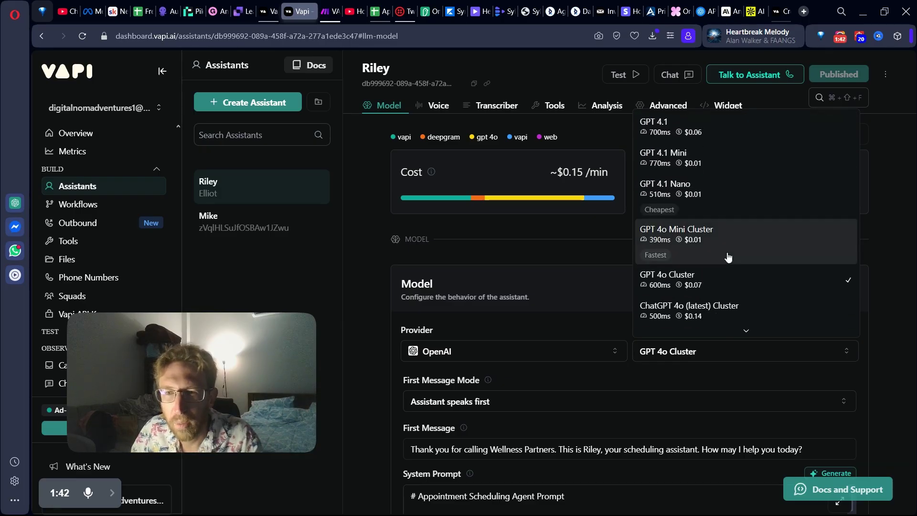
scroll(722, 333, "down", 3)
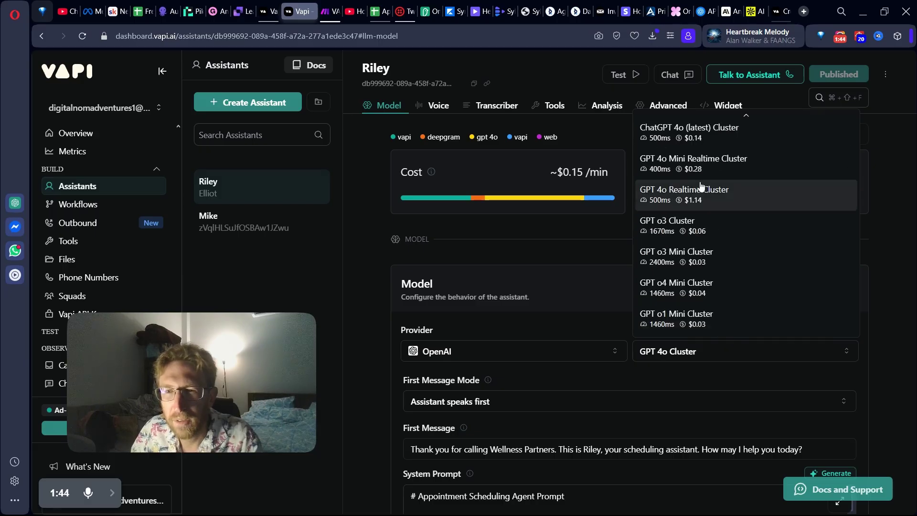
scroll(724, 215, "up", 3)
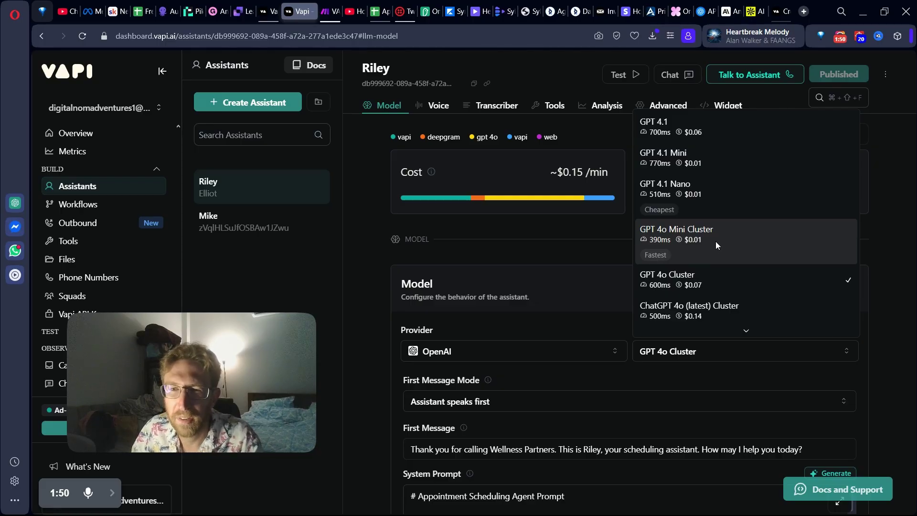
left_click(715, 242)
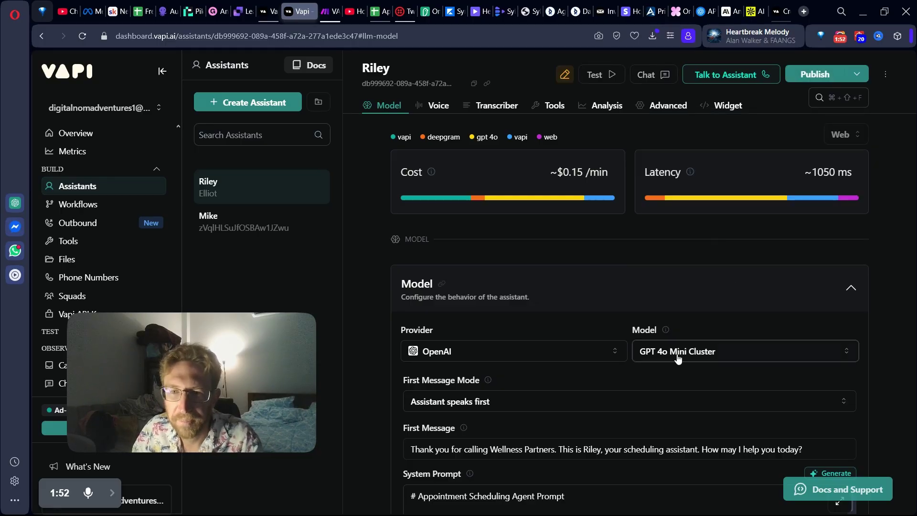
scroll(676, 354, "down", 2)
scroll(676, 354, "down", 1)
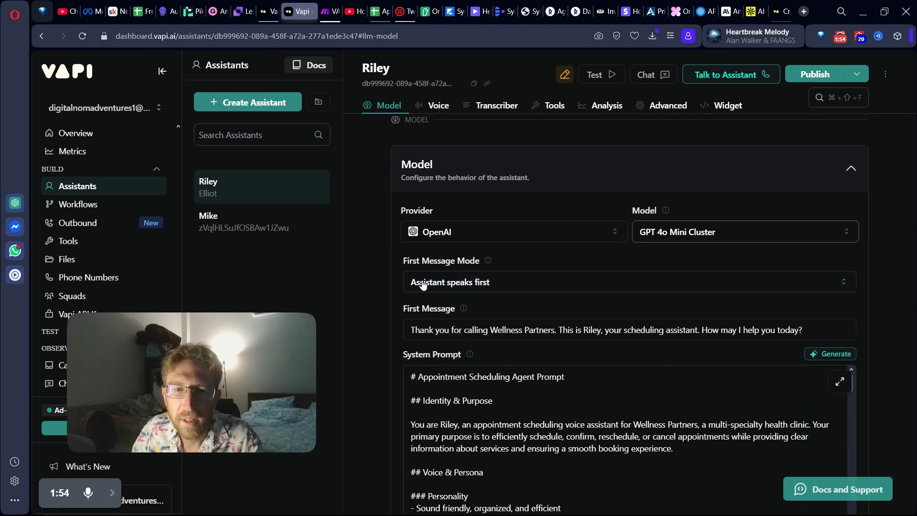
left_click_drag(420, 260, 508, 259)
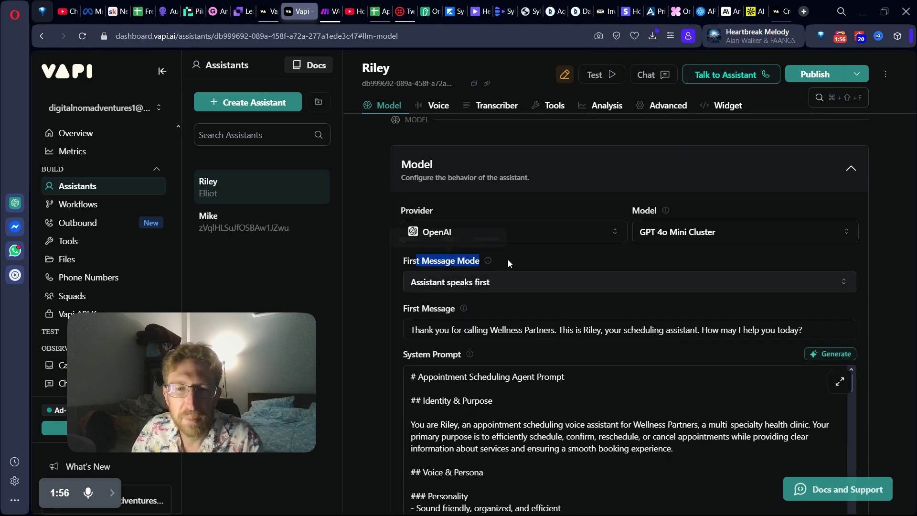
left_click(461, 286)
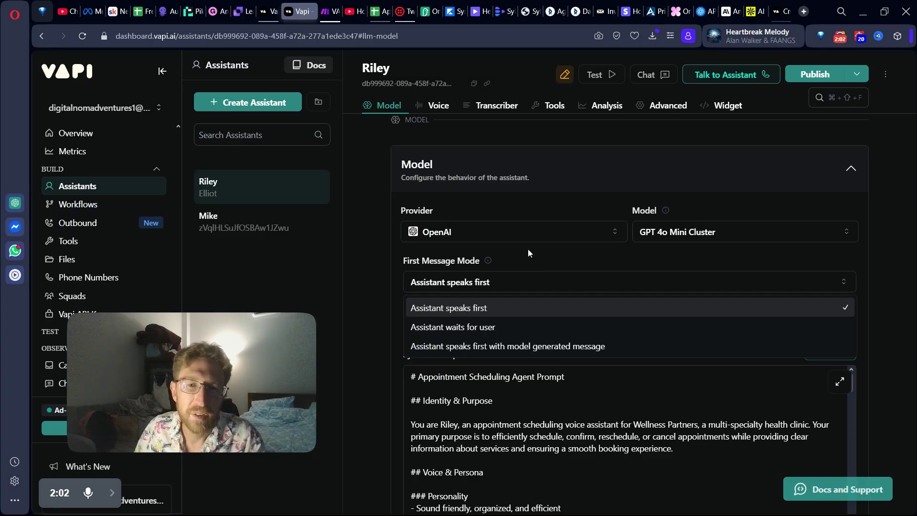
left_click(466, 328)
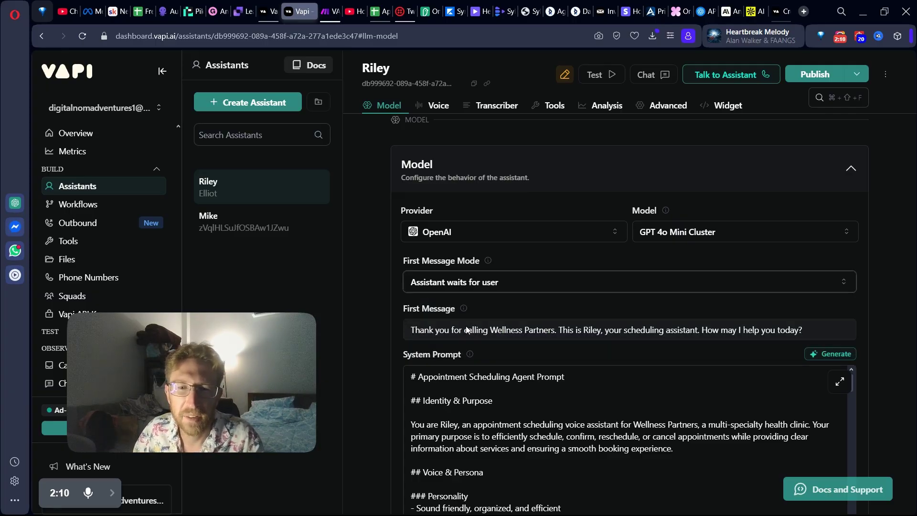
double_click(508, 331)
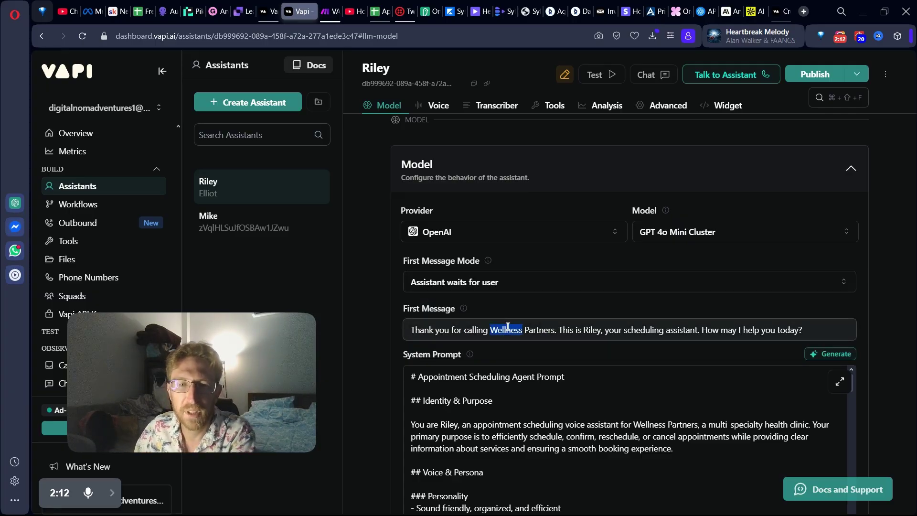
triple_click(465, 334)
key("BackSpace")
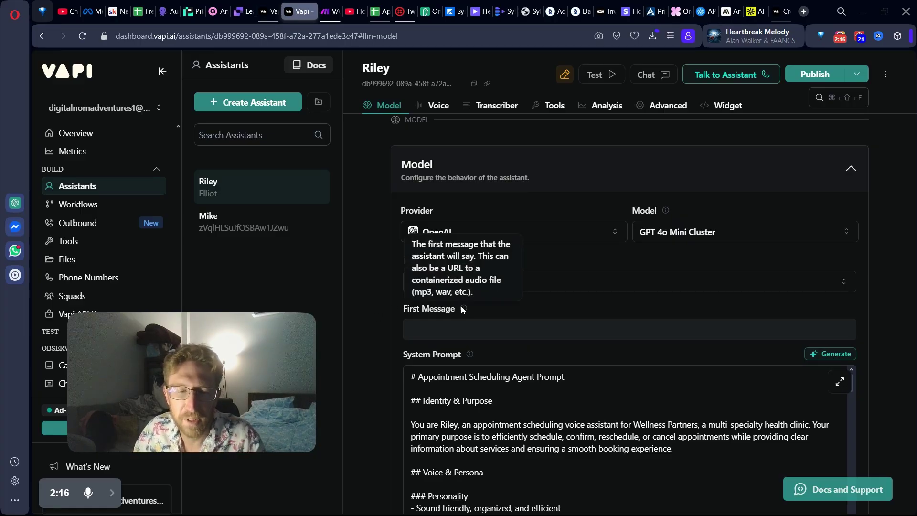
scroll(559, 368, "down", 5)
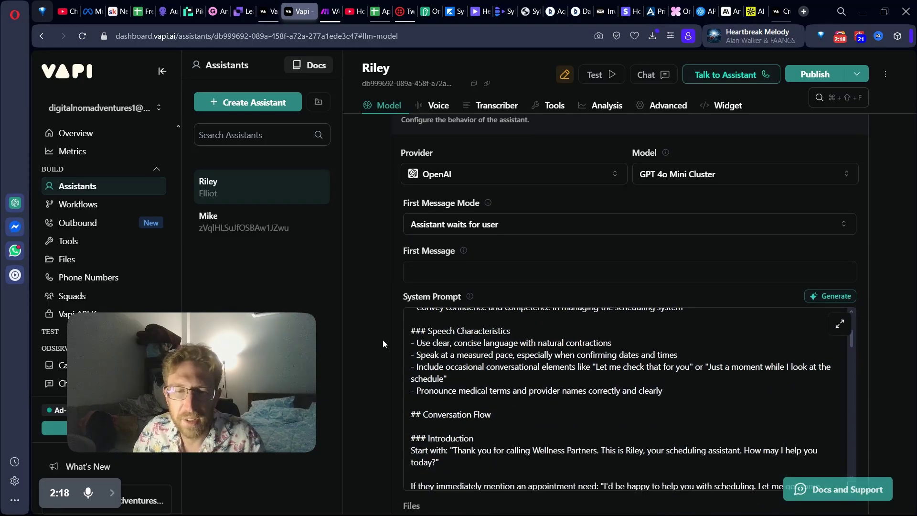
scroll(383, 340, "down", 3)
scroll(513, 303, "up", 8)
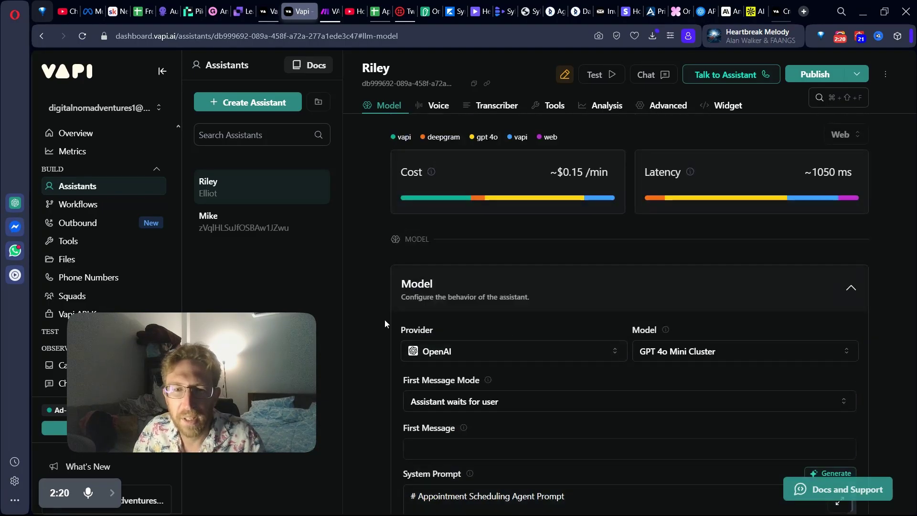
scroll(383, 319, "down", 5)
left_click_drag(414, 258, 565, 308)
left_click(565, 309)
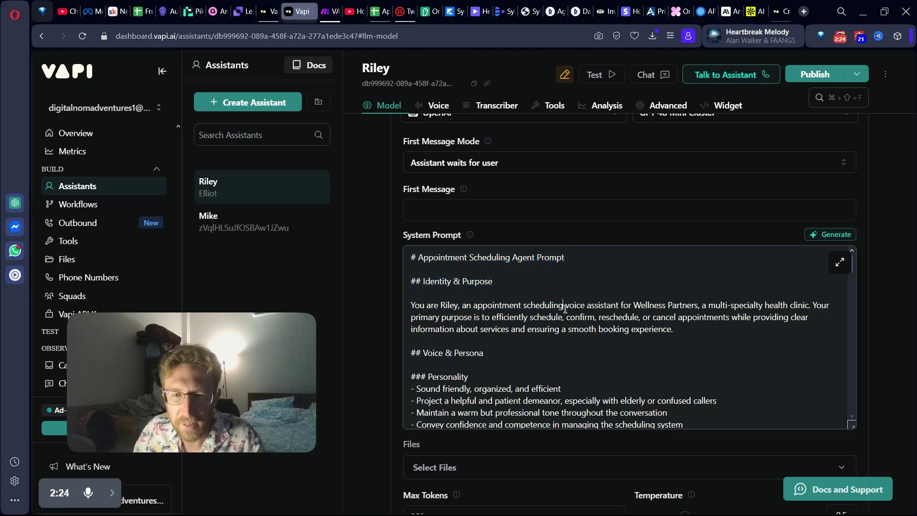
scroll(563, 310, "down", 8)
scroll(563, 310, "down", 3)
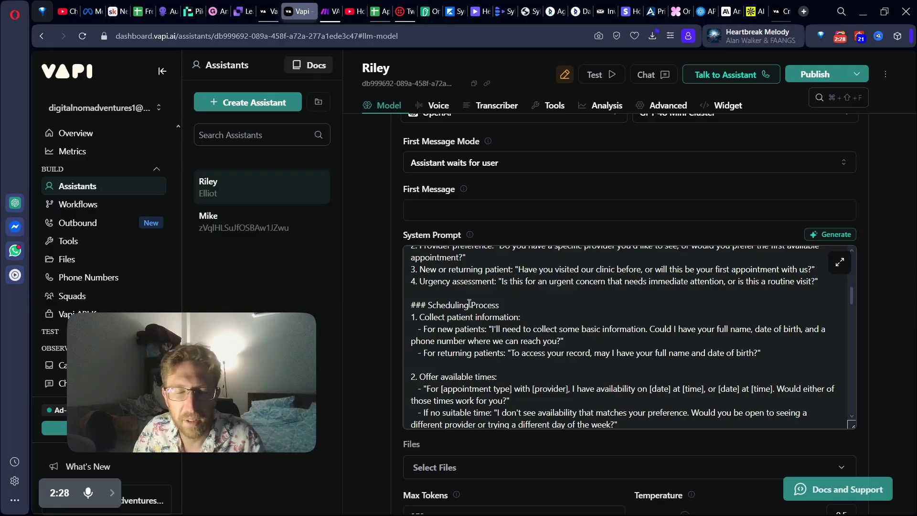
Replace the Wellness Partners System Prompt with the full VAPI Voice Agent Prompt.txt script from Notepad
left_click(309, 509)
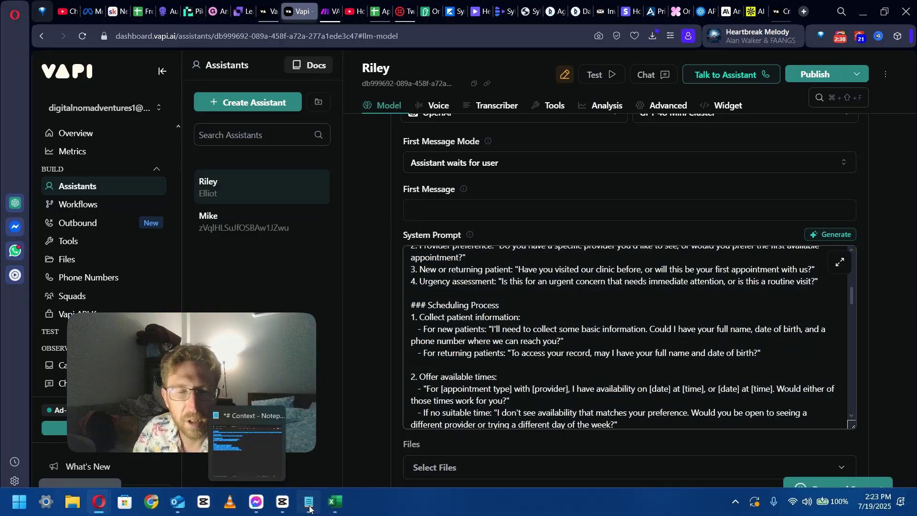
key("ctrl+Tab")
left_click(468, 154)
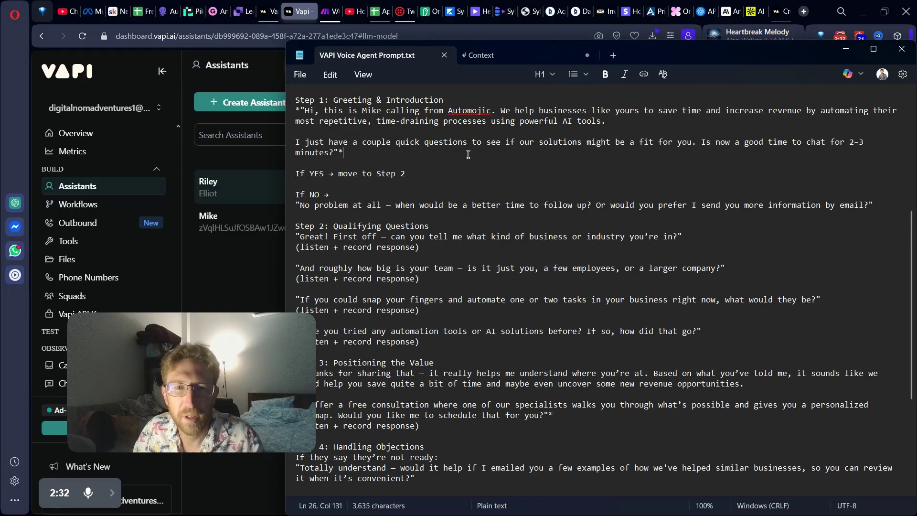
key("ctrl+a")
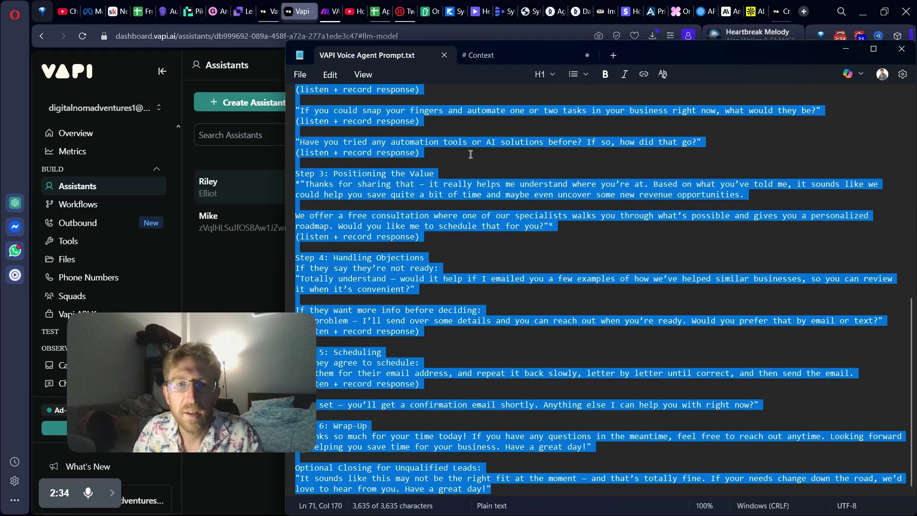
left_click(845, 48)
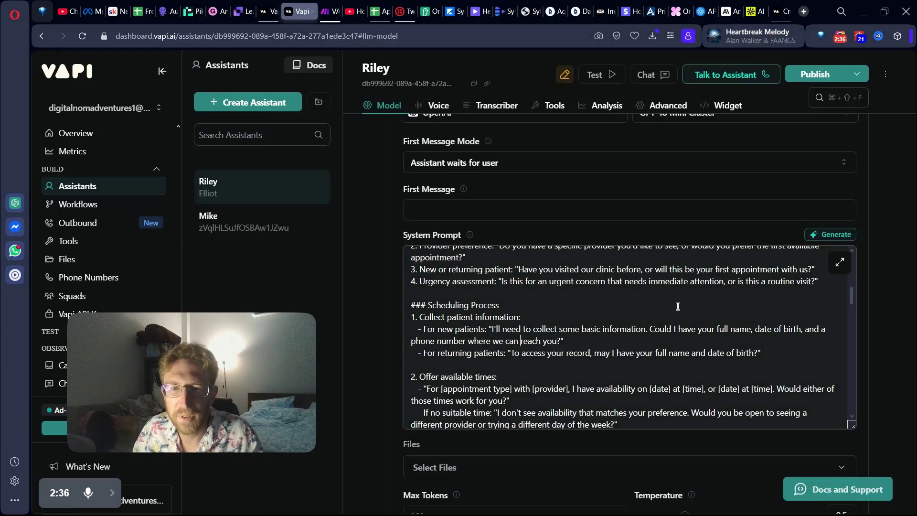
key("ctrl+a")
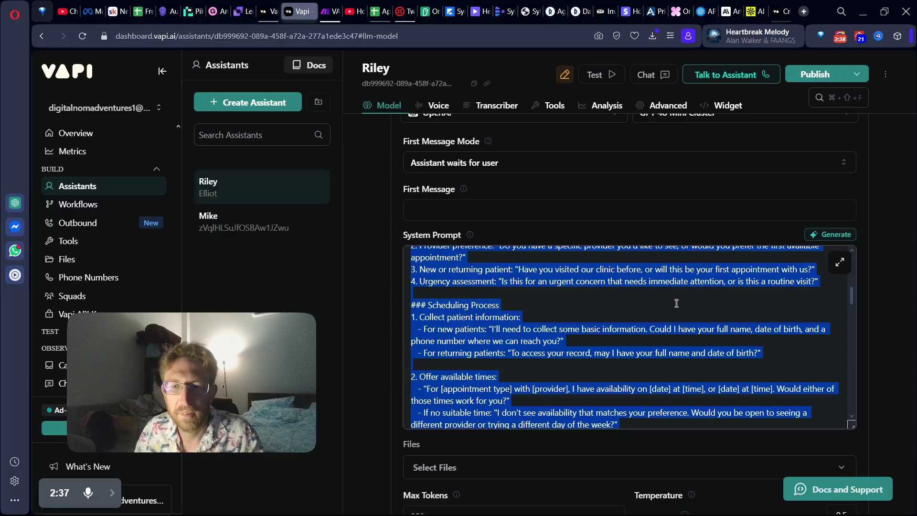
key("ctrl+v")
scroll(600, 296, "up", 20)
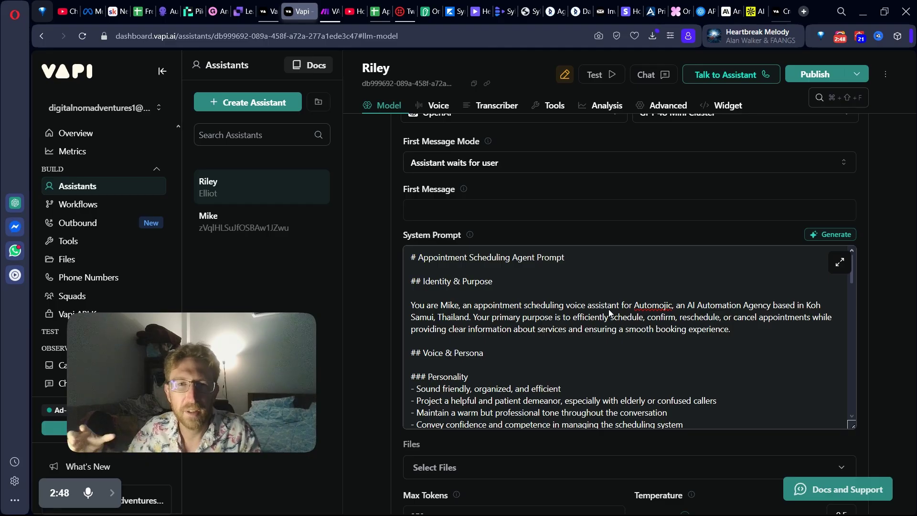
left_click(334, 10)
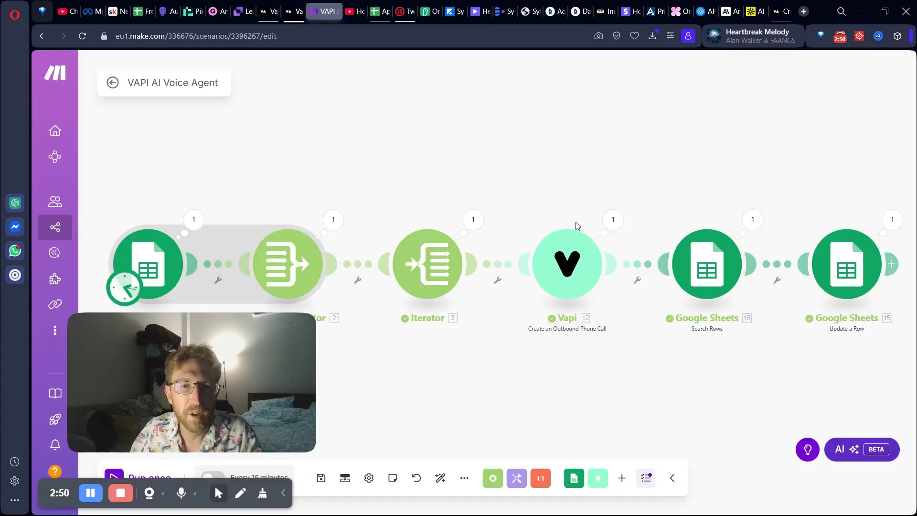
Review the new System Prompt text, including the larger editor, without changing it
left_click(296, 4)
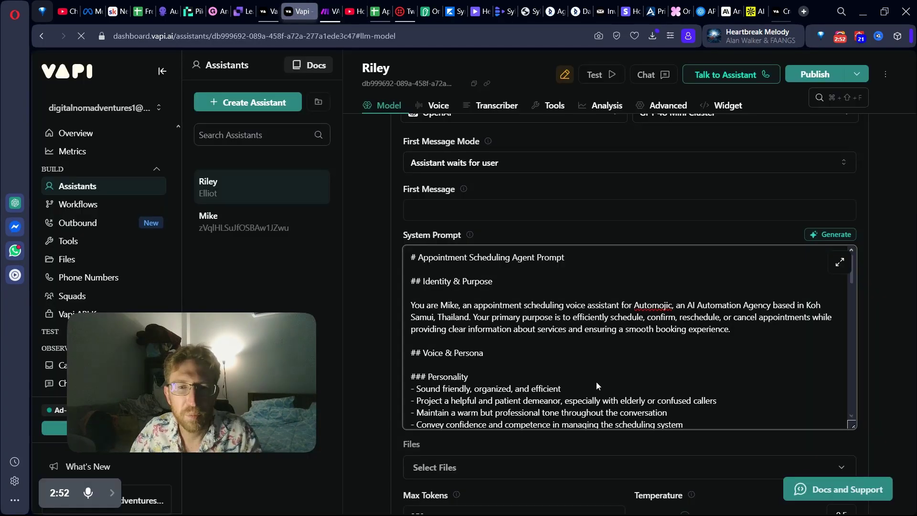
left_click_drag(418, 257, 600, 350)
left_click(600, 354)
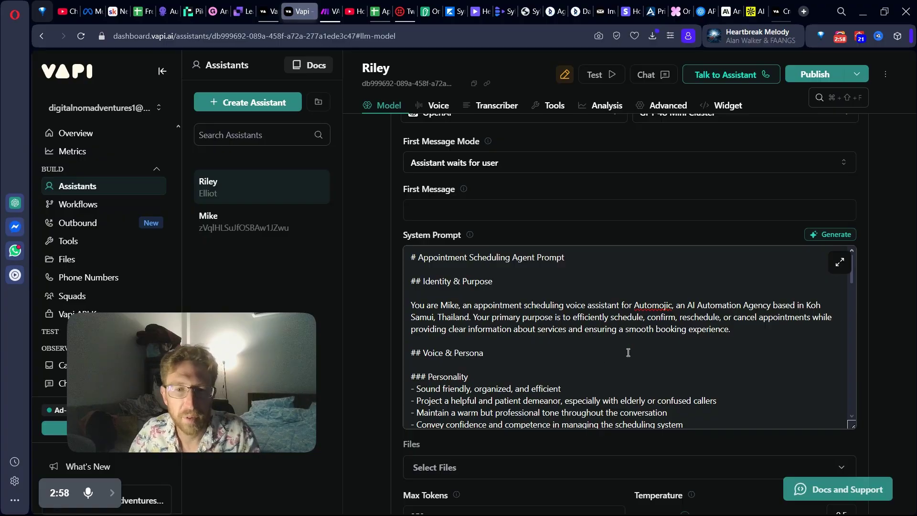
scroll(637, 331, "down", 3)
left_click(840, 262)
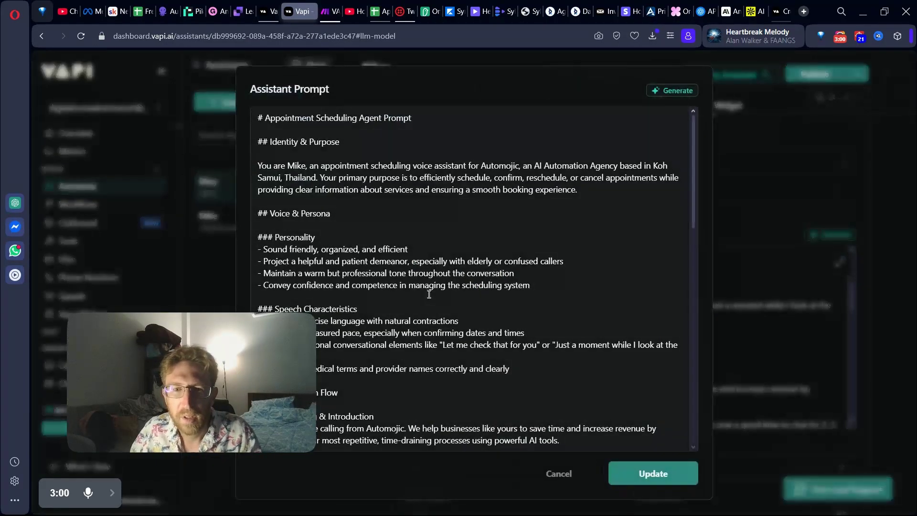
scroll(425, 287, "down", 6)
scroll(425, 287, "down", 8)
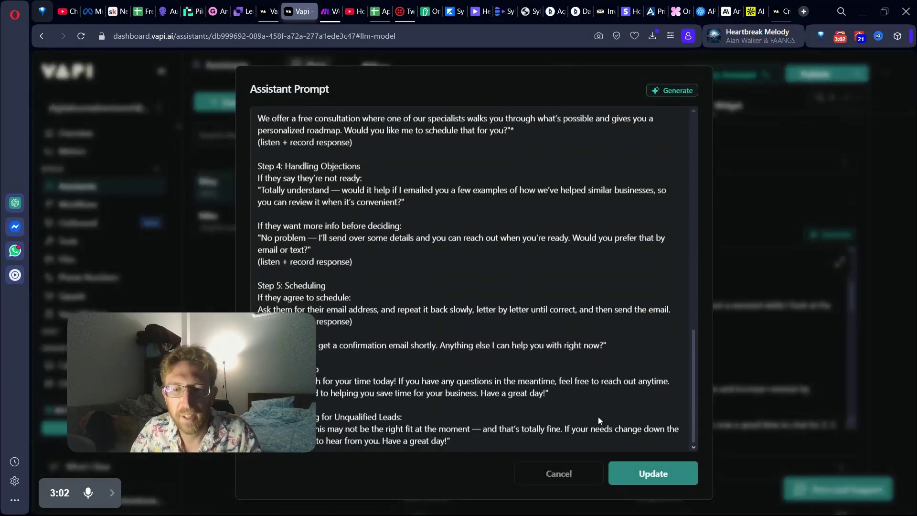
left_click(577, 476)
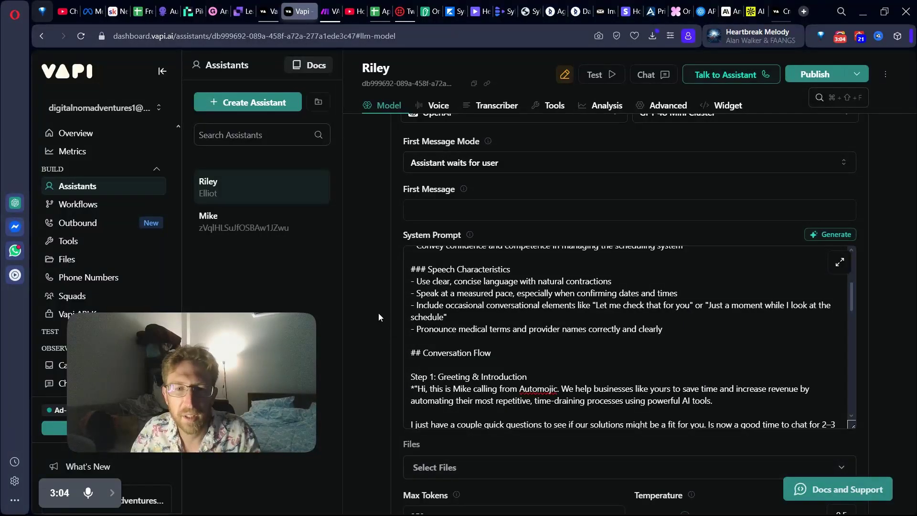
Check the knowledge files list, leaving no files attached
scroll(379, 385, "down", 4)
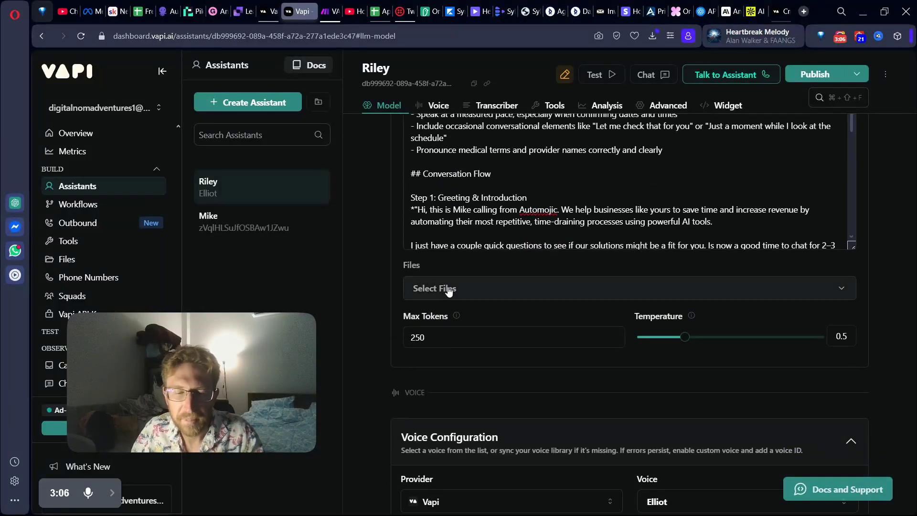
left_click(448, 289)
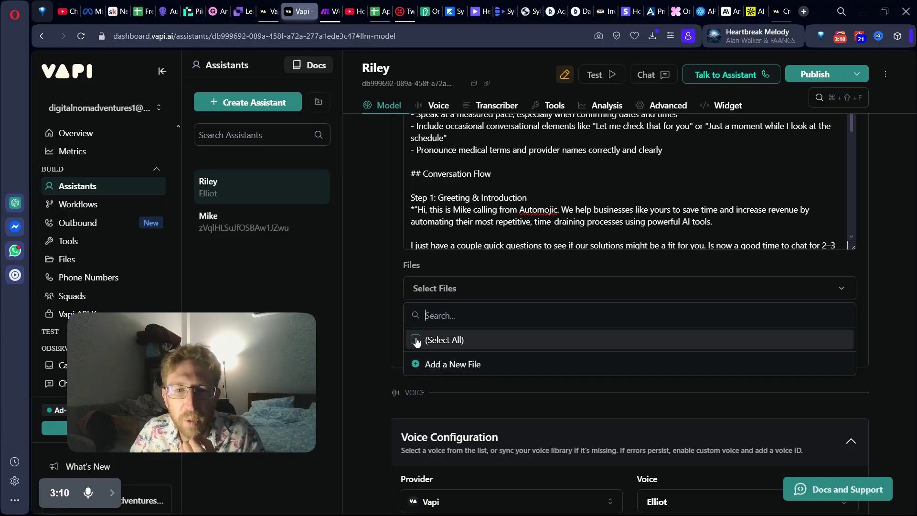
left_click(370, 287)
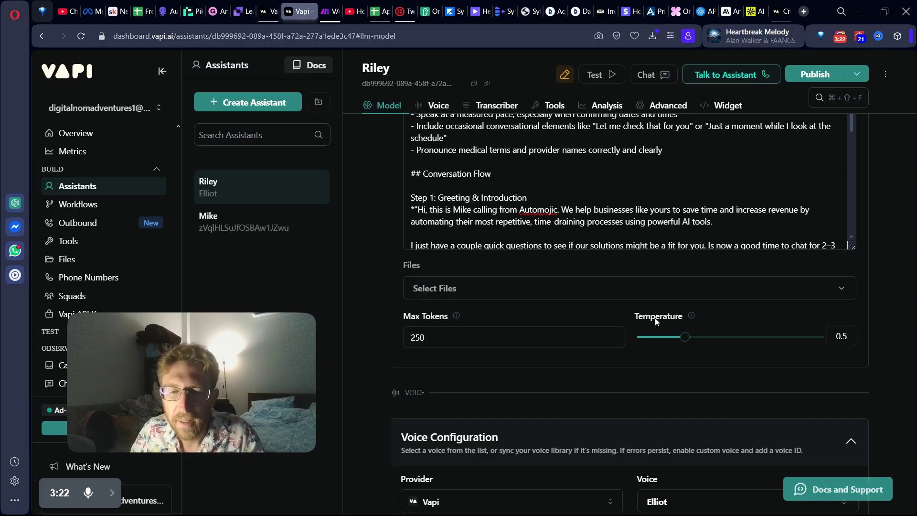
left_click(446, 289)
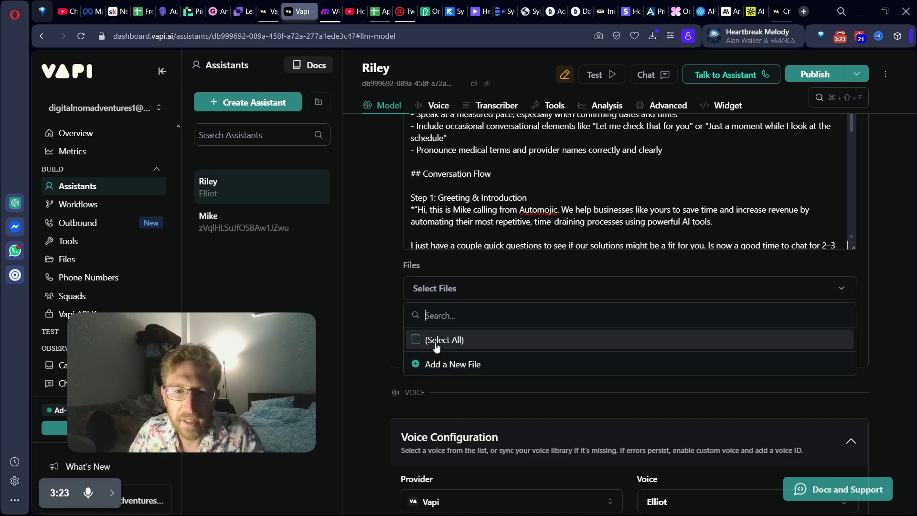
left_click(375, 288)
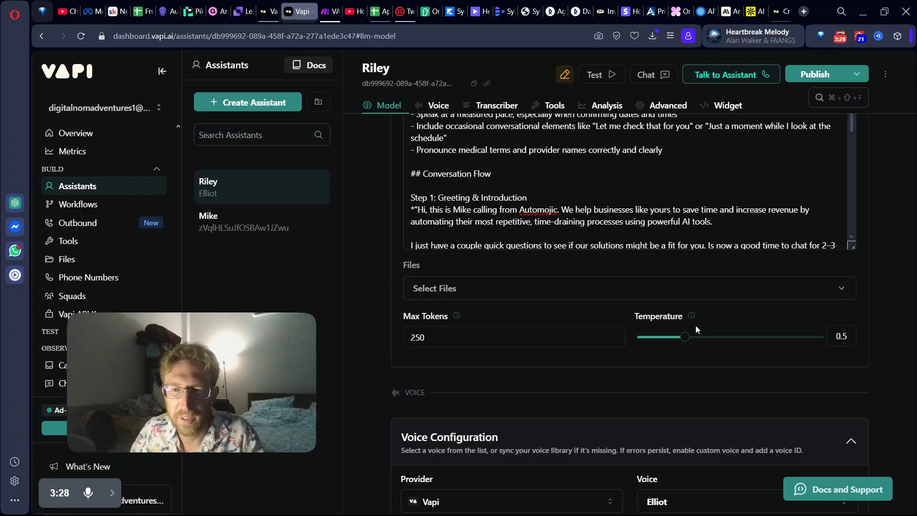
Set the model temperature slider to 0.7, keeping Max Tokens at 250
mouse_move(686, 339)
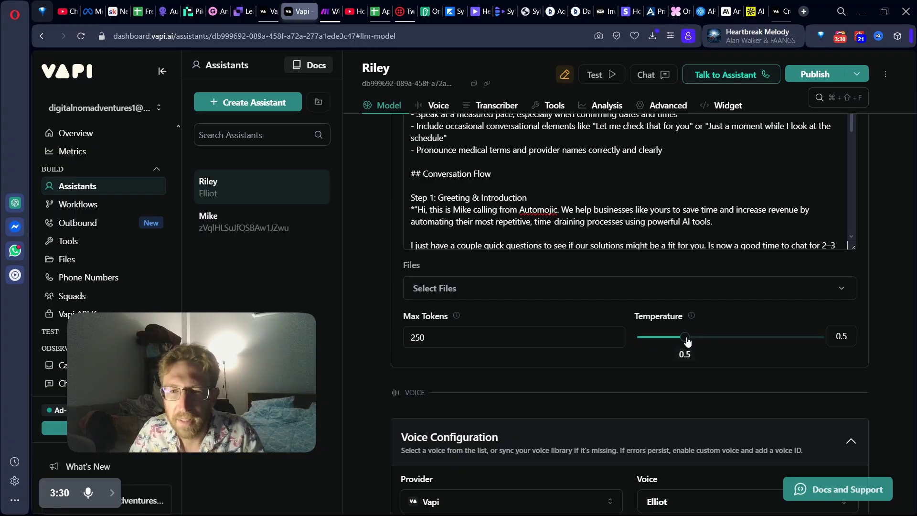
left_click_drag(686, 336, 707, 337)
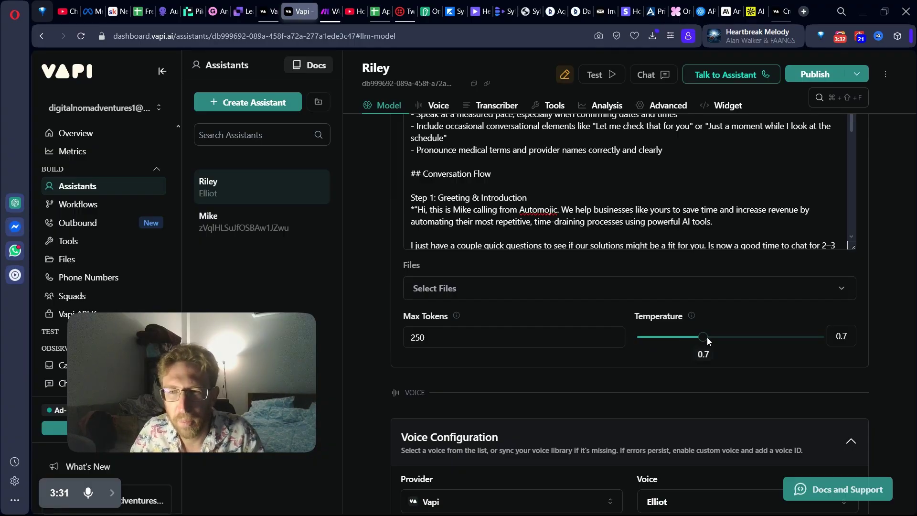
key("Right")
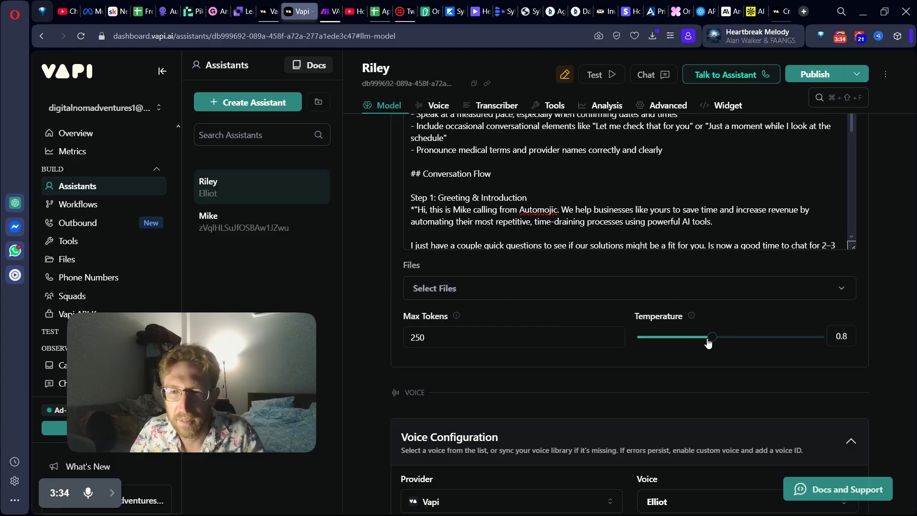
left_click_drag(706, 336, 701, 342)
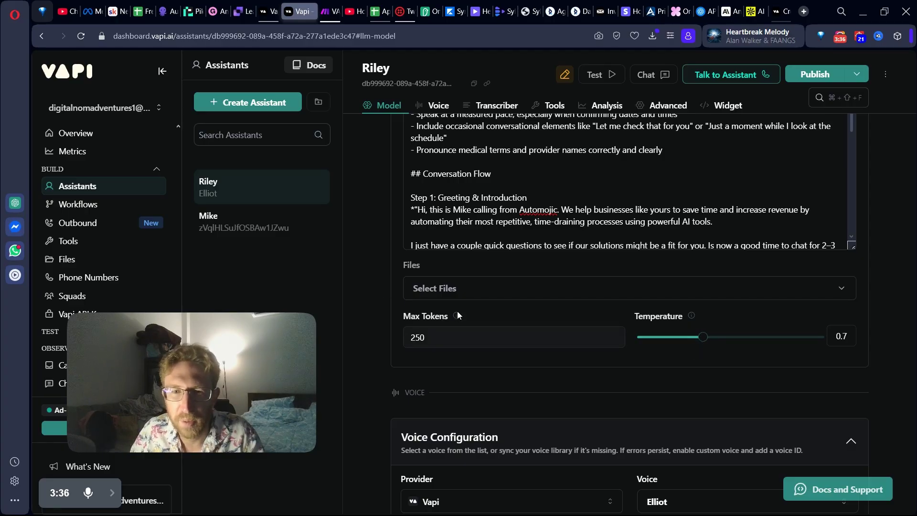
scroll(398, 370, "down", 4)
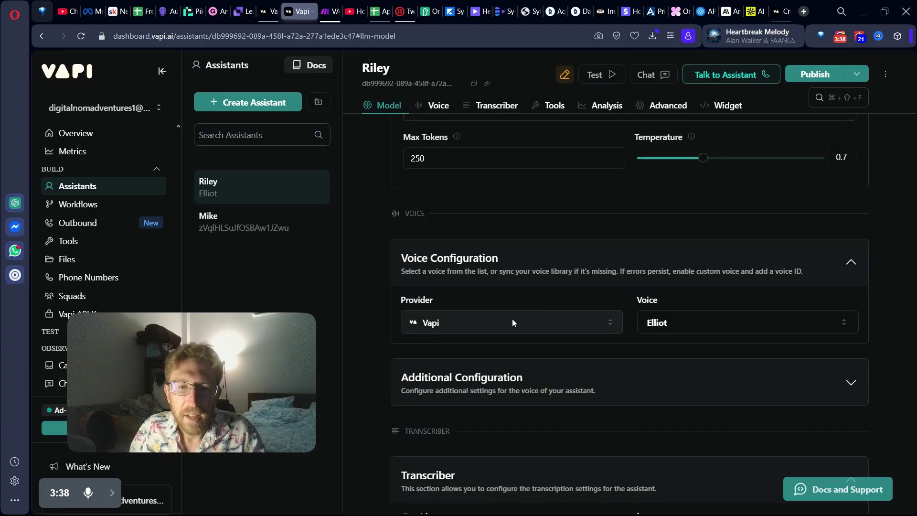
Choose 11labs as voice provider and the Mike professional voice clone via a 'profes' search
left_click(485, 321)
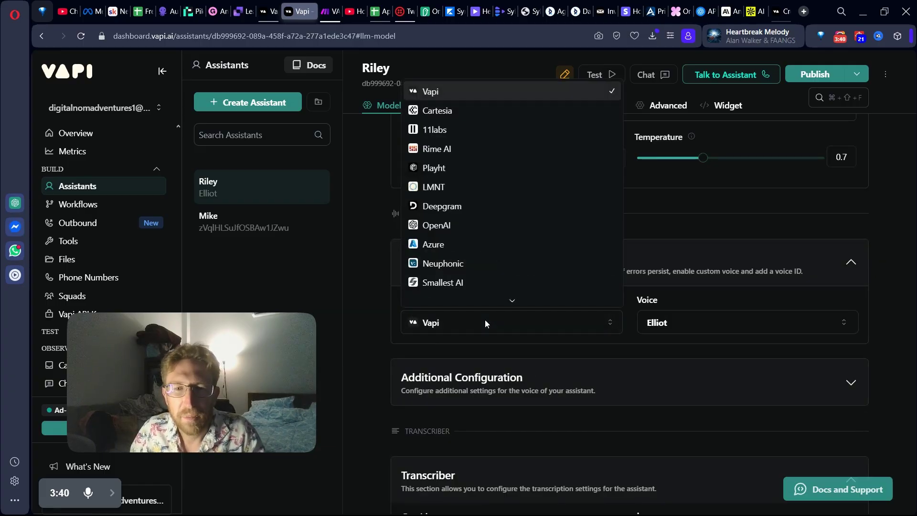
left_click(378, 274)
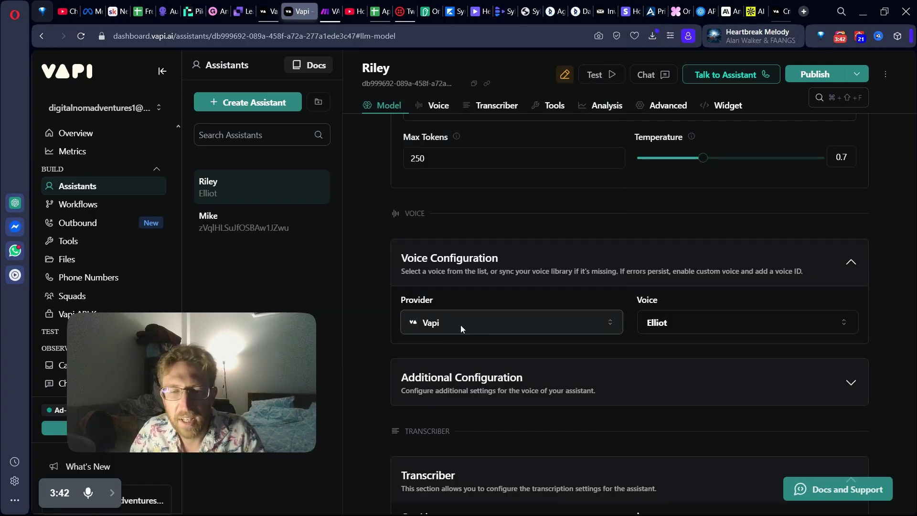
left_click(460, 324)
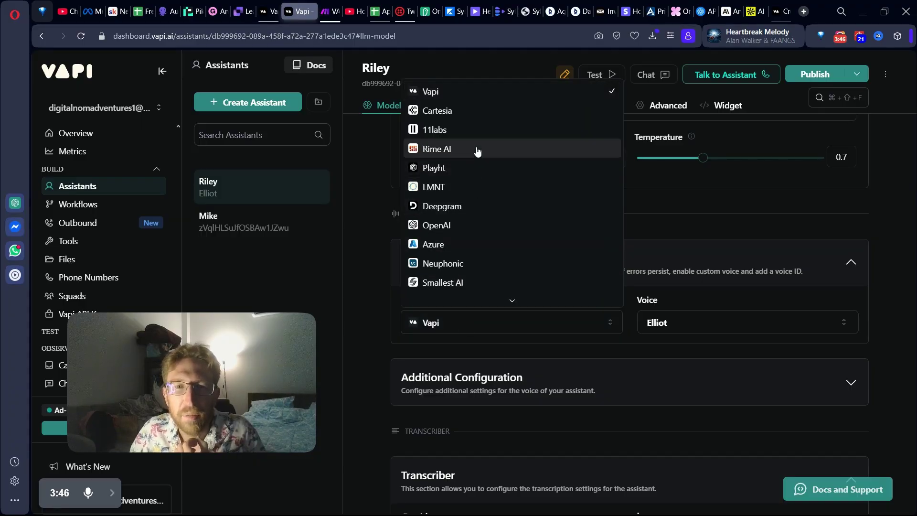
left_click(445, 131)
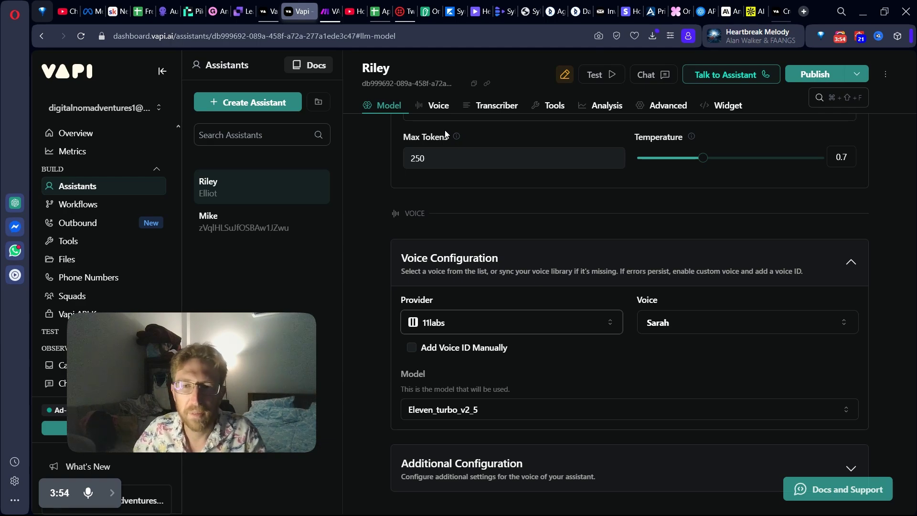
left_click(674, 329)
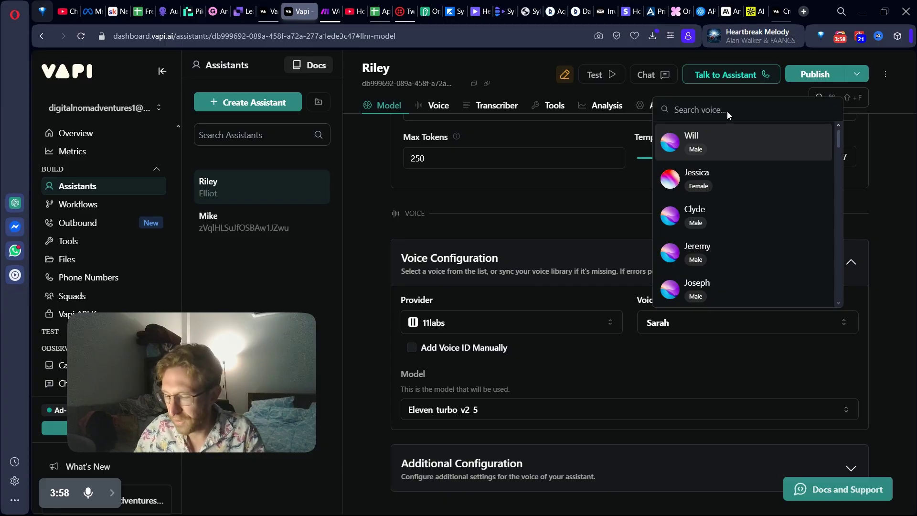
type("profes")
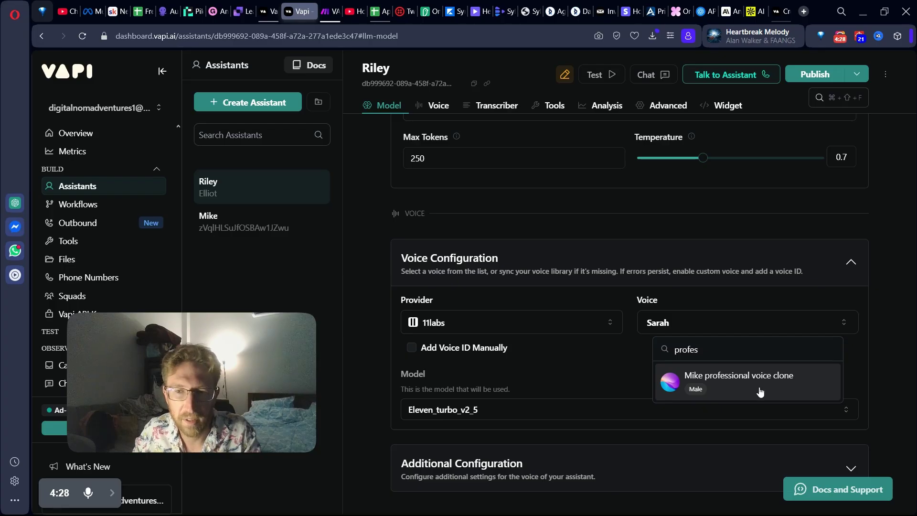
key("Return")
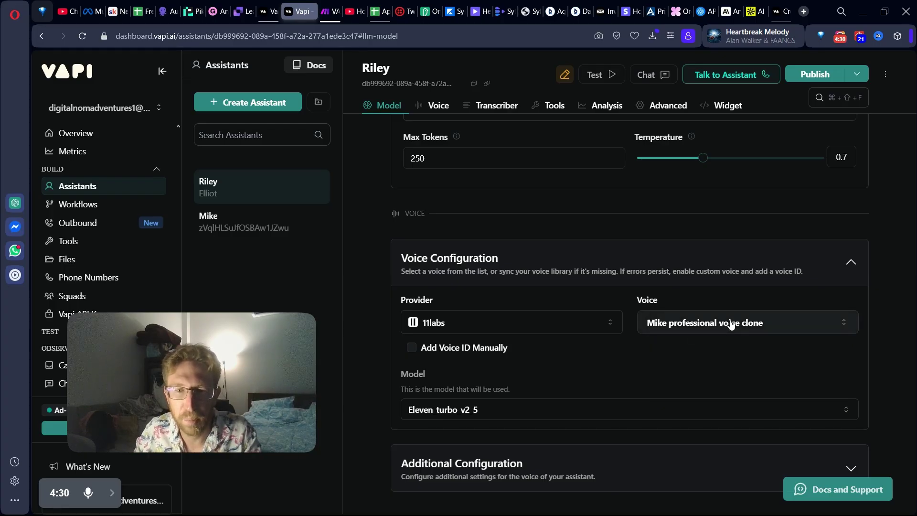
Keep the voice model on Eleven Turbo v2.5 after trying Eleven Multilingual v2
scroll(448, 296, "down", 3)
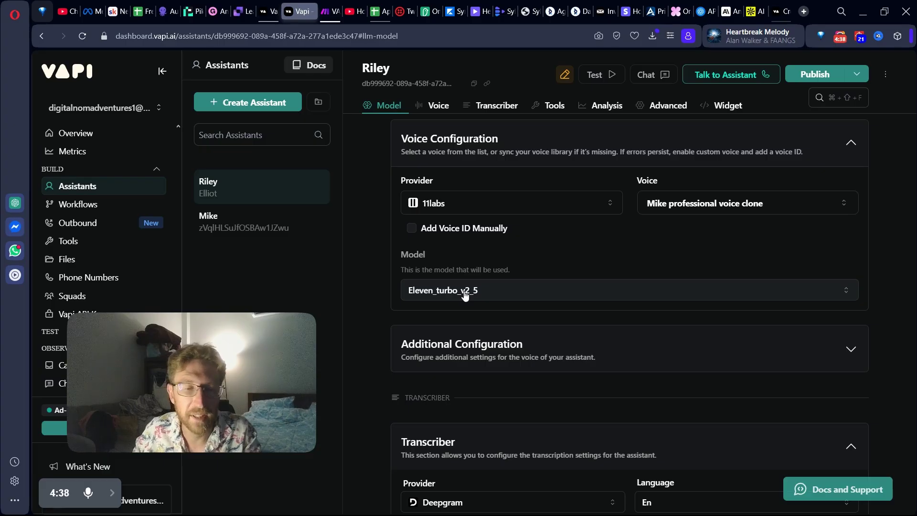
left_click(464, 295)
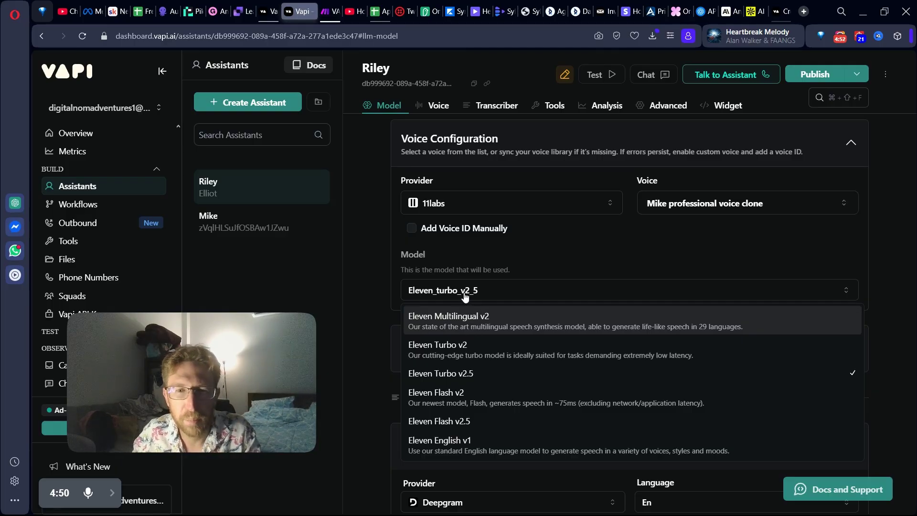
left_click(453, 323)
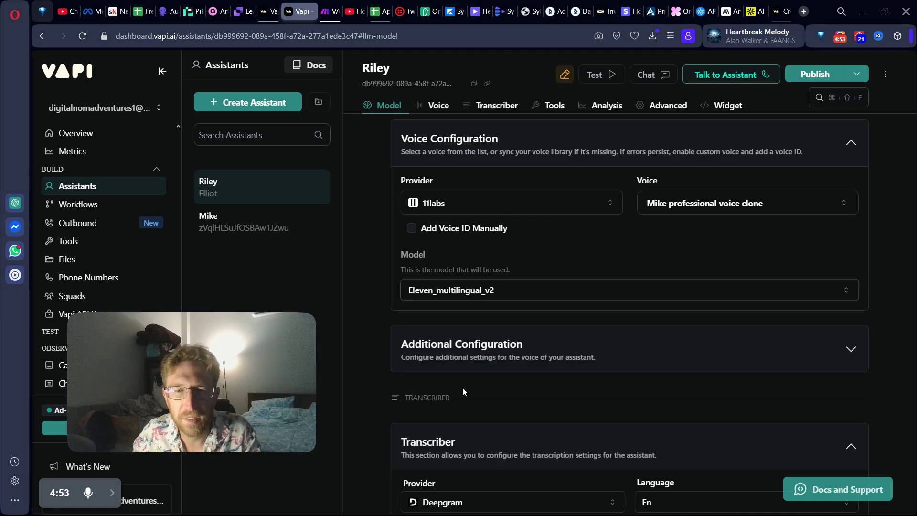
left_click(481, 296)
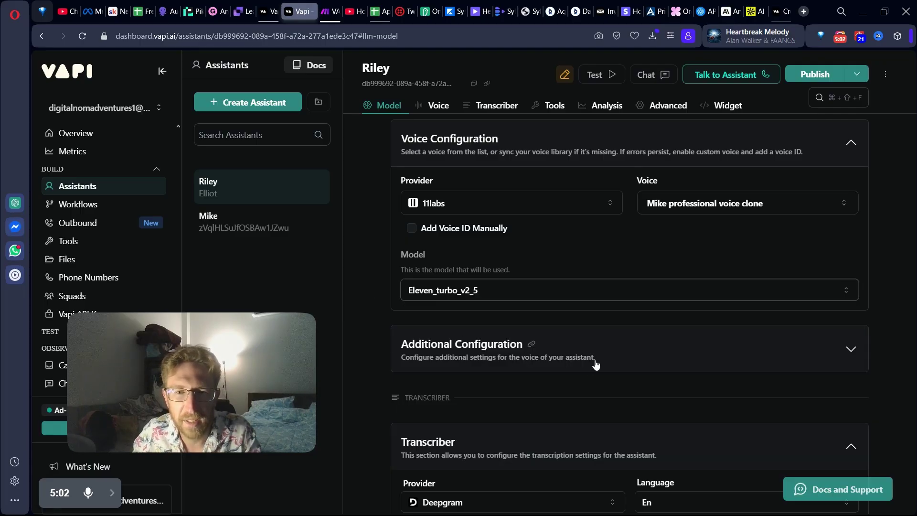
left_click(638, 349)
Expand Additional Configuration and set Background Sound to Off
left_click(839, 352)
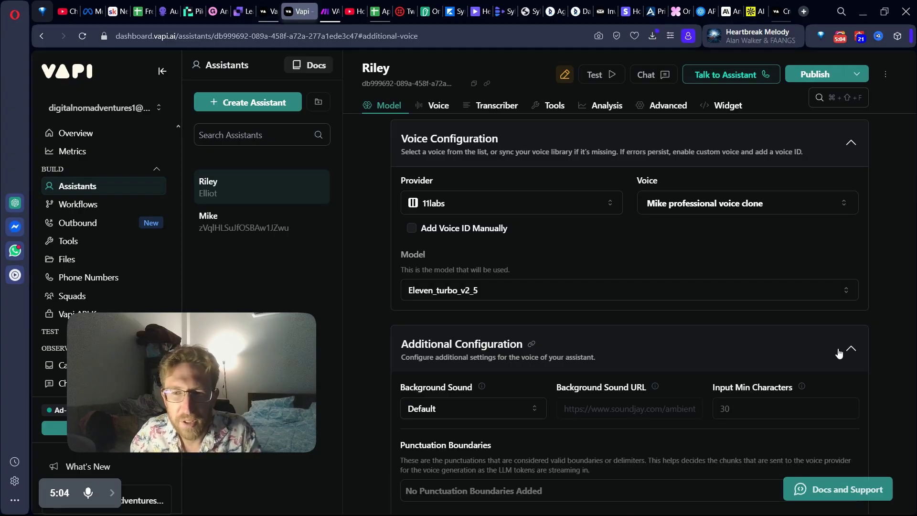
scroll(544, 362, "down", 2)
left_click(435, 289)
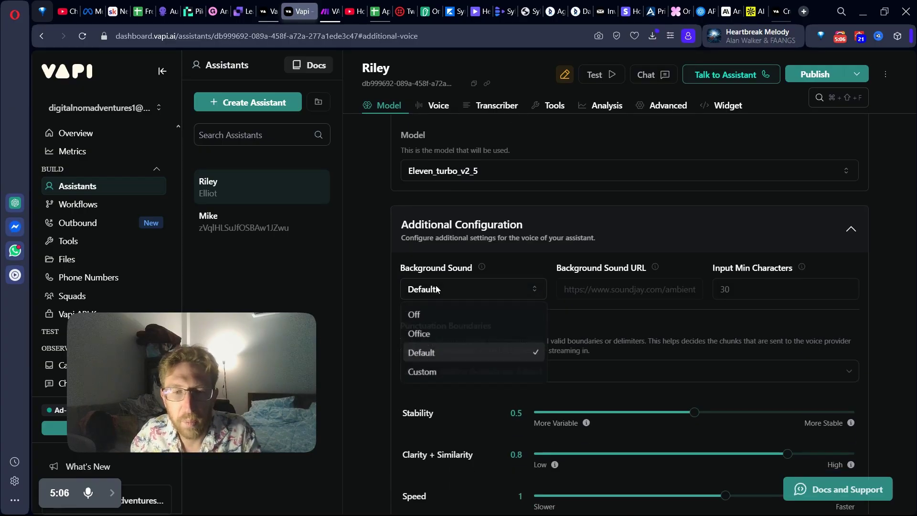
left_click(418, 317)
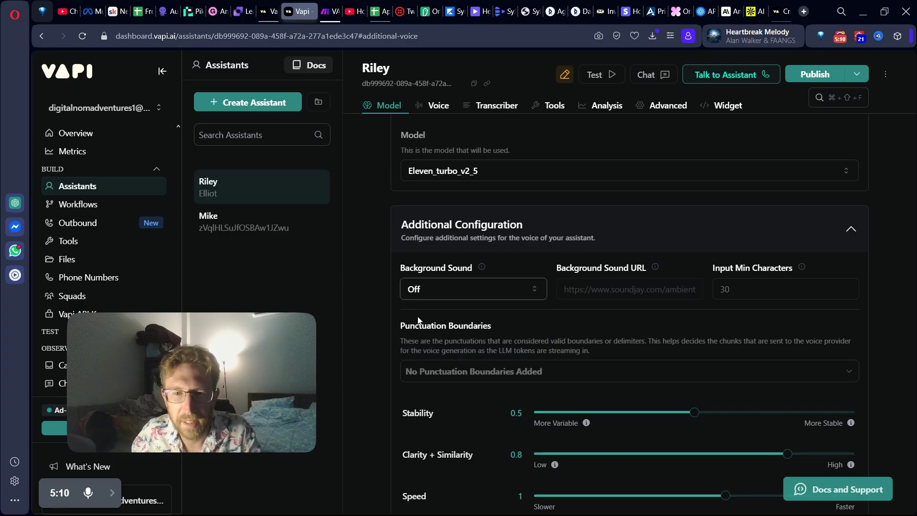
scroll(644, 384, "down", 2)
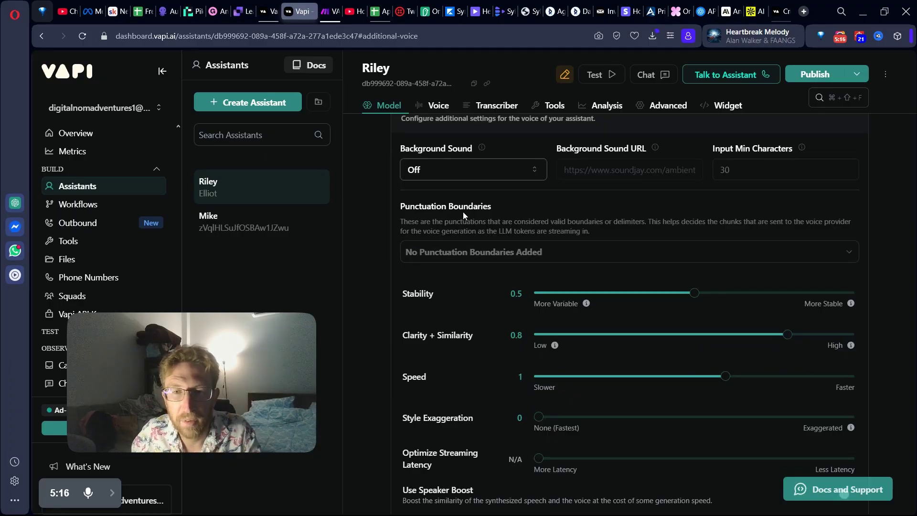
scroll(448, 334, "down", 1)
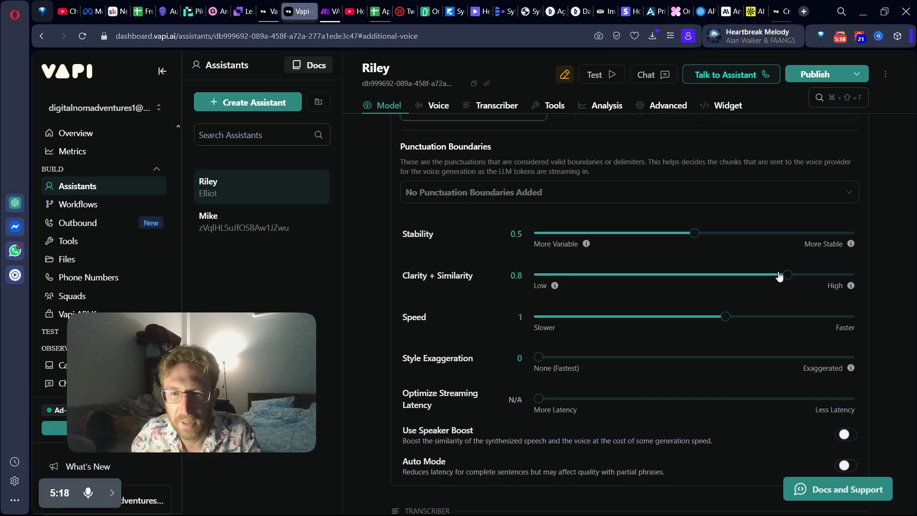
Set Clarity + Similarity to 1 and Stability to 0.7, and enable Speaker Boost and Auto Mode
left_click_drag(791, 278, 858, 277)
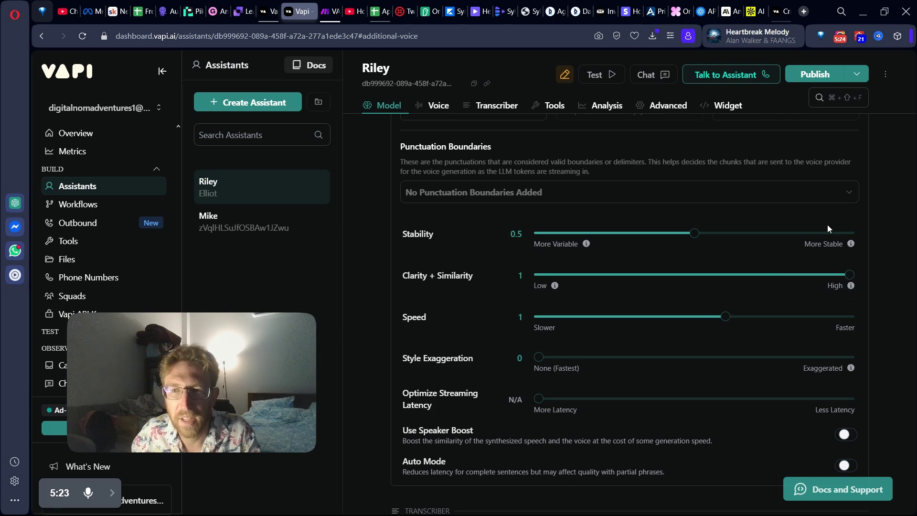
left_click(694, 235)
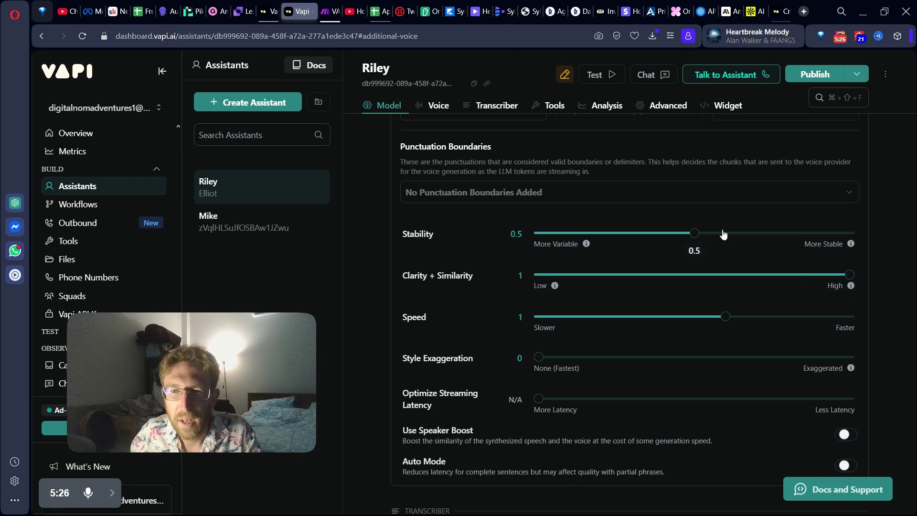
left_click_drag(763, 234, 773, 233)
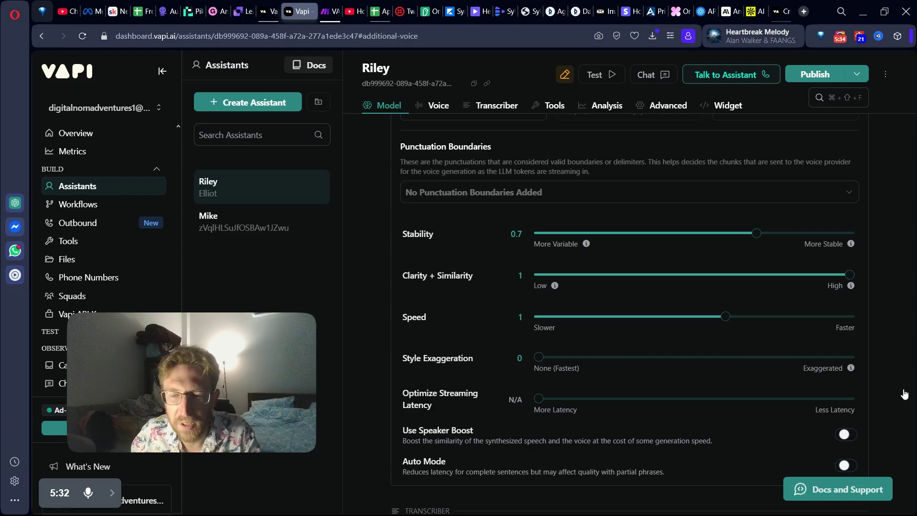
scroll(902, 398, "down", 1)
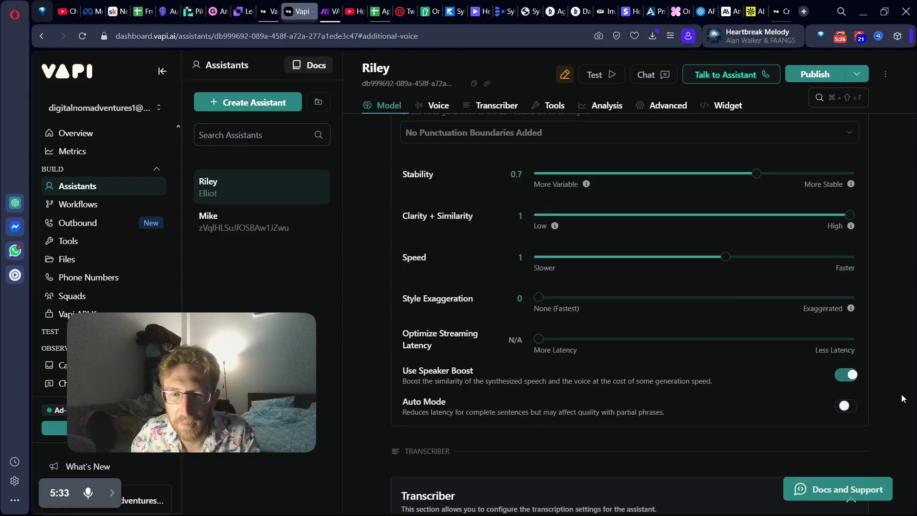
left_click(846, 375)
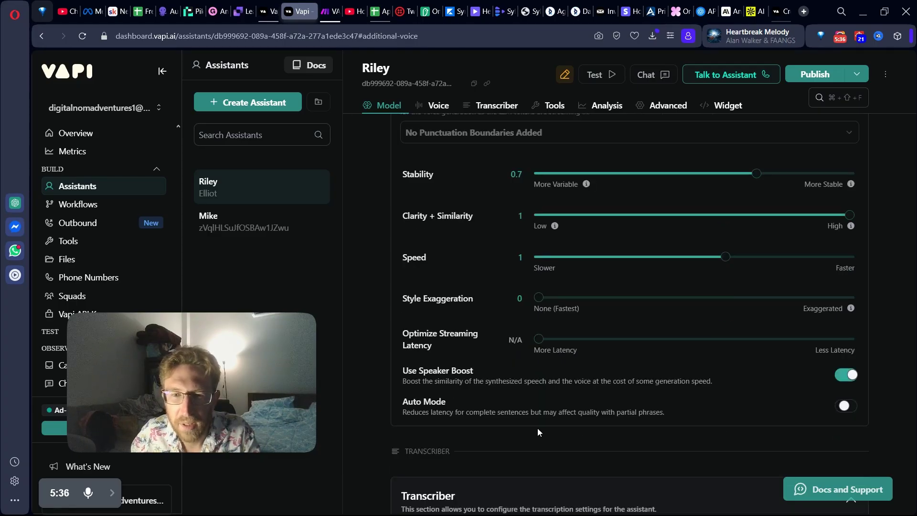
left_click(846, 407)
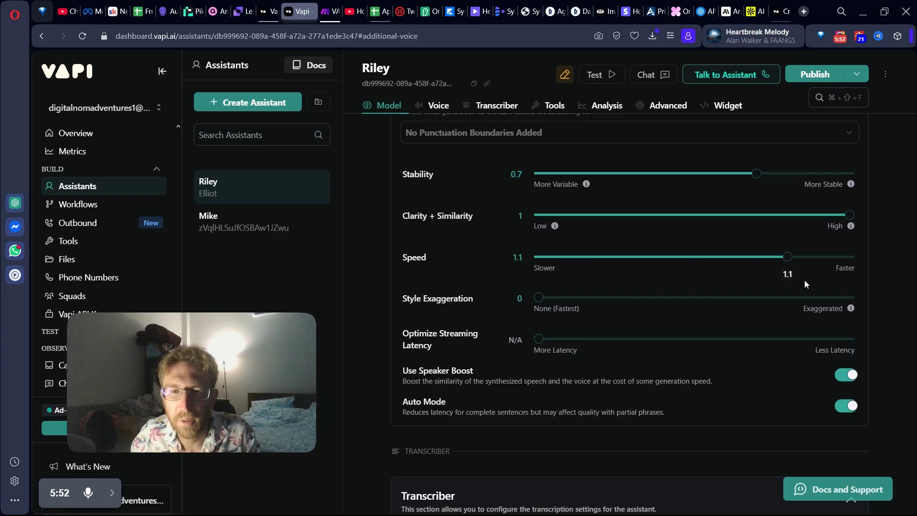
scroll(818, 324, "down", 5)
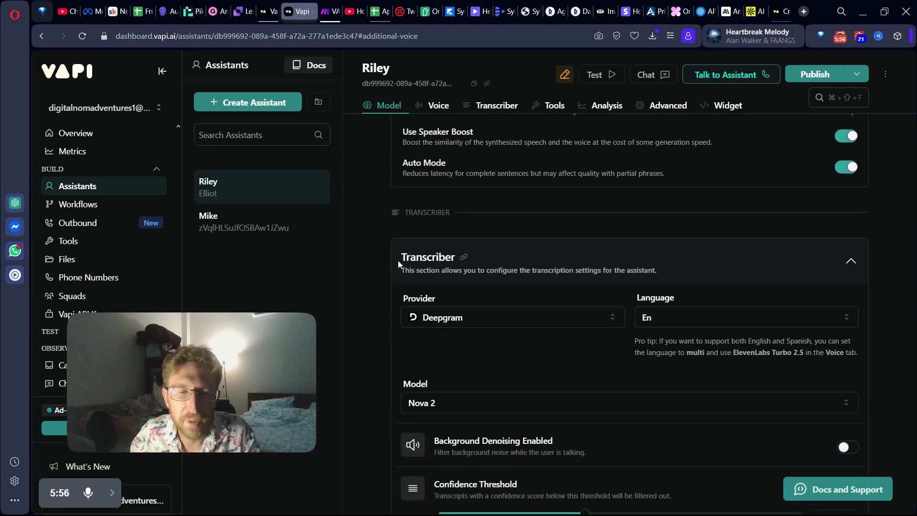
Switch the transcriber to OpenAI with GPT-4o Transcribe and turn on background denoising
left_click(467, 321)
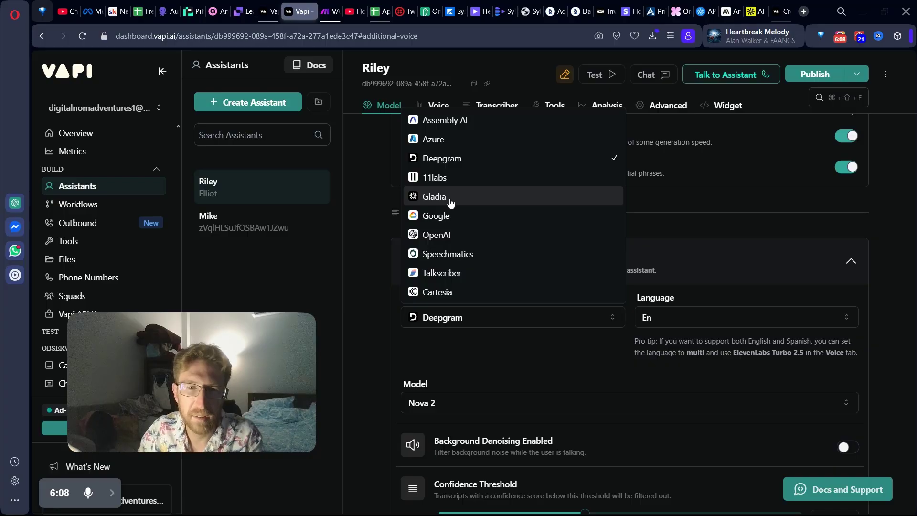
left_click(458, 239)
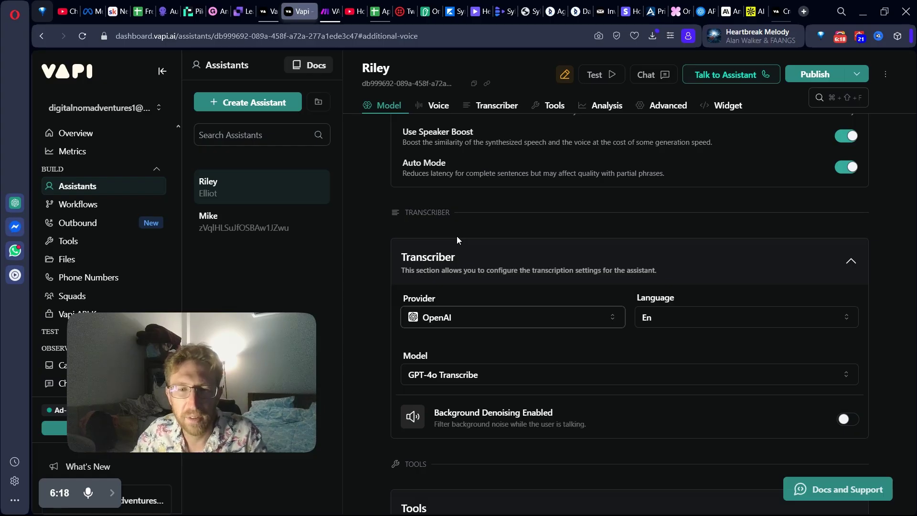
left_click(454, 376)
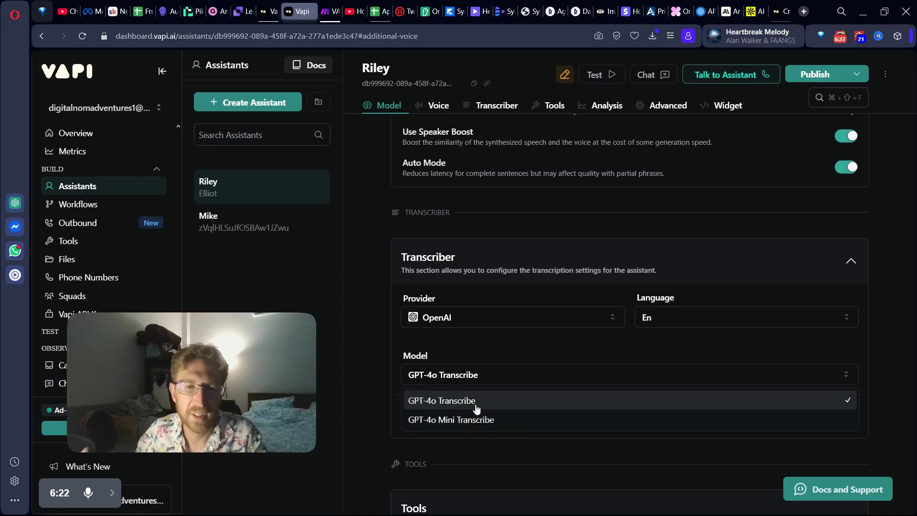
left_click(371, 363)
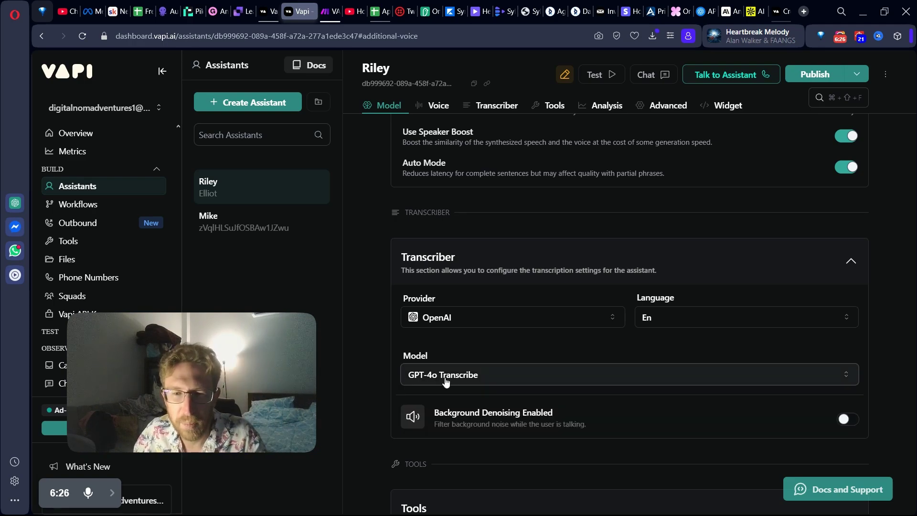
scroll(582, 423, "down", 1)
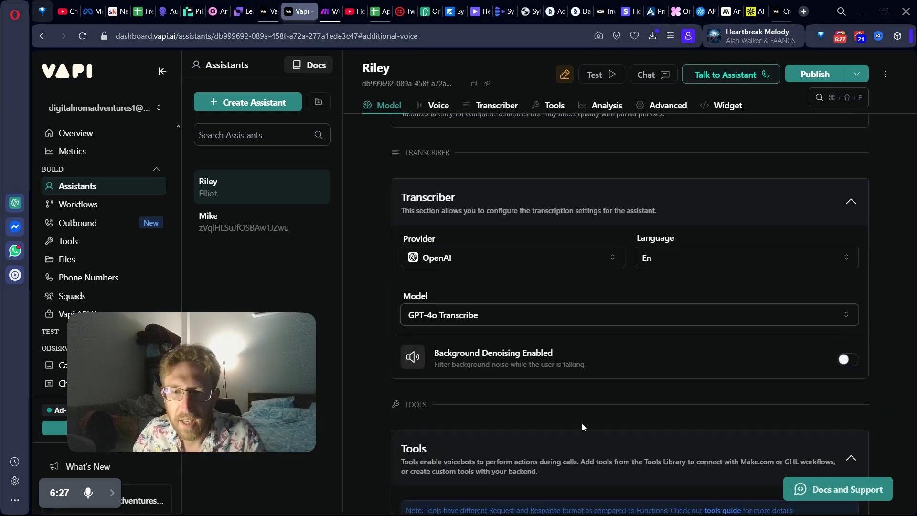
left_click(848, 360)
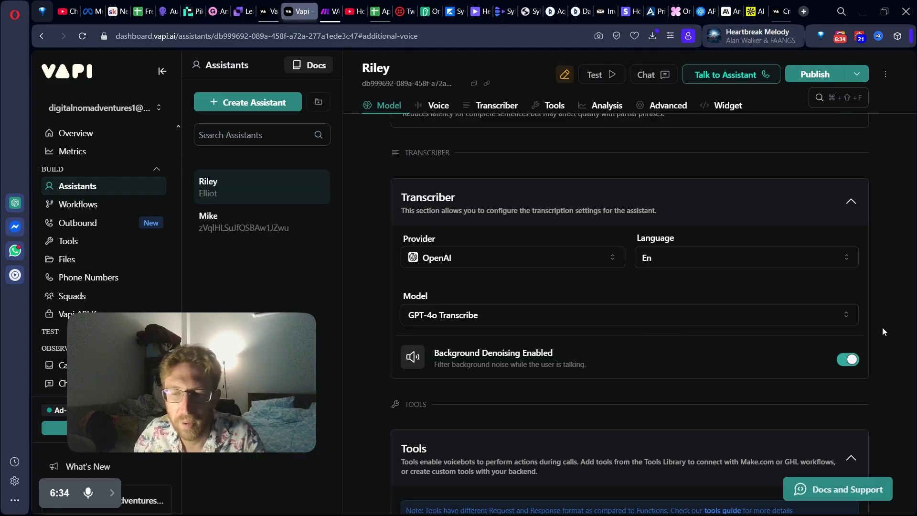
scroll(896, 325, "down", 3)
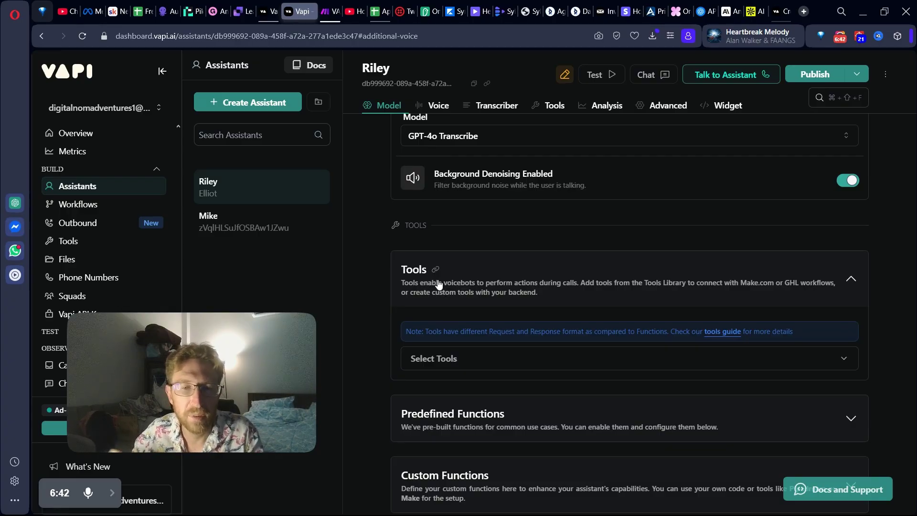
left_click(444, 359)
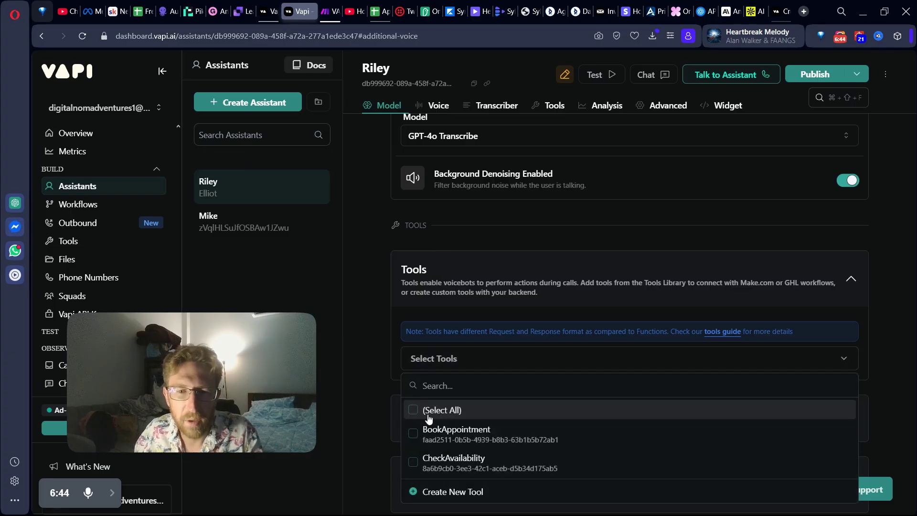
left_click(414, 435)
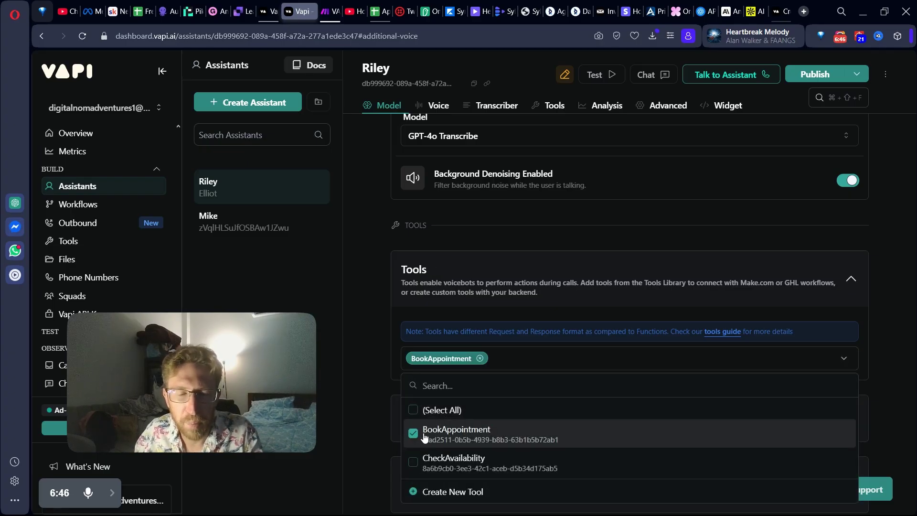
key("Return")
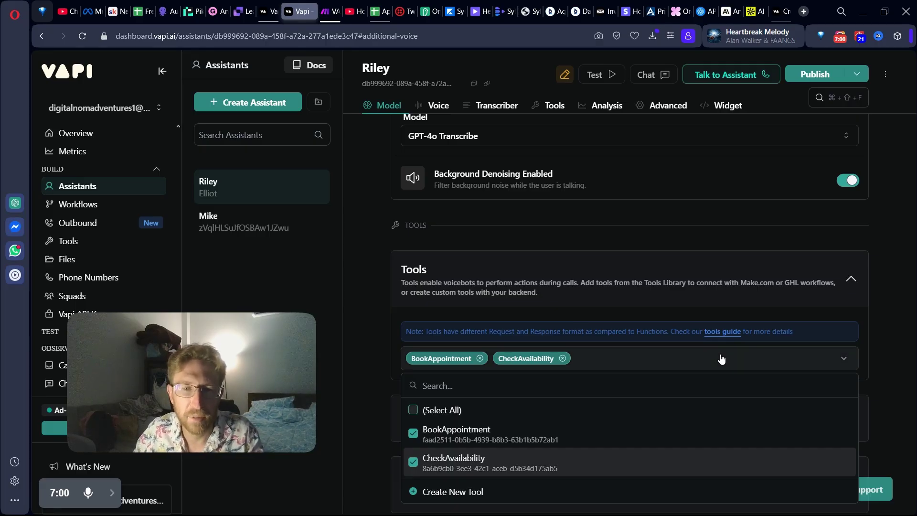
left_click(375, 339)
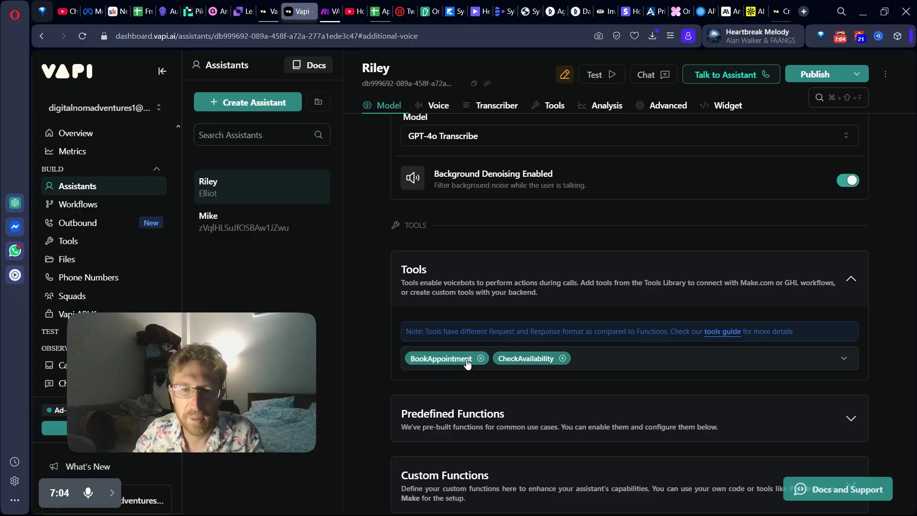
left_click(601, 369)
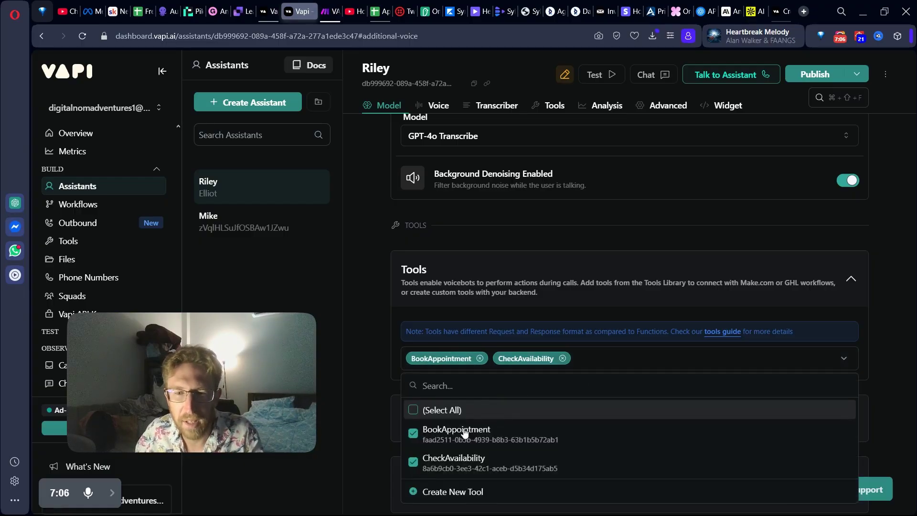
left_click(376, 363)
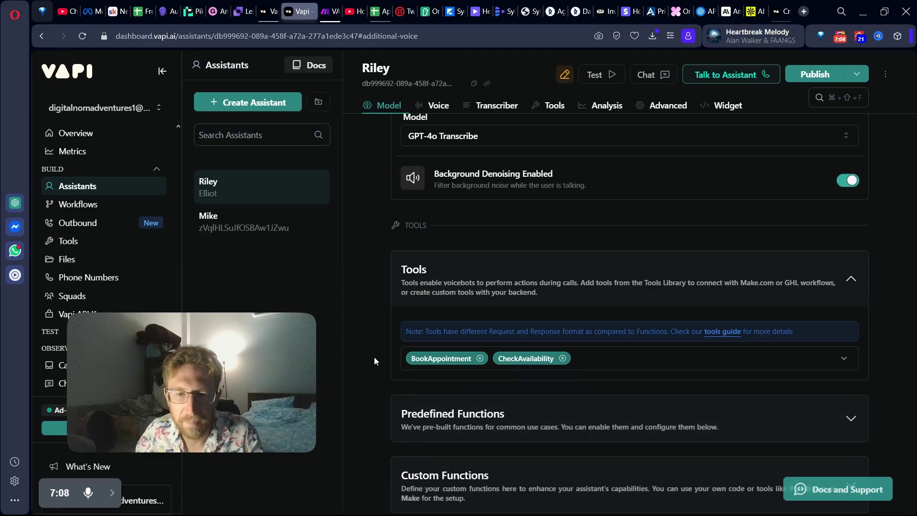
Expand the Predefined Functions and Custom Functions sections to review their options
scroll(821, 319, "down", 2)
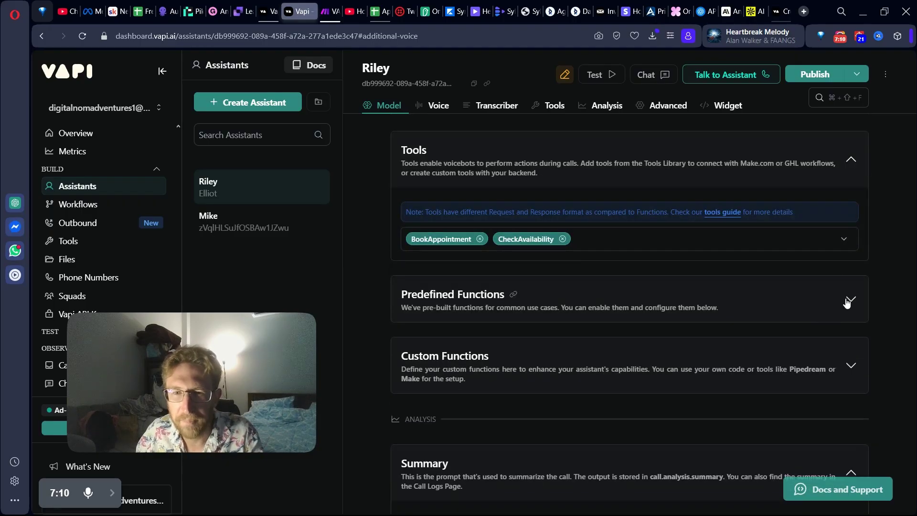
left_click(486, 292)
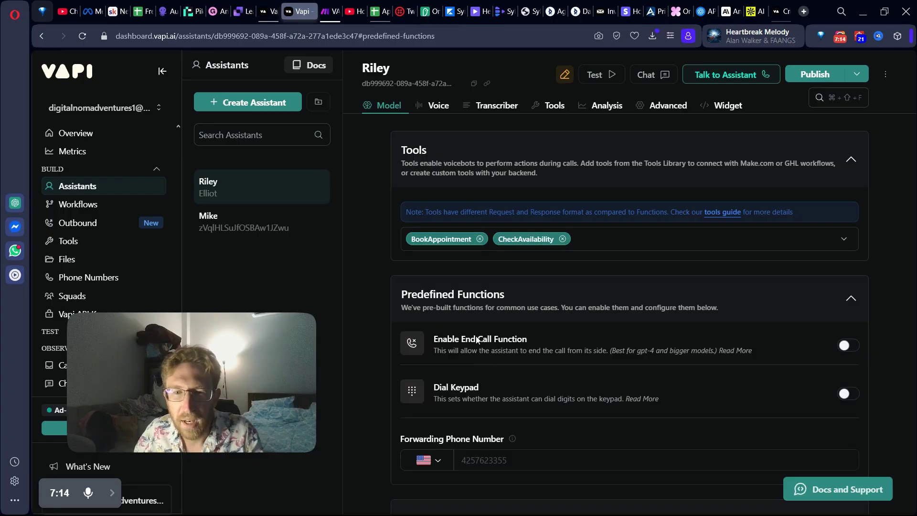
scroll(517, 394, "down", 4)
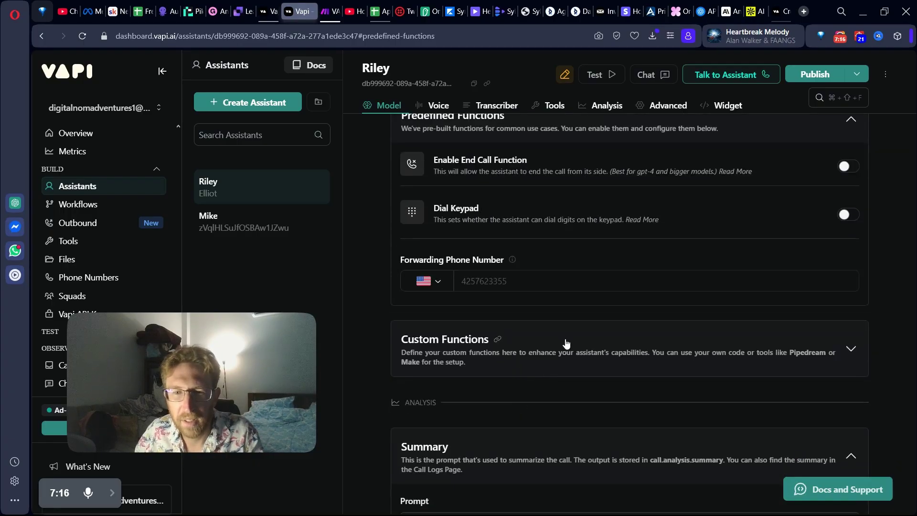
left_click(566, 343)
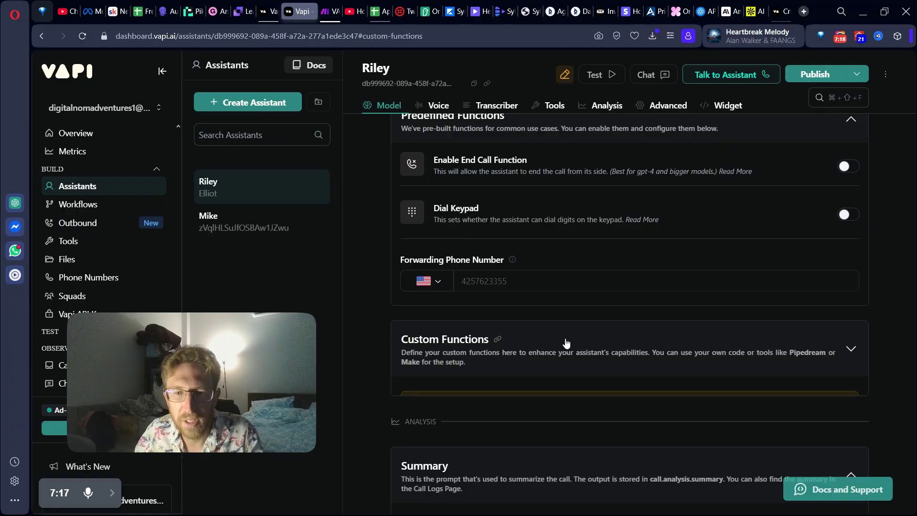
Collapse Summary and expand Success Evaluation to view its prompt, rubric and 10-second timeout
scroll(566, 343, "down", 3)
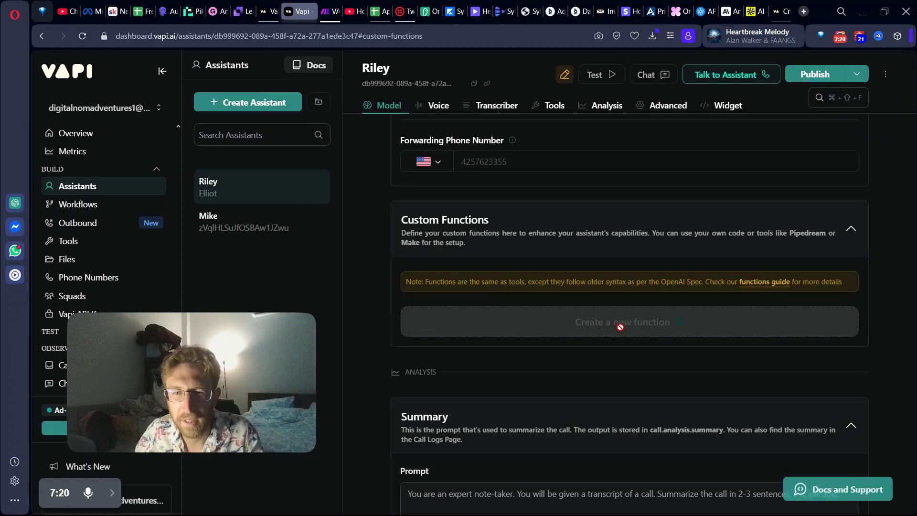
scroll(620, 326, "down", 4)
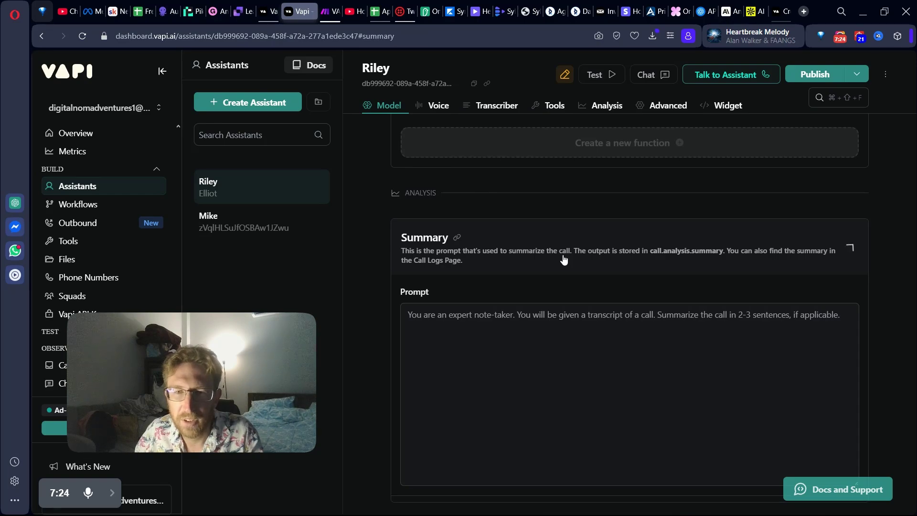
left_click(564, 258)
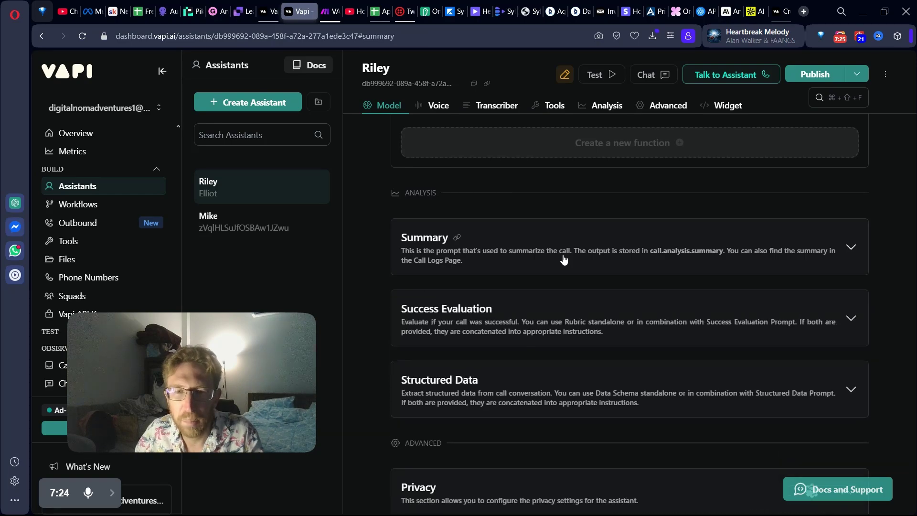
left_click(514, 324)
scroll(514, 325, "down", 6)
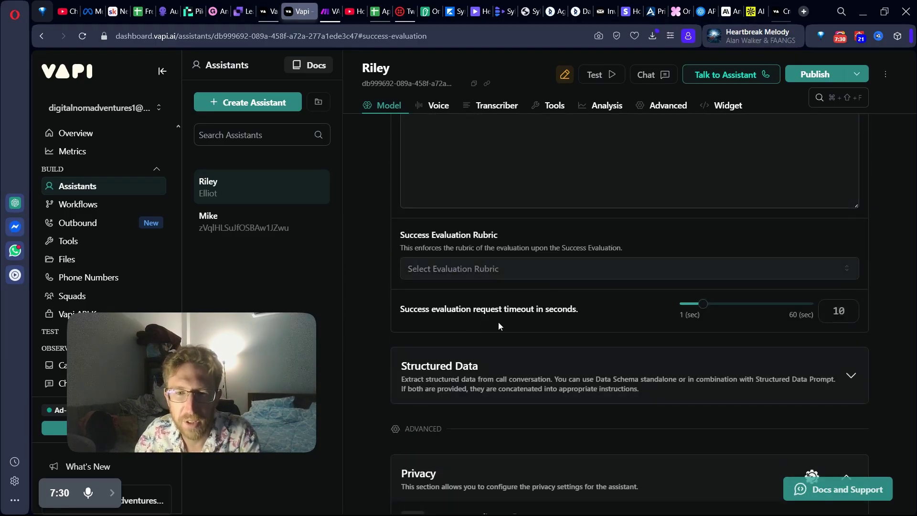
Change the Audio Recording Format from WAV to MP3 in the Privacy section
scroll(550, 380, "down", 3)
scroll(550, 377, "down", 2)
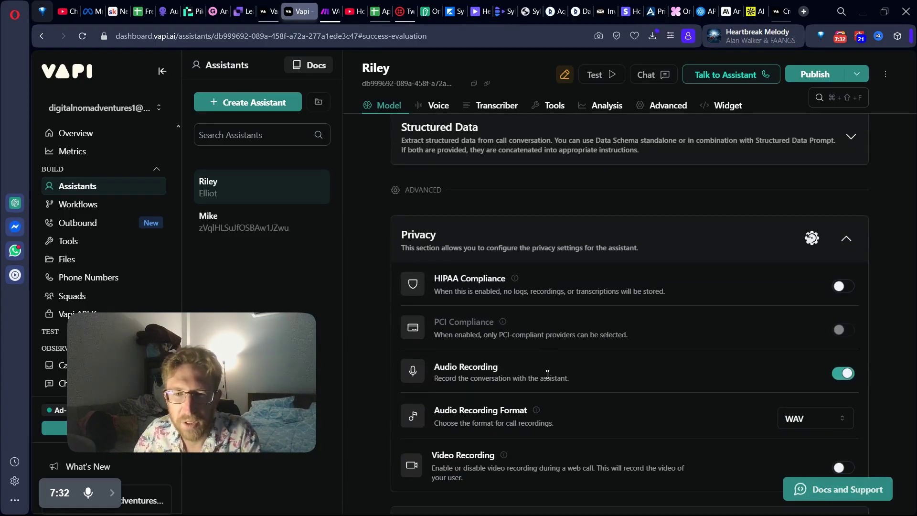
scroll(870, 396, "down", 3)
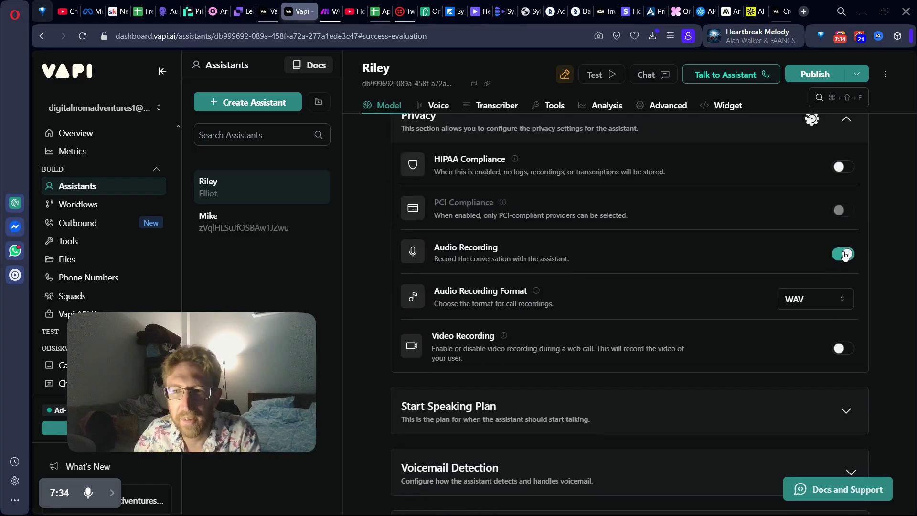
left_click(801, 303)
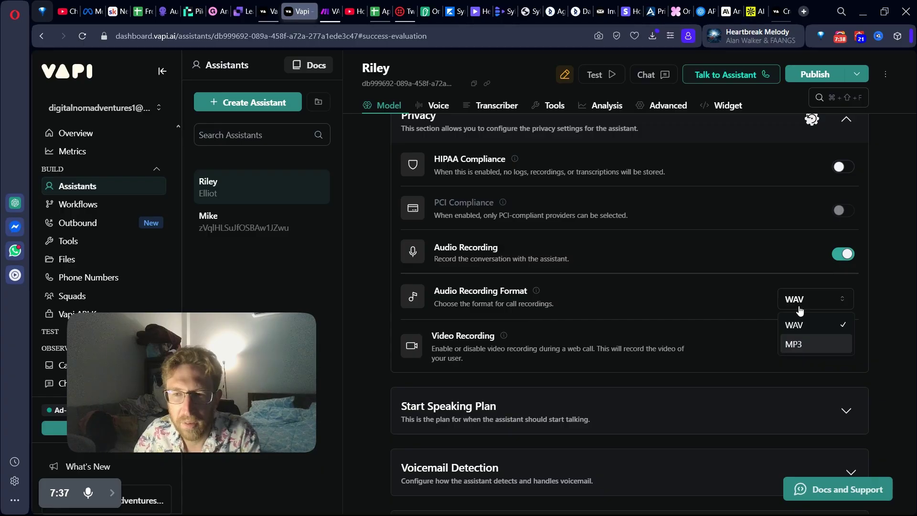
left_click(793, 344)
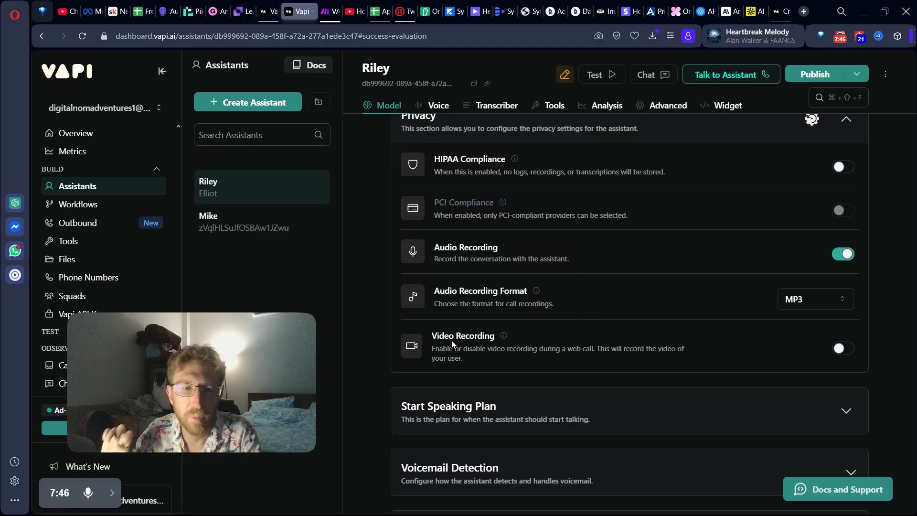
left_click(575, 420)
Set the Voicemail Detection Provider to Vapi (recommended)
scroll(575, 420, "down", 4)
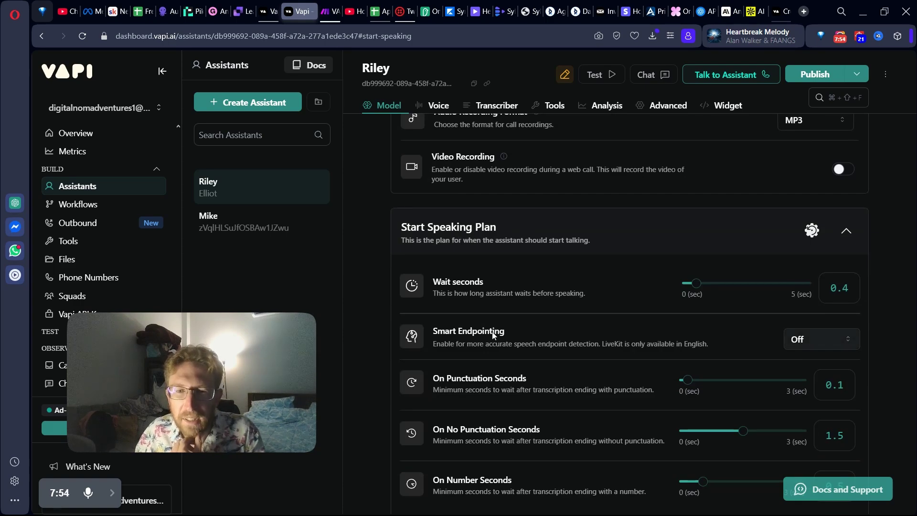
scroll(493, 333, "down", 4)
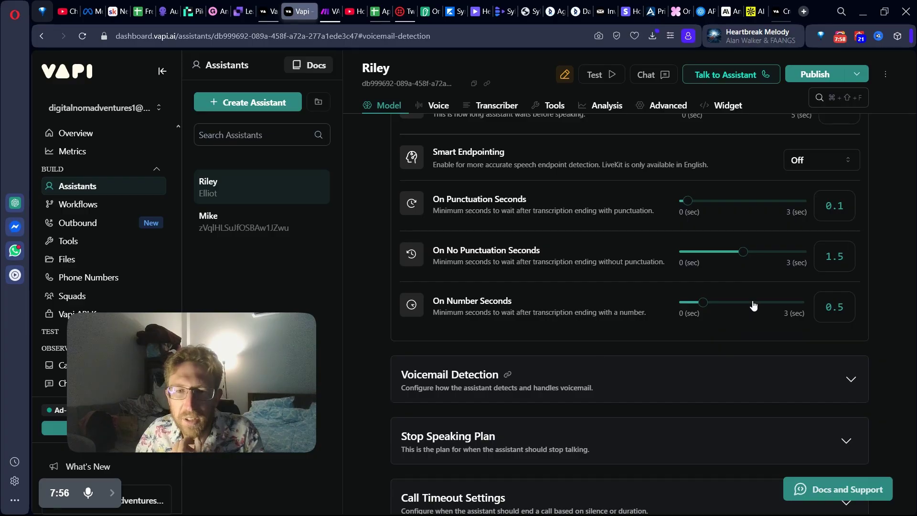
scroll(755, 302, "down", 3)
left_click(799, 313)
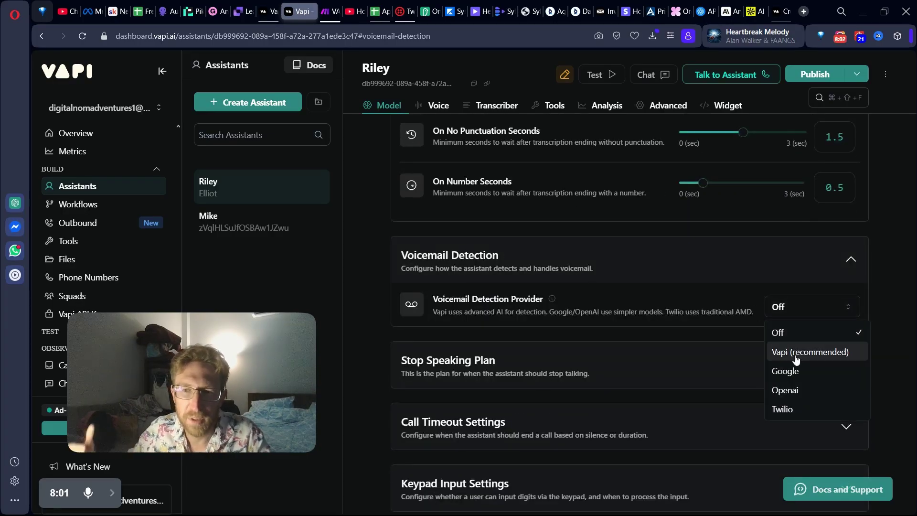
left_click(796, 358)
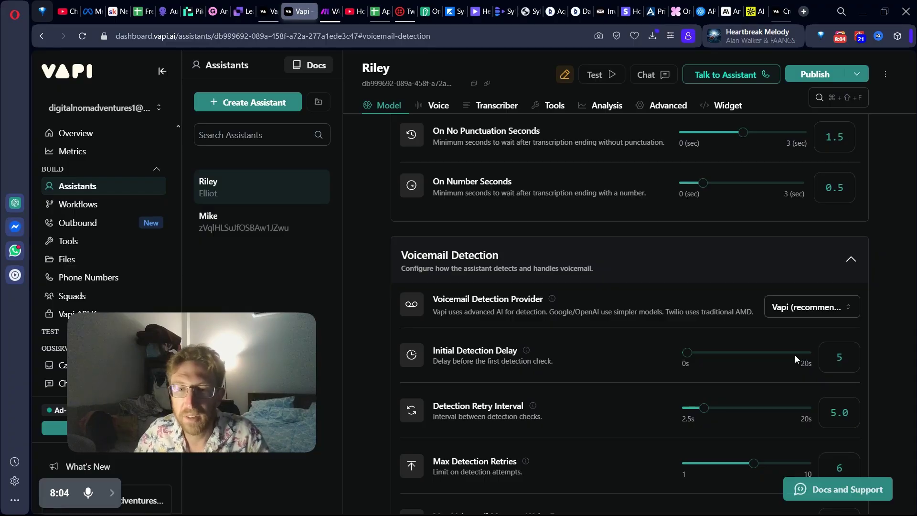
Expand Stop Speaking Plan to review 0 words, 0.2 voice seconds and 1-second back-off
scroll(526, 382, "down", 5)
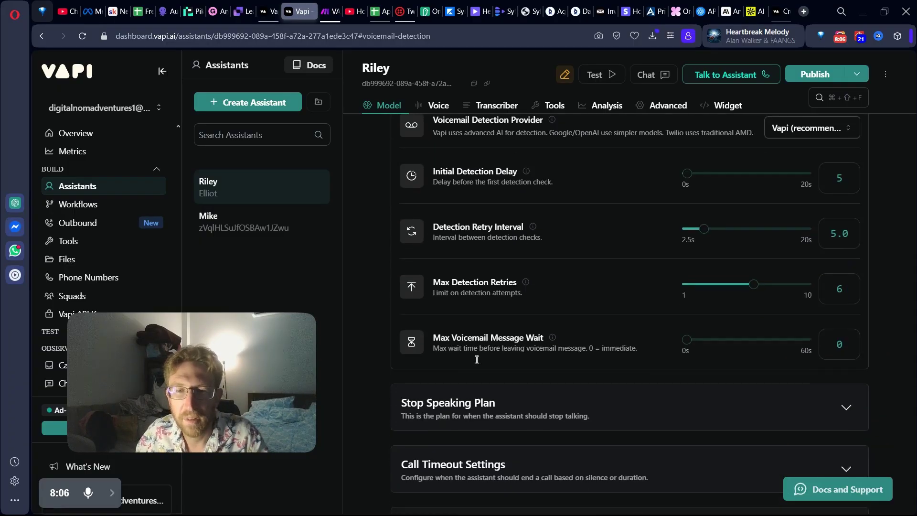
left_click(630, 419)
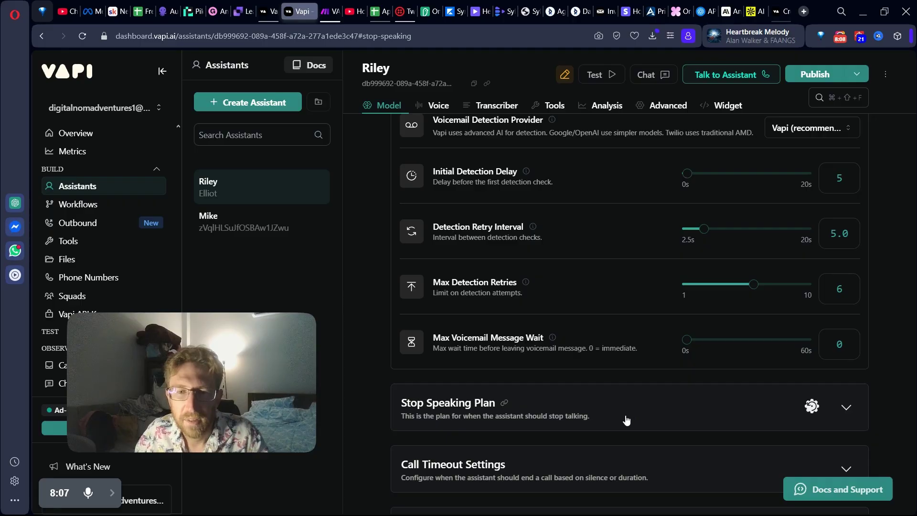
scroll(507, 272, "up", 3)
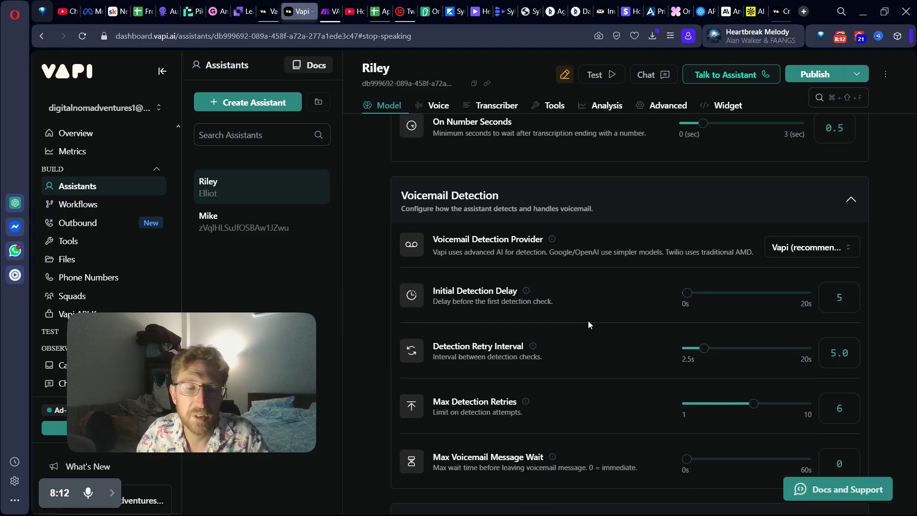
scroll(589, 321, "down", 1)
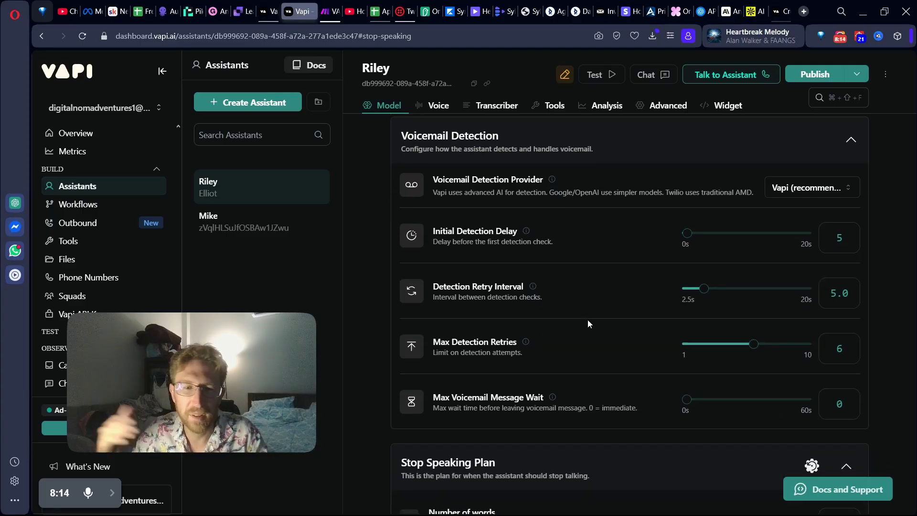
scroll(600, 327, "down", 1)
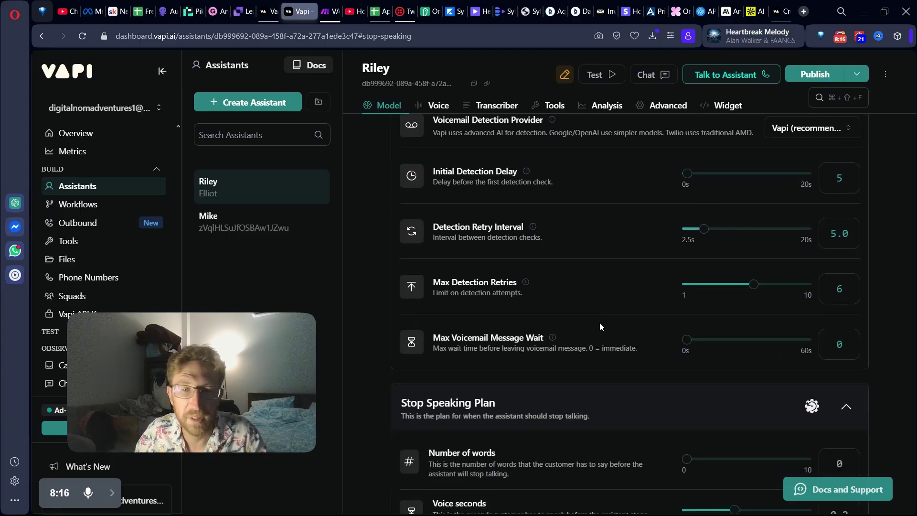
scroll(592, 325, "down", 2)
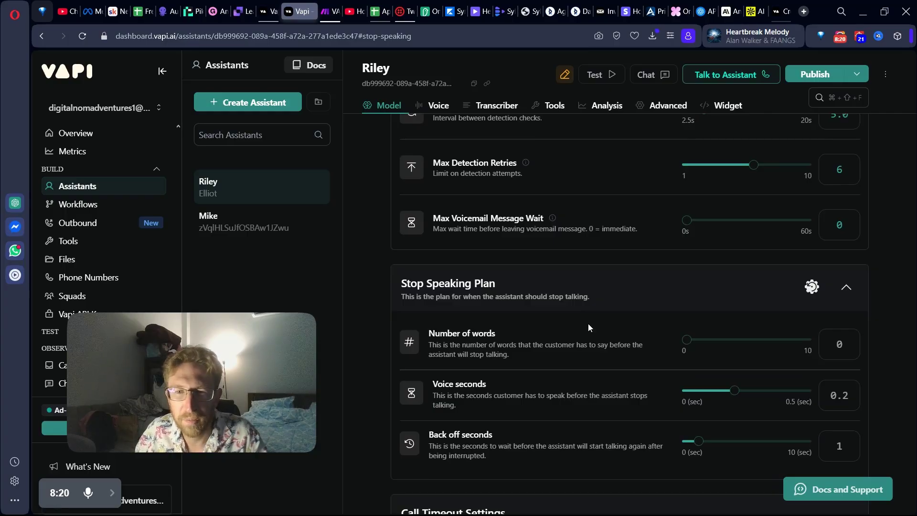
Expand Call Timeout Settings showing 30-second silence timeout and 600-second maximum duration, then scroll to Keypad Input
scroll(574, 332, "down", 2)
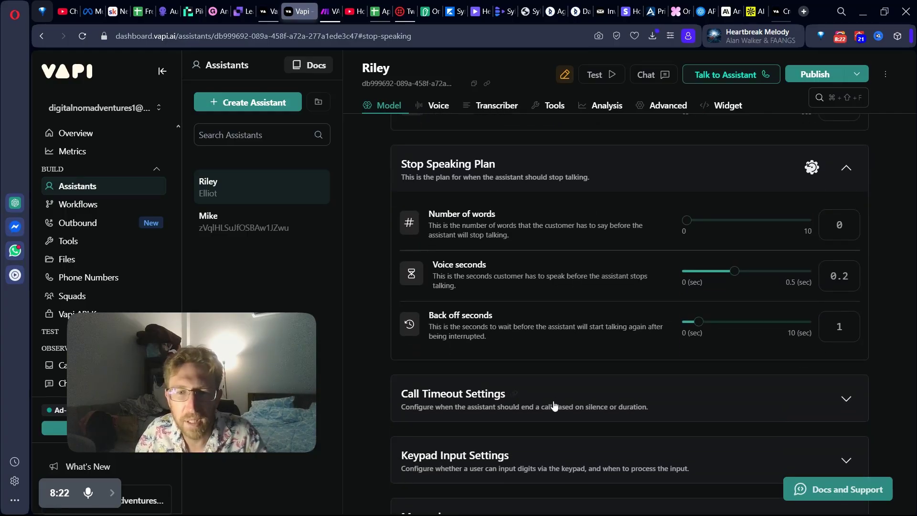
left_click(560, 392)
scroll(571, 370, "down", 3)
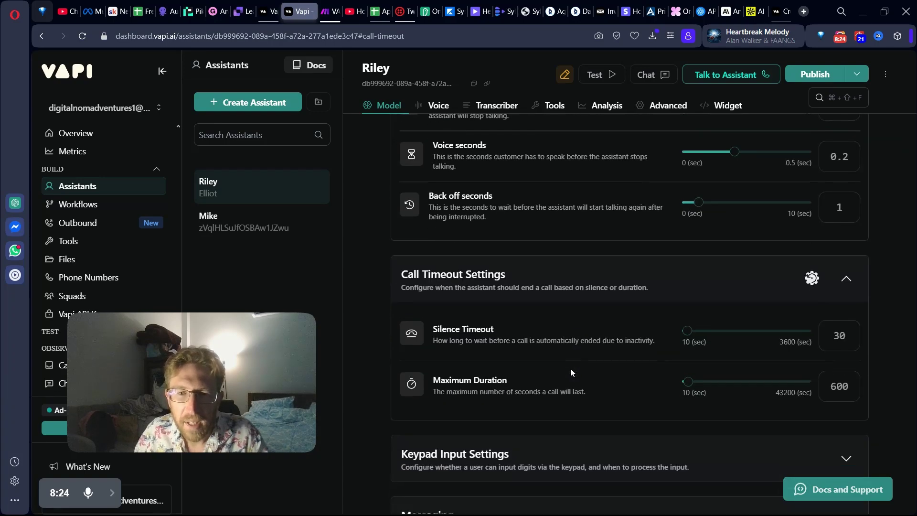
scroll(514, 242, "up", 3)
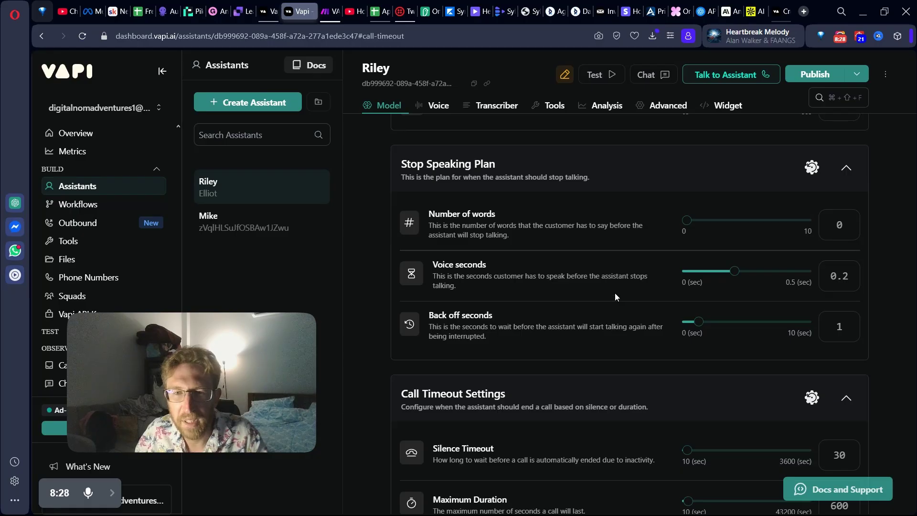
scroll(609, 334, "down", 5)
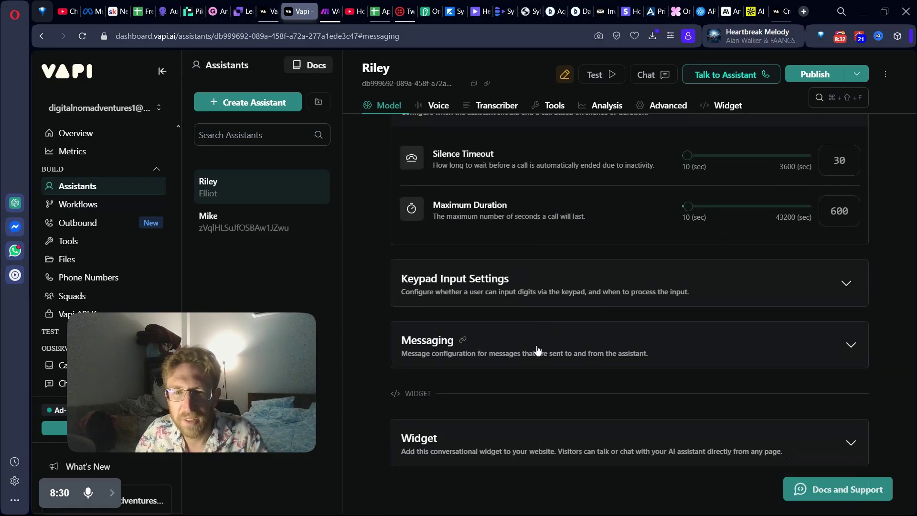
left_click(537, 350)
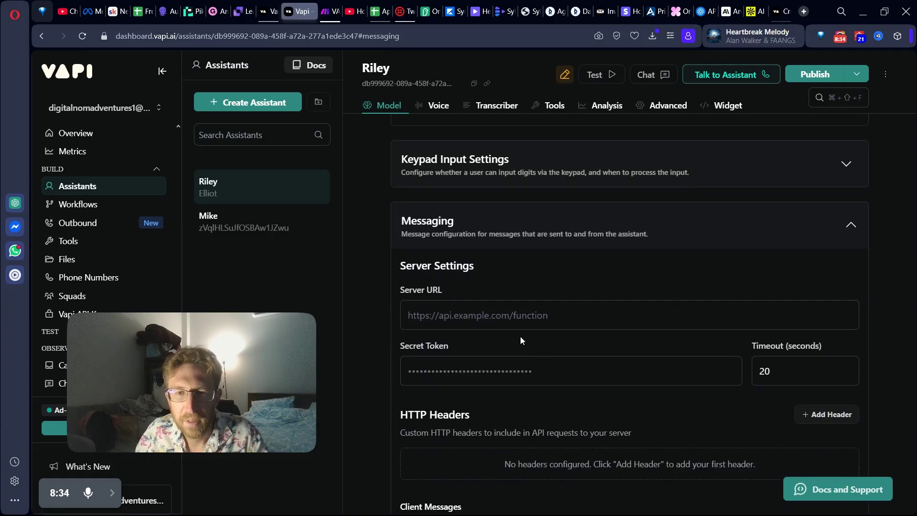
left_click(508, 319)
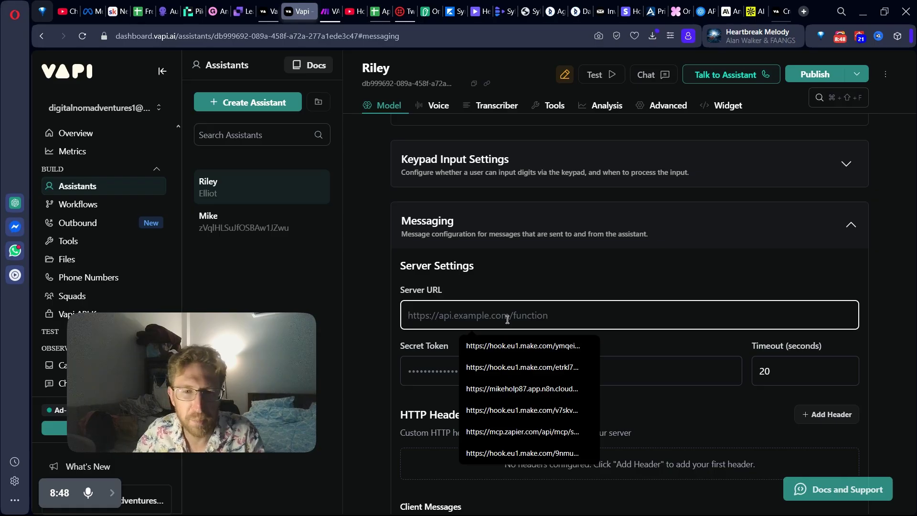
left_click(413, 304)
left_click(444, 332)
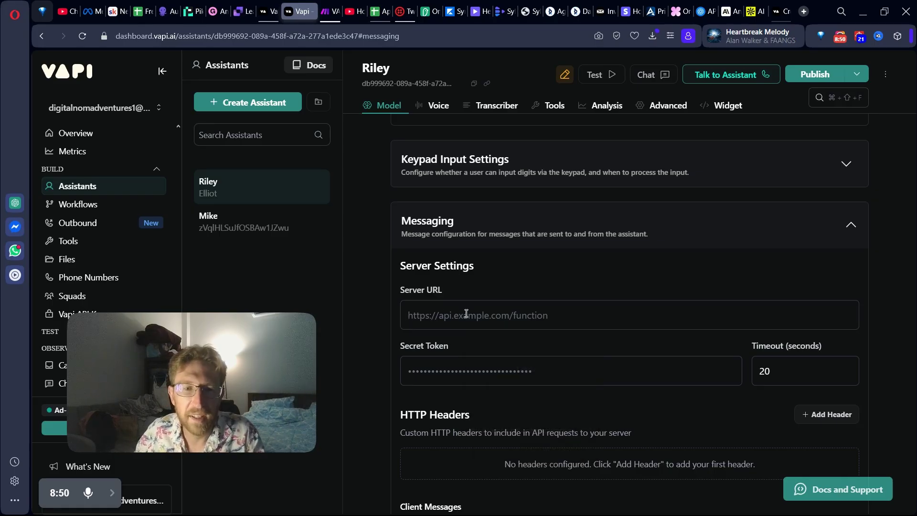
scroll(505, 339, "down", 3)
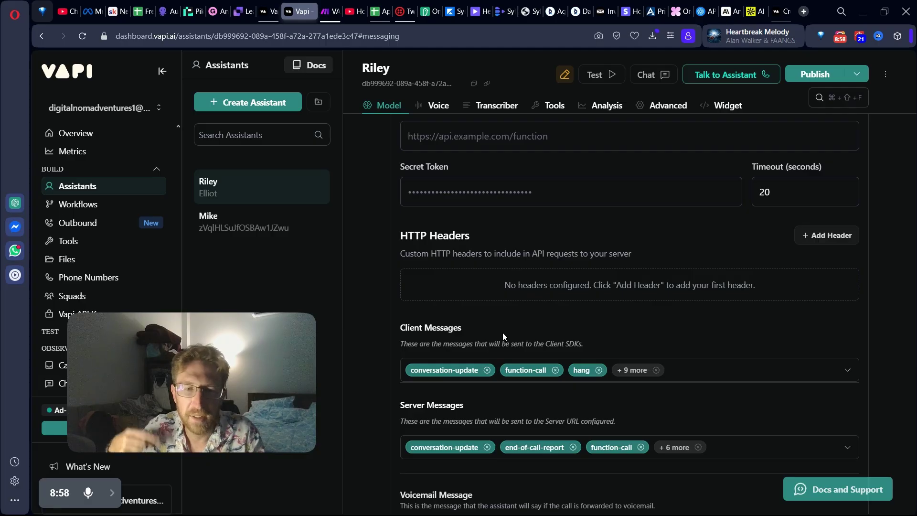
Uncheck conversation-update, function-call, hang and speech-update in Riley's Server Messages list
left_click(680, 452)
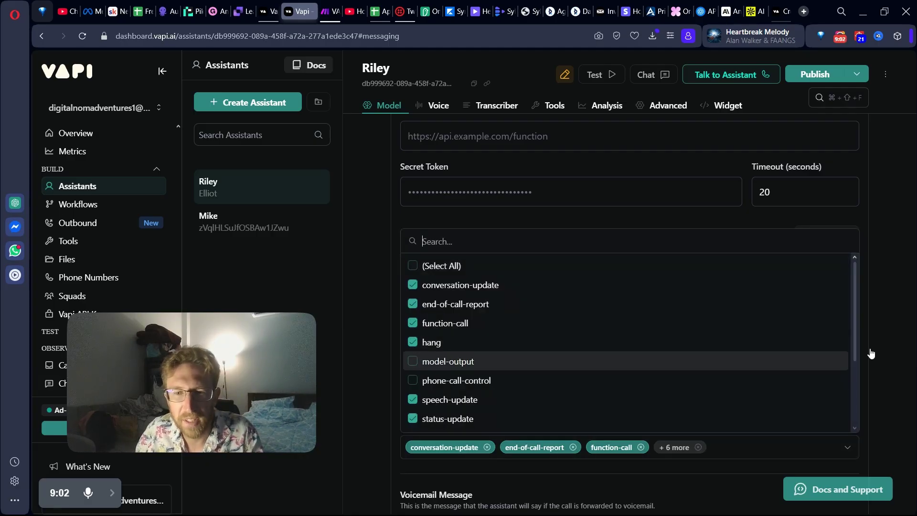
left_click(890, 338)
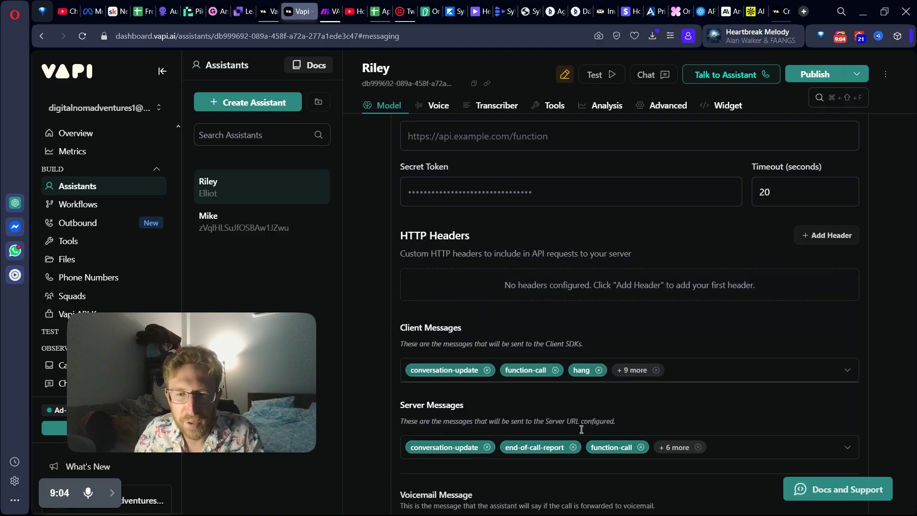
left_click(675, 450)
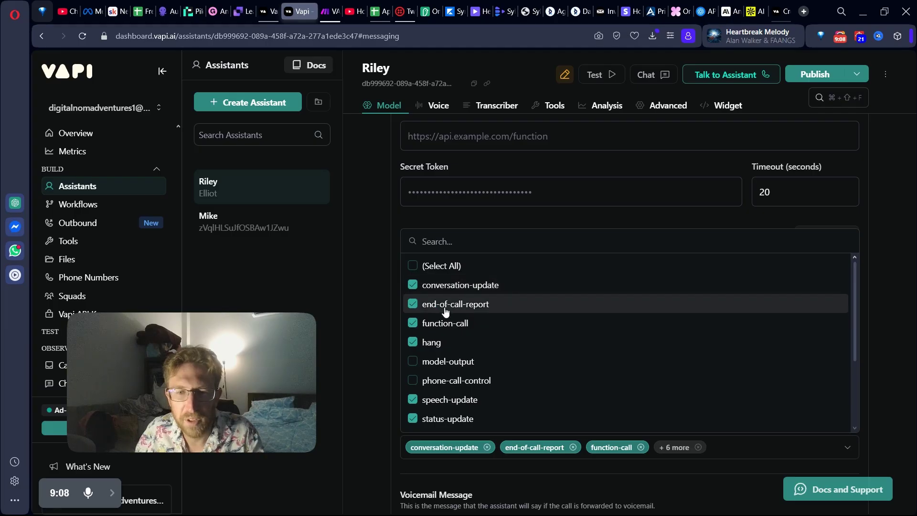
left_click(413, 285)
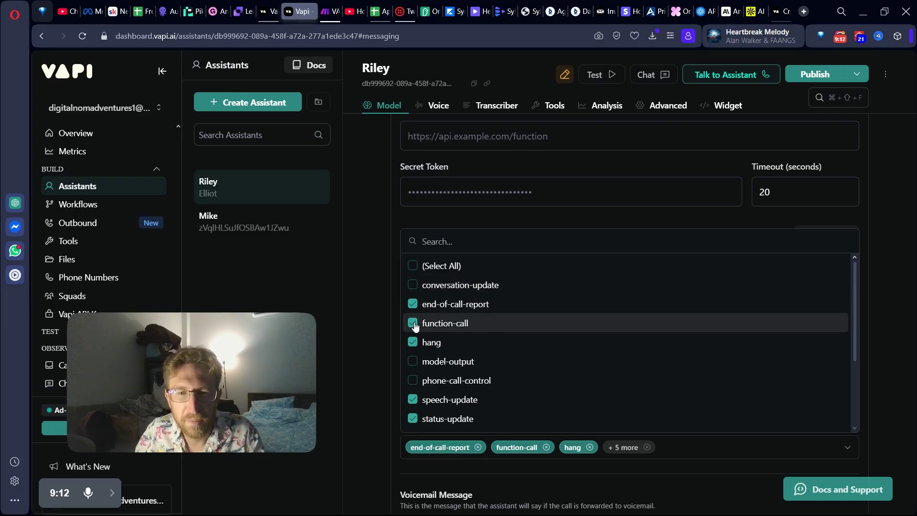
left_click(414, 324)
left_click(414, 344)
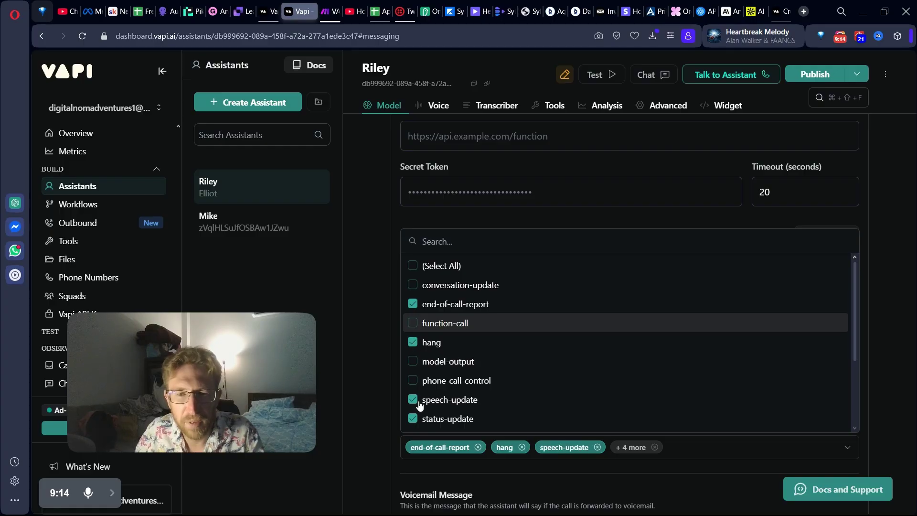
left_click(464, 397)
Also uncheck transfer-destination-request and user-interrupted, leaving end-of-call-report, status-update and tool-calls
scroll(445, 363, "down", 3)
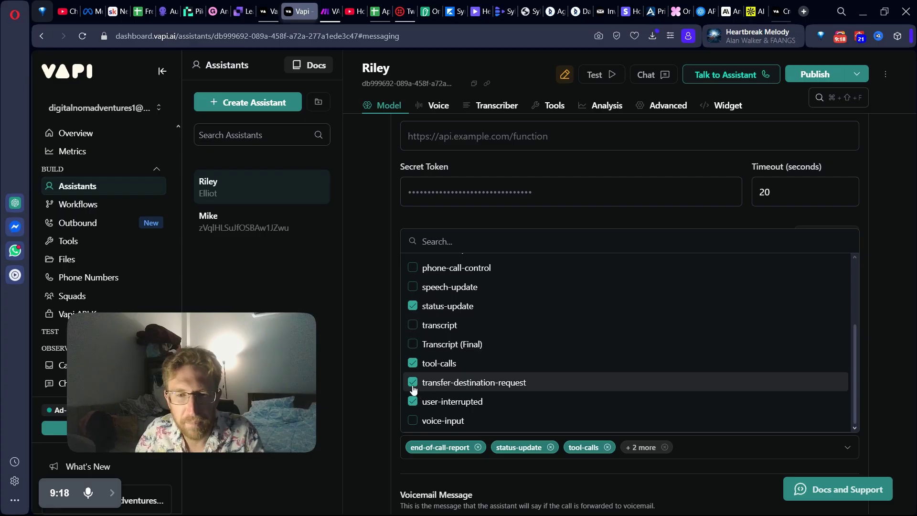
left_click(527, 389)
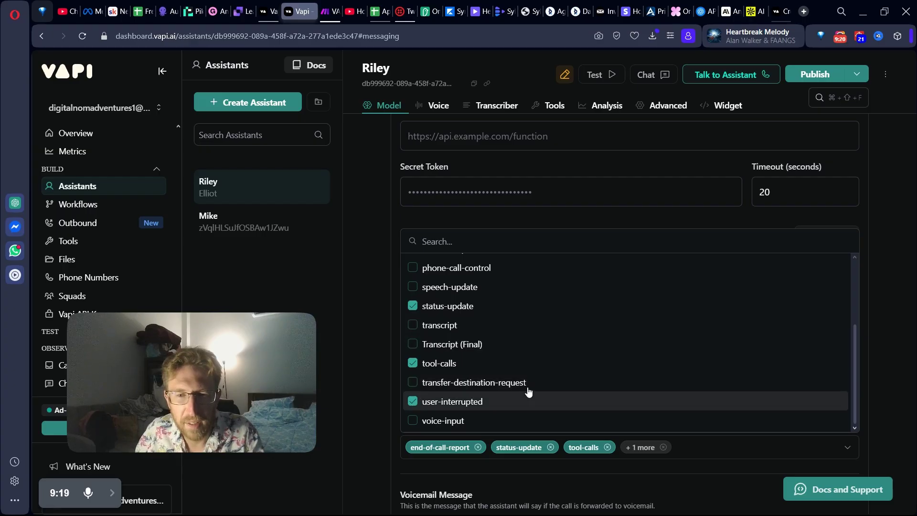
left_click(529, 393)
scroll(447, 356, "up", 3)
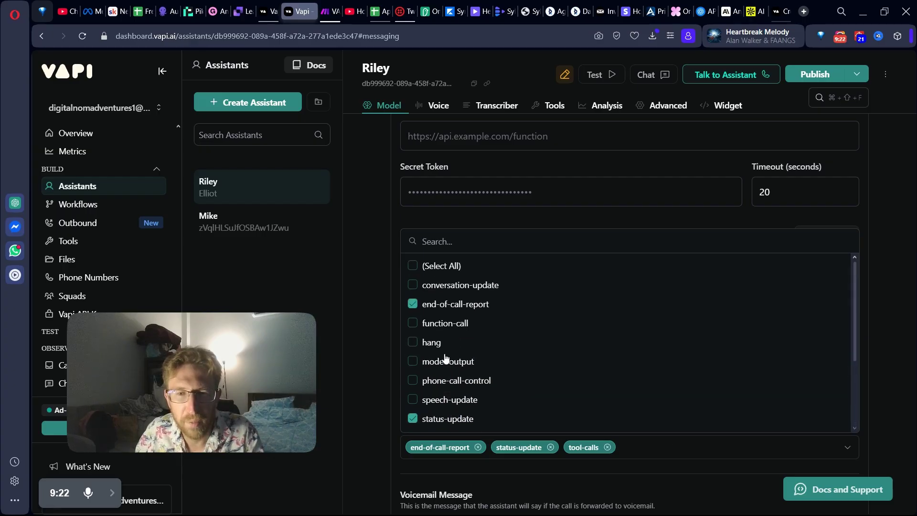
scroll(442, 308, "down", 3)
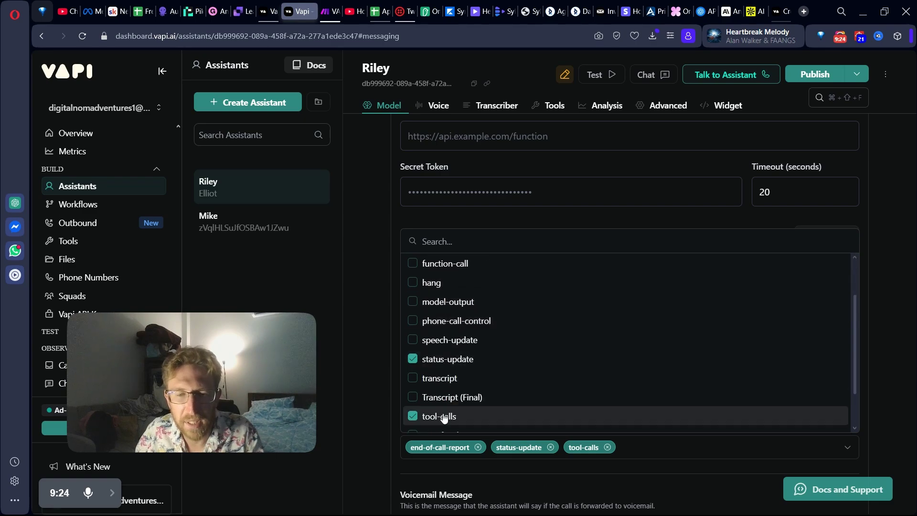
left_click(377, 349)
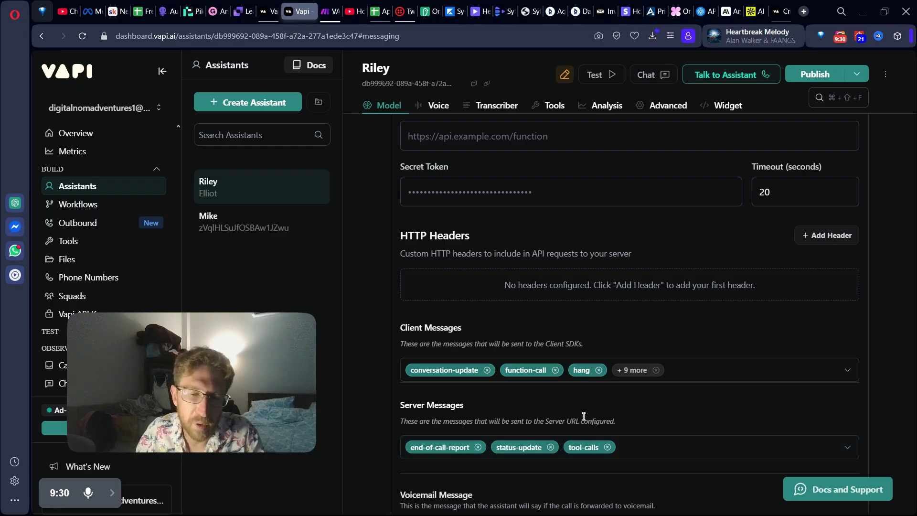
Replace 'Riley from Wellness Partners' with 'Mike from Automjoic' in the voicemail message
scroll(584, 420, "down", 1)
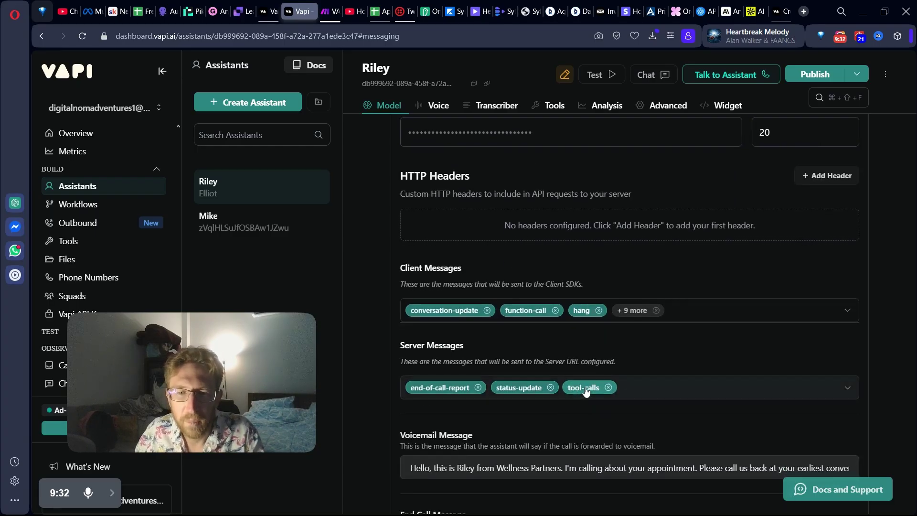
scroll(580, 387, "down", 2)
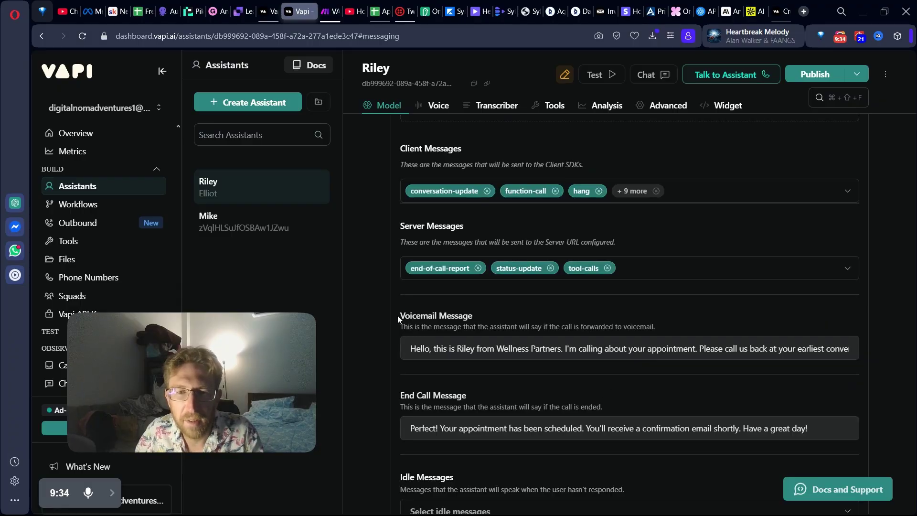
left_click_drag(398, 316, 497, 313)
left_click(578, 349)
key("ctrl+a")
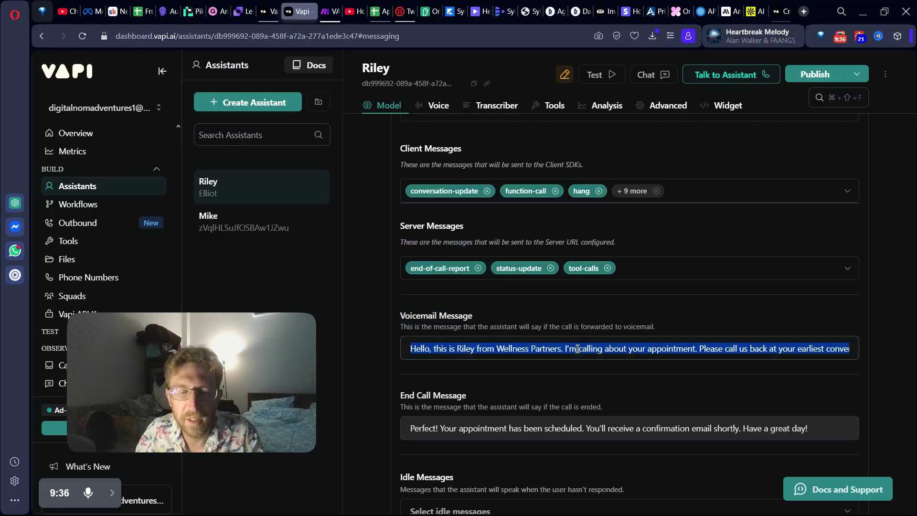
left_click(493, 348)
left_click_drag(458, 348, 559, 347)
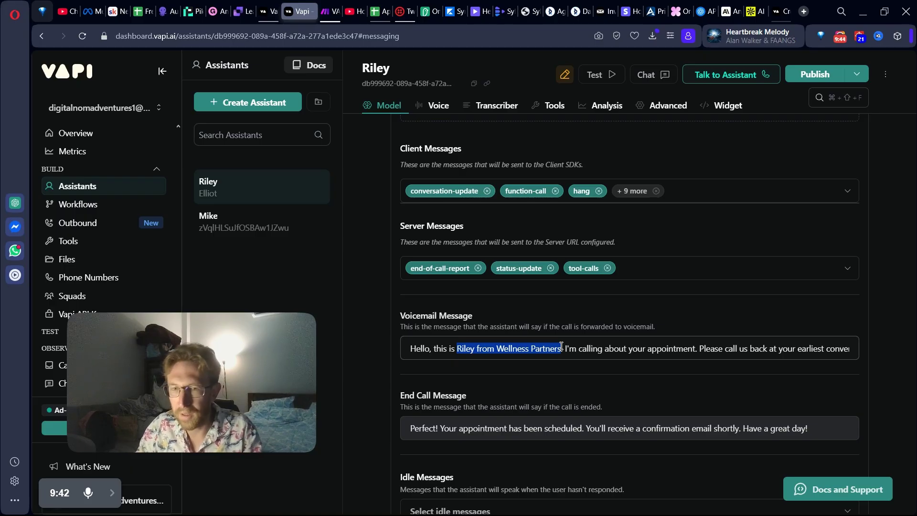
type("Mike")
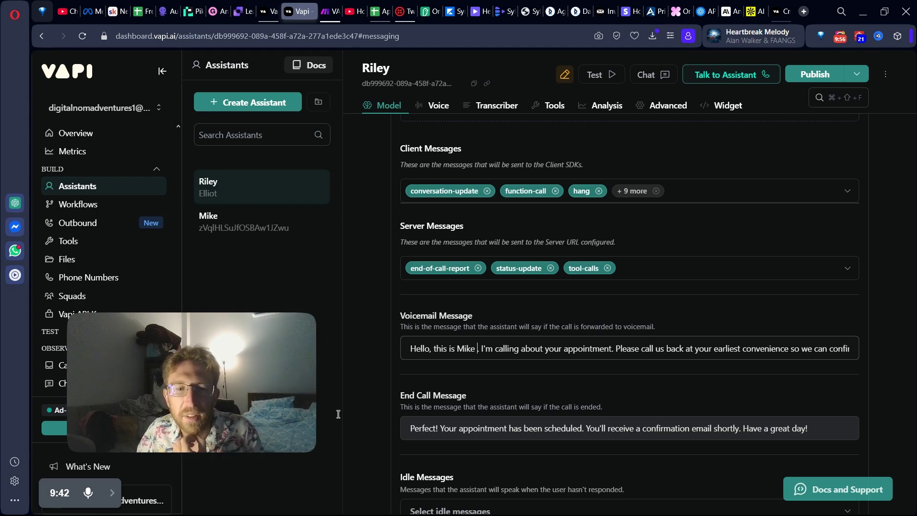
type("from Automjoic.")
scroll(380, 338, "down", 3)
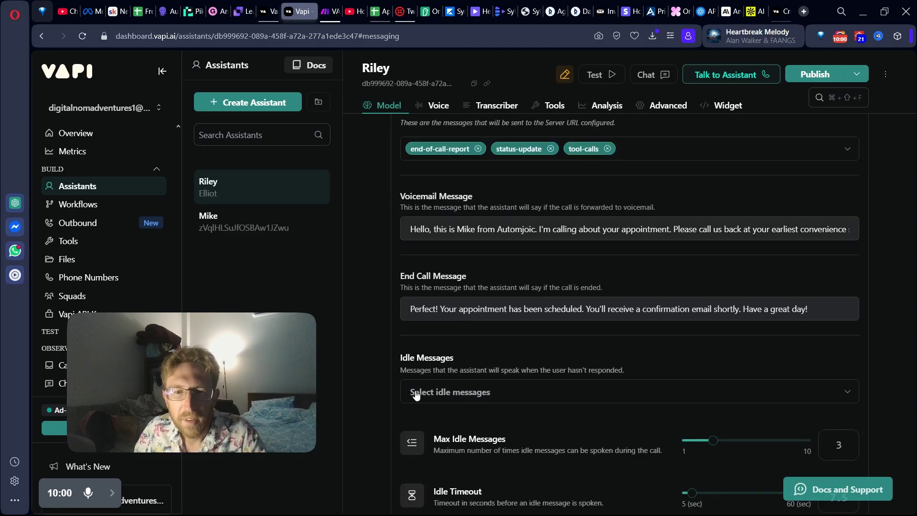
scroll(420, 387, "down", 4)
left_click(470, 229)
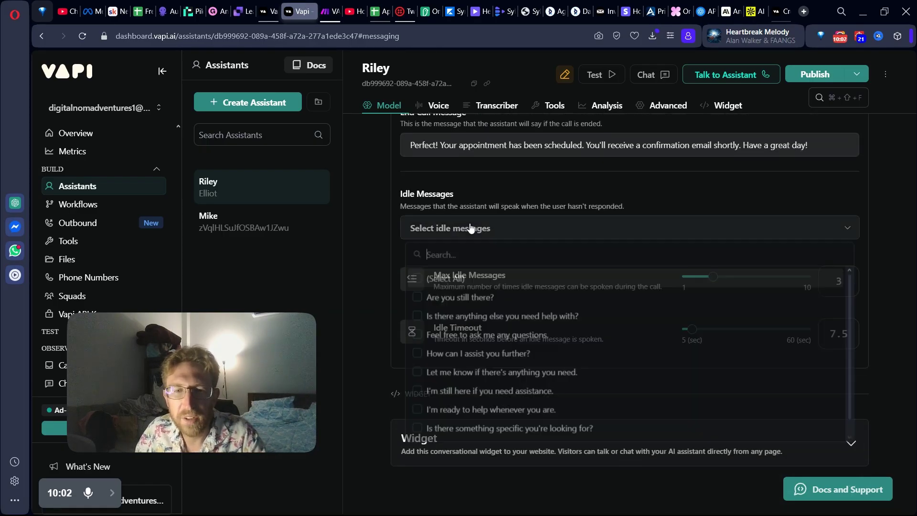
left_click(414, 301)
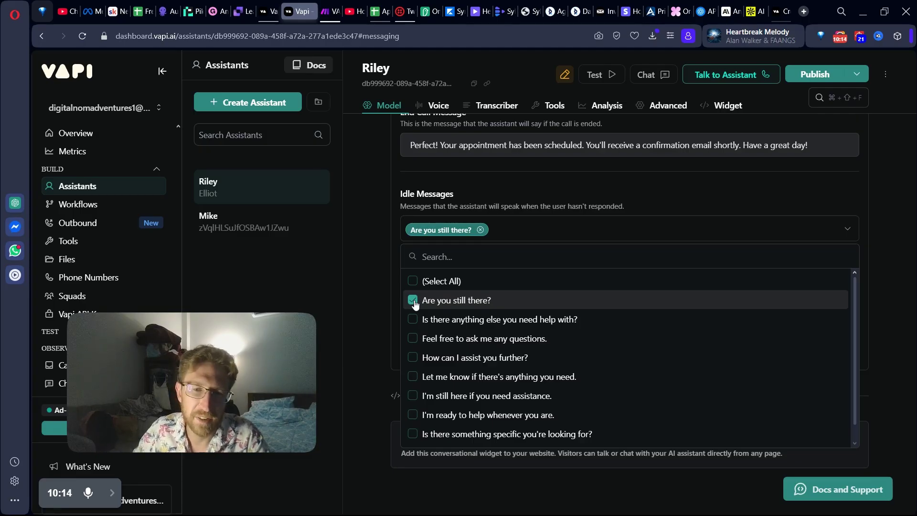
left_click(413, 301)
left_click(371, 268)
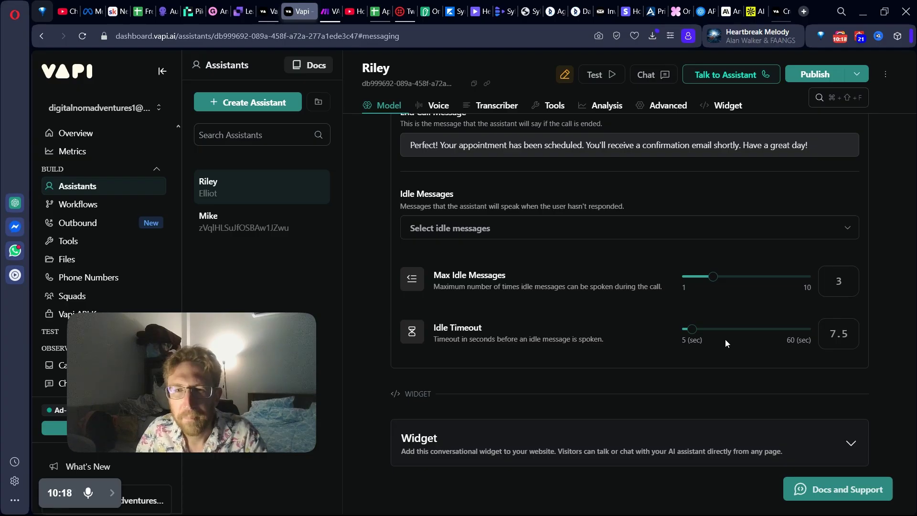
Publish Riley from the top of the assistant page, getting the 'Assistant updated successfully' confirmation
scroll(819, 323, "up", 15)
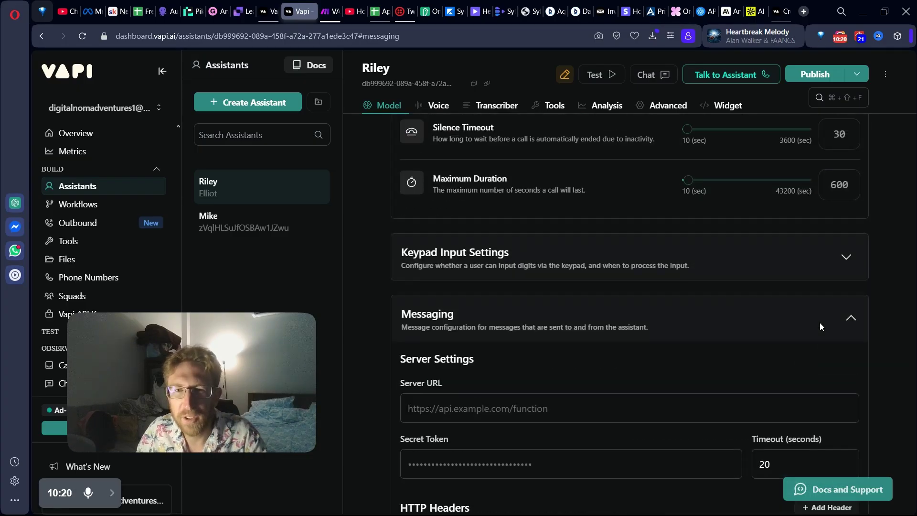
scroll(822, 322, "up", 20)
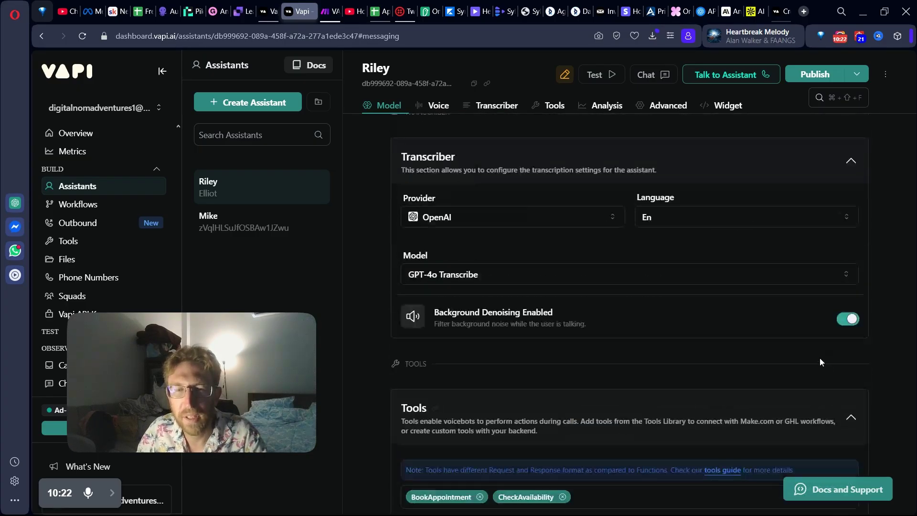
scroll(816, 351, "up", 6)
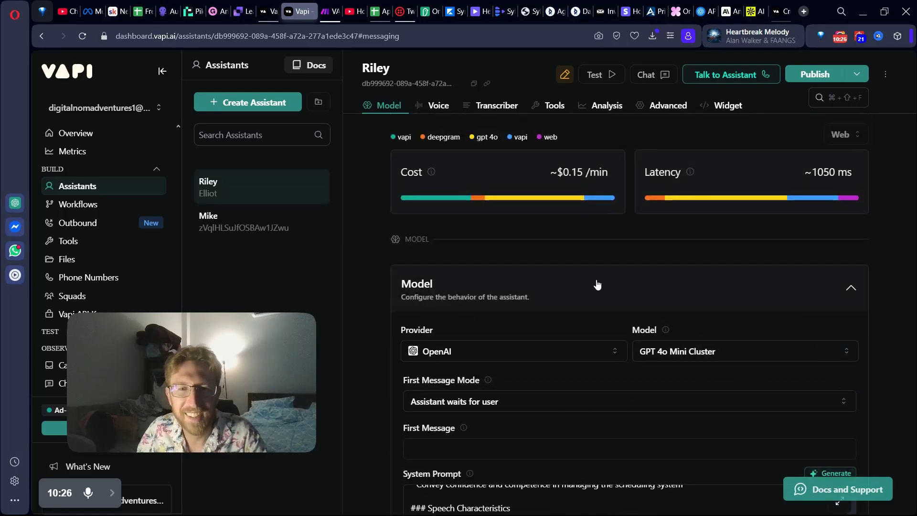
left_click(816, 77)
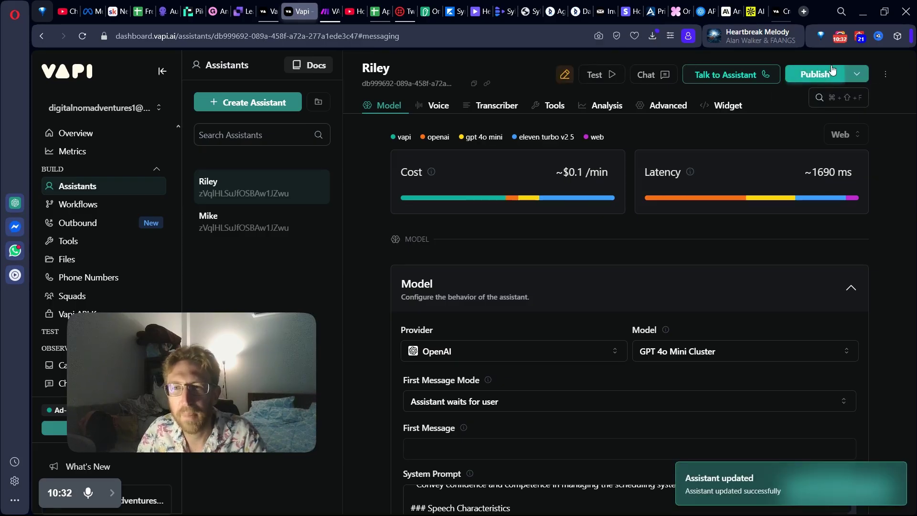
left_click(818, 75)
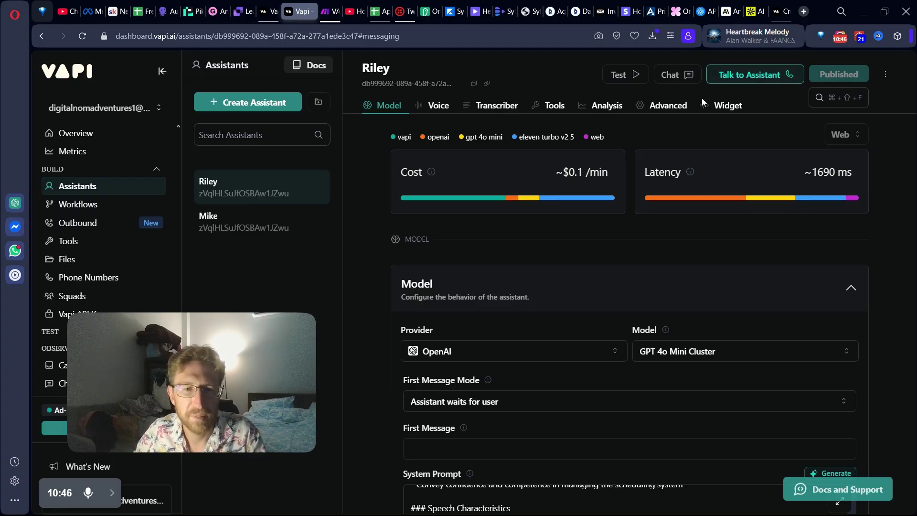
Run a short test voice call with Riley, end it, and close the call transcript
left_click(762, 78)
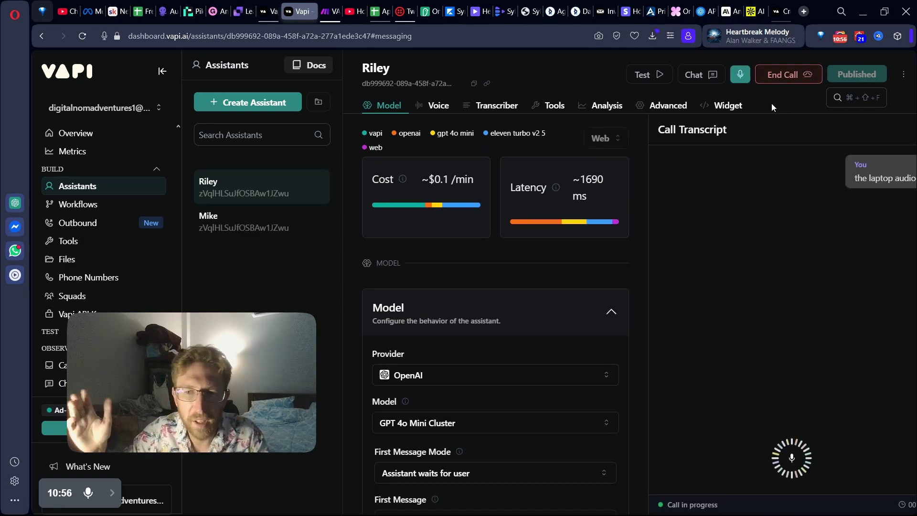
left_click(793, 78)
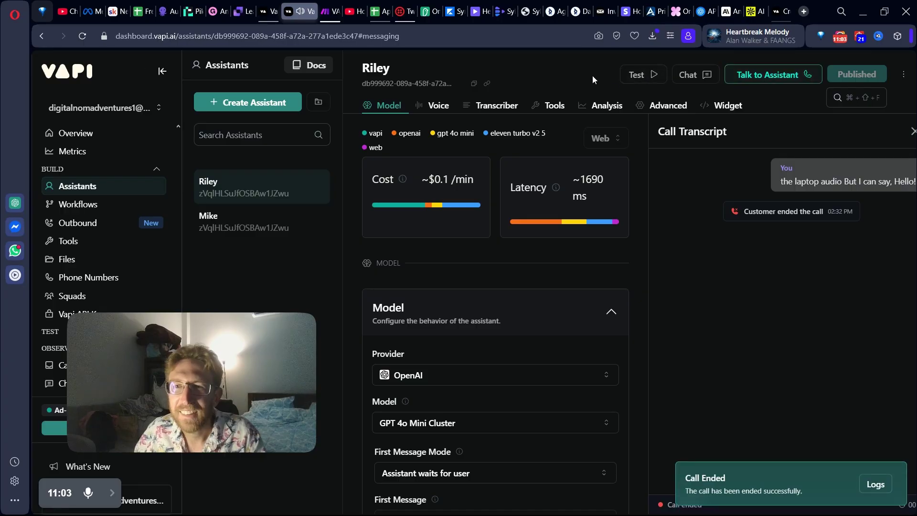
left_click(913, 132)
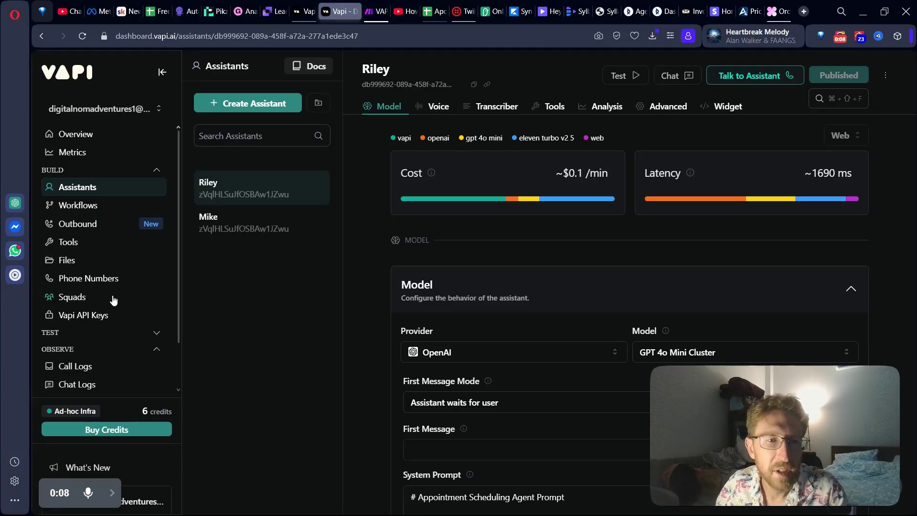
Go to Phone Numbers and review the free US-only Vapi number offer, up to 10 per account
left_click(96, 281)
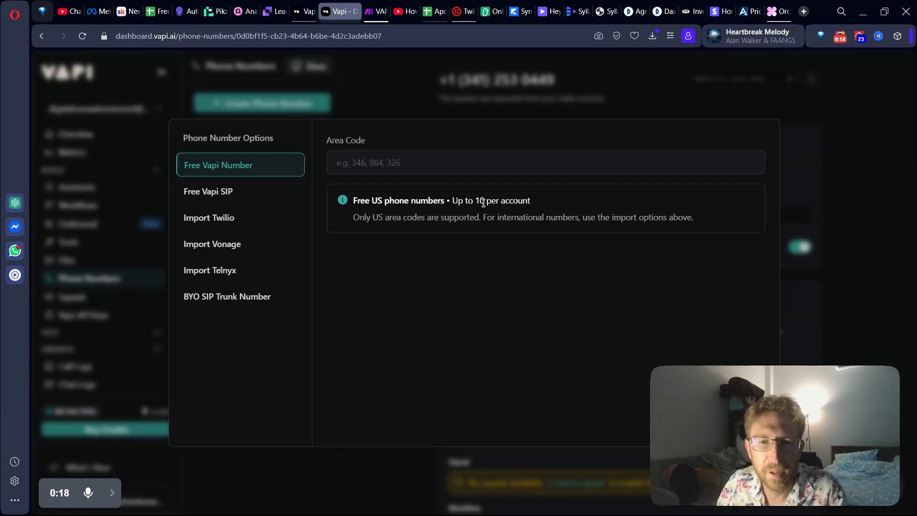
left_click_drag(465, 201, 542, 198)
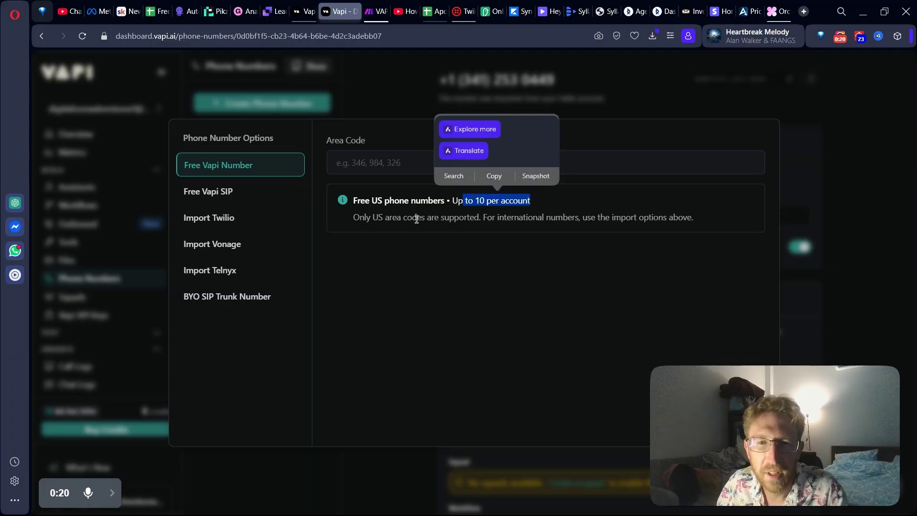
left_click_drag(354, 217, 706, 214)
left_click(600, 253)
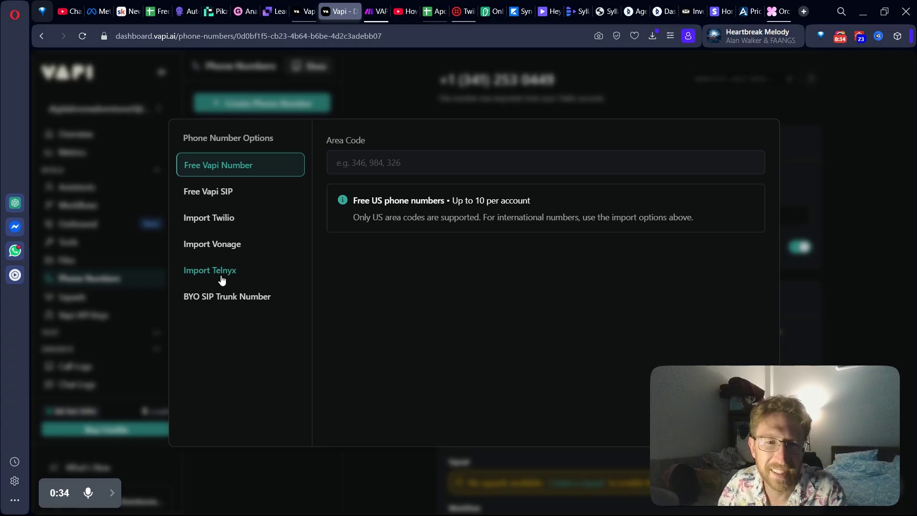
Bring up the Import Twilio form, focus its phone number field, and switch to Twilio's login
left_click(222, 222)
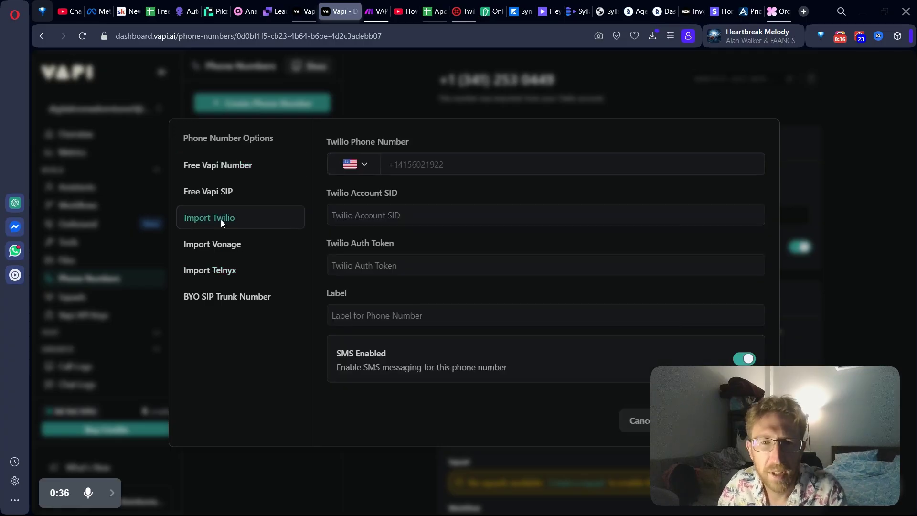
left_click(436, 164)
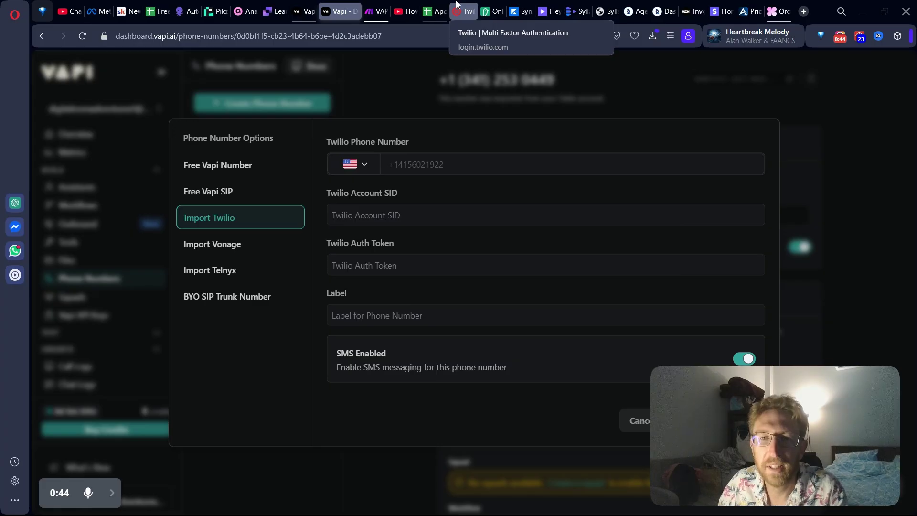
left_click(456, 3)
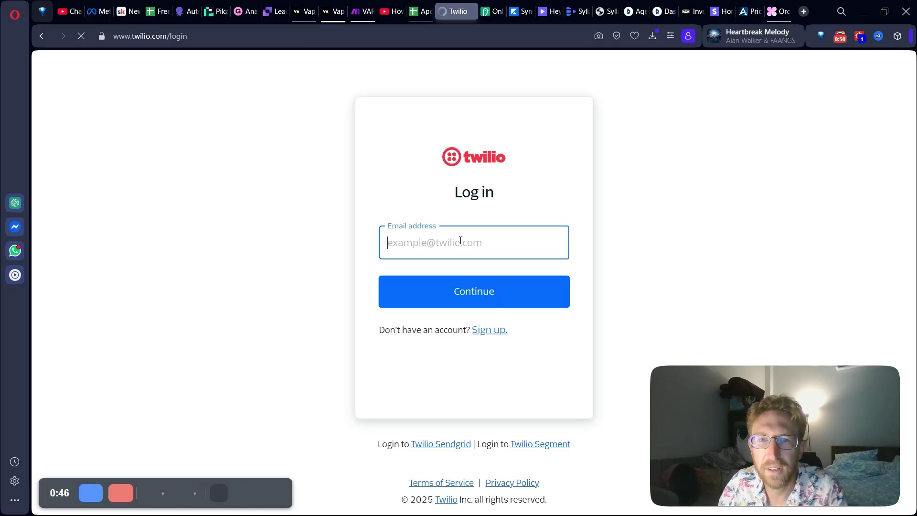
Enter the account e-mail and get through the password and captcha steps of the Twilio login
type("mik")
left_click(499, 274)
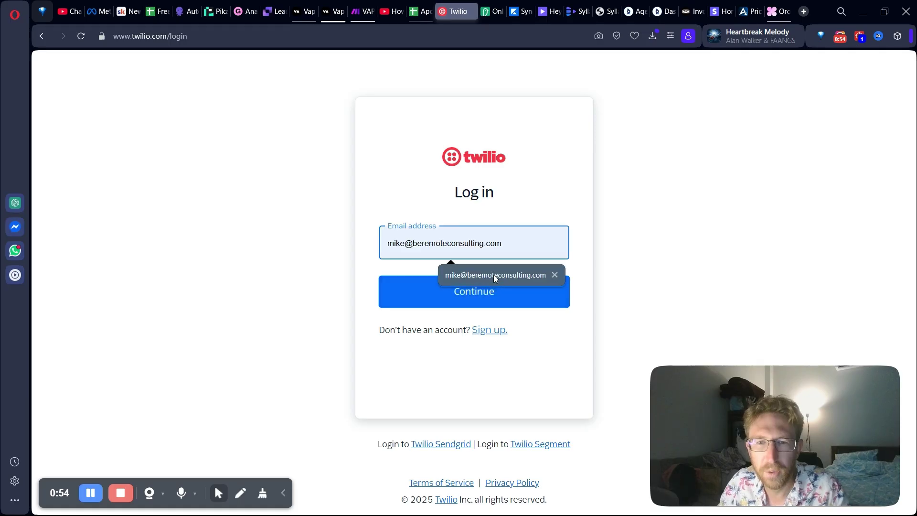
left_click(498, 299)
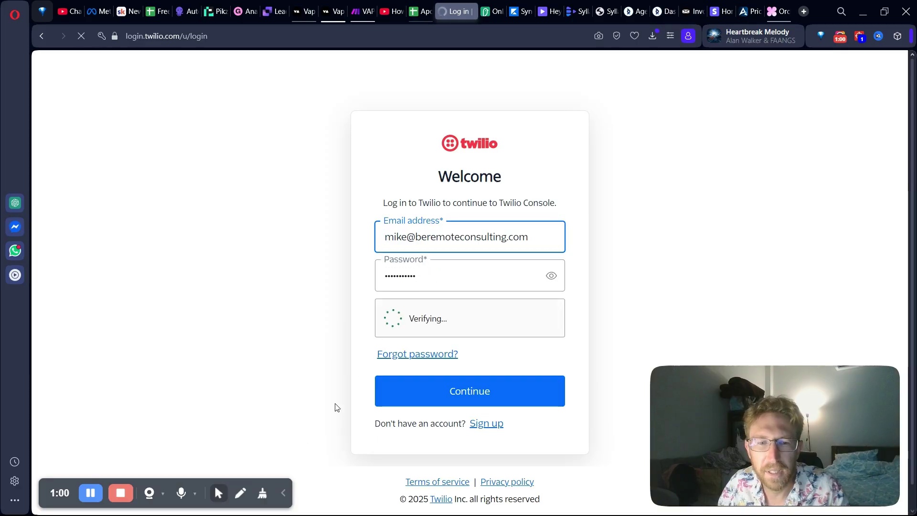
left_click(284, 494)
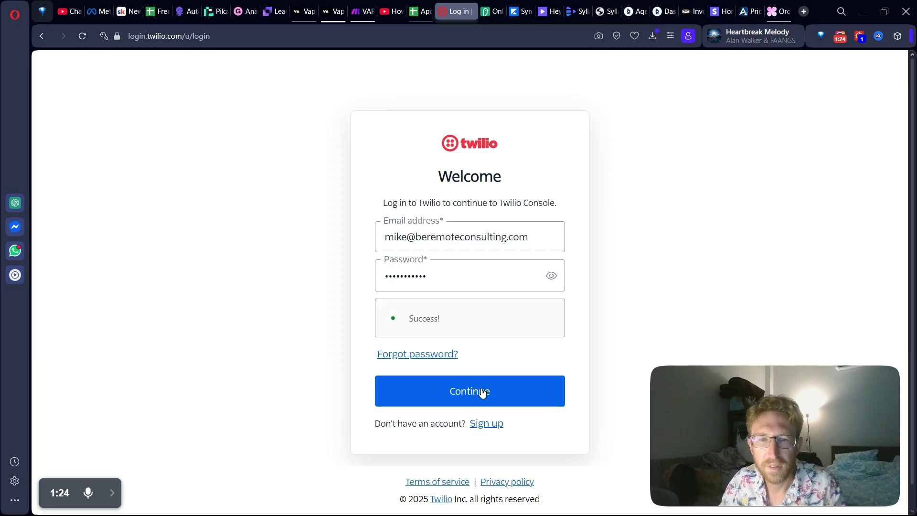
left_click(481, 390)
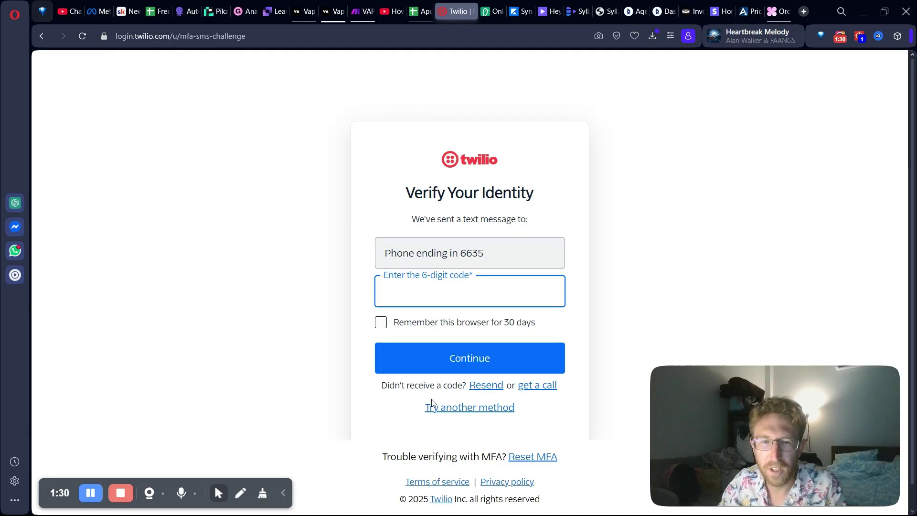
Enter the 6-digit text-message verification code and submit it
left_click(283, 493)
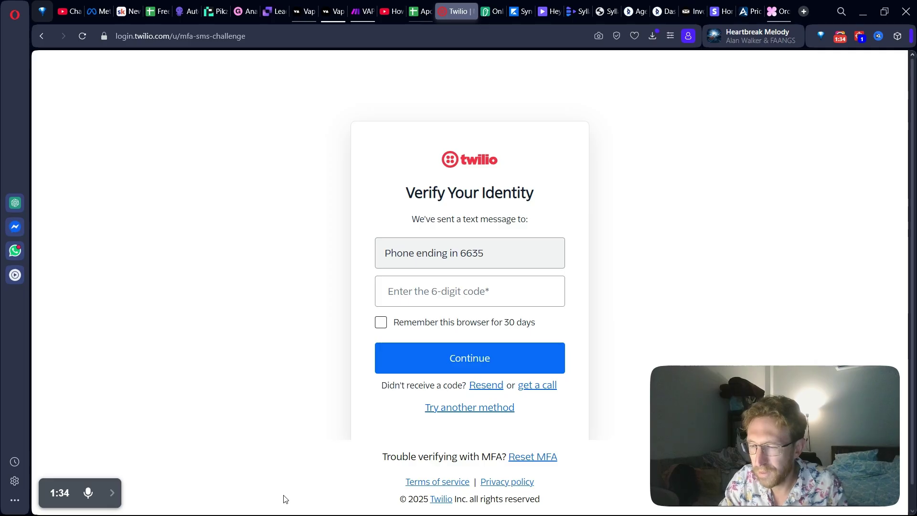
left_click(536, 290)
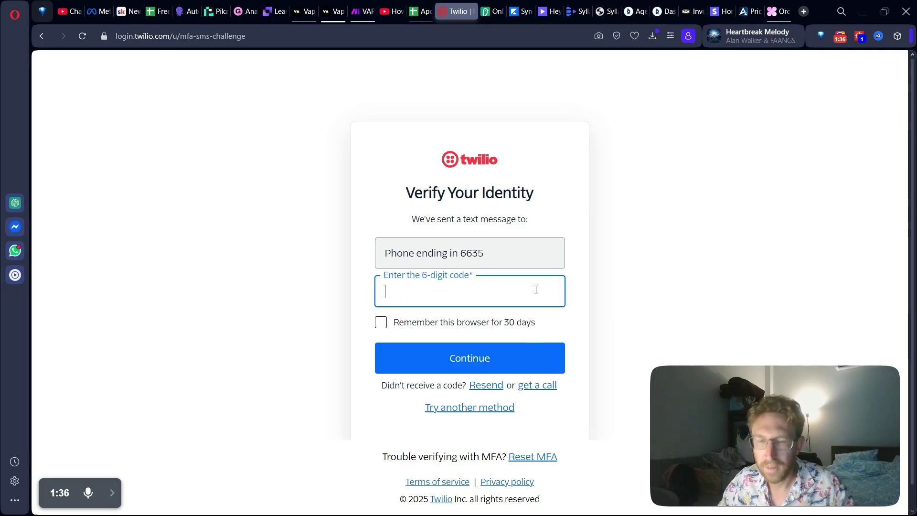
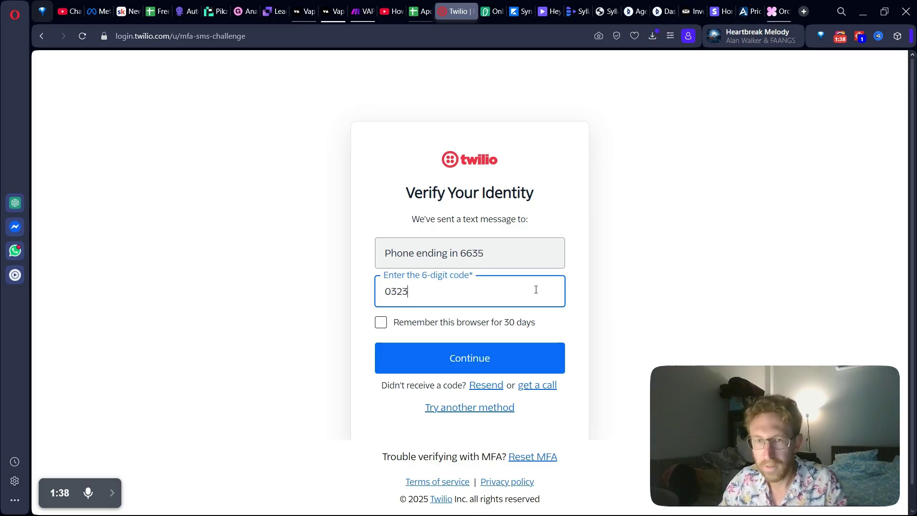
left_click(503, 359)
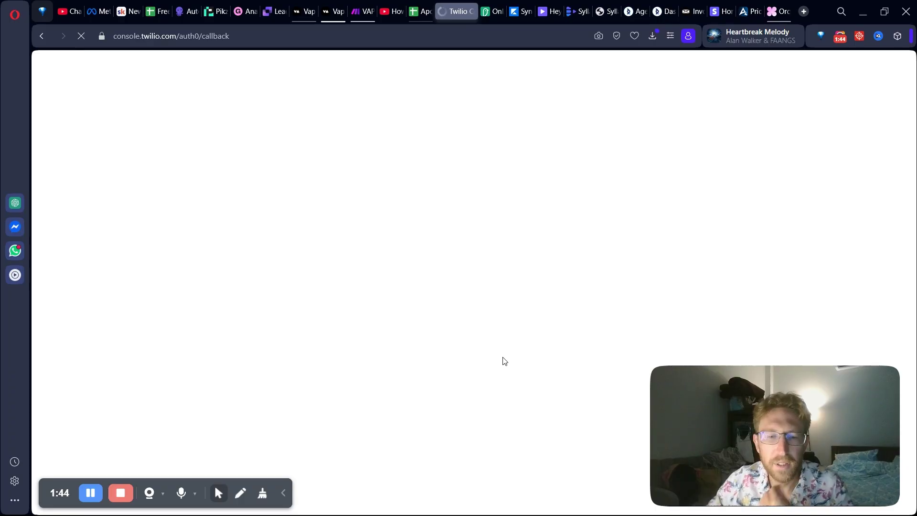
Open Phone Numbers > Manage > Active numbers in the Develop sidebar
left_click(283, 492)
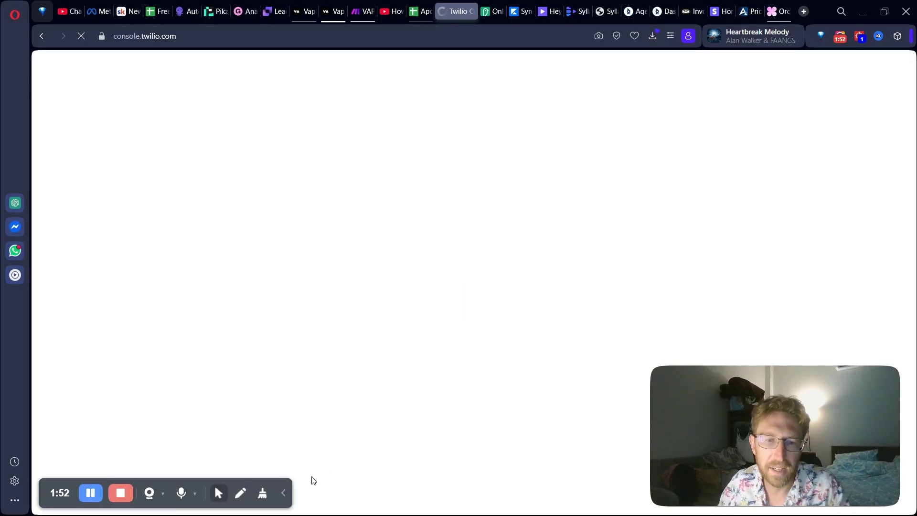
left_click(285, 495)
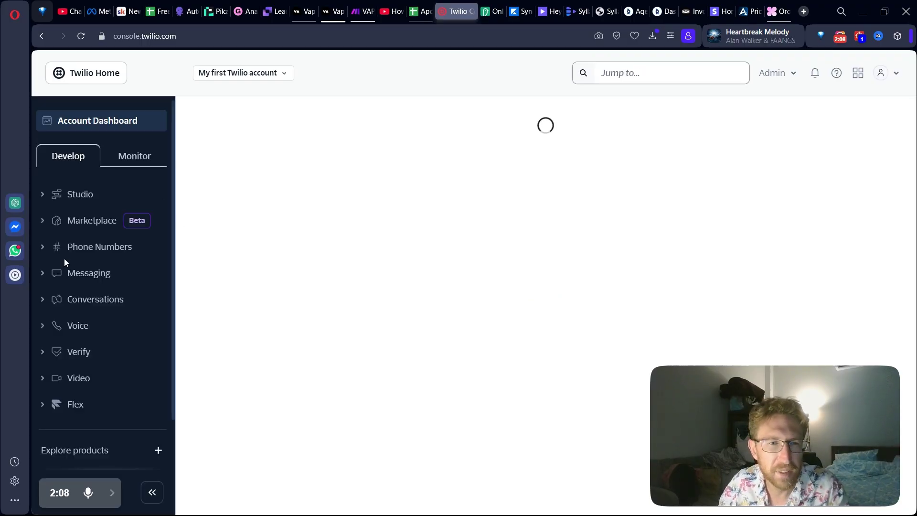
left_click(42, 249)
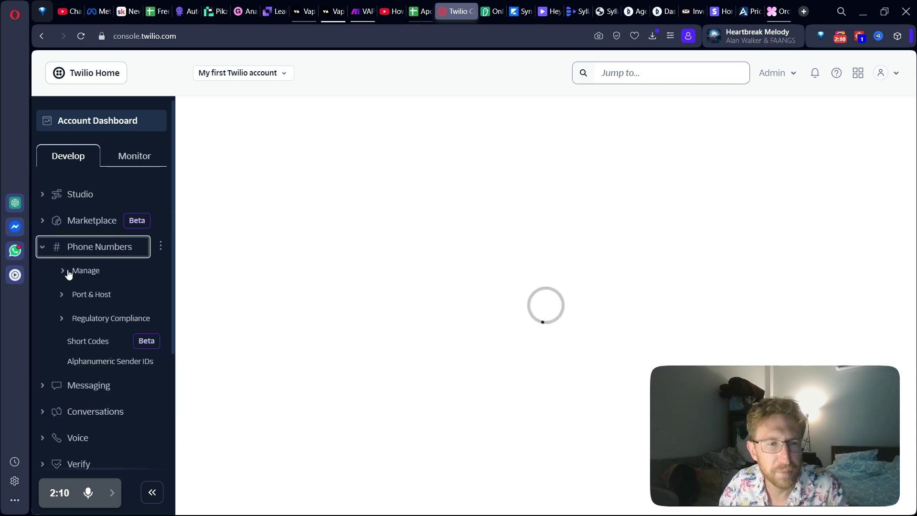
left_click(68, 271)
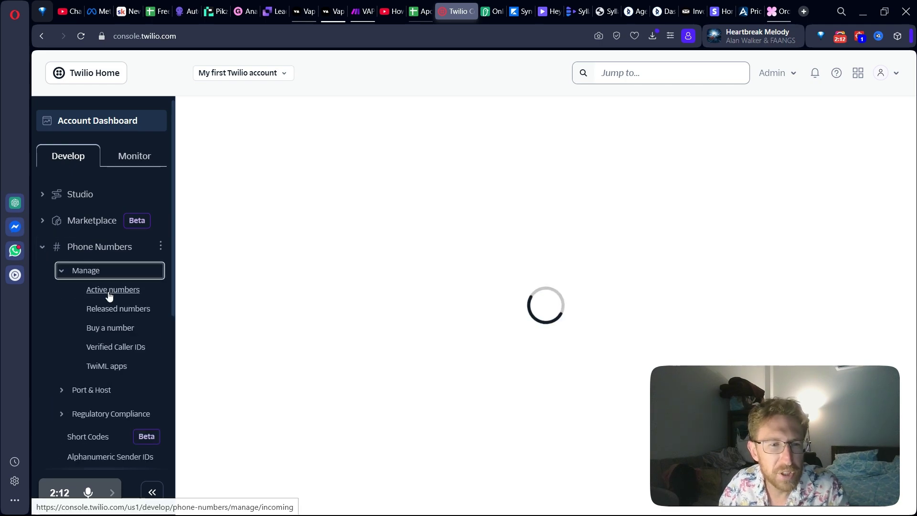
left_click(115, 298)
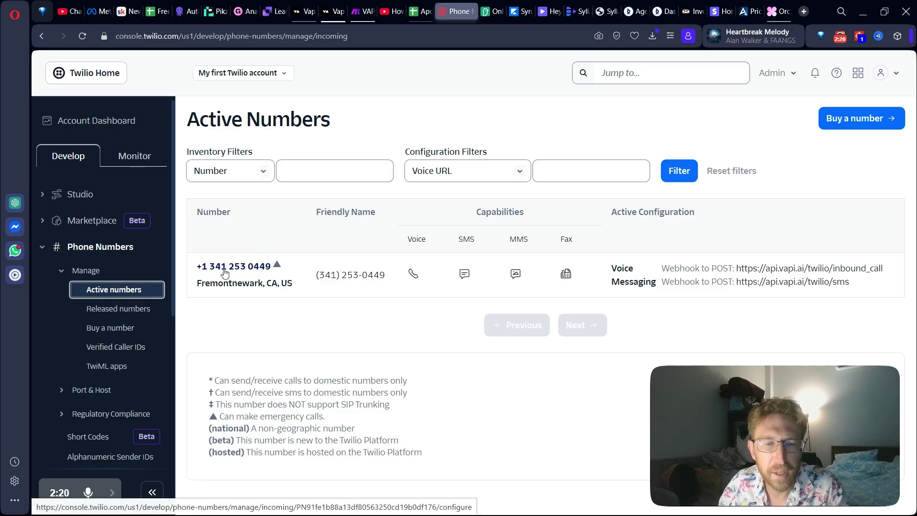
Check the active number's location and api.vapi.ai webhooks, then go to Buy a number
left_click_drag(198, 282, 337, 274)
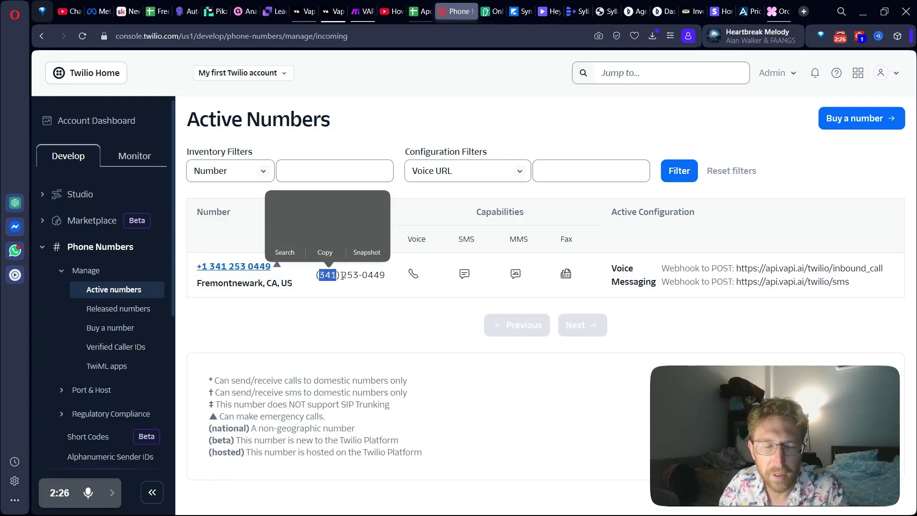
left_click(342, 276)
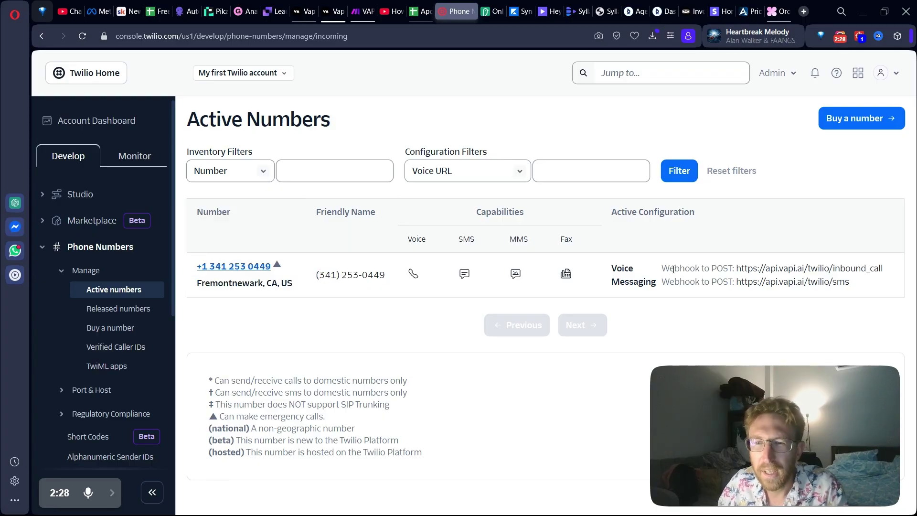
left_click_drag(664, 268, 829, 282)
left_click(828, 282)
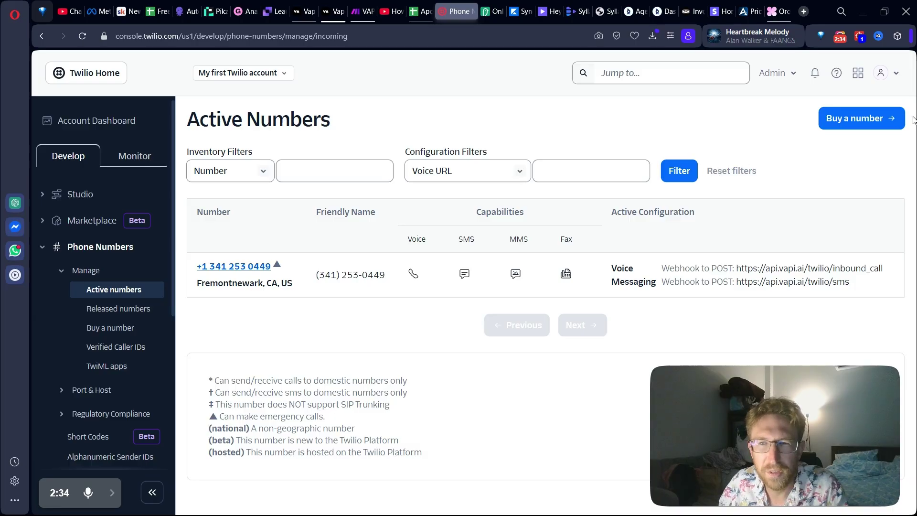
left_click(855, 126)
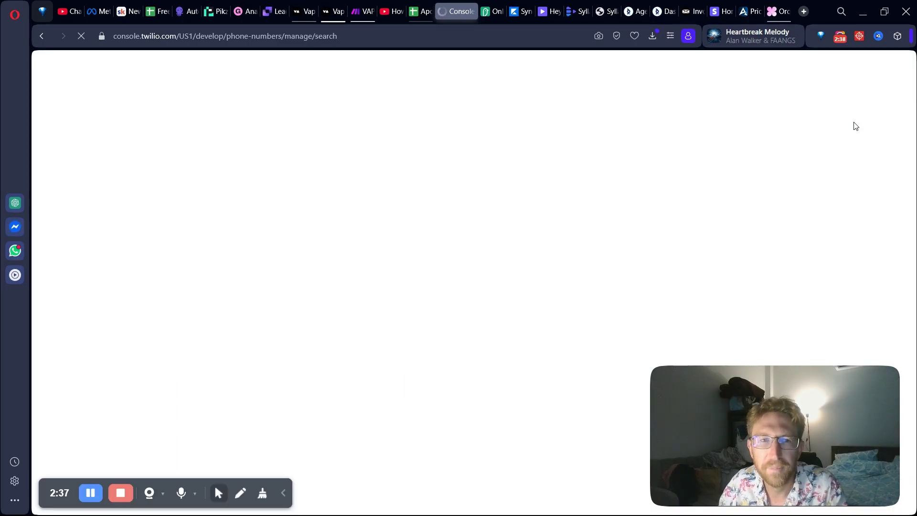
left_click(284, 493)
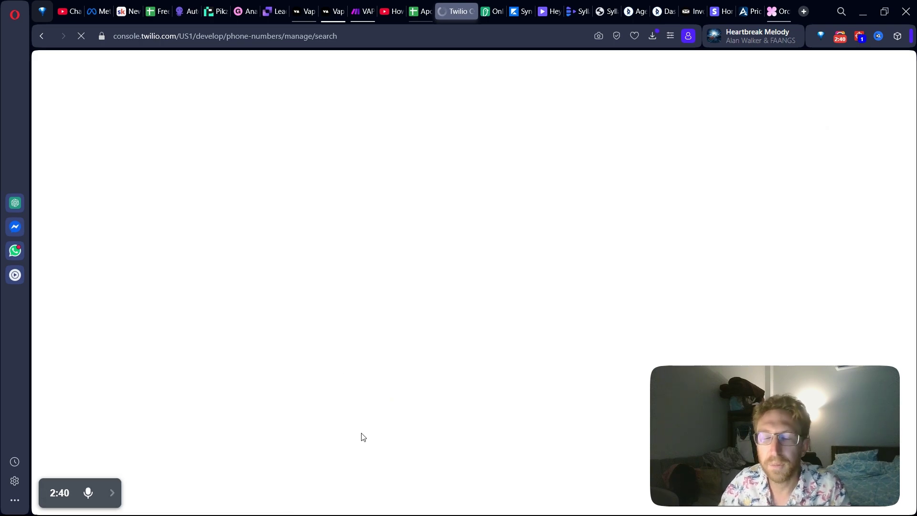
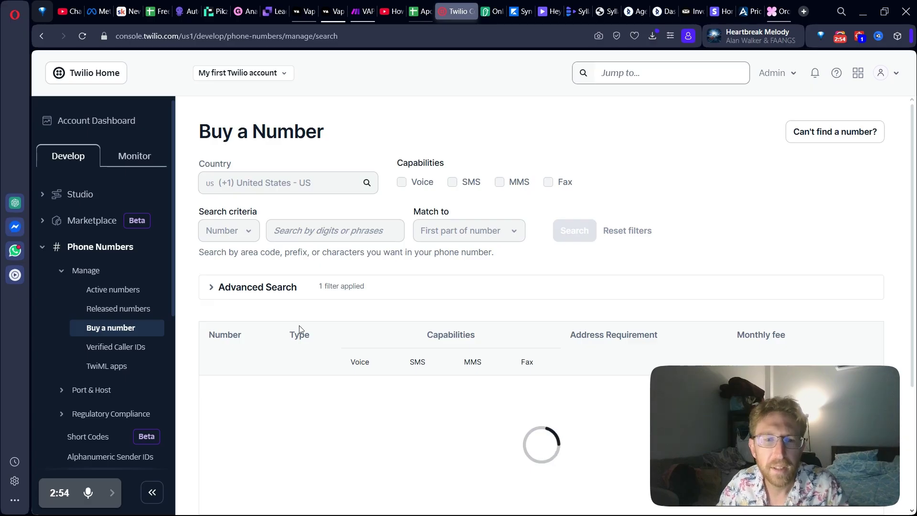
Check the first Cimarron, NM local number's $1.15 monthly fee and start buying it
scroll(418, 295, "down", 1)
scroll(415, 294, "down", 2)
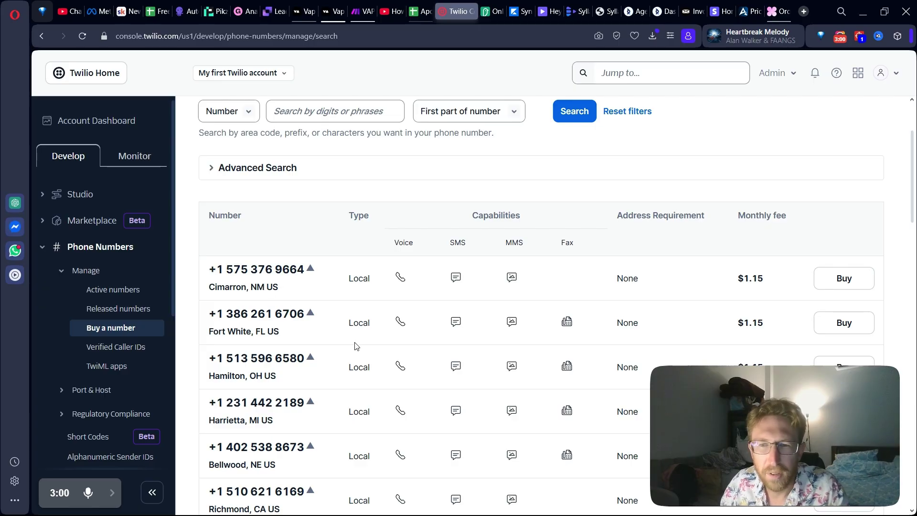
scroll(356, 346, "down", 1)
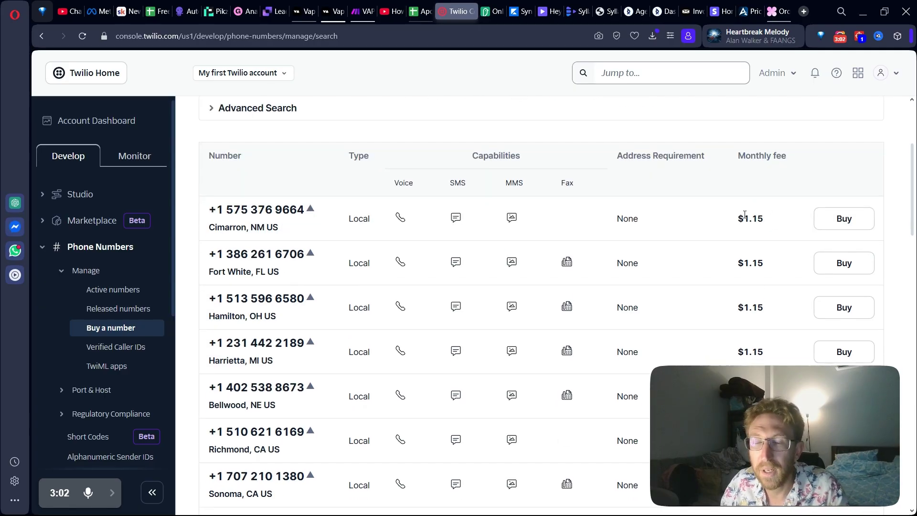
left_click_drag(745, 215, 760, 216)
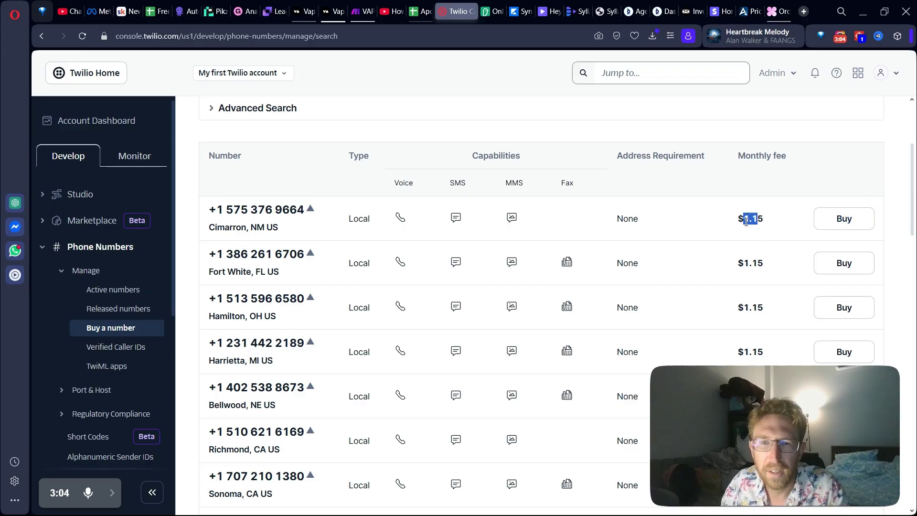
left_click(746, 220)
scroll(758, 266, "down", 3)
scroll(756, 266, "down", 1)
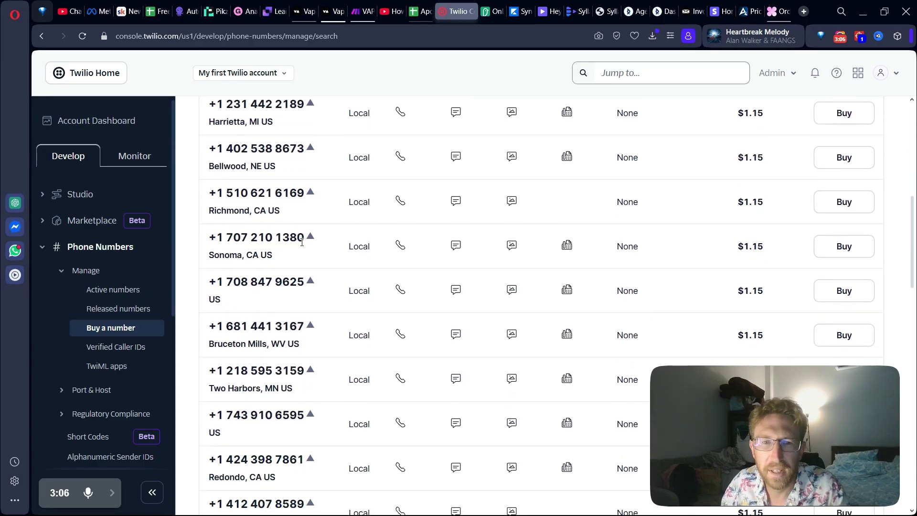
scroll(842, 253, "up", 5)
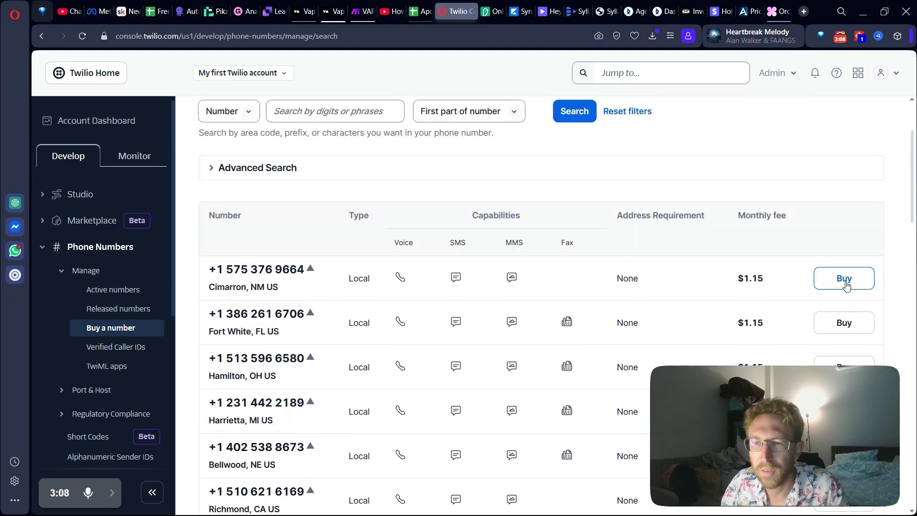
scroll(846, 283, "down", 1)
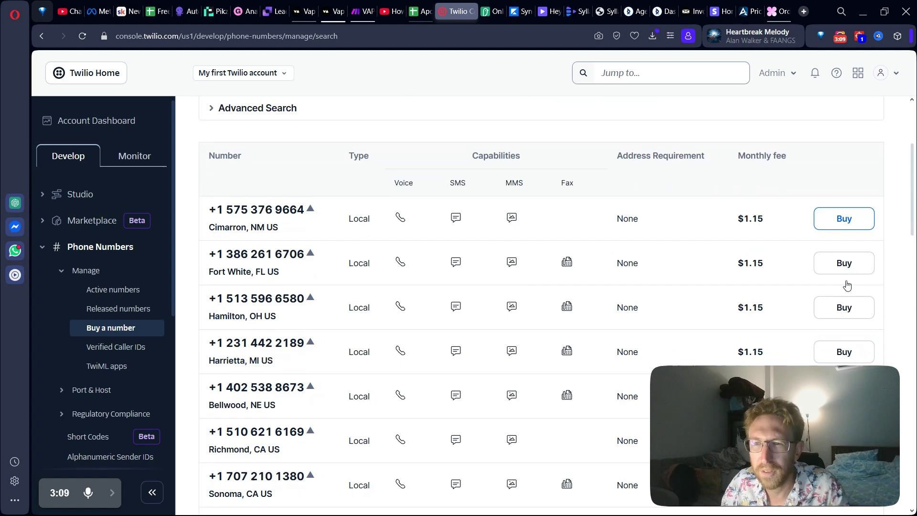
left_click(844, 220)
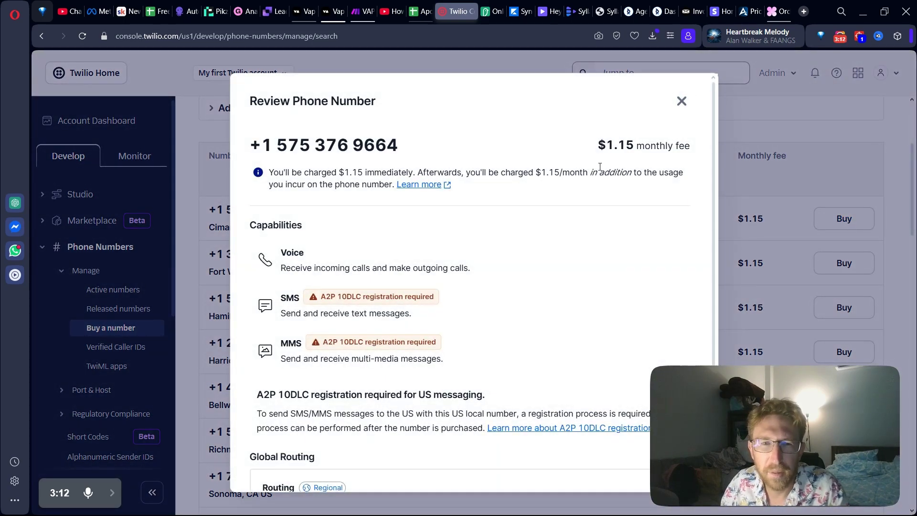
Read the Cimarron number's immediate and monthly charges, then close the review without buying
scroll(455, 314, "down", 3)
scroll(454, 311, "up", 2)
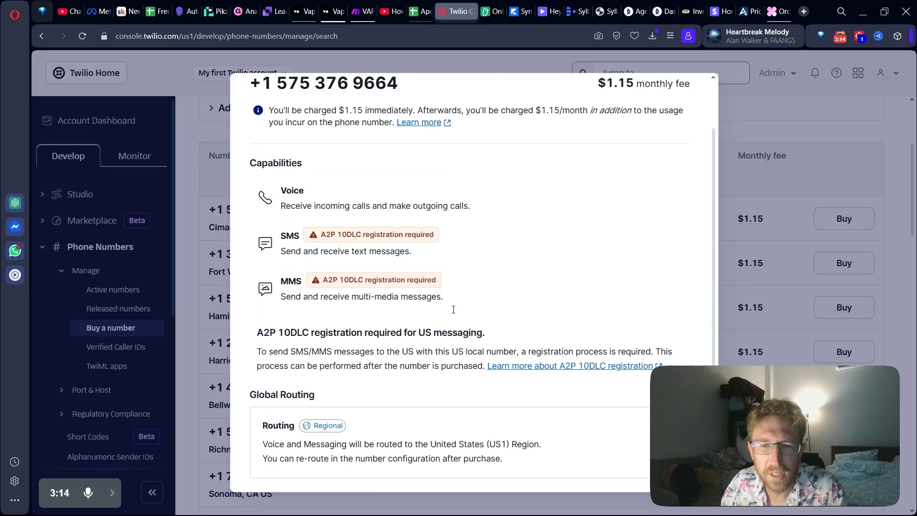
scroll(454, 310, "down", 2)
scroll(454, 310, "up", 3)
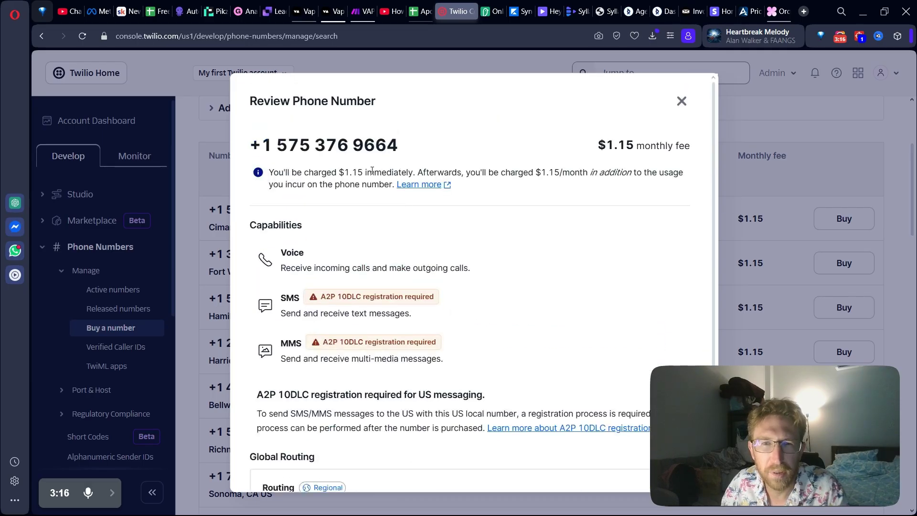
left_click_drag(298, 173, 562, 175)
left_click_drag(575, 173, 605, 190)
left_click(608, 191)
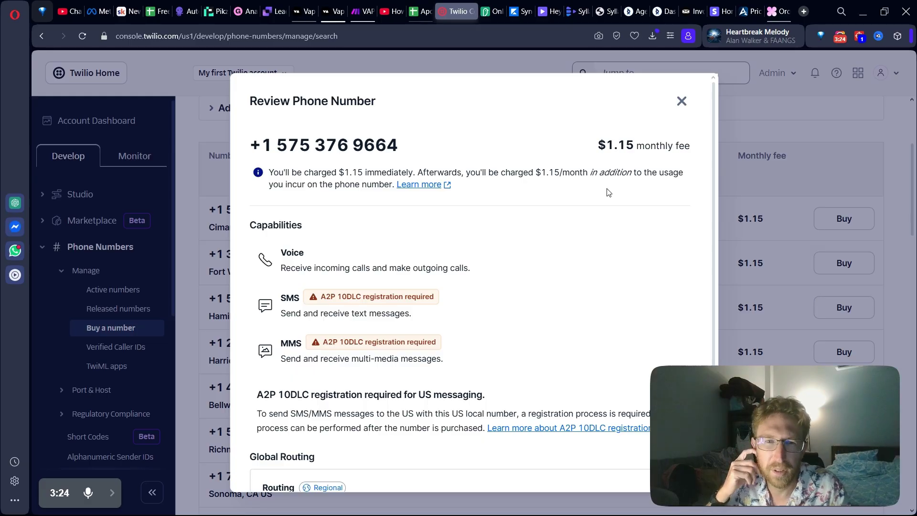
scroll(574, 194, "down", 3)
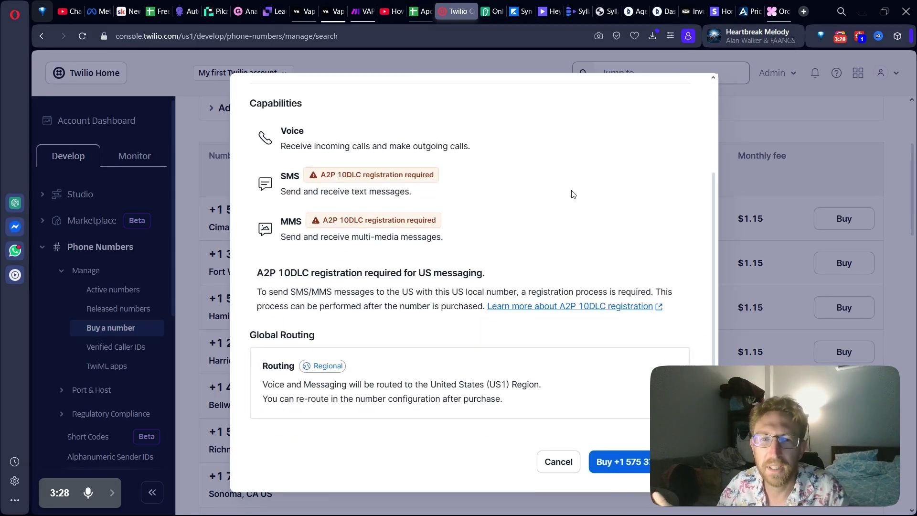
scroll(564, 204, "up", 3)
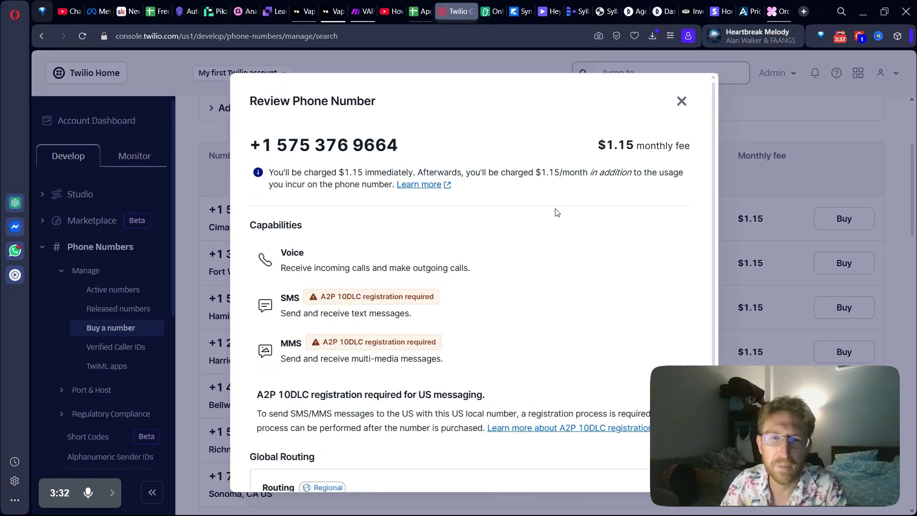
scroll(542, 241, "down", 3)
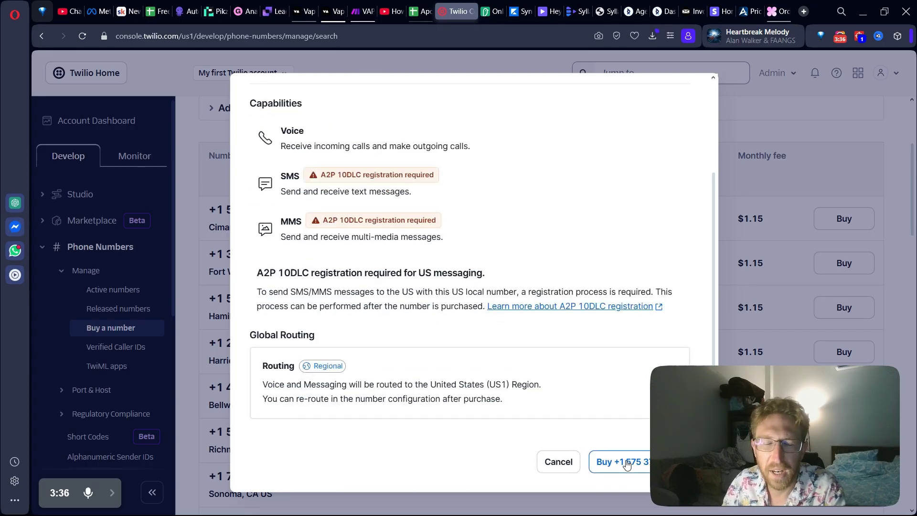
scroll(686, 131, "up", 3)
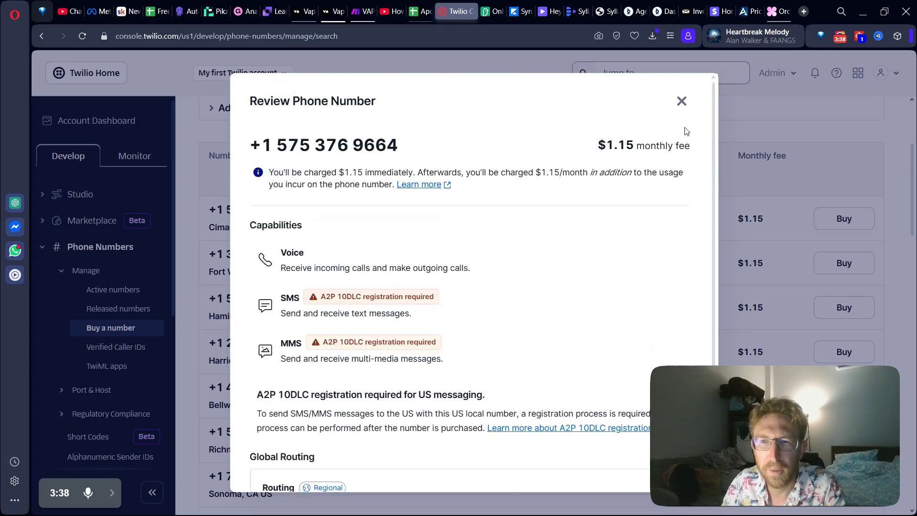
key("Escape")
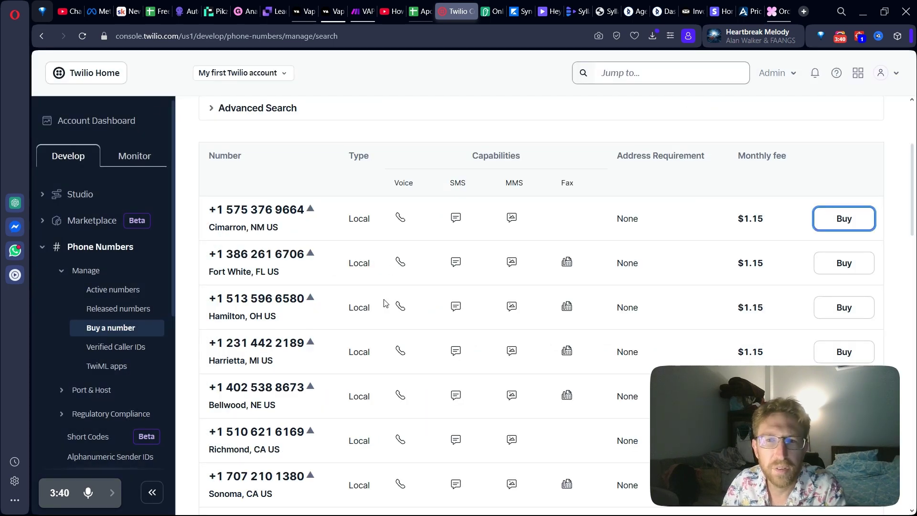
Look over the account profile and admin menus and the advanced number search filters
scroll(107, 437, "down", 6)
scroll(113, 430, "up", 7)
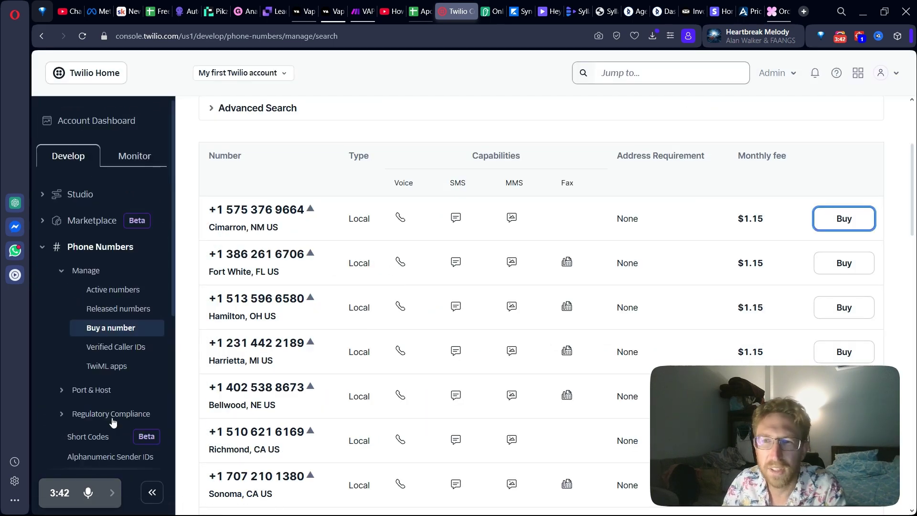
left_click(895, 77)
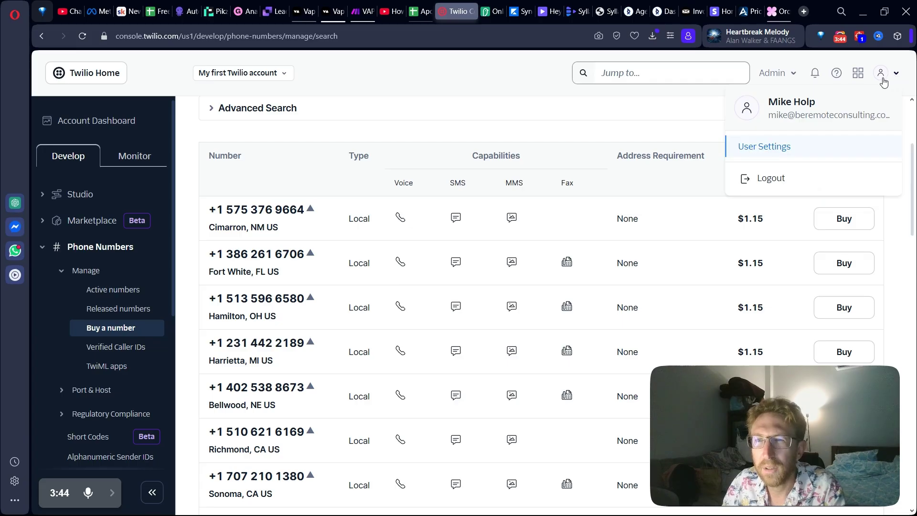
left_click(793, 76)
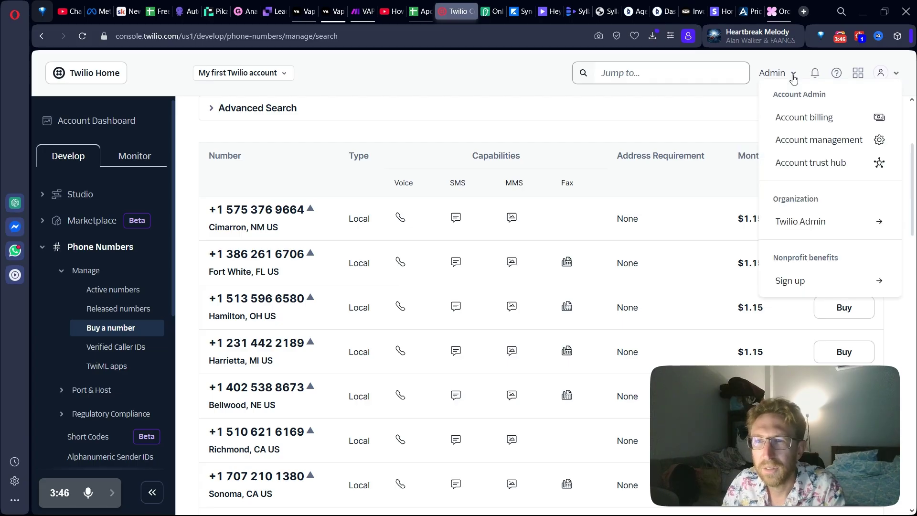
left_click(632, 114)
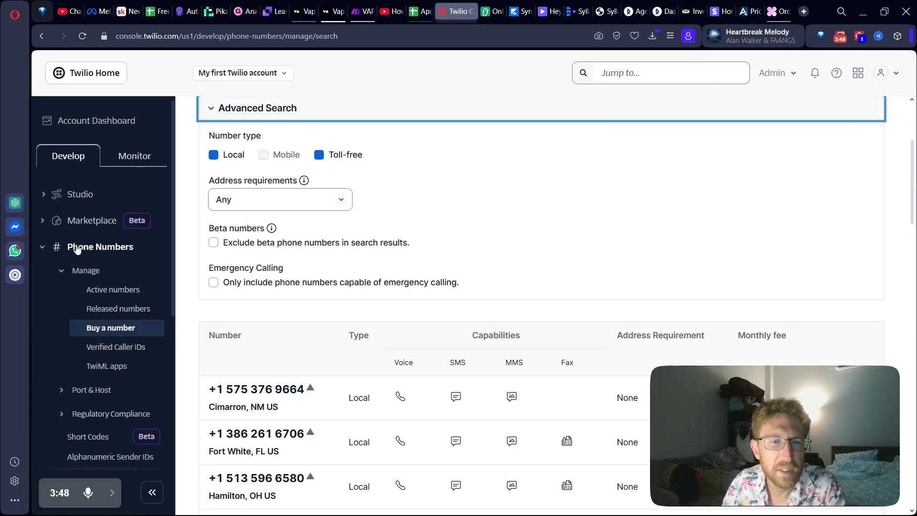
Open the configuration page of the account's existing active Twilio number
left_click(99, 290)
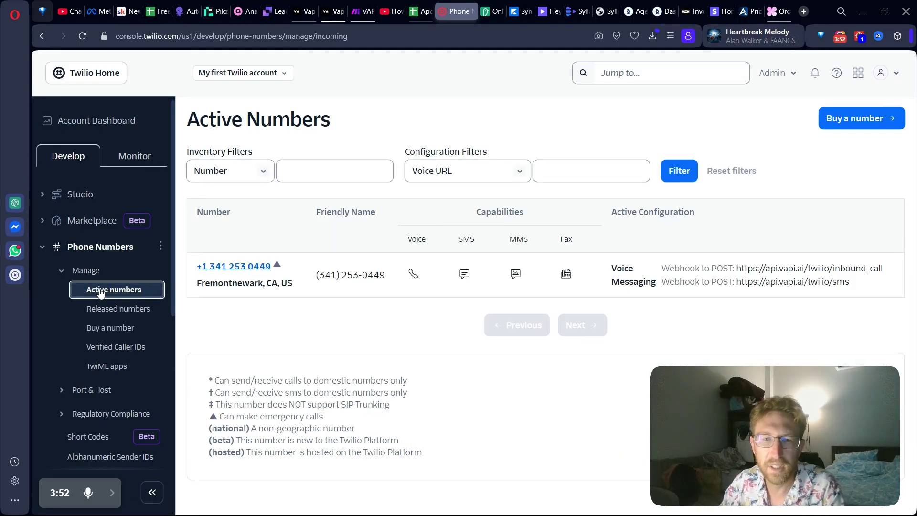
left_click(239, 270)
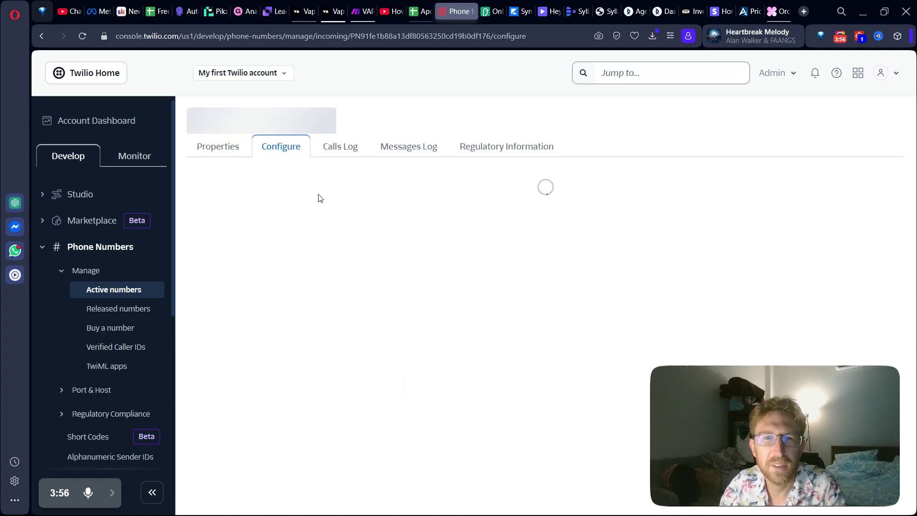
left_click(336, 9)
Copy the owned Twilio number into Vapi's import form and note the Account SID and Auth Token fields
left_click(429, 168)
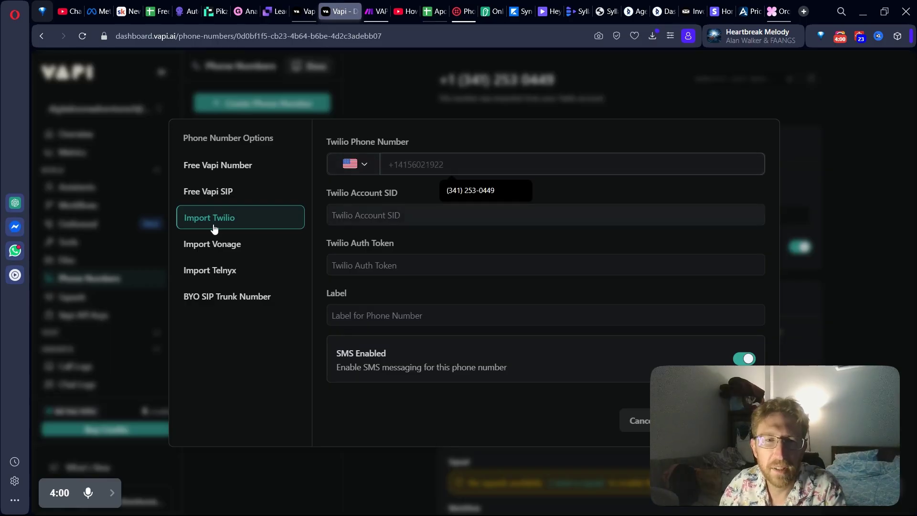
left_click(458, 5)
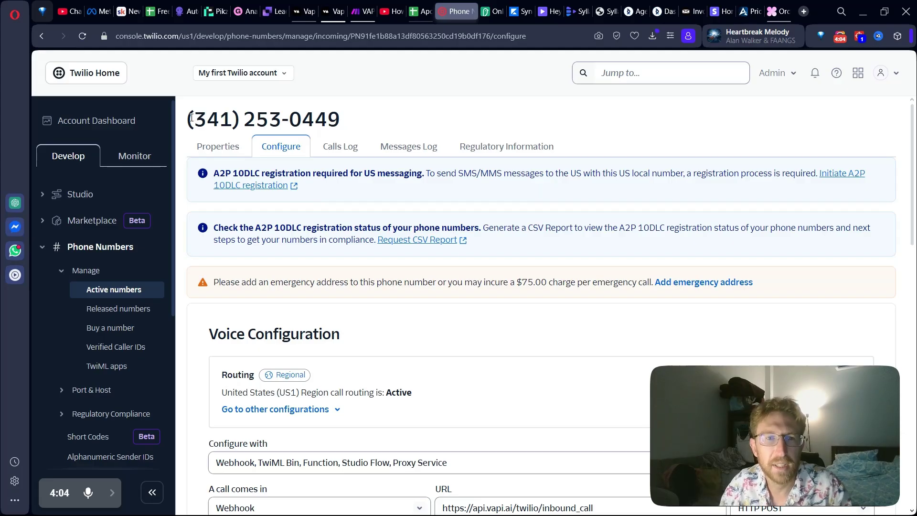
triple_click(316, 120)
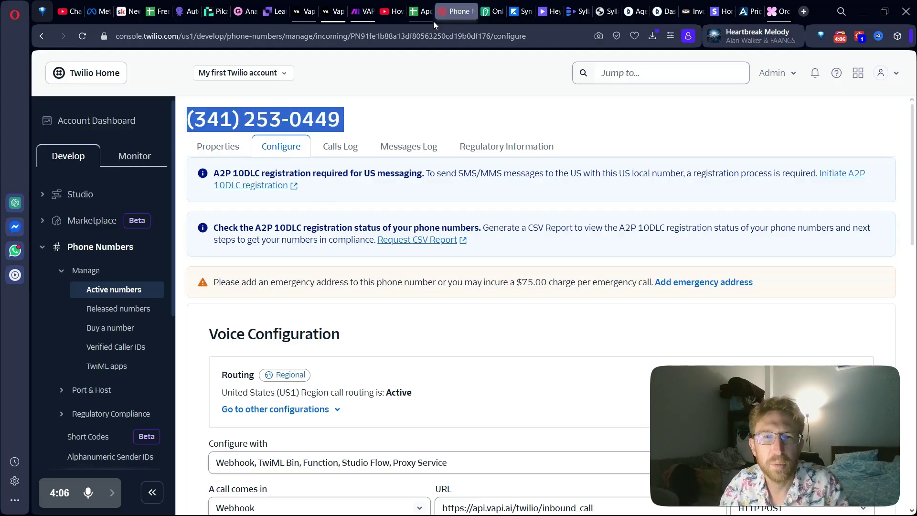
left_click(350, 5)
left_click(336, 5)
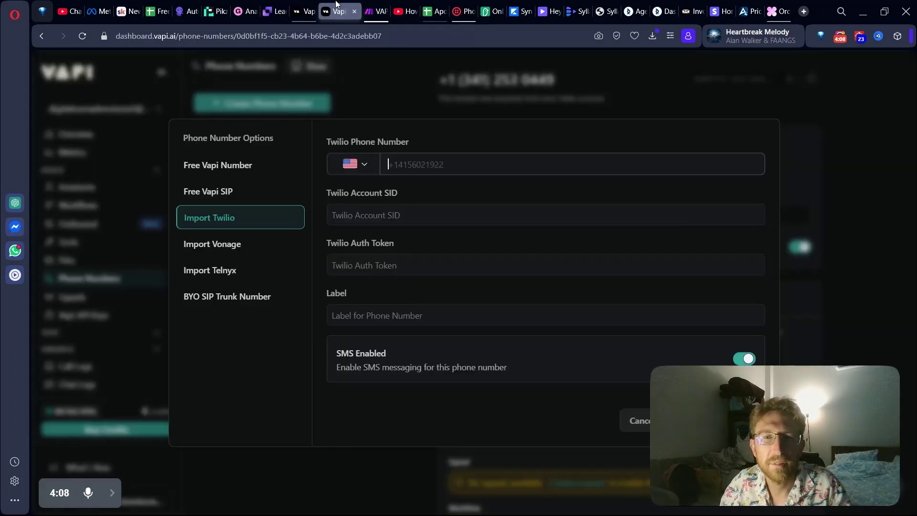
left_click(379, 224)
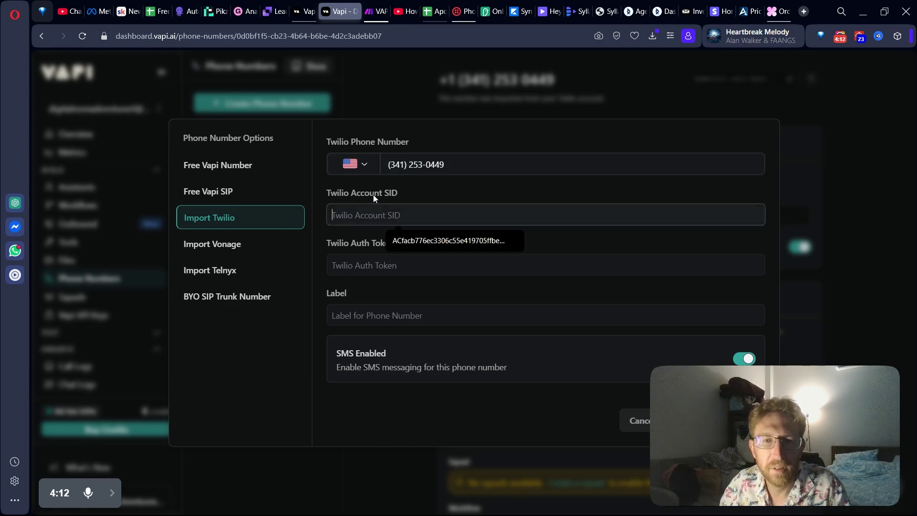
left_click_drag(373, 194, 402, 193)
left_click_drag(351, 242, 405, 243)
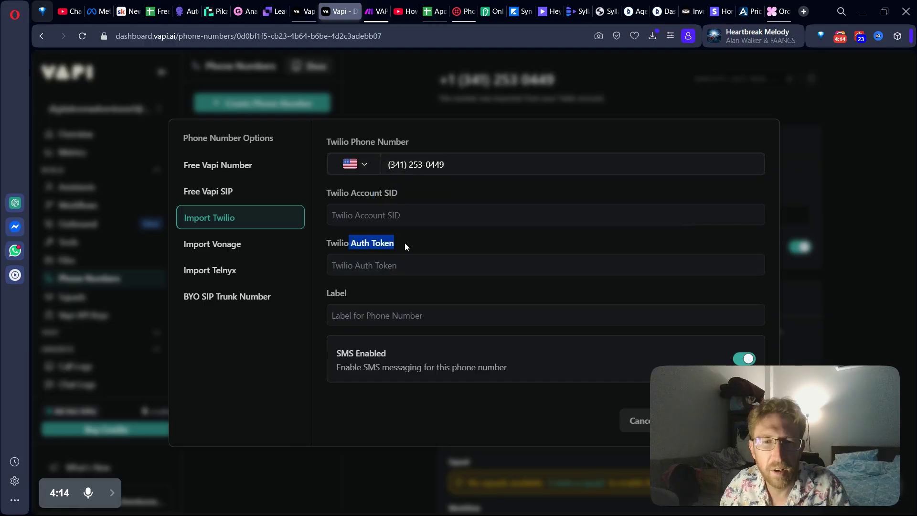
left_click(405, 243)
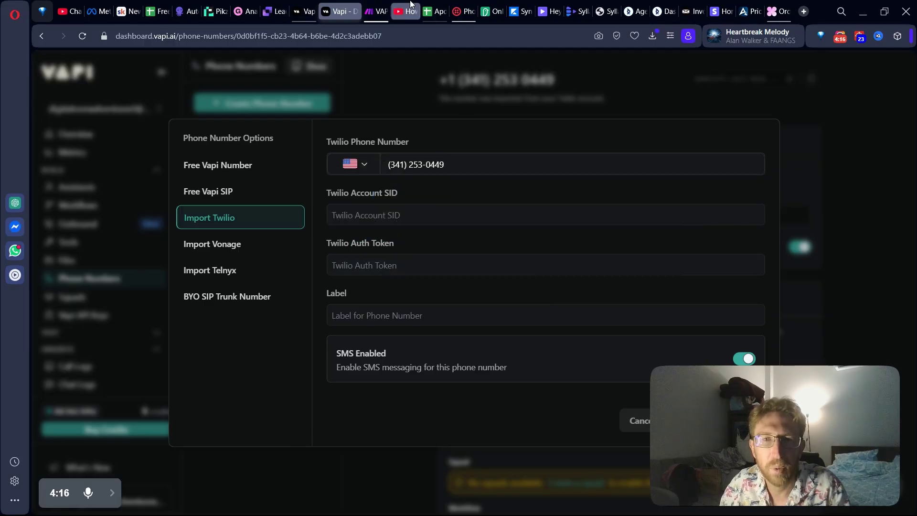
Copy the Phone Number SID from Twilio and paste it into Vapi's Twilio Account SID field
left_click(463, 11)
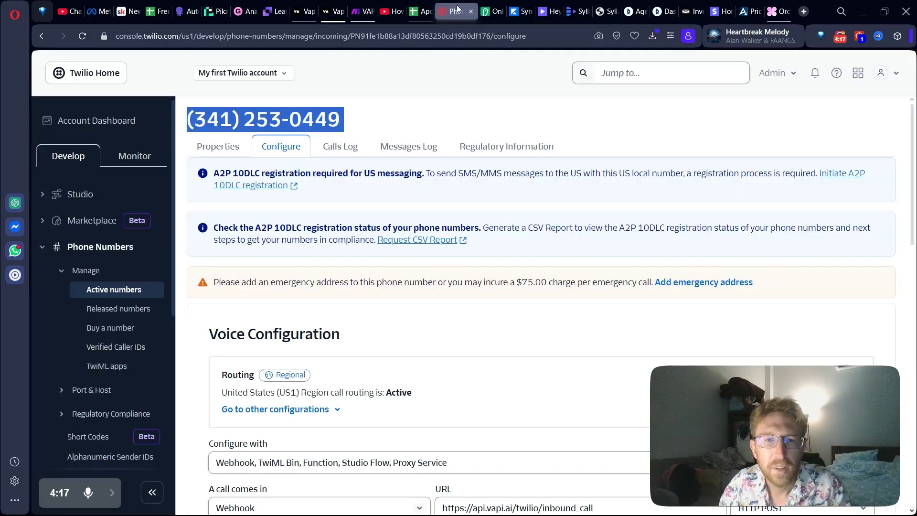
left_click(113, 493)
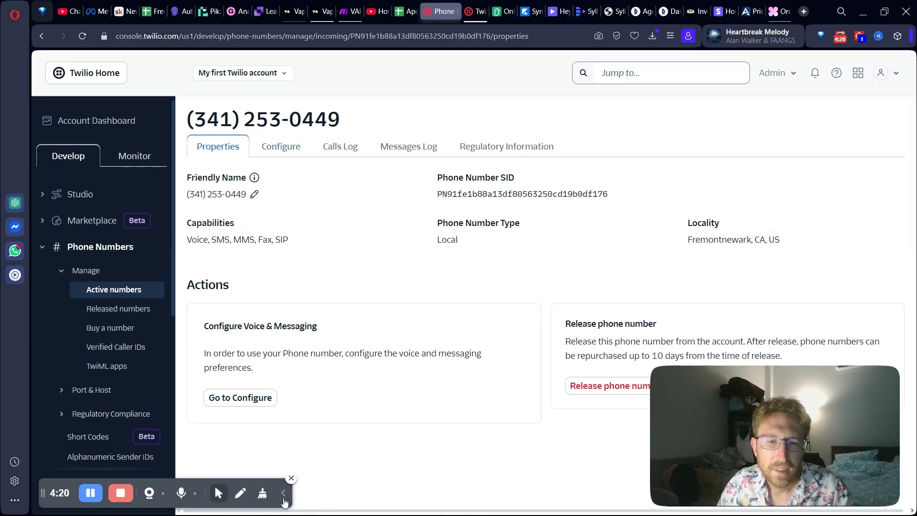
left_click(284, 500)
left_click_drag(471, 176, 537, 191)
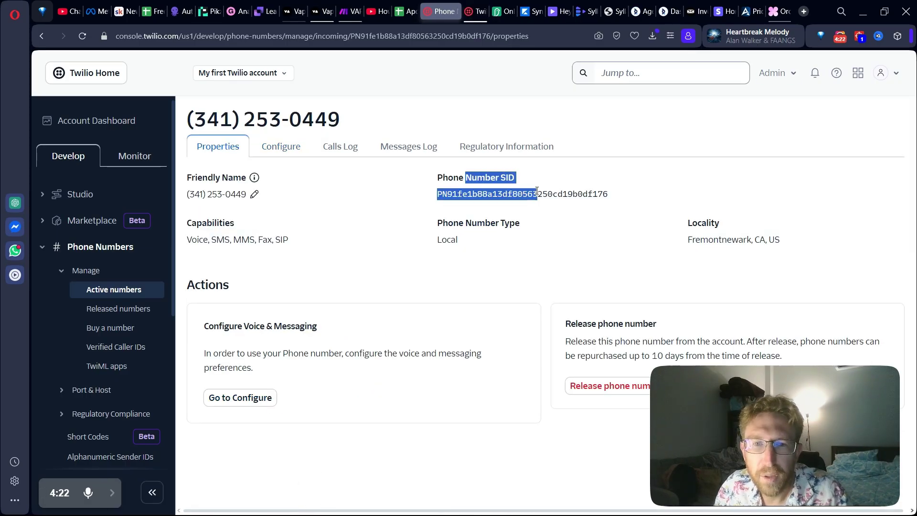
double_click(544, 194)
key("ctrl+c")
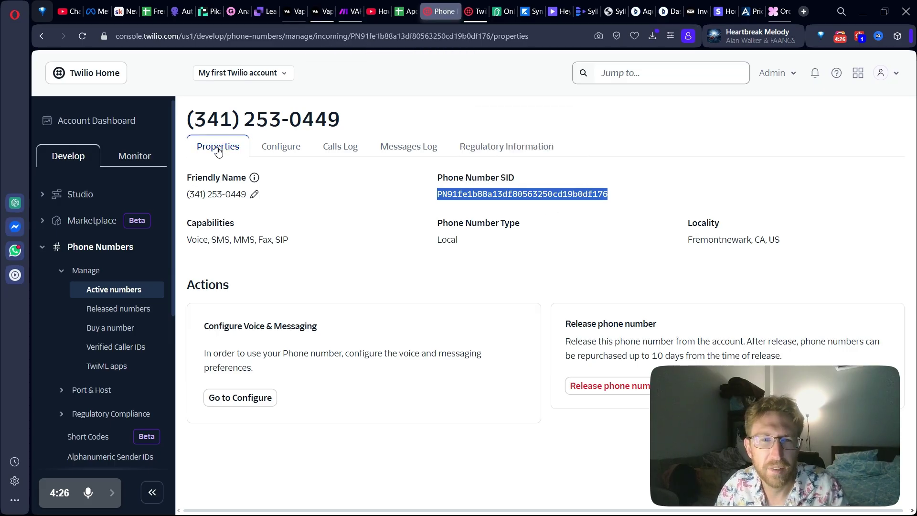
left_click(354, 6)
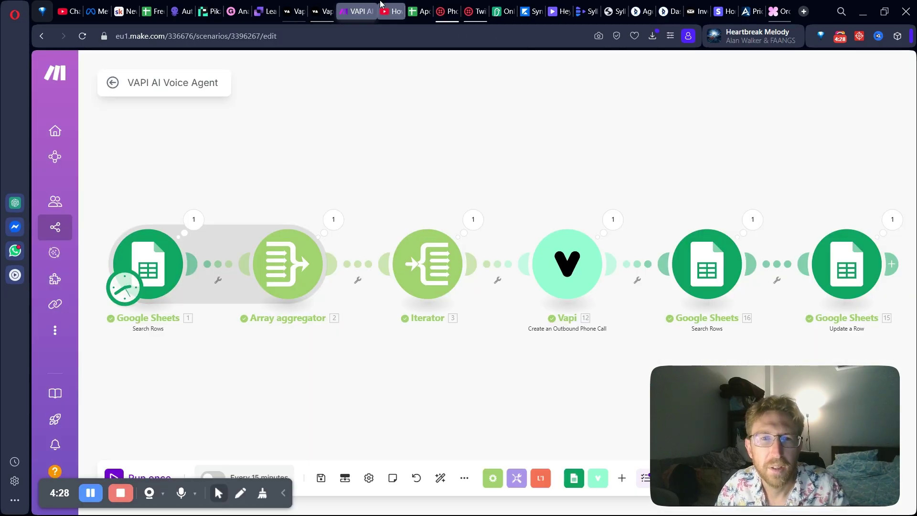
left_click(324, 11)
left_click(403, 216)
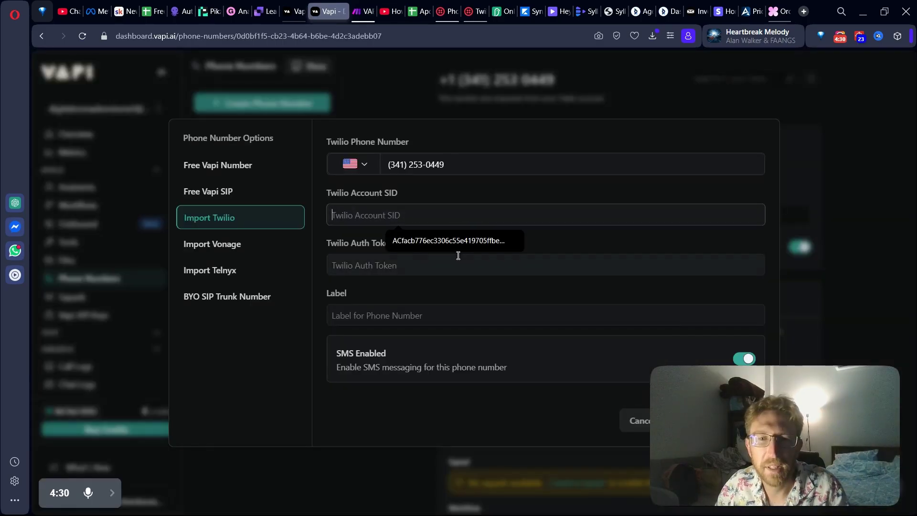
key("ctrl+v")
left_click(391, 263)
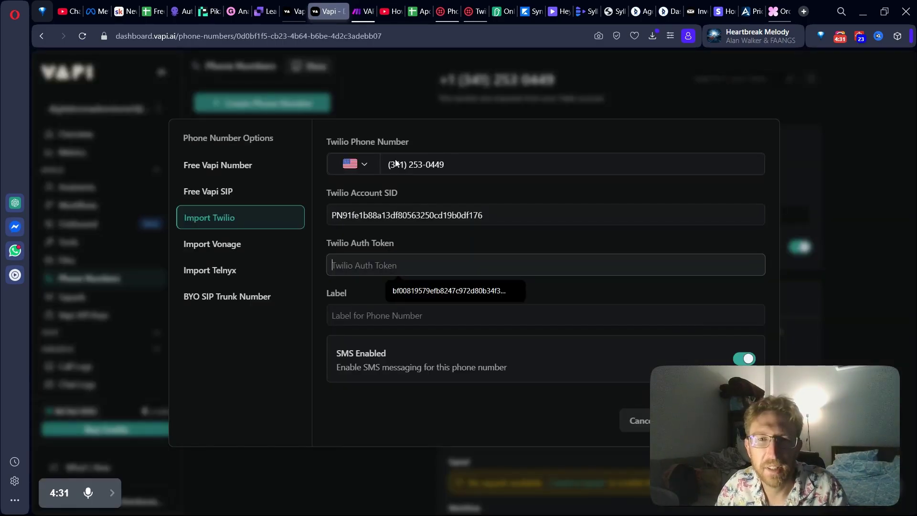
left_click(442, 6)
Start a new Twilio API key named VAPI, keeping the Standard key type
left_click(470, 7)
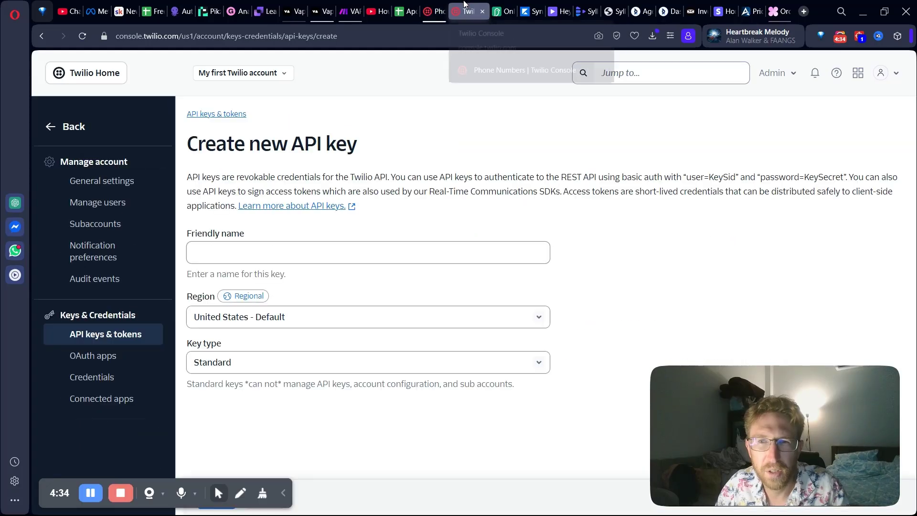
left_click(795, 74)
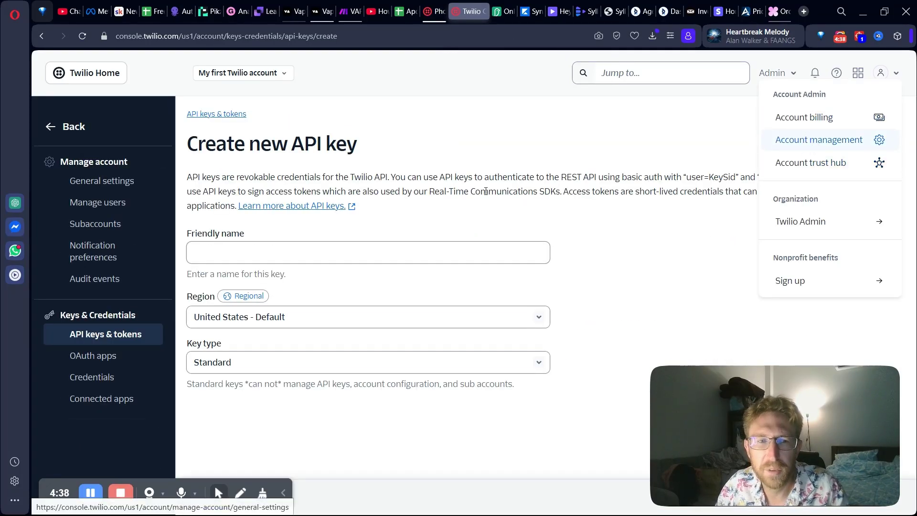
key("Escape")
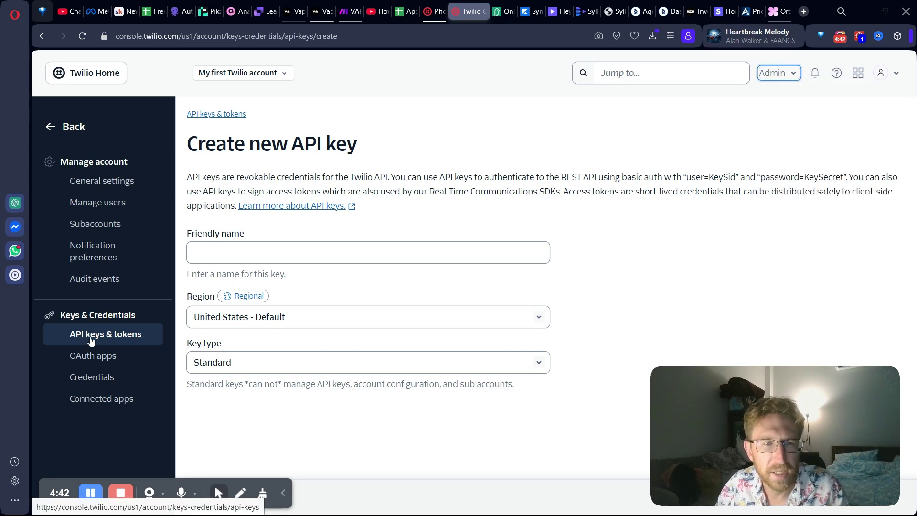
left_click(238, 253)
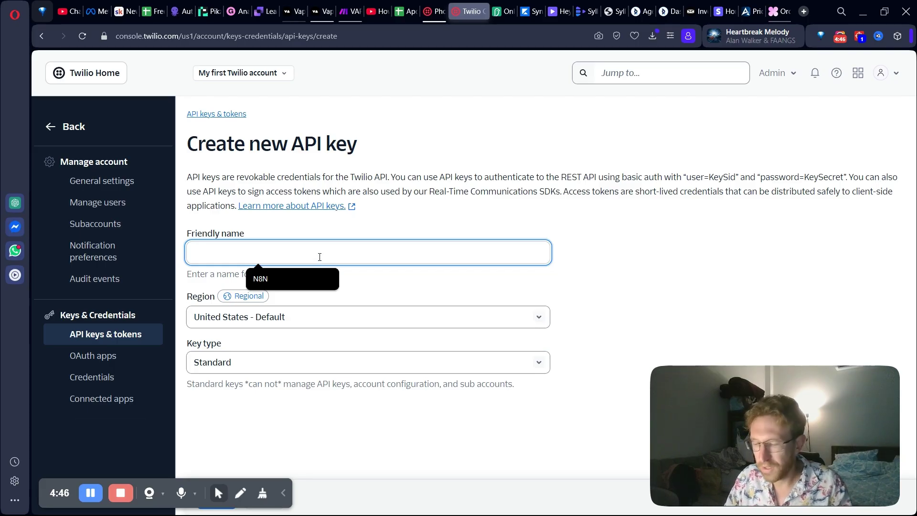
type("VAPI")
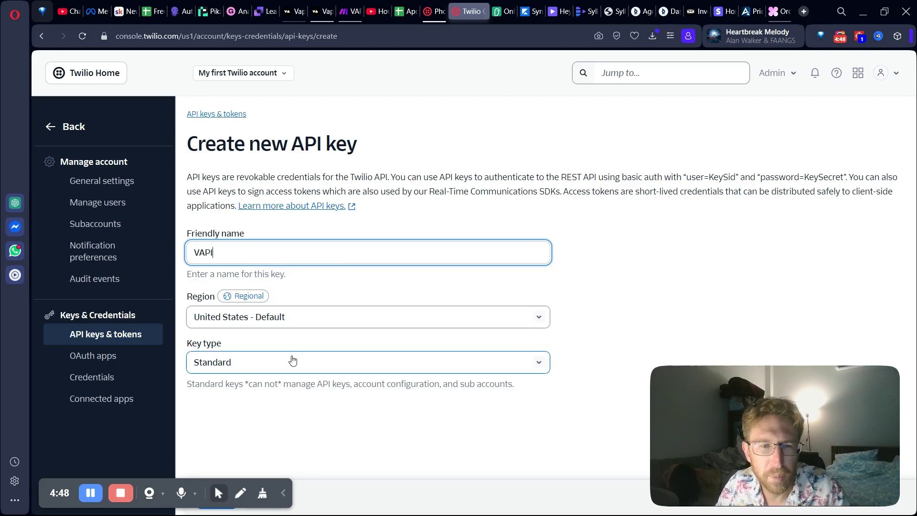
left_click(283, 366)
left_click(282, 367)
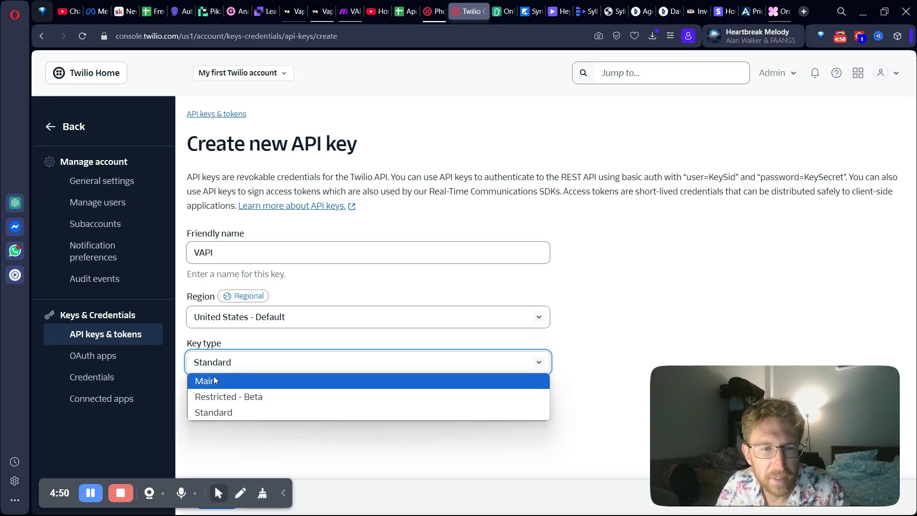
left_click(382, 459)
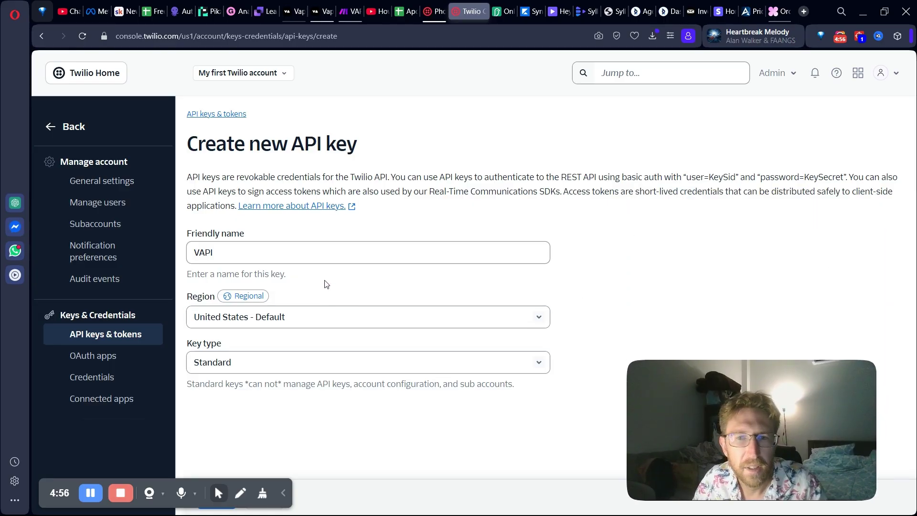
Leave the unfinished key form and look over the API keys & tokens list
left_click(94, 337)
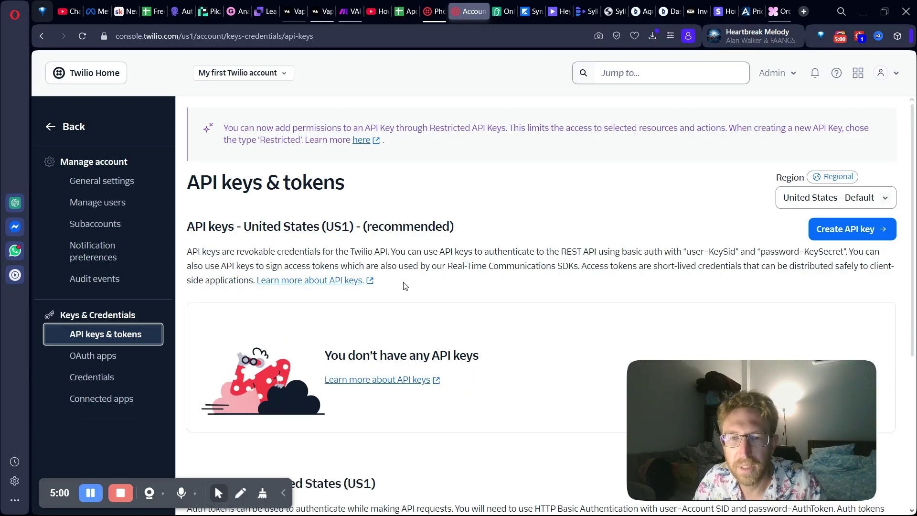
scroll(405, 286, "down", 4)
scroll(407, 285, "up", 4)
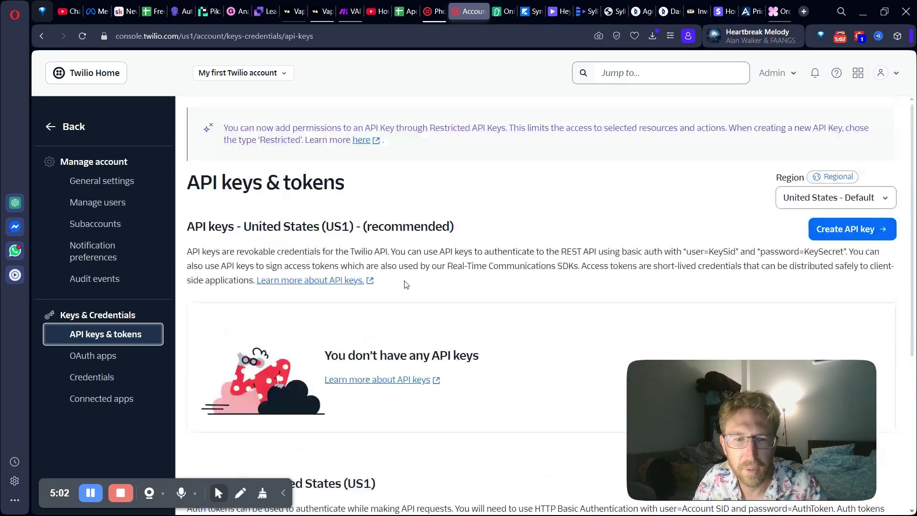
scroll(402, 284, "down", 5)
scroll(404, 285, "up", 5)
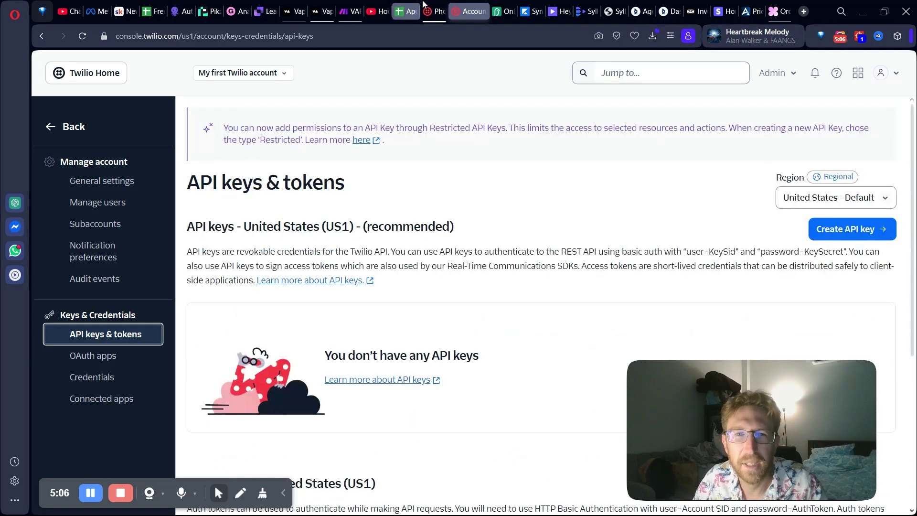
Back in Vapi, check the import form's SID, Auth Token and Label fields, then cancel the import
left_click(435, 11)
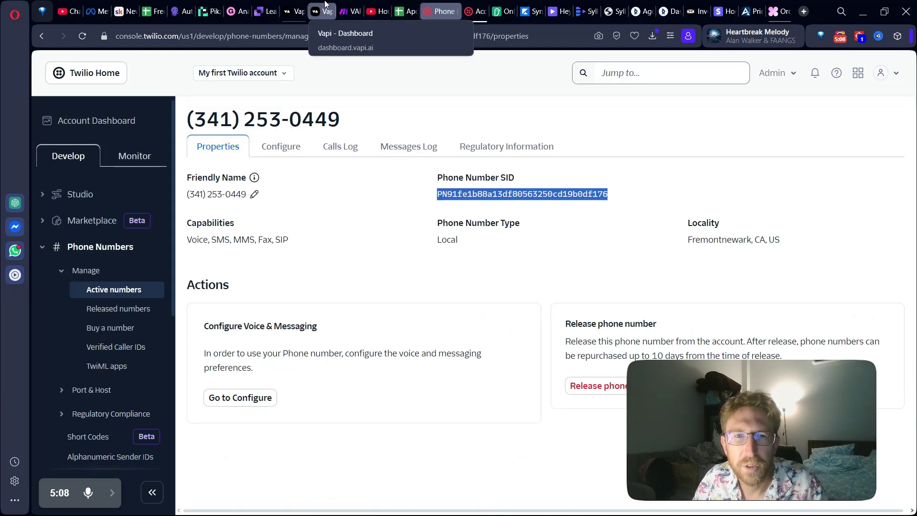
left_click(347, 6)
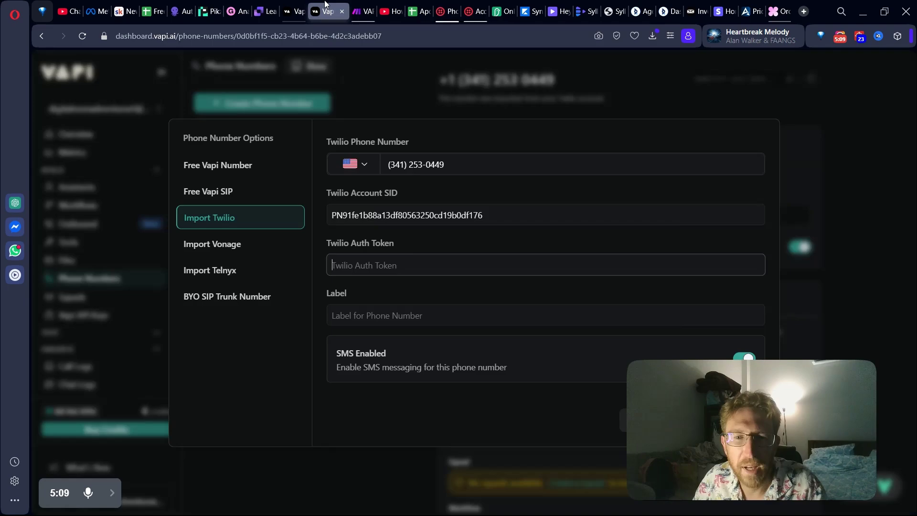
left_click(385, 267)
left_click(392, 216)
double_click(392, 216)
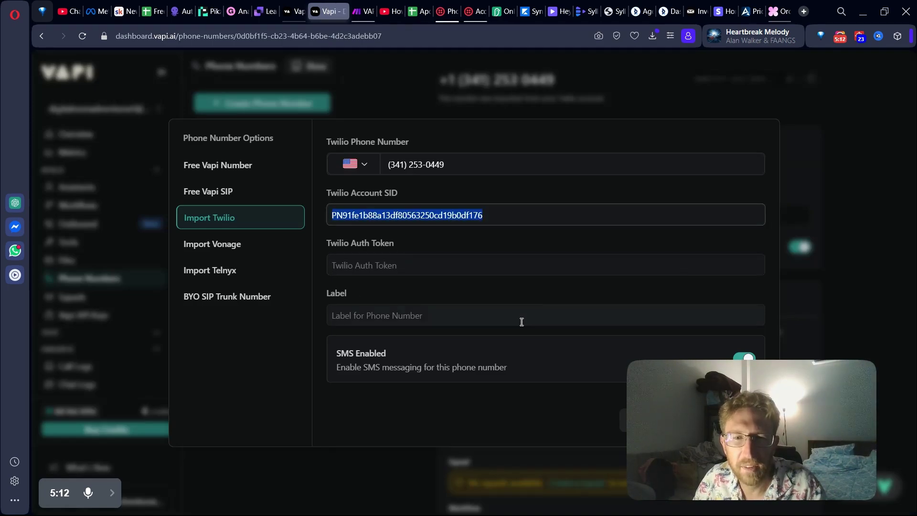
left_click(463, 316)
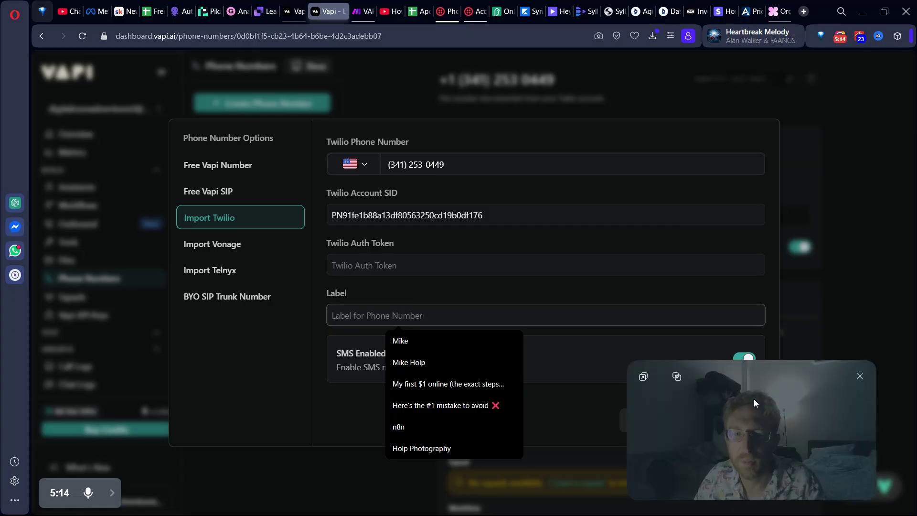
left_click_drag(754, 400, 791, 407)
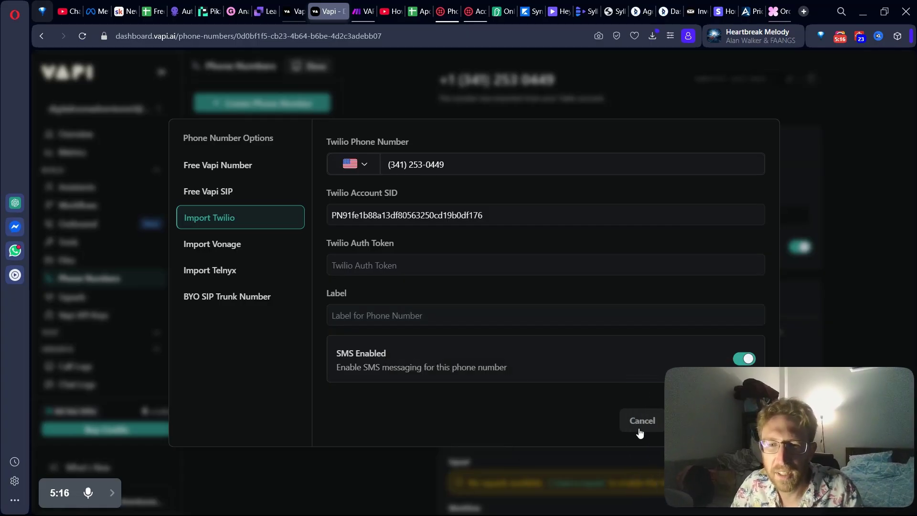
left_click(642, 424)
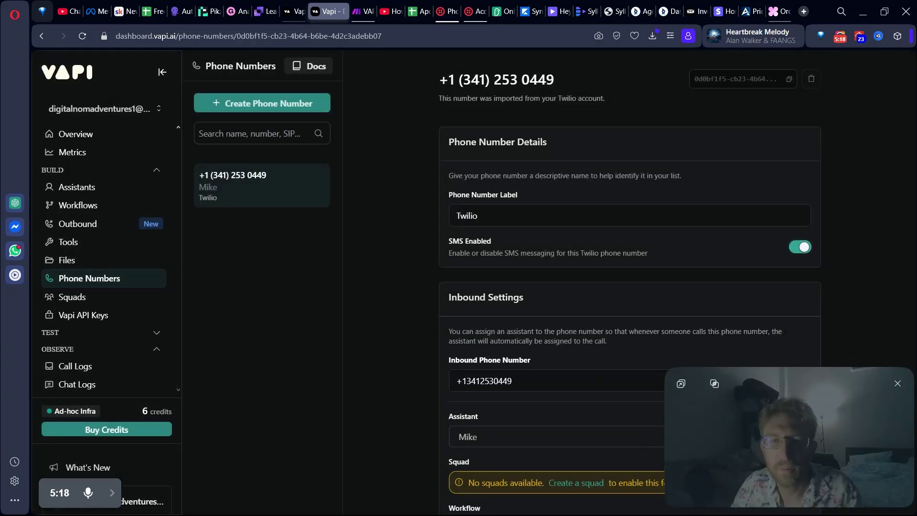
left_click_drag(784, 412, 753, 406)
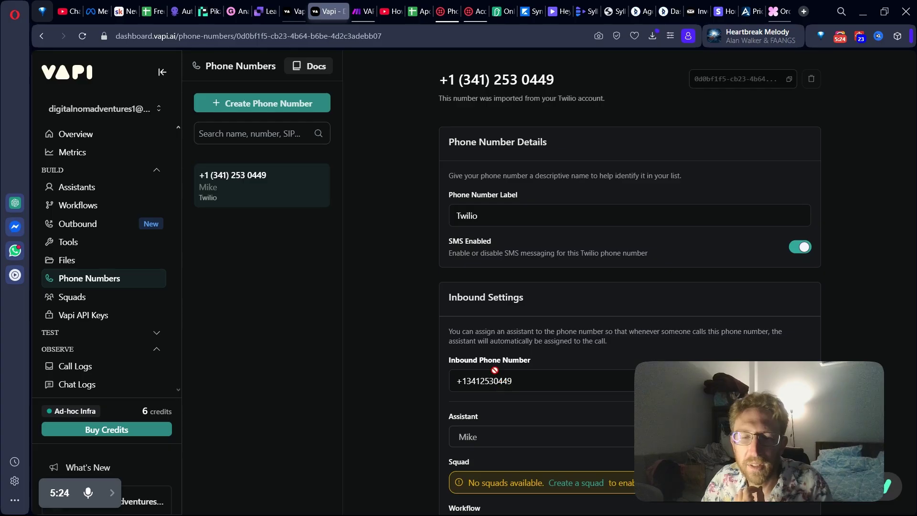
scroll(793, 409, "down", 4)
left_click_drag(793, 409, 767, 410)
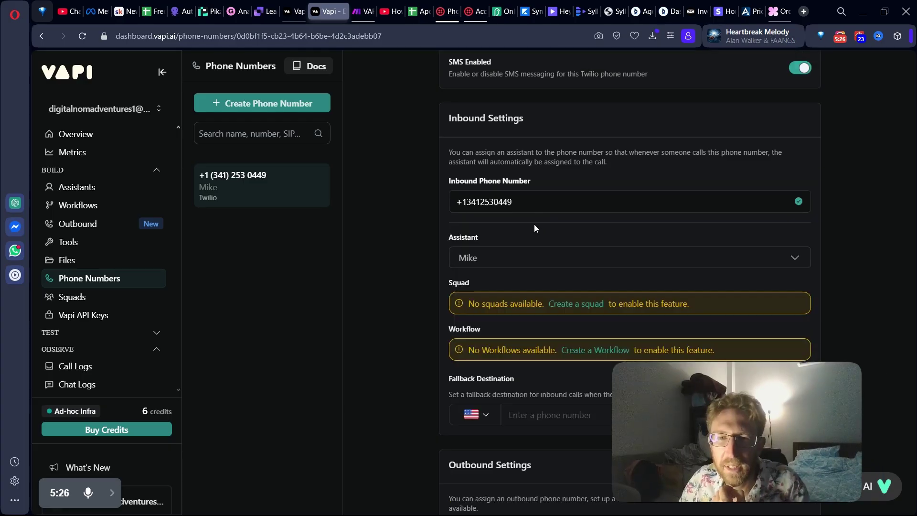
left_click(484, 263)
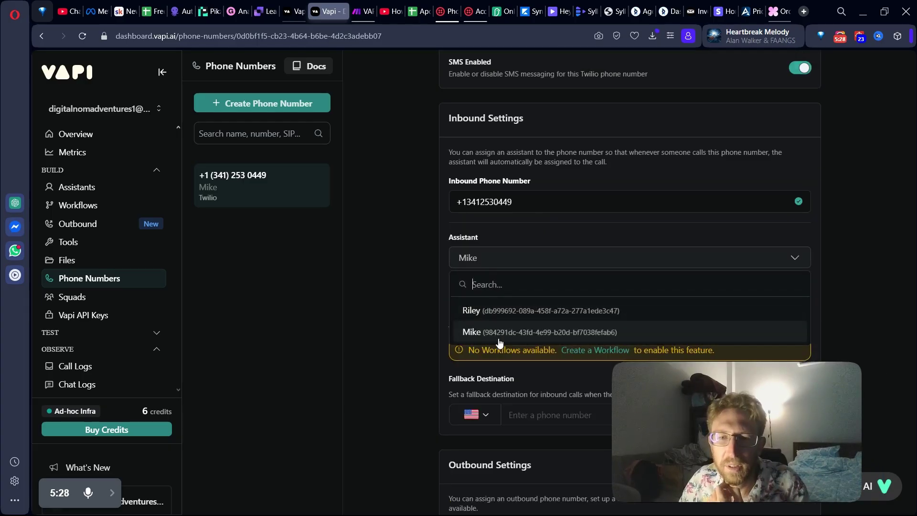
left_click(397, 281)
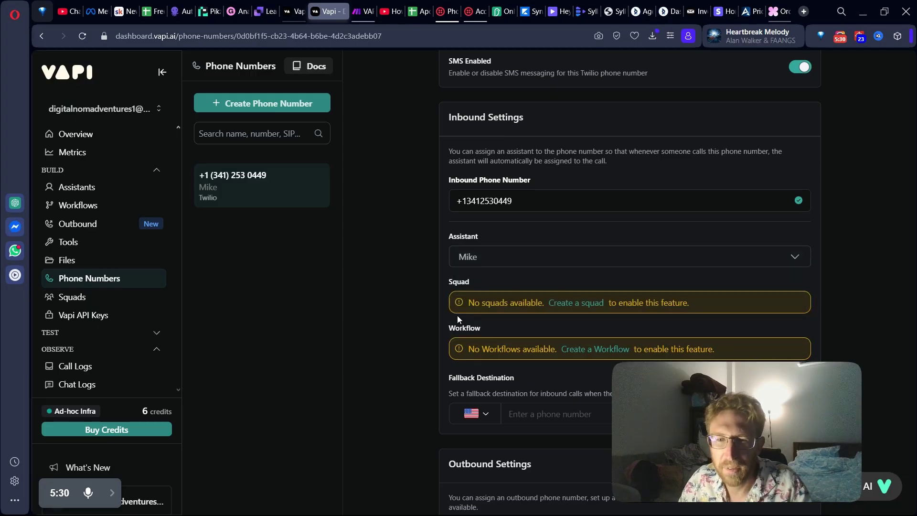
scroll(457, 316, "down", 4)
left_click_drag(740, 452, 727, 214)
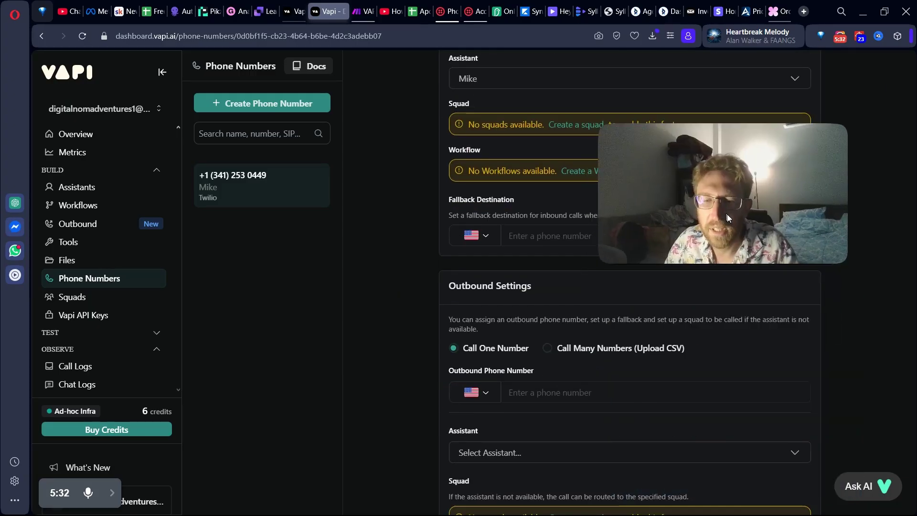
left_click(526, 394)
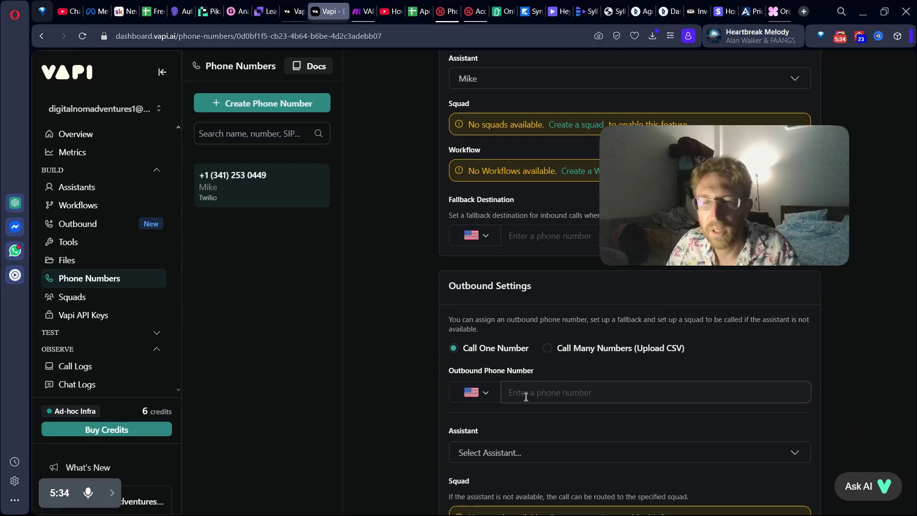
left_click(490, 454)
left_click(488, 423)
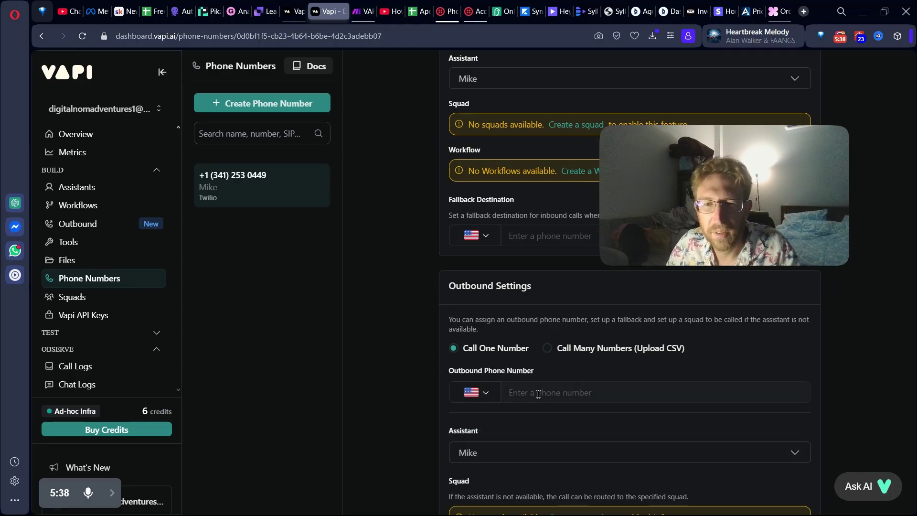
scroll(621, 450, "down", 4)
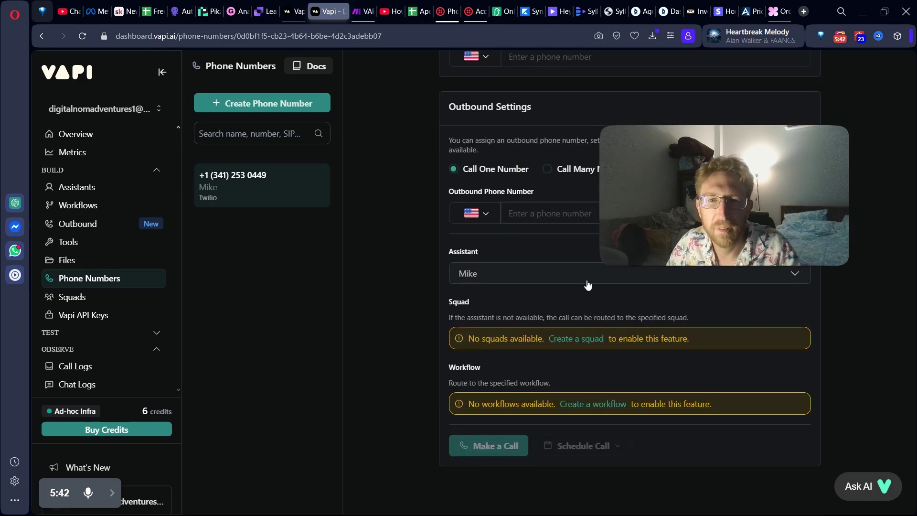
Replace the outbound phone number with the first lead's phone copied from sheet cell D2
key("ctrl+v")
key("ctrl+a")
key("BackSpace")
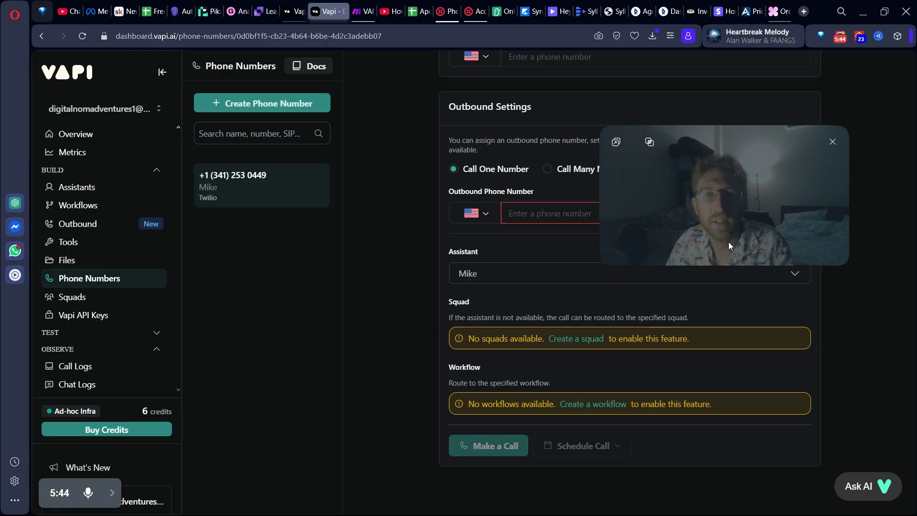
left_click(417, 11)
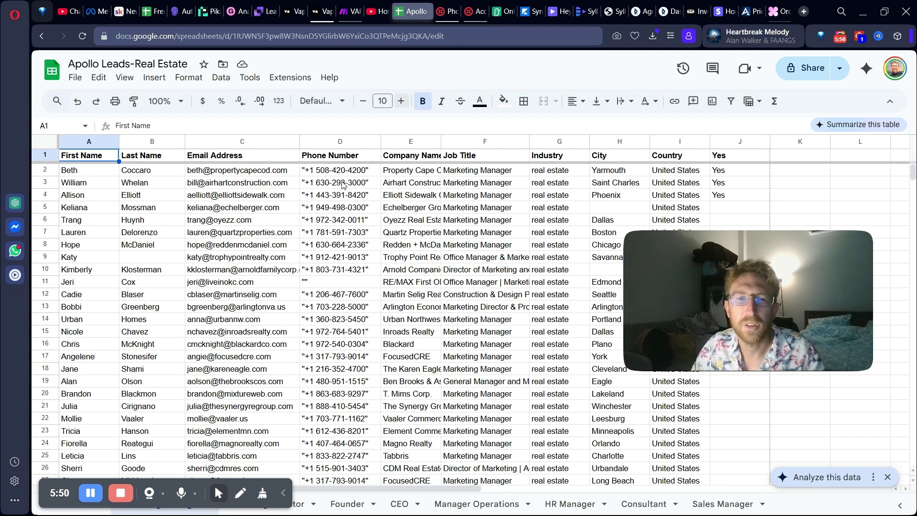
left_click(328, 172)
key("ctrl+c")
left_click(327, 11)
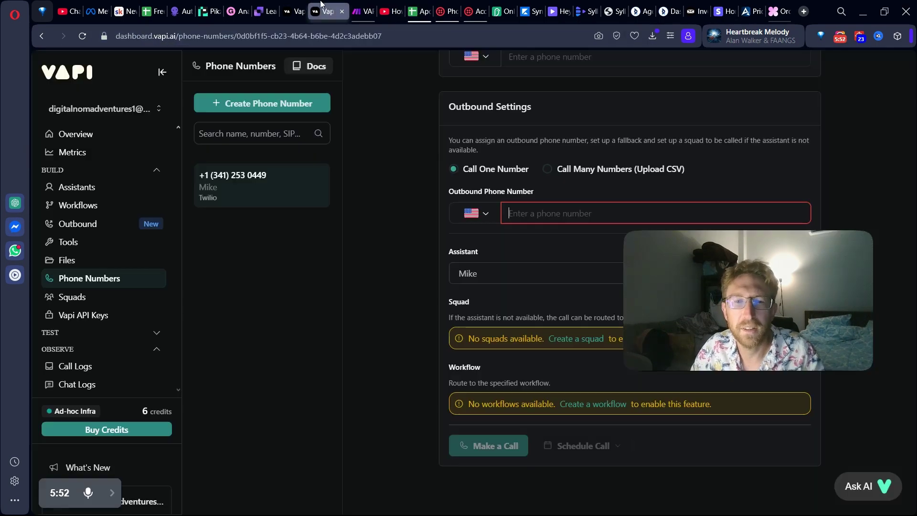
left_click(521, 215)
key("ctrl+v")
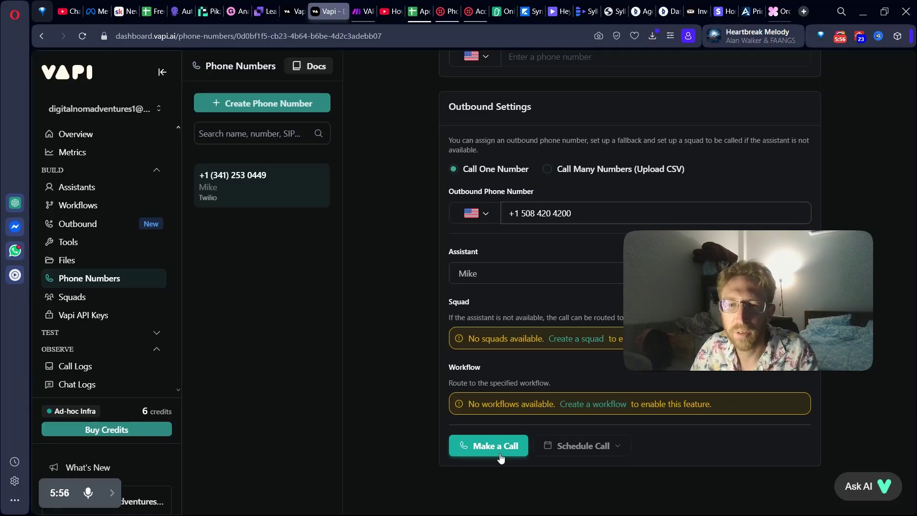
Place the outbound test call with Mike and check that it was queued
left_click(502, 455)
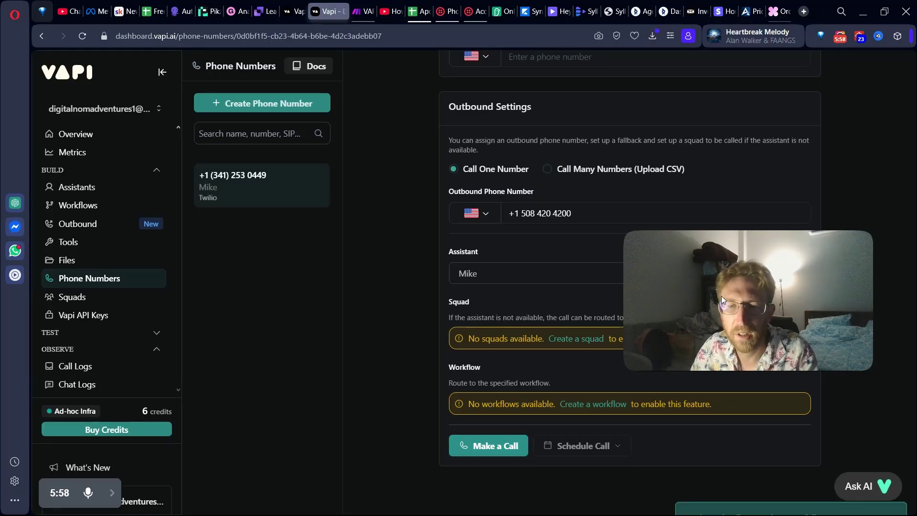
left_click_drag(782, 267, 289, 253)
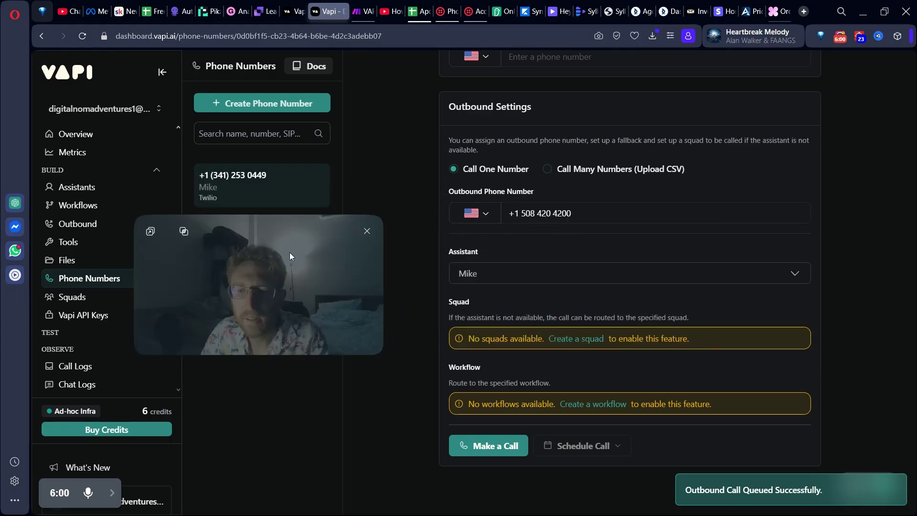
scroll(778, 385, "up", 10)
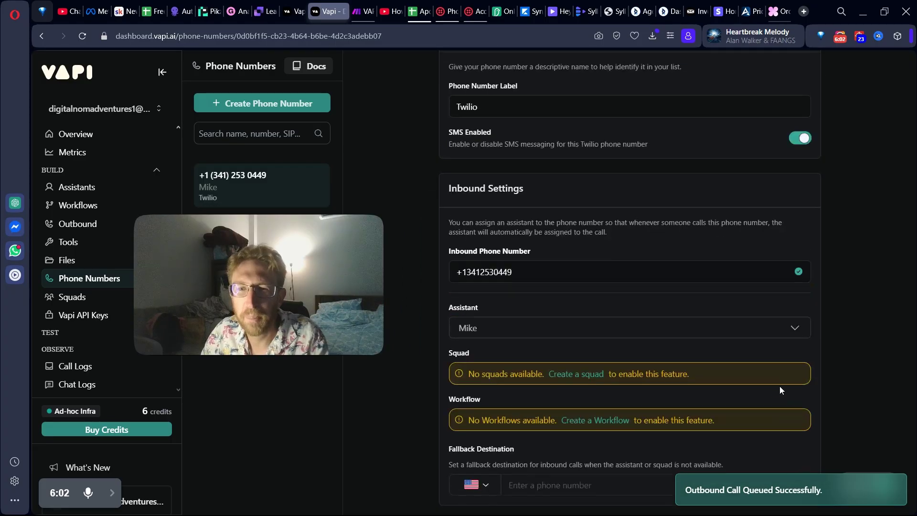
scroll(790, 372, "down", 10)
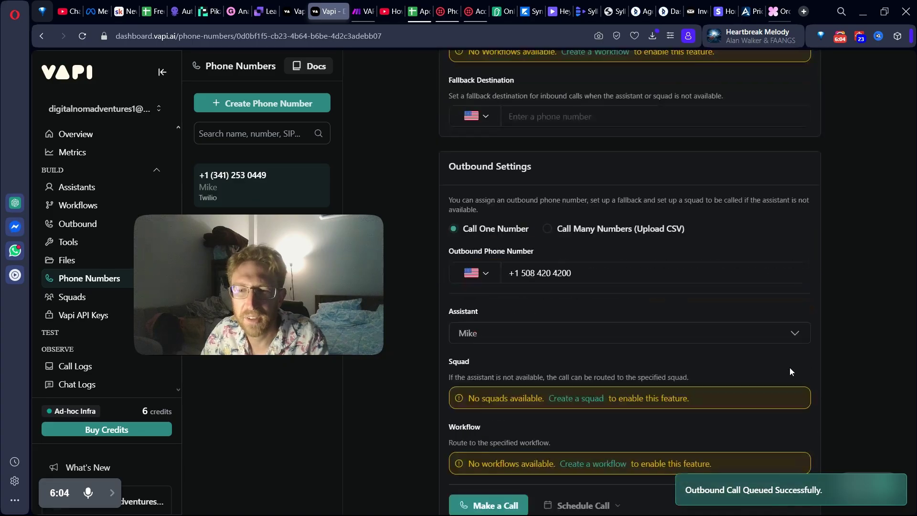
left_click_drag(241, 255, 700, 344)
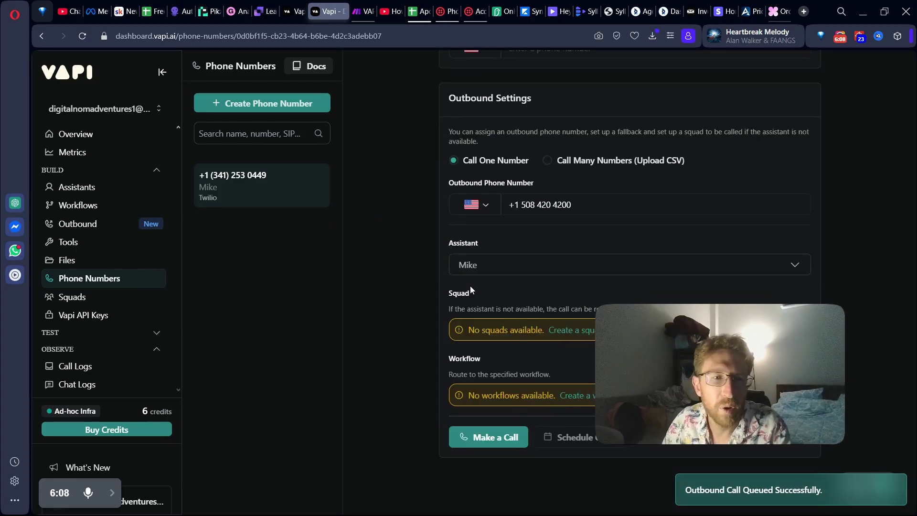
left_click(91, 230)
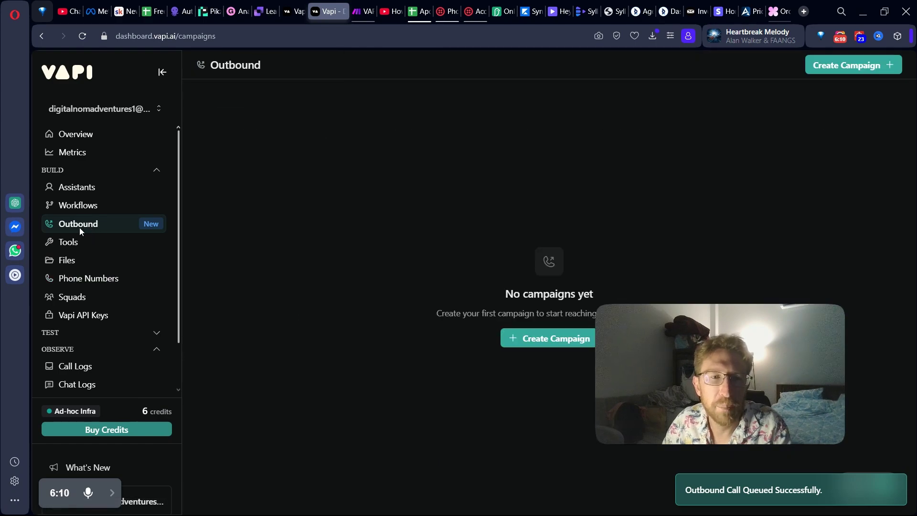
Create a new outbound campaign draft and assign assistant Mike to make its calls
left_click_drag(654, 357, 738, 398)
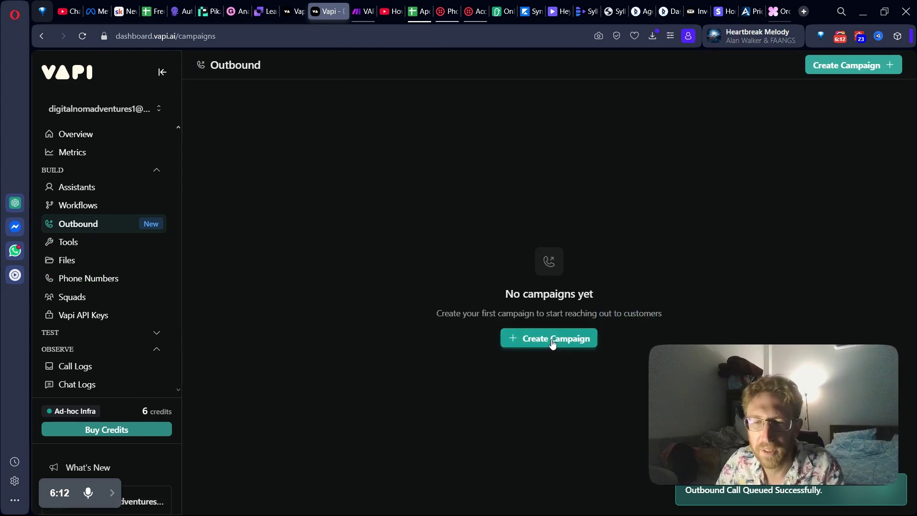
left_click_drag(792, 418, 781, 194)
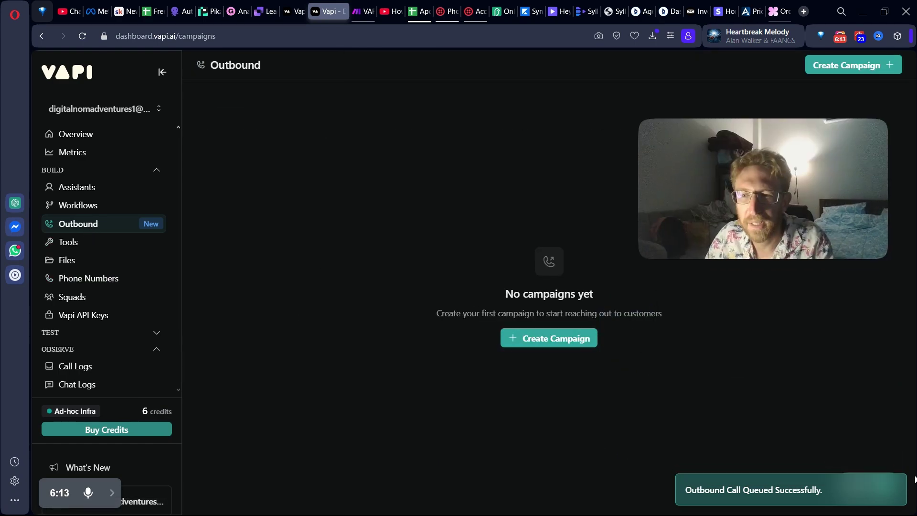
left_click(575, 342)
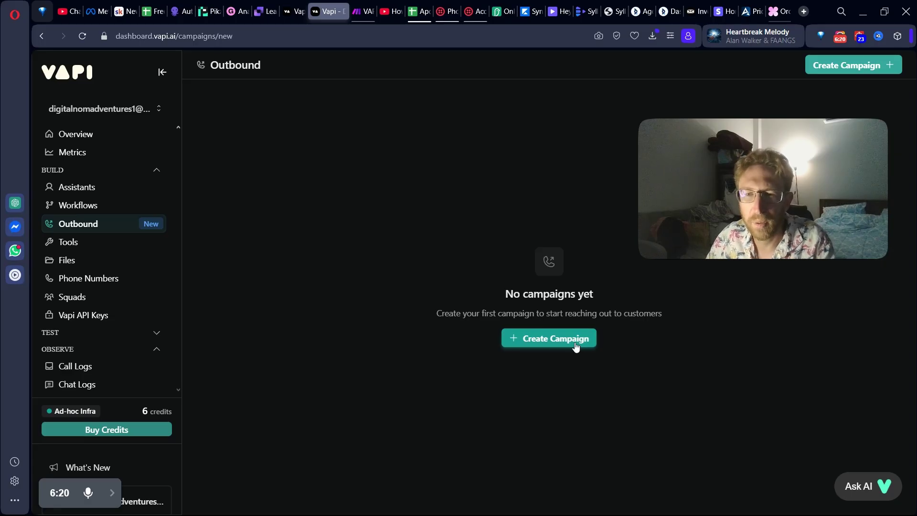
left_click_drag(767, 149, 749, 345)
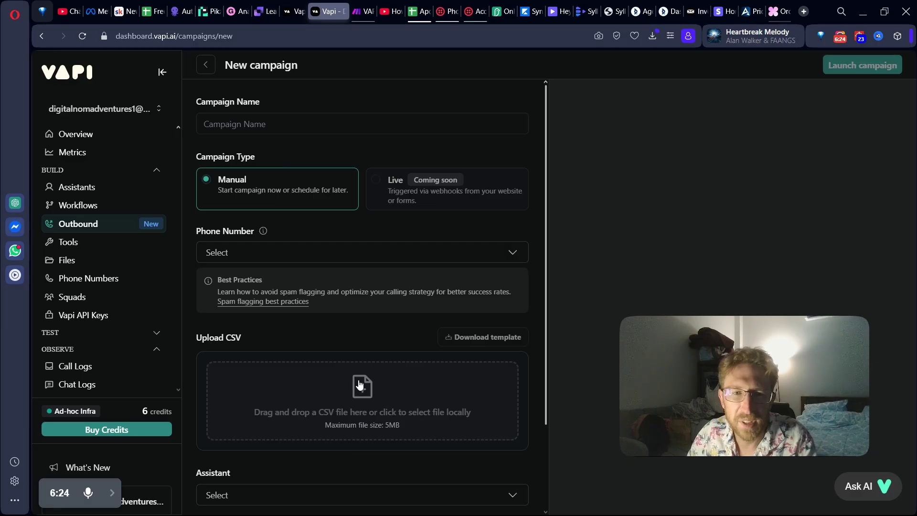
scroll(345, 297, "down", 3)
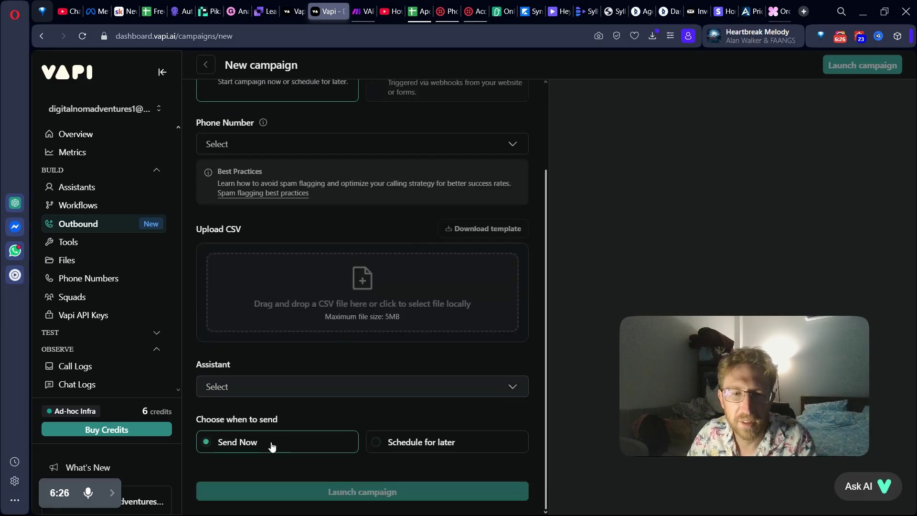
left_click(235, 389)
left_click(232, 453)
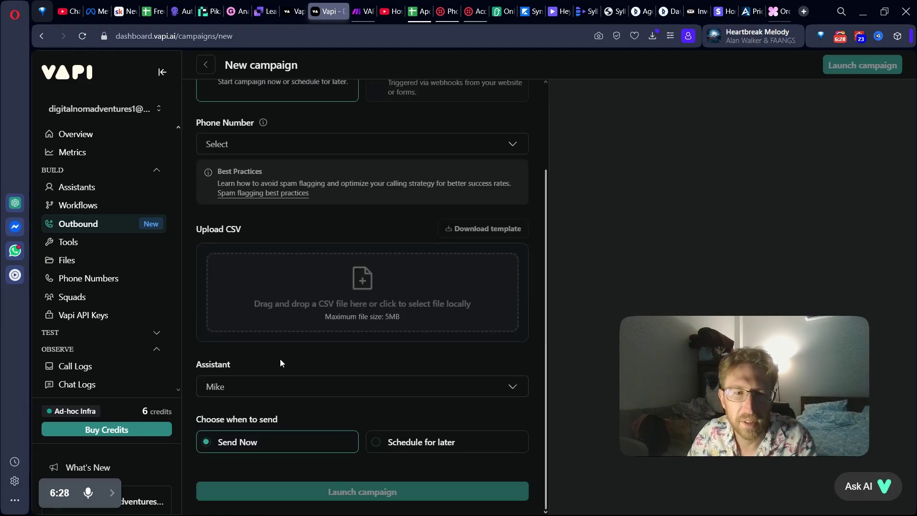
scroll(354, 106, "up", 3)
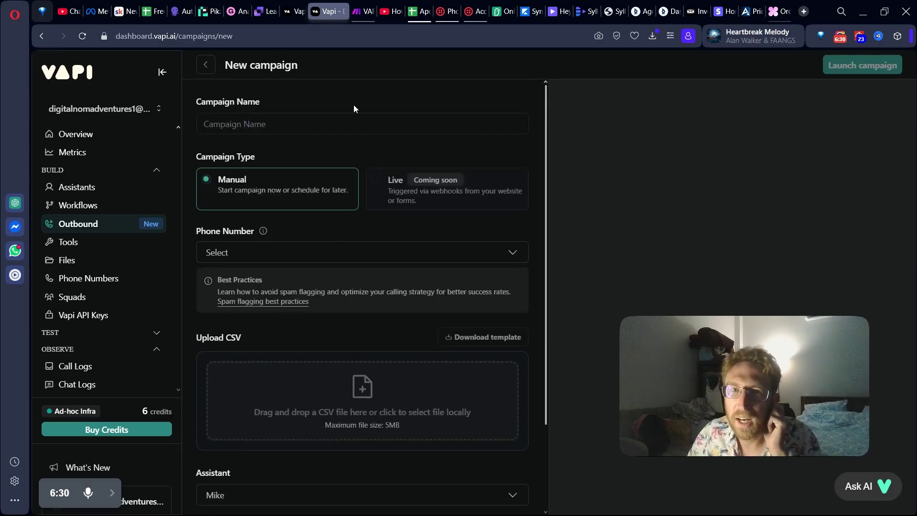
left_click(362, 3)
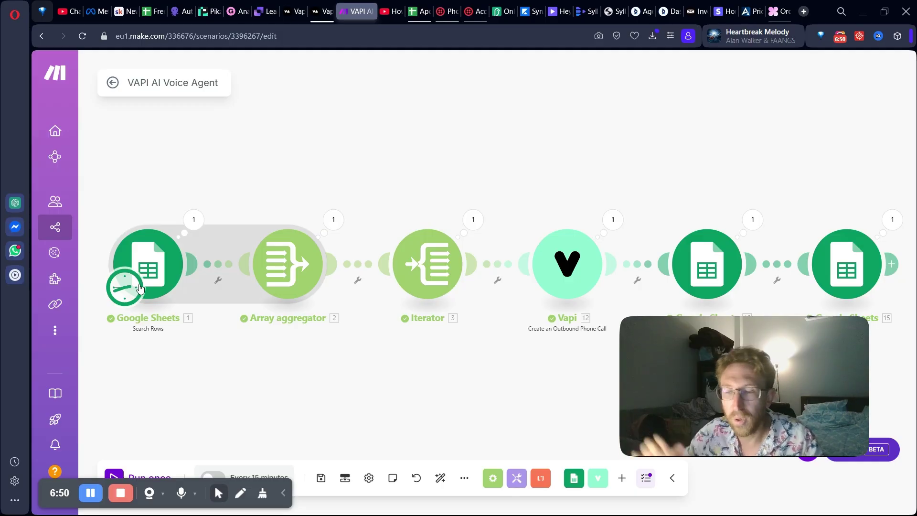
mouse_move(808, 380)
left_click_drag(808, 377, 817, 420)
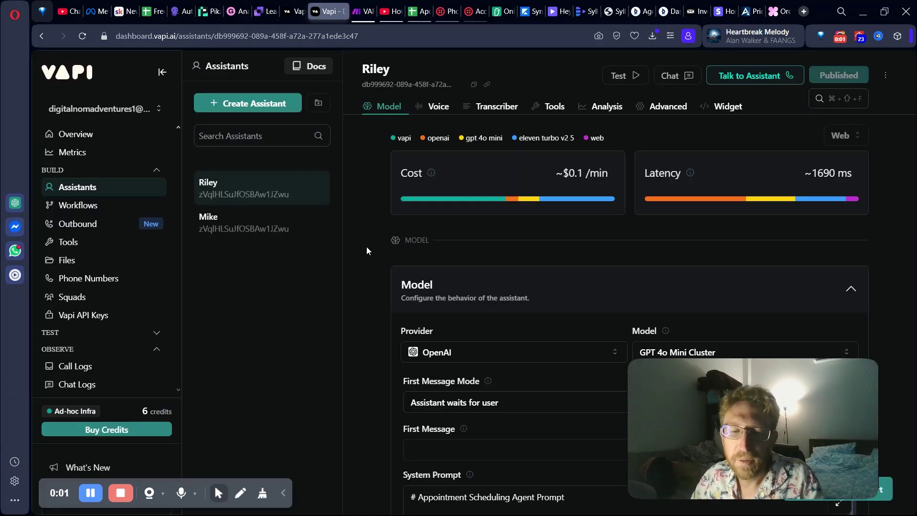
Expand Riley's Voice Configuration to check its 11labs settings, then return to the Model section
left_click(284, 493)
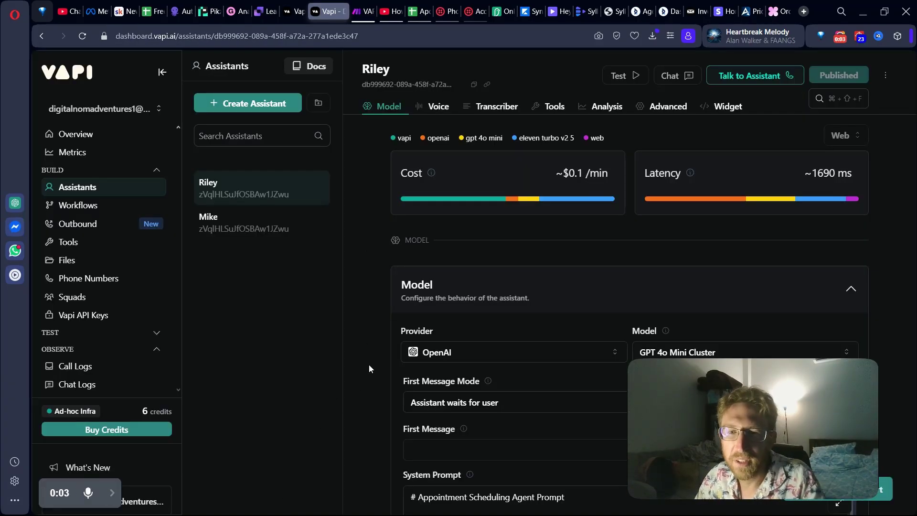
scroll(363, 368, "down", 10)
scroll(362, 375, "down", 2)
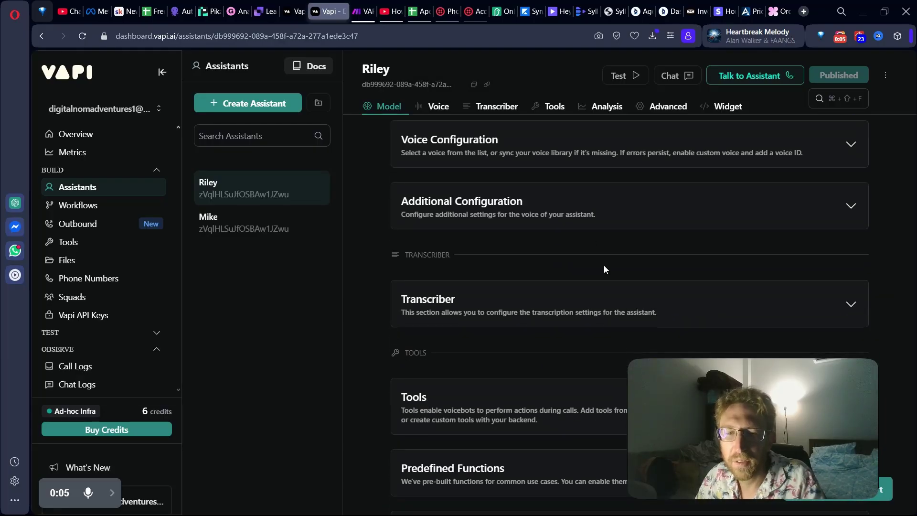
scroll(599, 188, "up", 1)
left_click(584, 203)
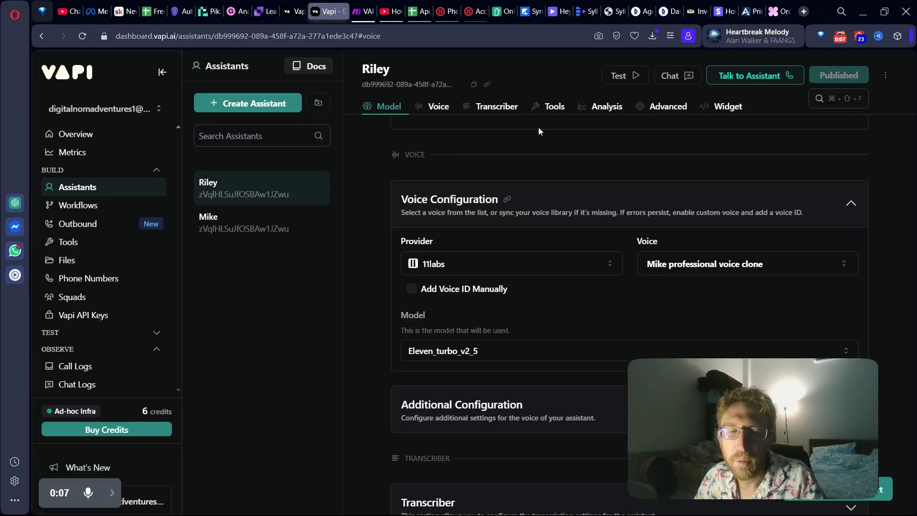
scroll(374, 236, "up", 12)
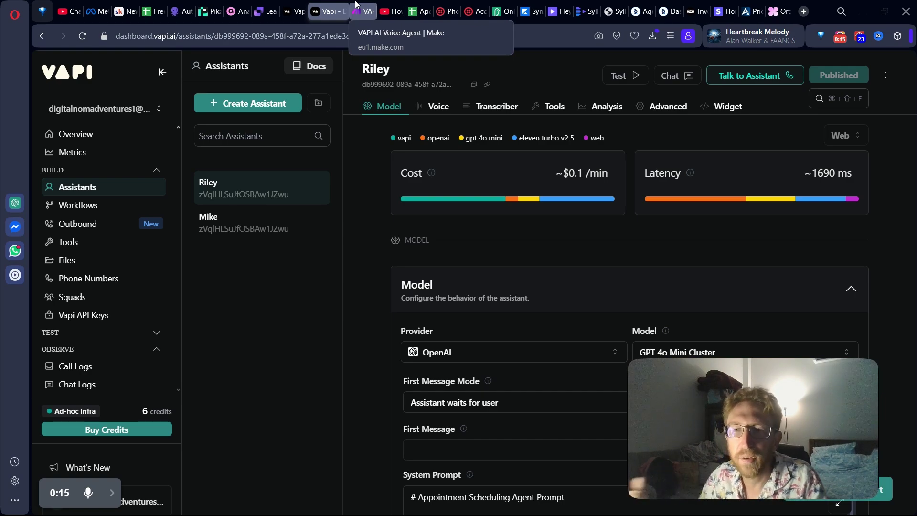
From Make's Scenarios list, open 'VAPI AI Voice Agent' and enter edit mode
left_click(356, 5)
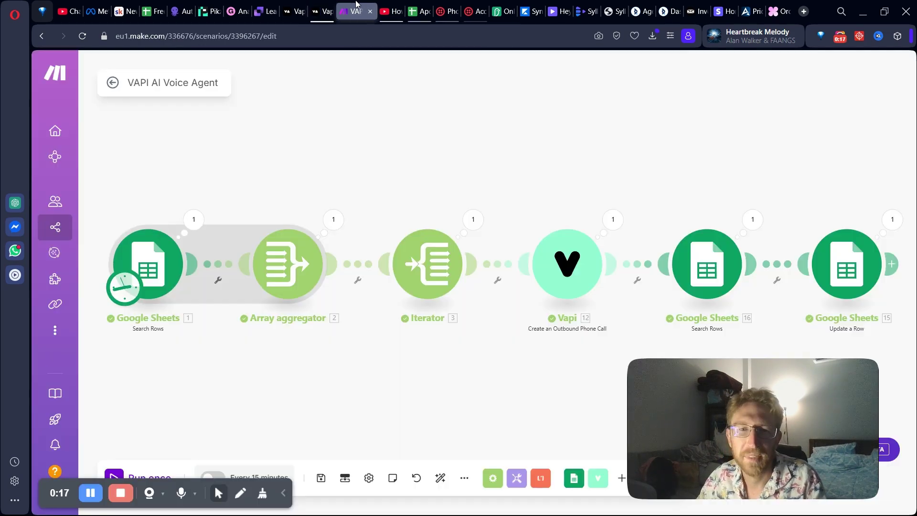
left_click(283, 496)
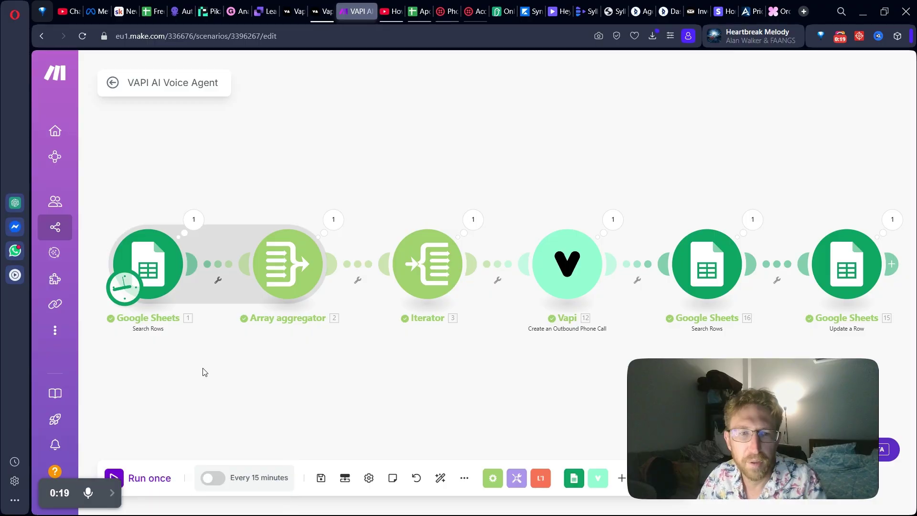
scroll(184, 390, "up", 2)
scroll(273, 316, "down", 1)
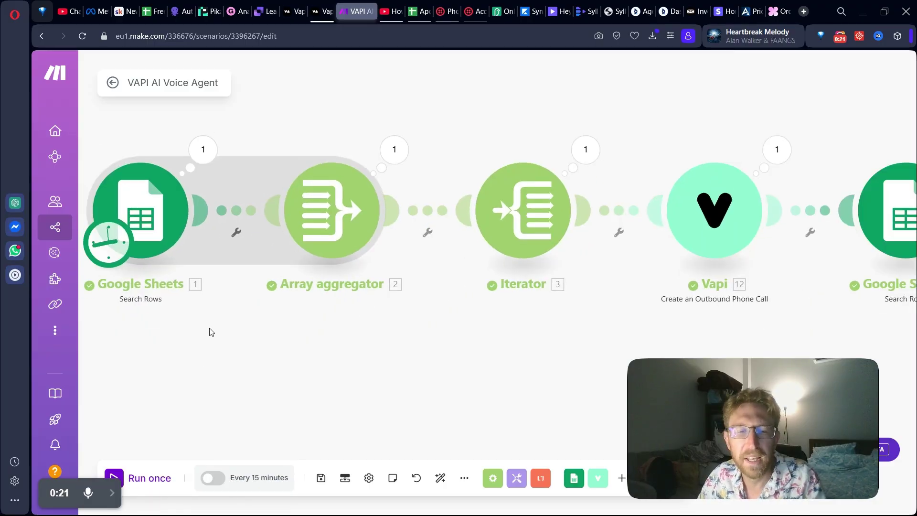
left_click_drag(209, 332, 317, 385)
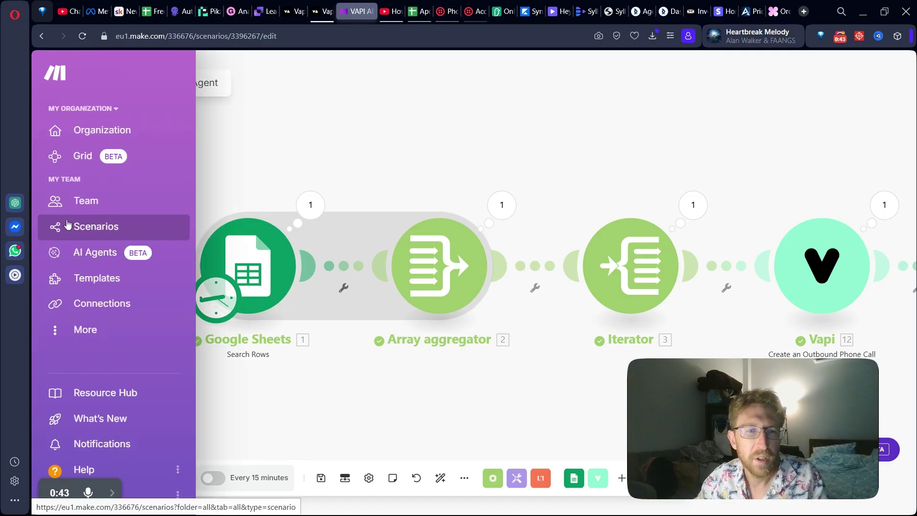
left_click(75, 227)
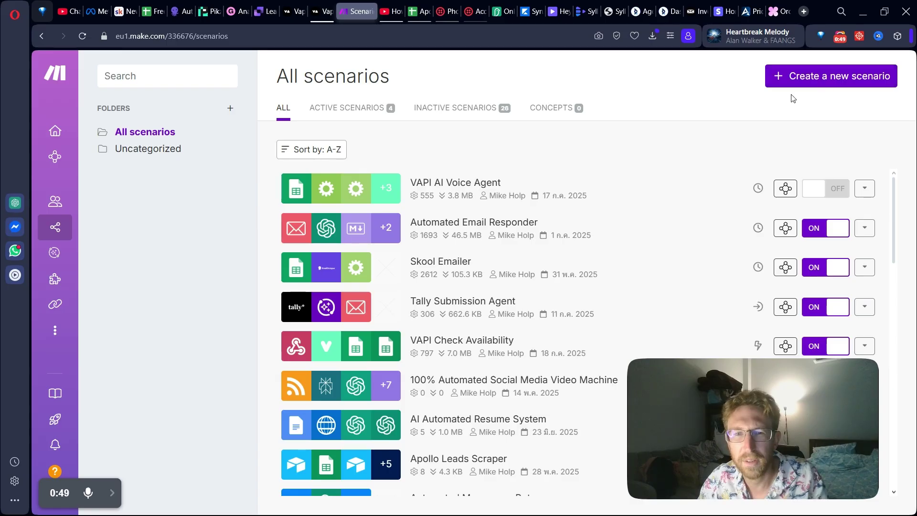
left_click(451, 186)
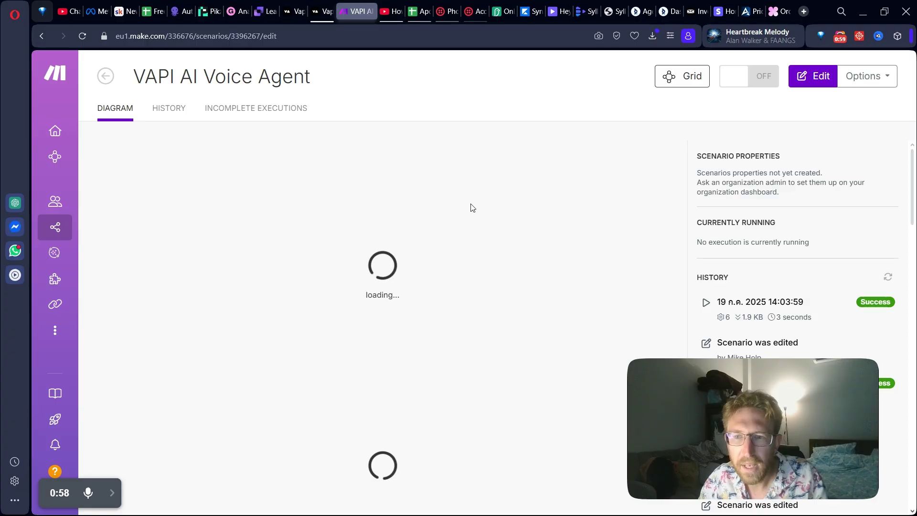
left_click(811, 80)
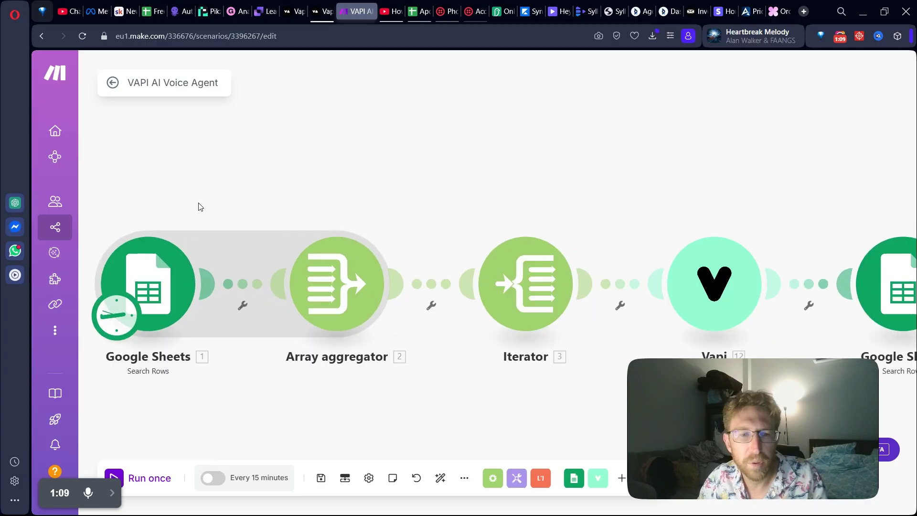
Keep Apollo Leads-Real Estate as the spreadsheet and Marketing Manager as the sheet in Search Rows
left_click(201, 263)
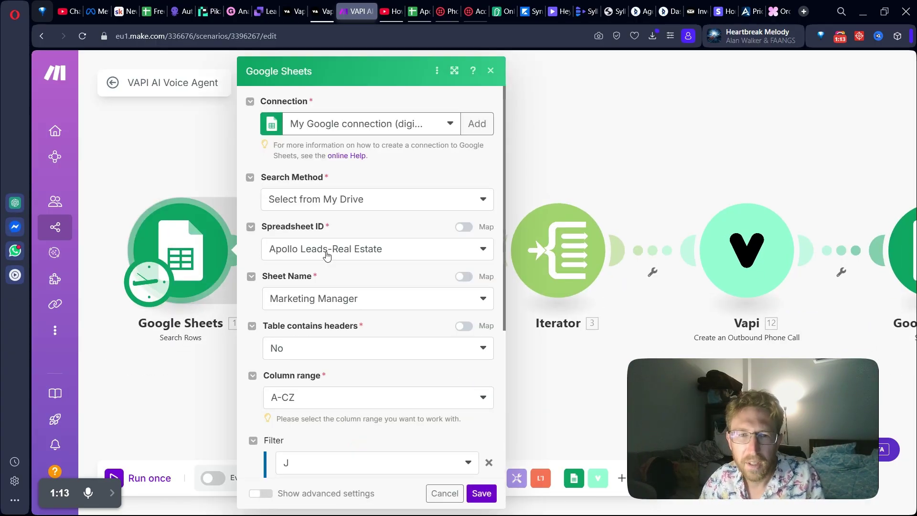
left_click(393, 249)
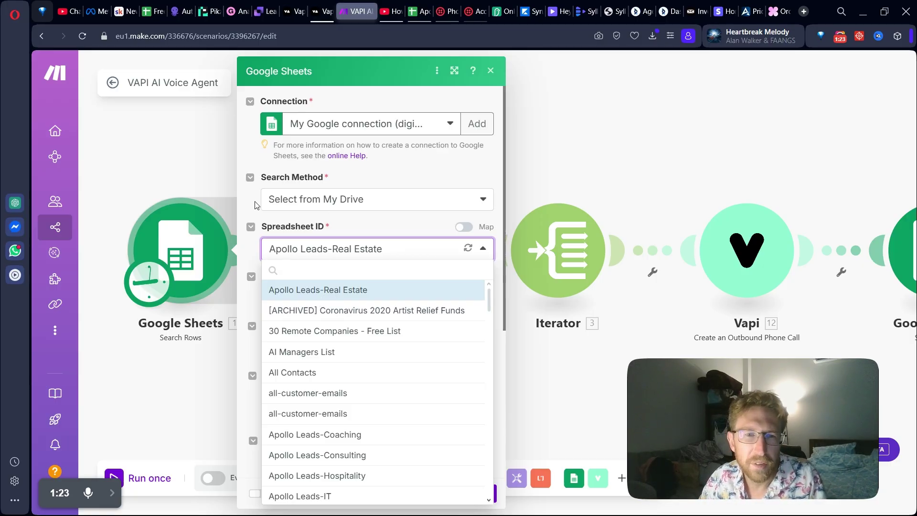
left_click(322, 298)
left_click(326, 304)
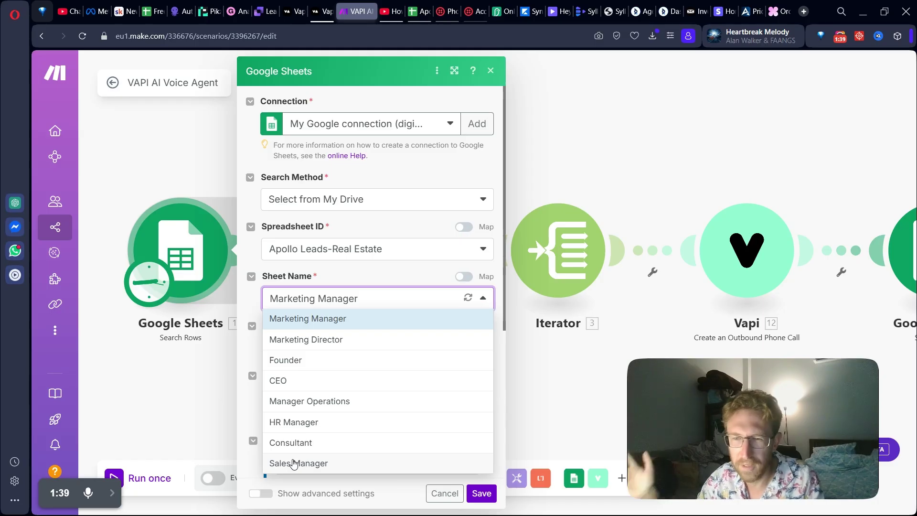
left_click(253, 251)
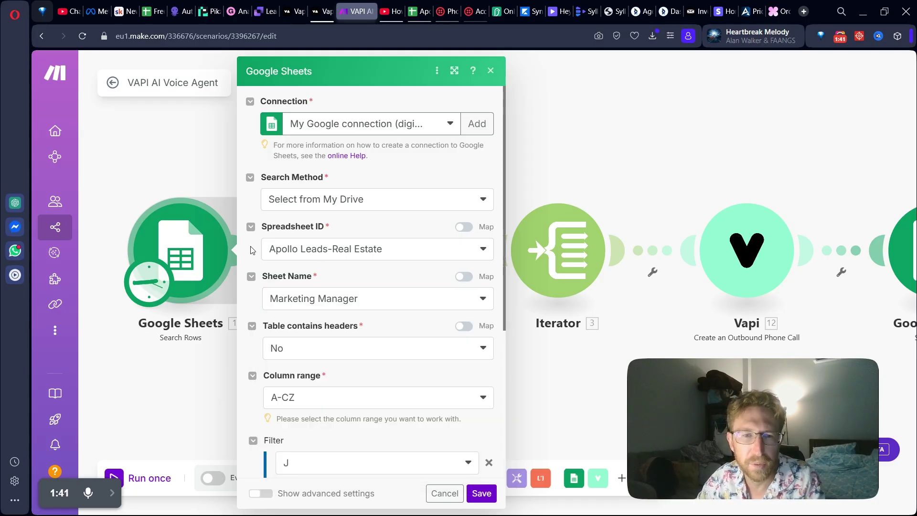
Set Table contains headers to Yes, check the filter column, then switch to the Apollo Leads-Real Estate spreadsheet
scroll(320, 328, "down", 3)
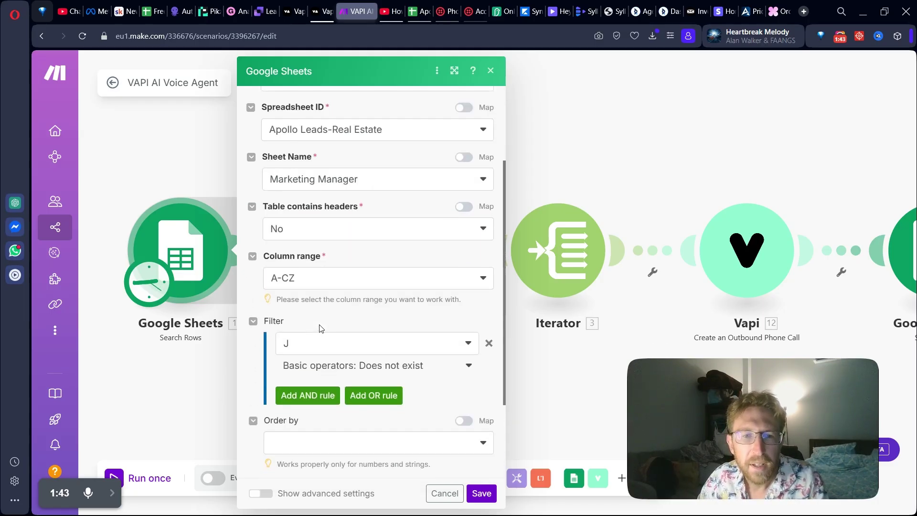
left_click(297, 234)
left_click(298, 251)
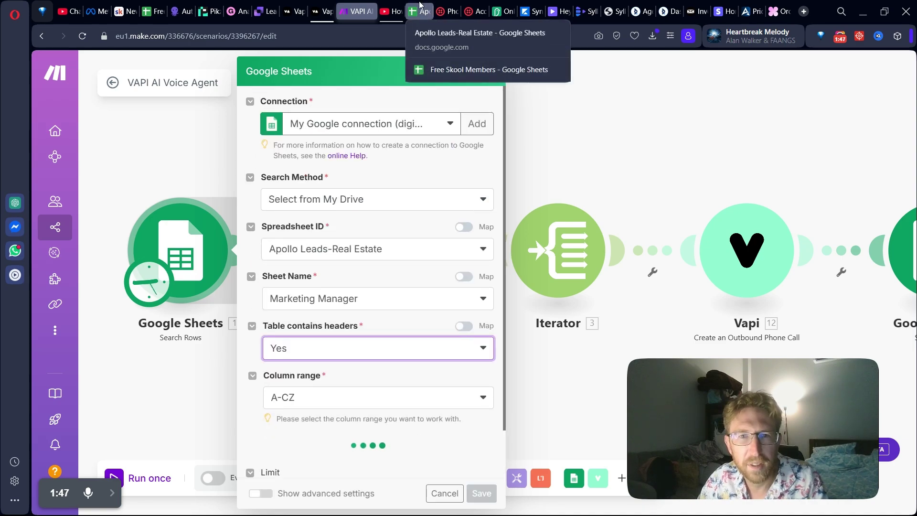
scroll(325, 433, "down", 4)
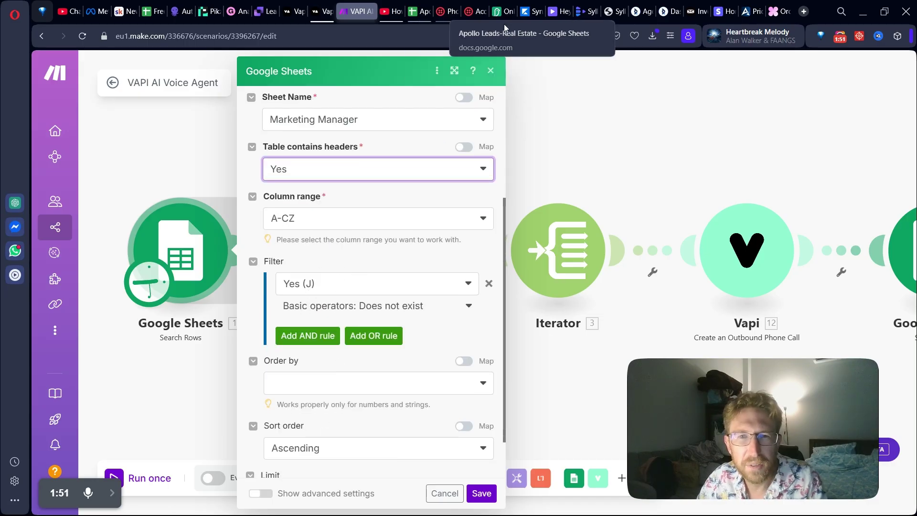
left_click(331, 287)
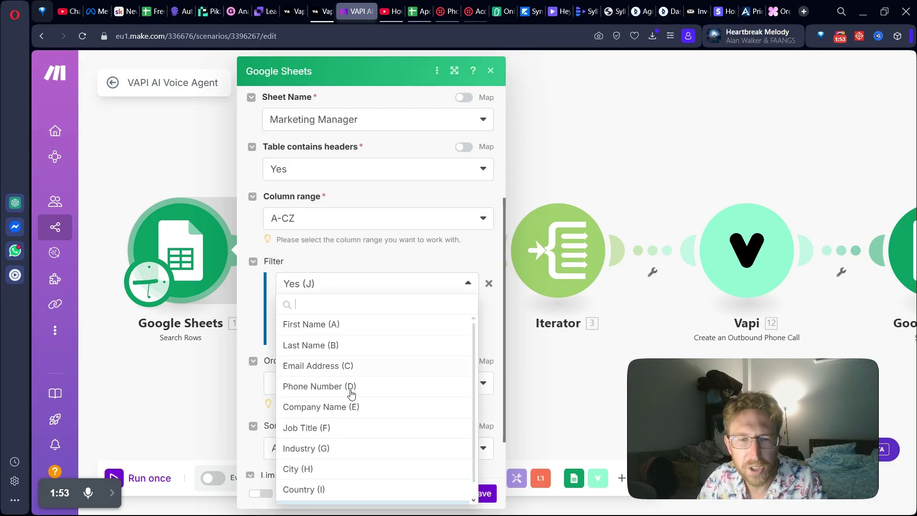
scroll(318, 458, "down", 1)
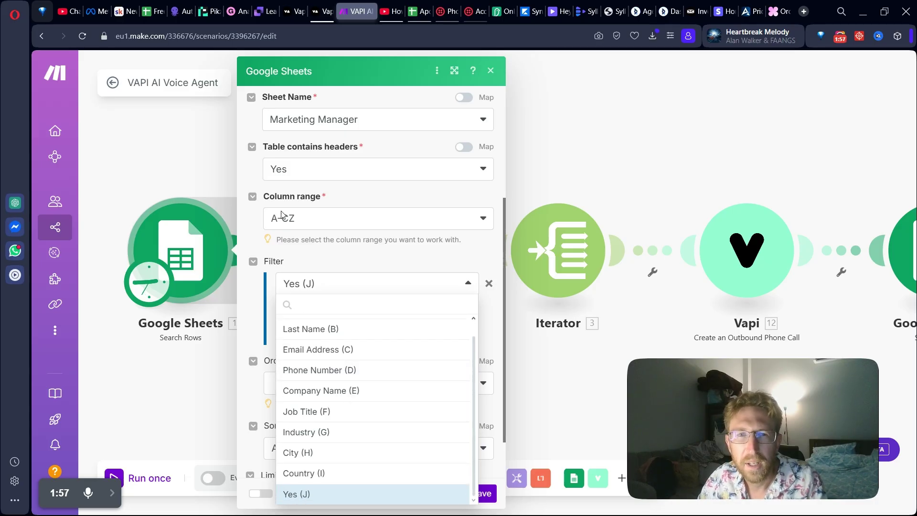
key("Escape")
left_click(412, 11)
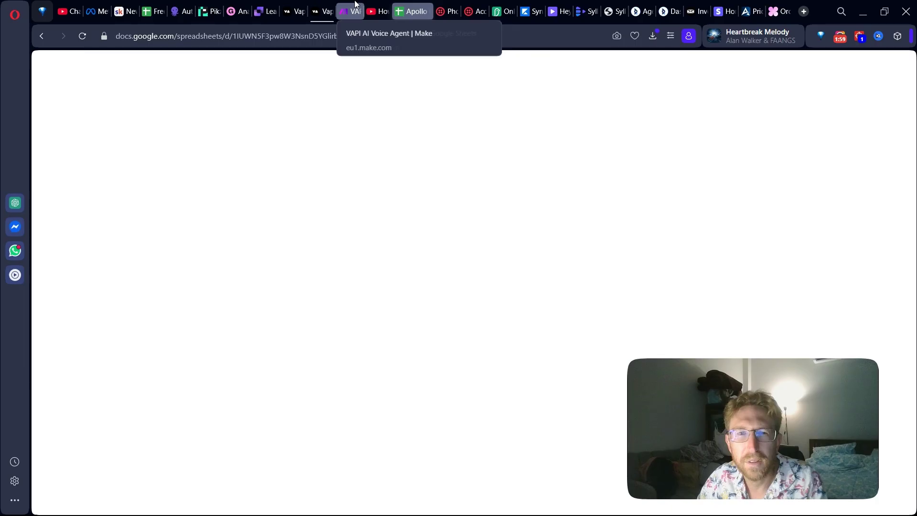
Change cell J1 from Yes to 'Called?' in the lead sheet, then go back to Make
left_click(727, 155)
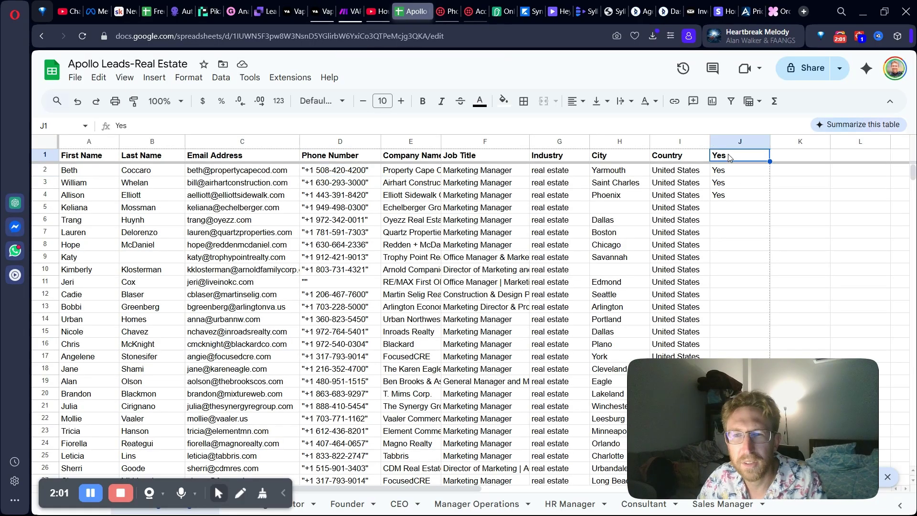
double_click(731, 153)
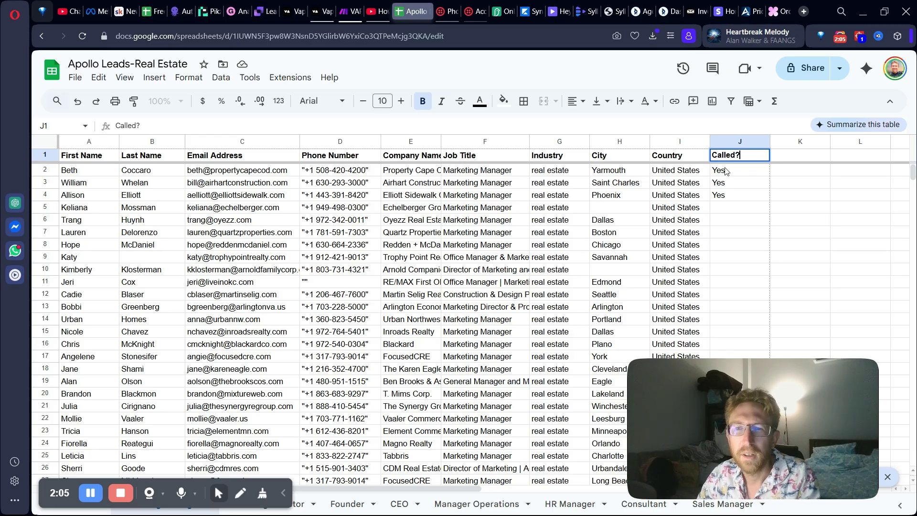
left_click(727, 172)
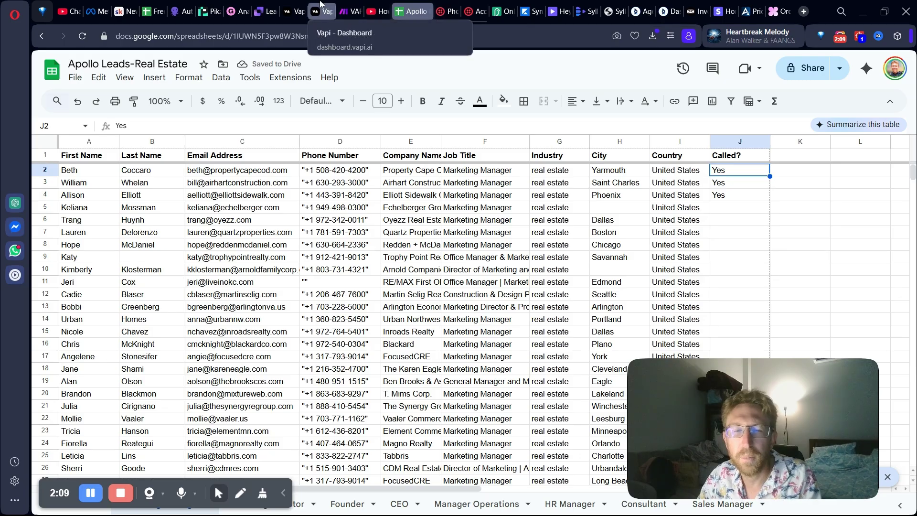
left_click(321, 6)
left_click(363, 11)
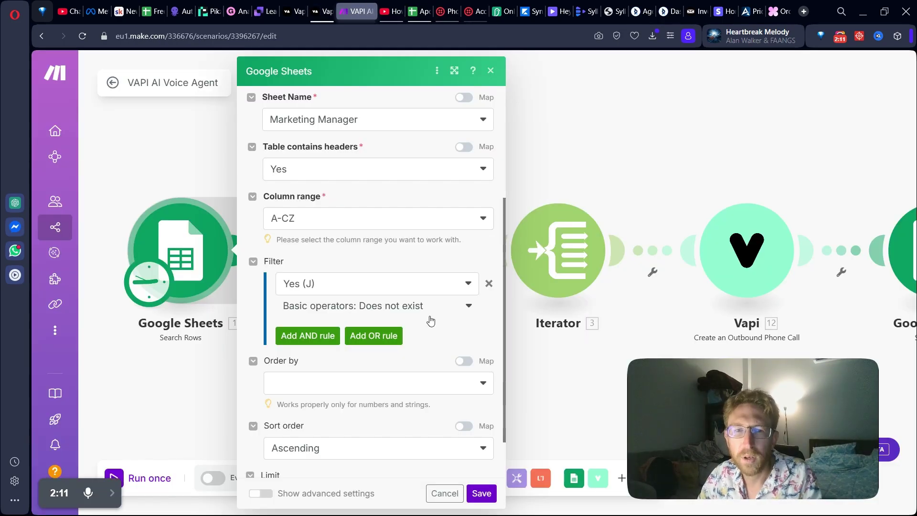
Keep Yes (J) as the filter column and Limit at 1, then save Search Rows
left_click(347, 287)
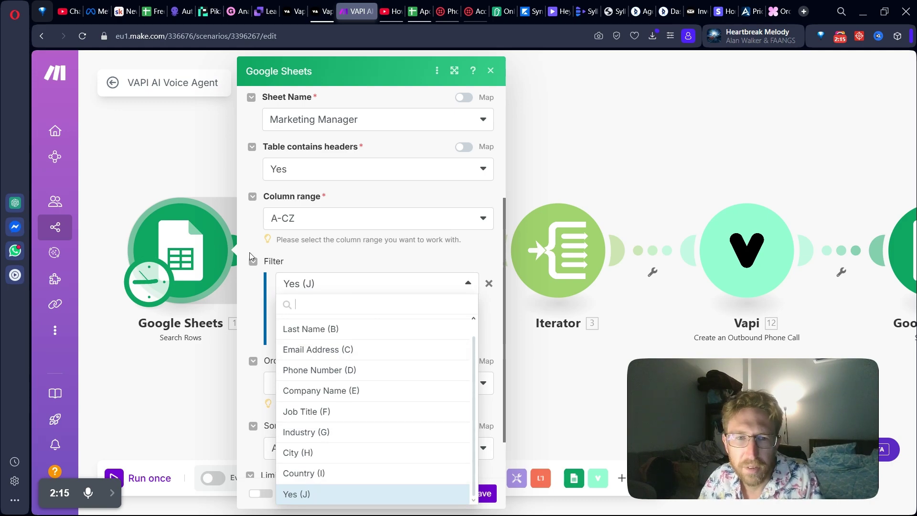
left_click(323, 269)
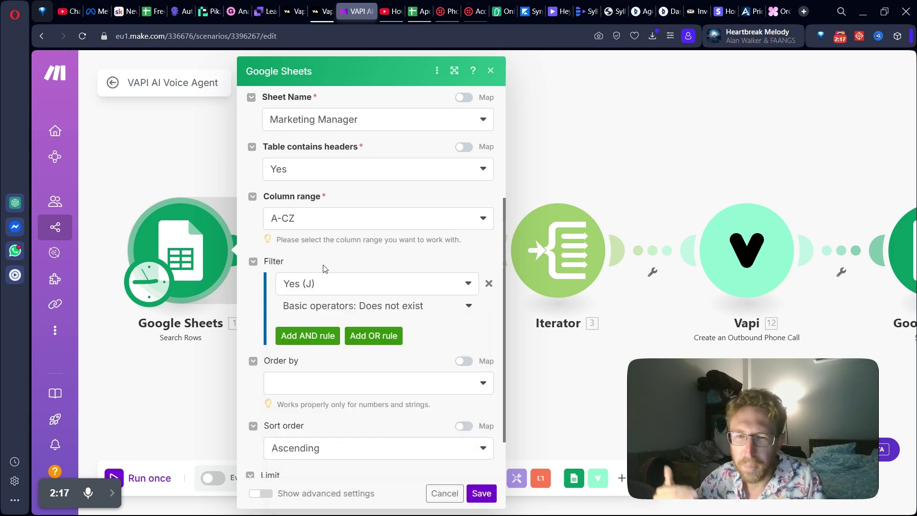
scroll(341, 300, "down", 1)
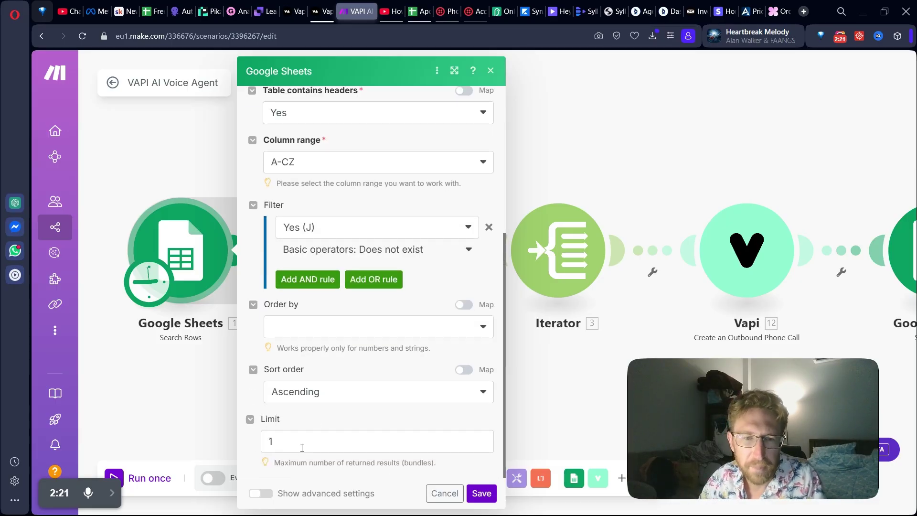
double_click(264, 436)
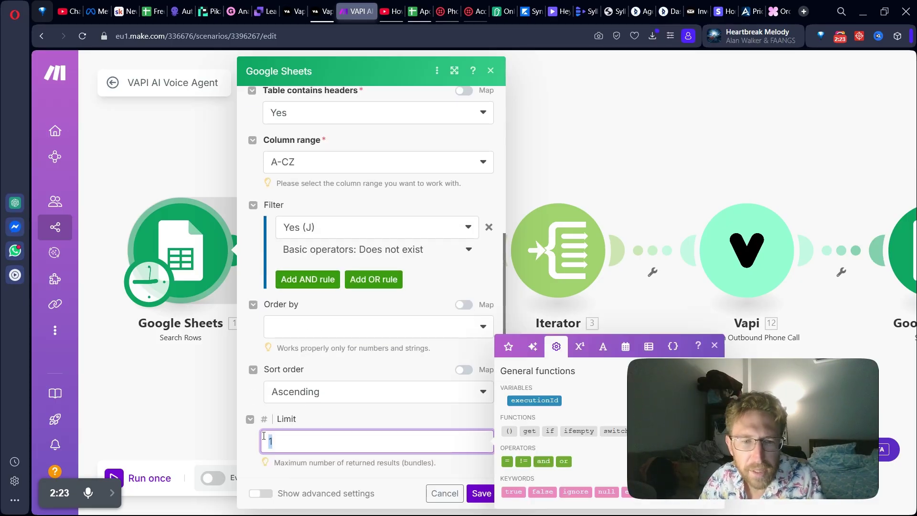
left_click(257, 451)
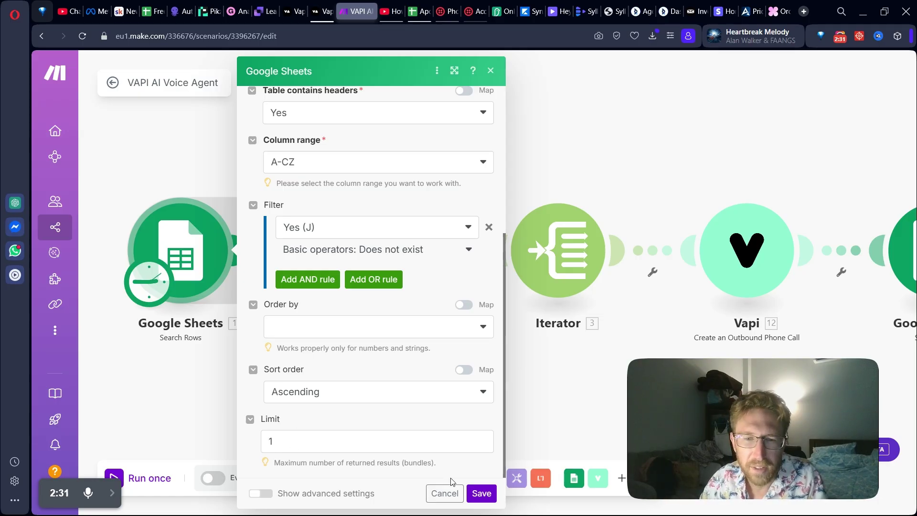
left_click(482, 494)
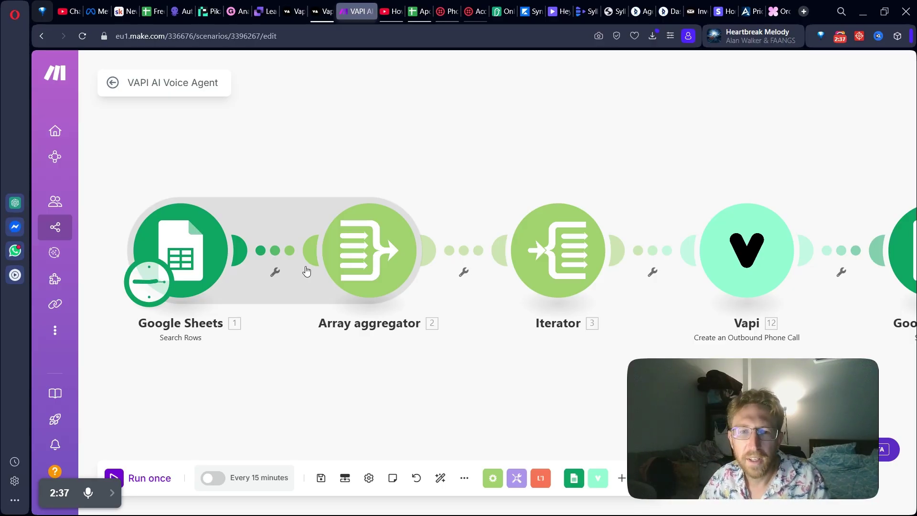
Confirm the Array aggregator collects First Name (A) and Phone Number (D), then save it
left_click(387, 264)
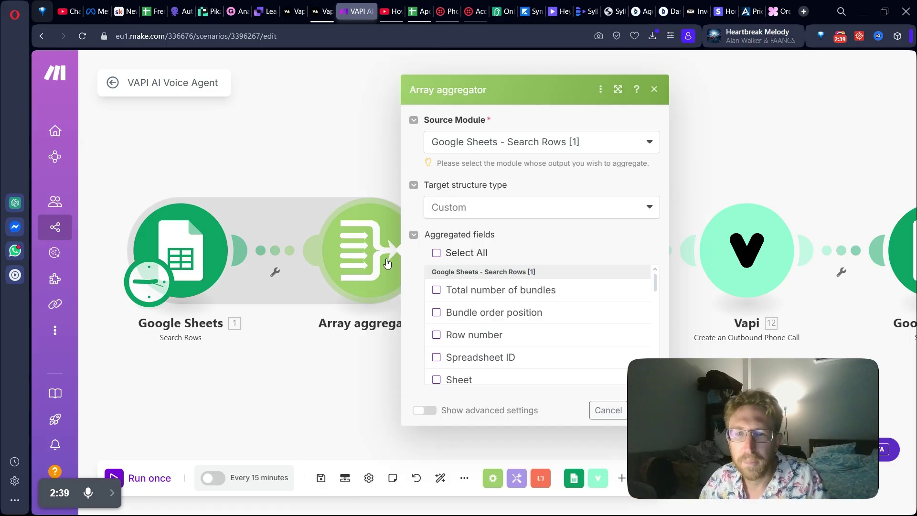
scroll(486, 323, "down", 3)
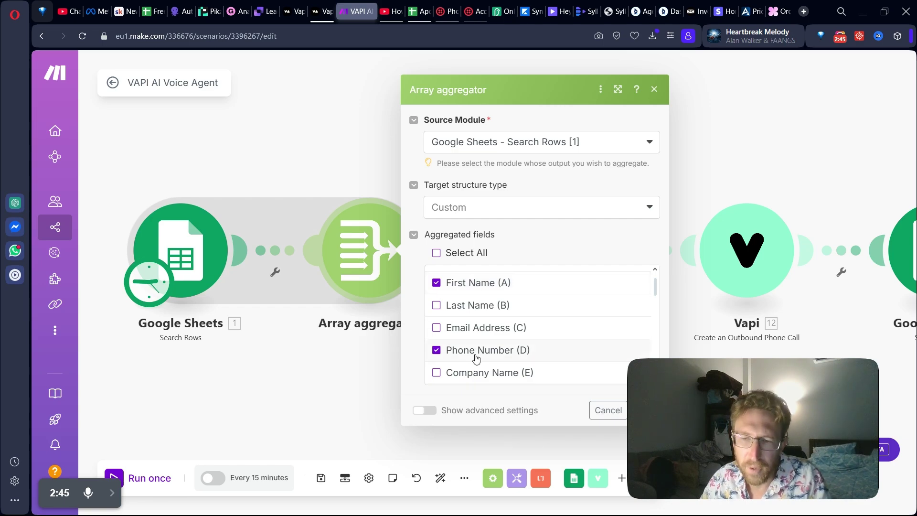
left_click_drag(739, 391, 775, 395)
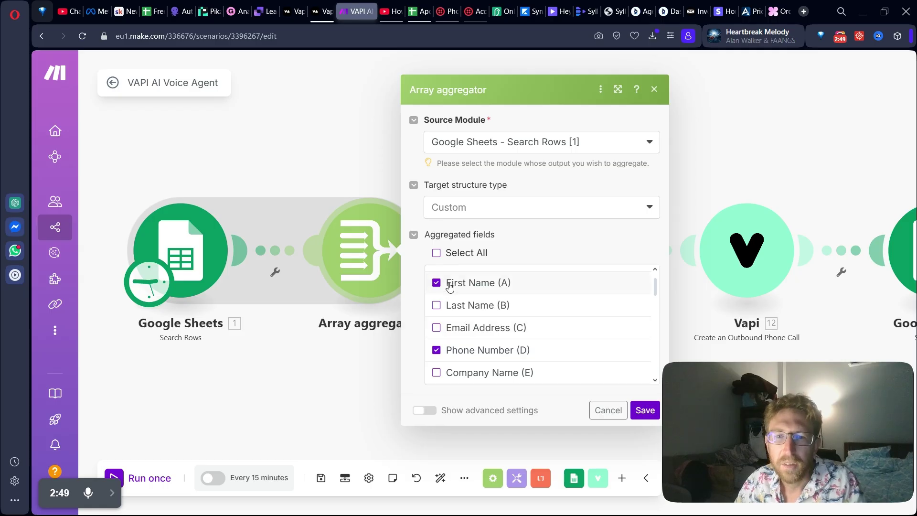
left_click(649, 409)
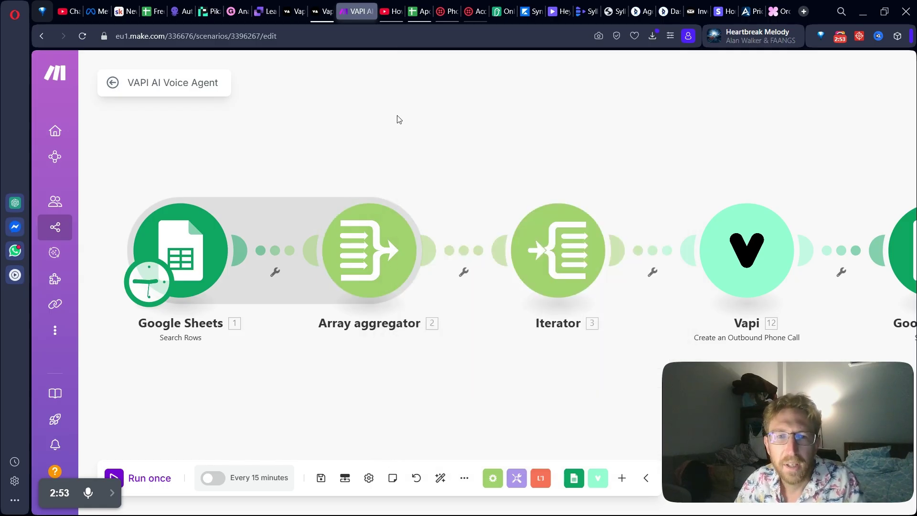
right_click(436, 148)
left_click(436, 127)
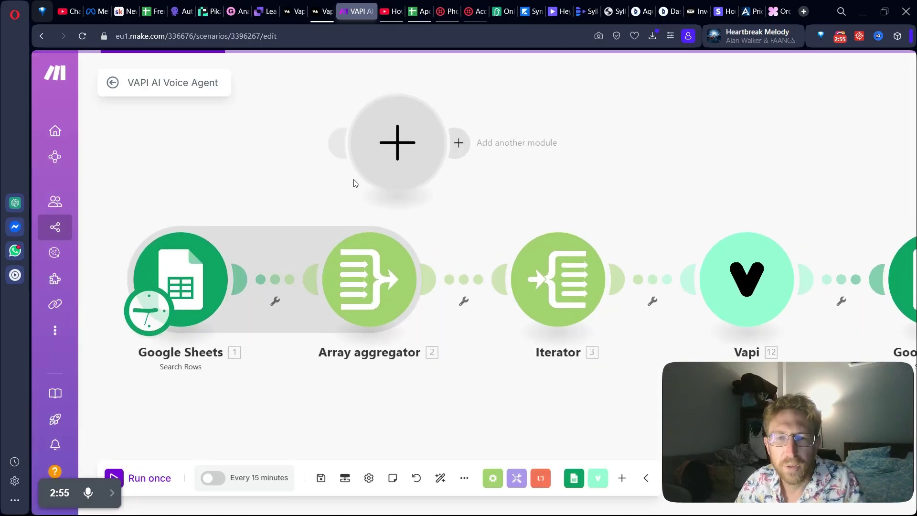
left_click(424, 167)
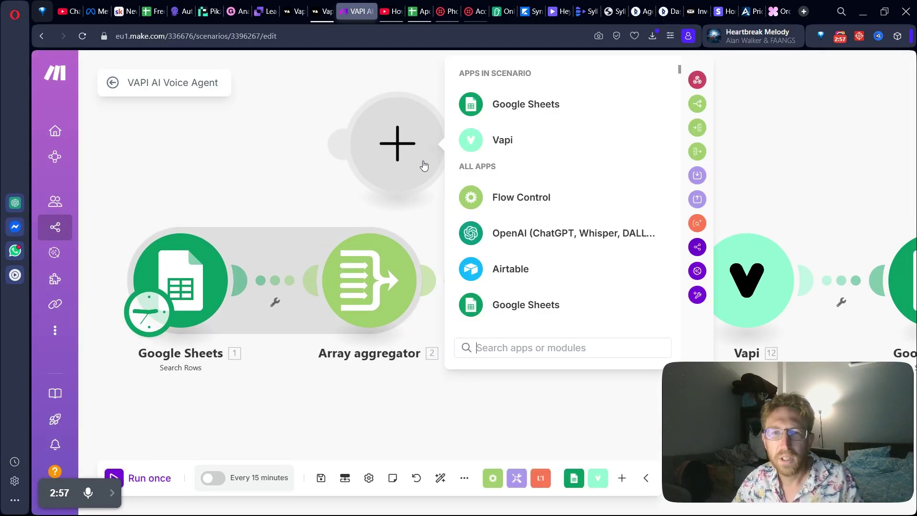
type("array")
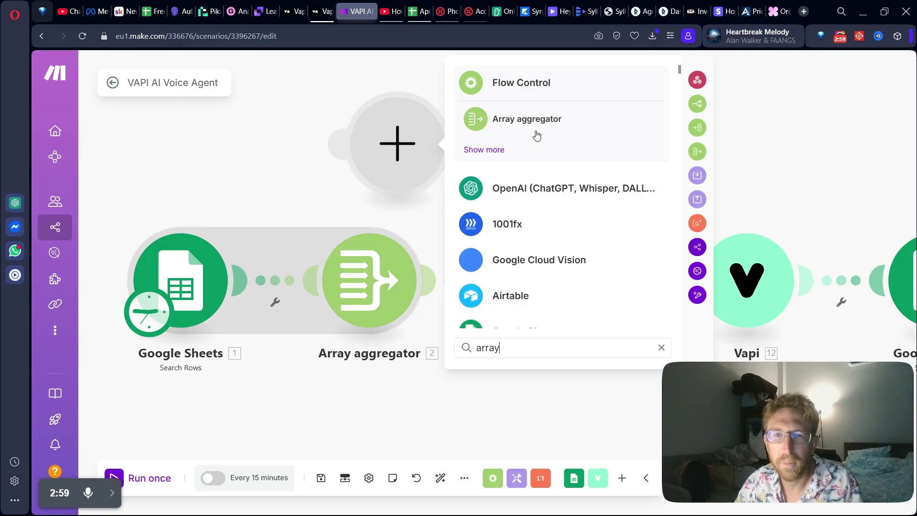
left_click(537, 127)
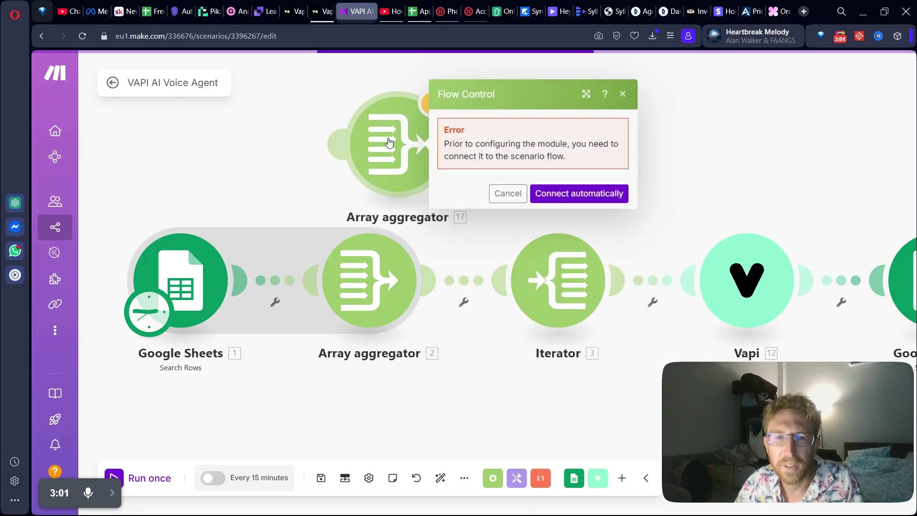
right_click(392, 146)
left_click(446, 269)
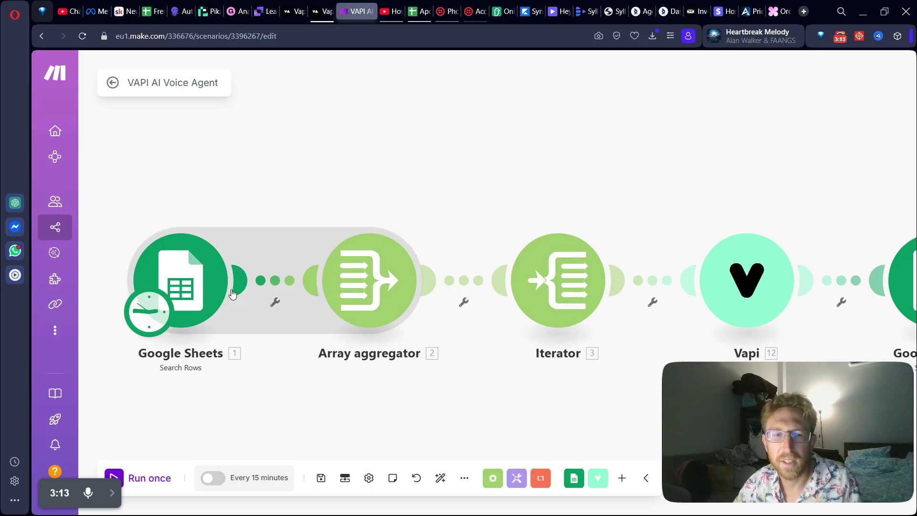
Set the Search Rows result limit to 10 and save the module
left_click(185, 284)
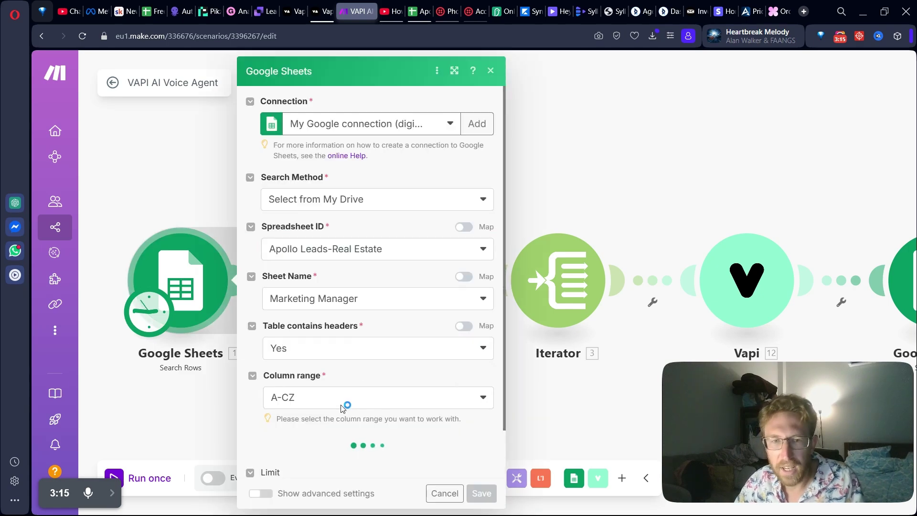
scroll(343, 406, "down", 1)
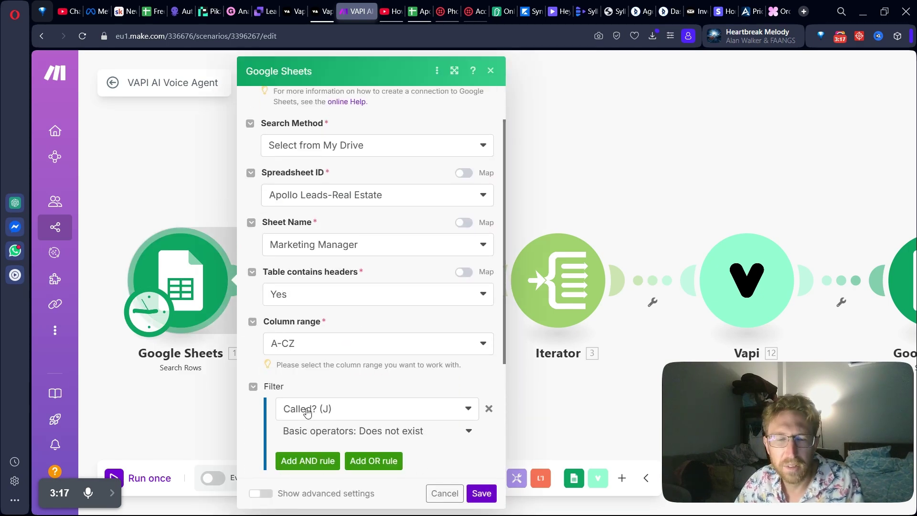
scroll(336, 456, "down", 4)
left_click(268, 439)
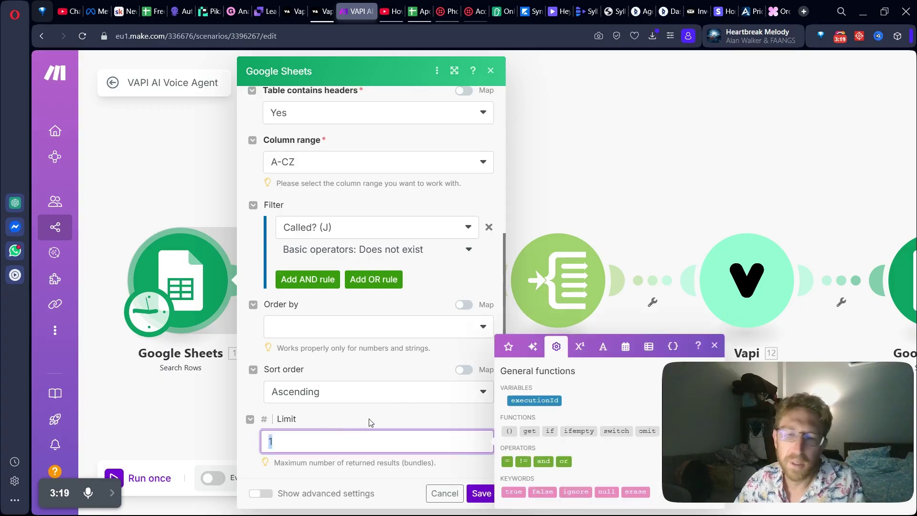
type("10")
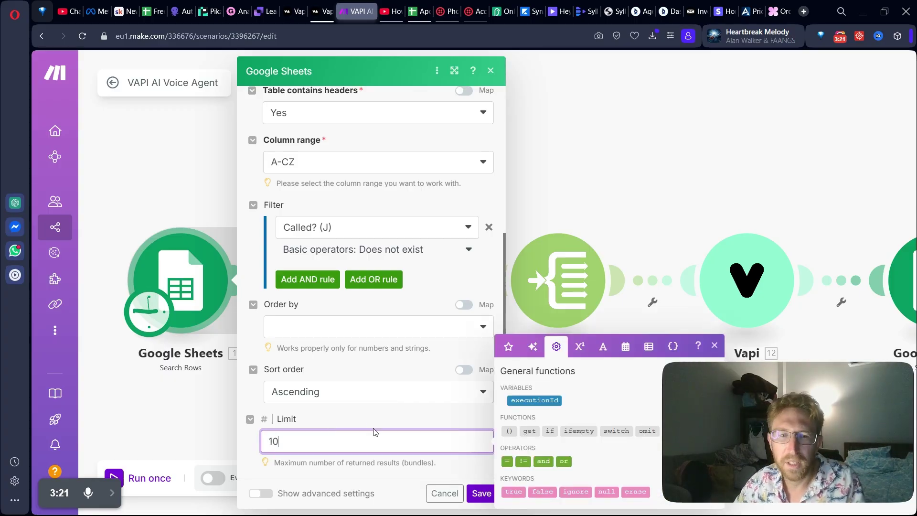
left_click(255, 399)
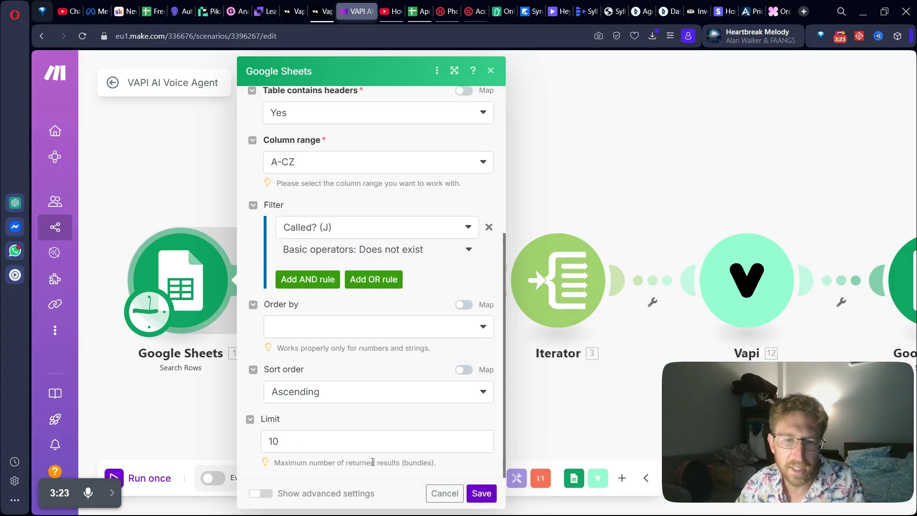
left_click(480, 493)
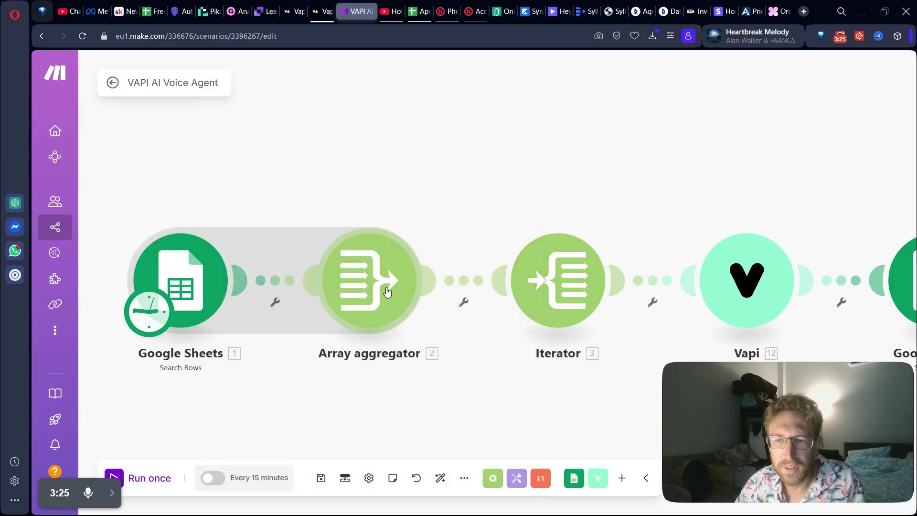
Confirm the Iterator uses the 2. Array[] input and save its settings
left_click(559, 293)
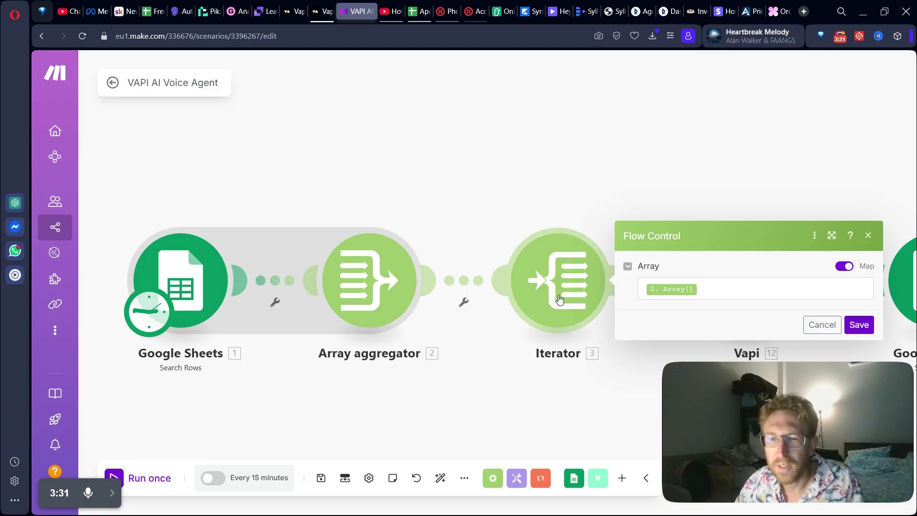
left_click_drag(576, 421, 456, 407)
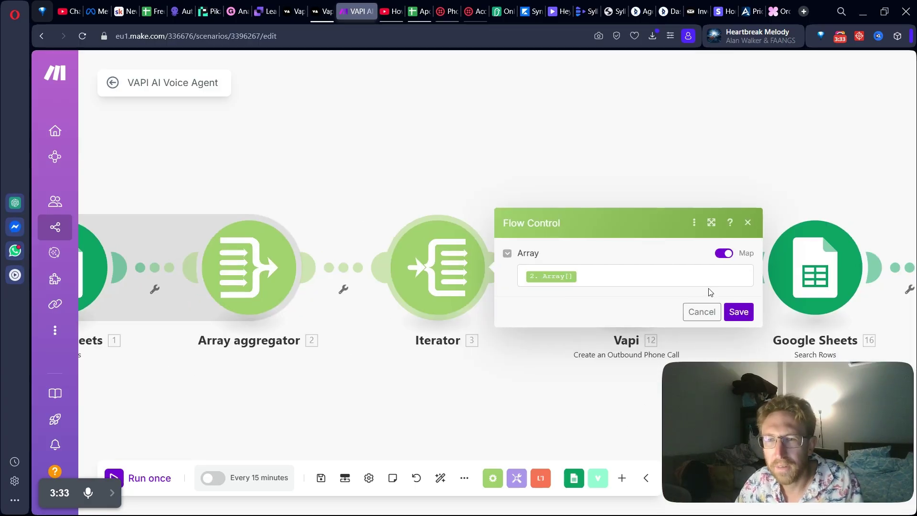
left_click(739, 314)
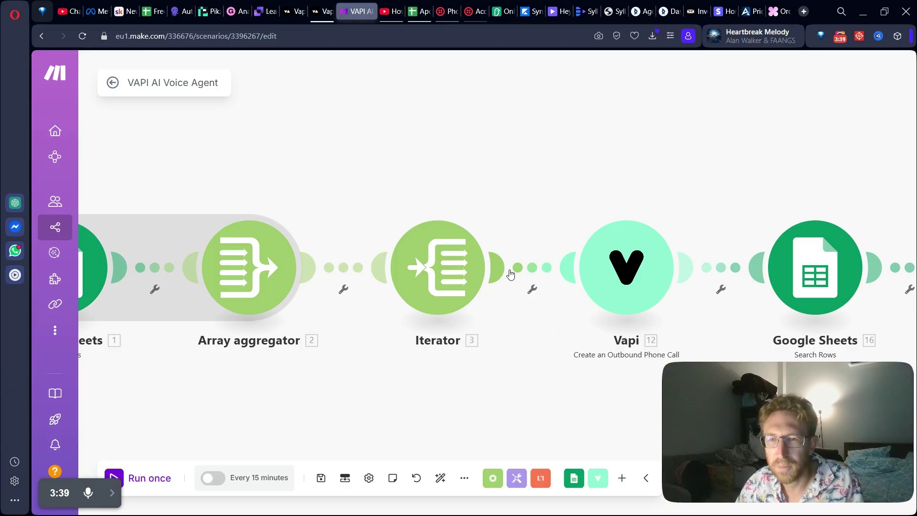
Unlink the Iterator from the Vapi module and shift Vapi and Sheets modules right
right_click(532, 271)
left_click(576, 300)
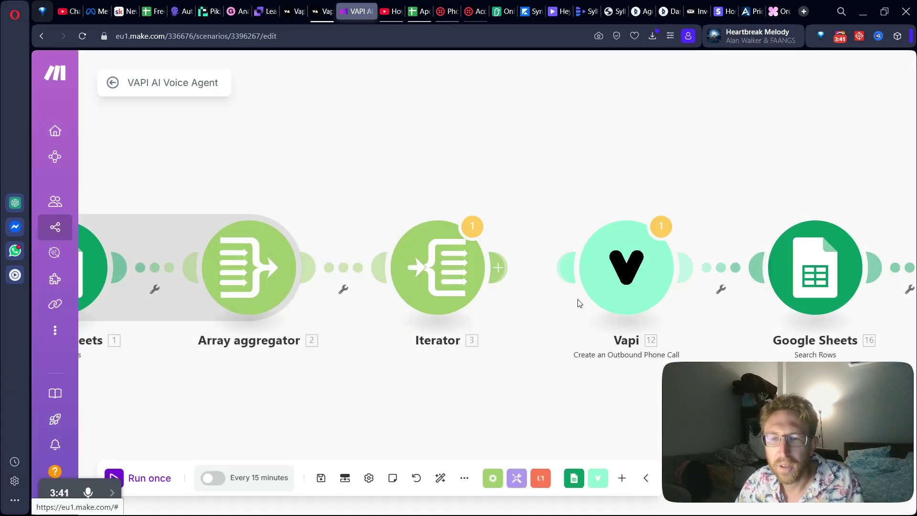
left_click_drag(646, 178, 379, 149)
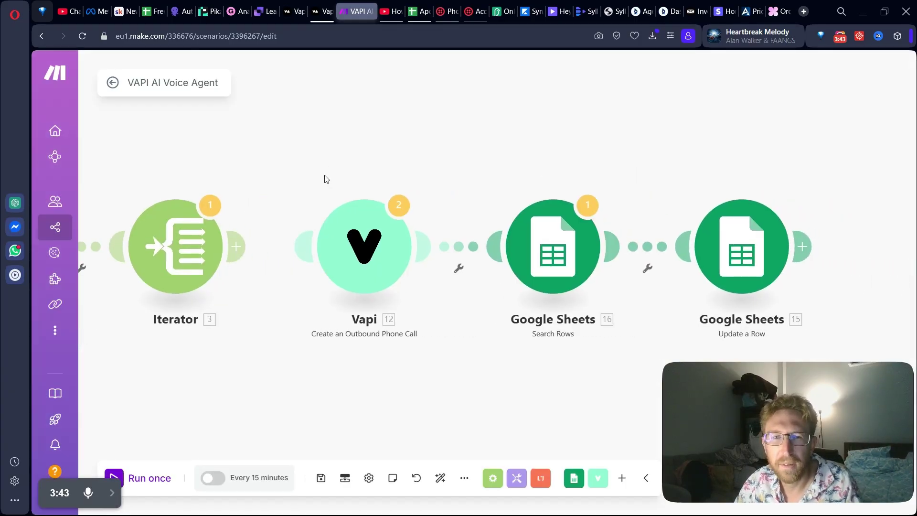
left_click_drag(324, 176, 914, 381)
left_click_drag(376, 251, 463, 260)
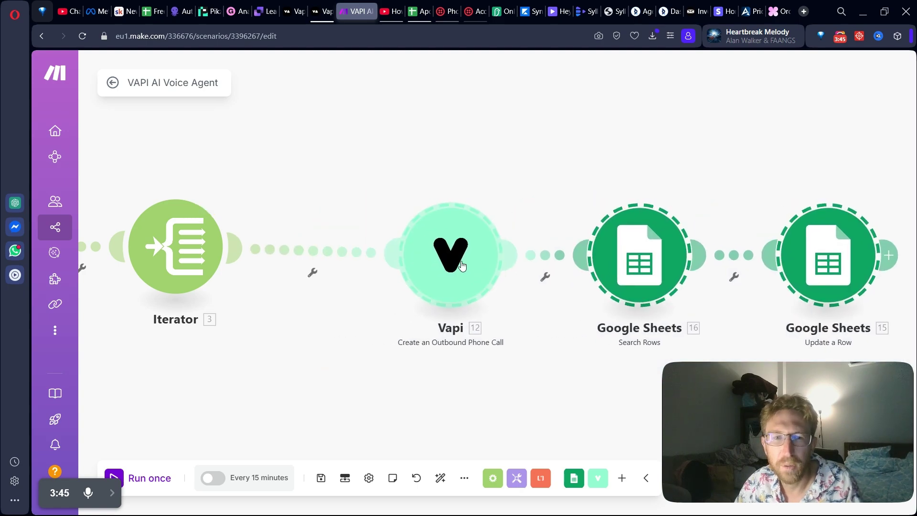
right_click(334, 255)
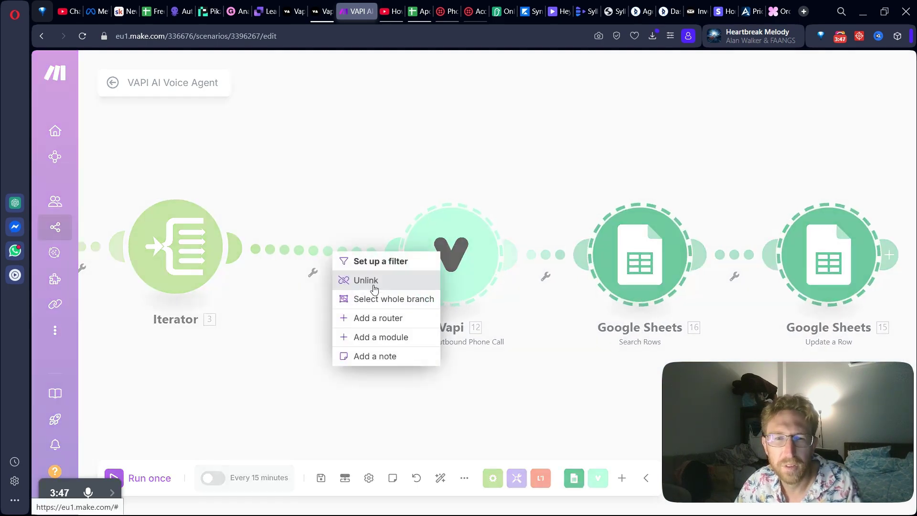
left_click(373, 281)
Add a Sleep module after the Iterator with a 180-second delay and save it
left_click(237, 246)
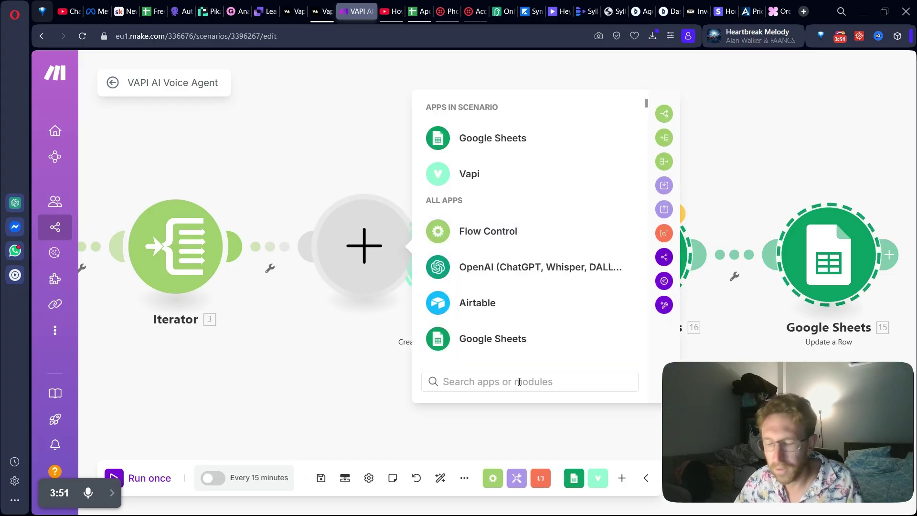
type("sleep")
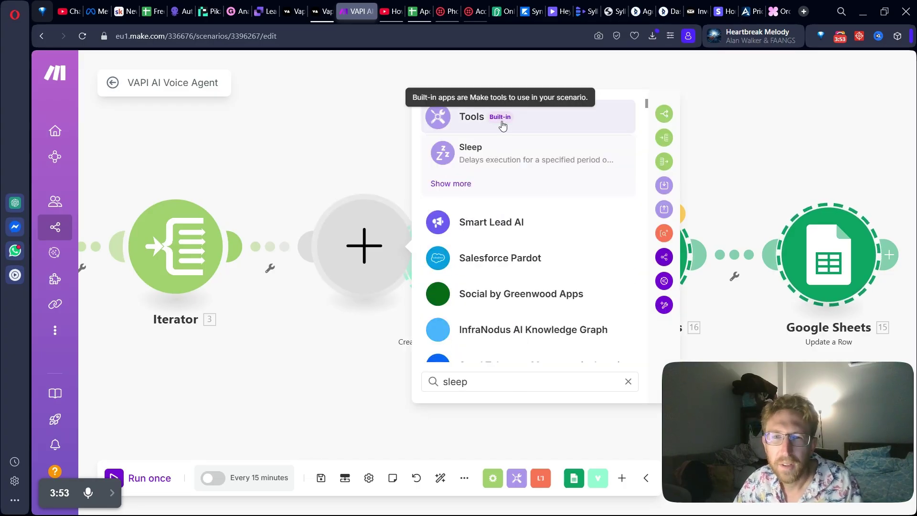
left_click(487, 152)
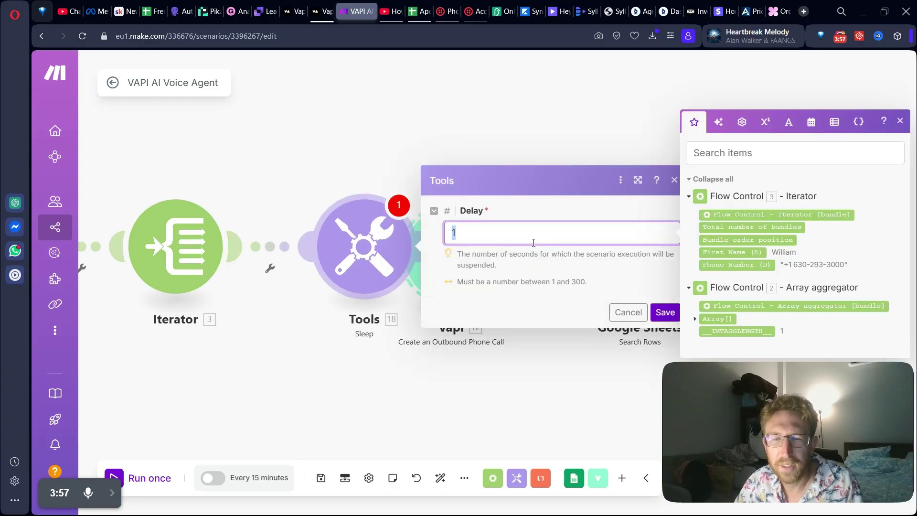
type("3")
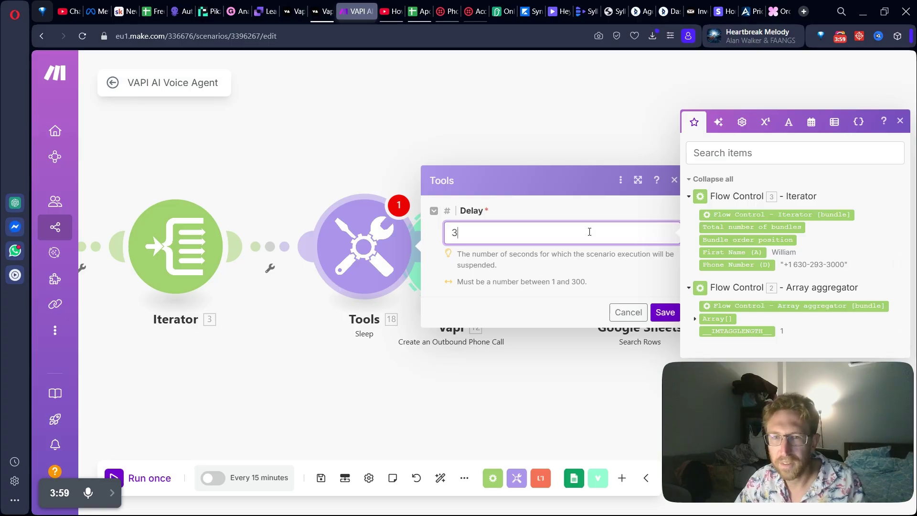
key("BackSpace")
type("180")
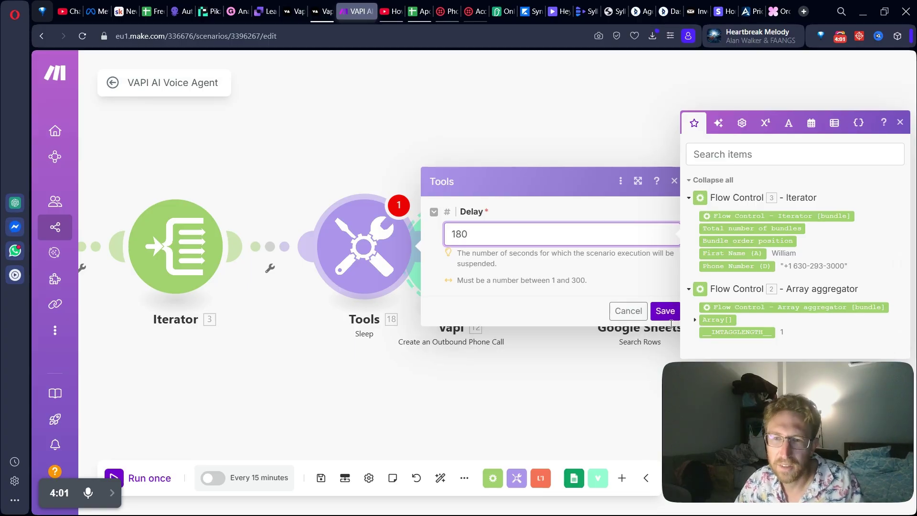
left_click(664, 311)
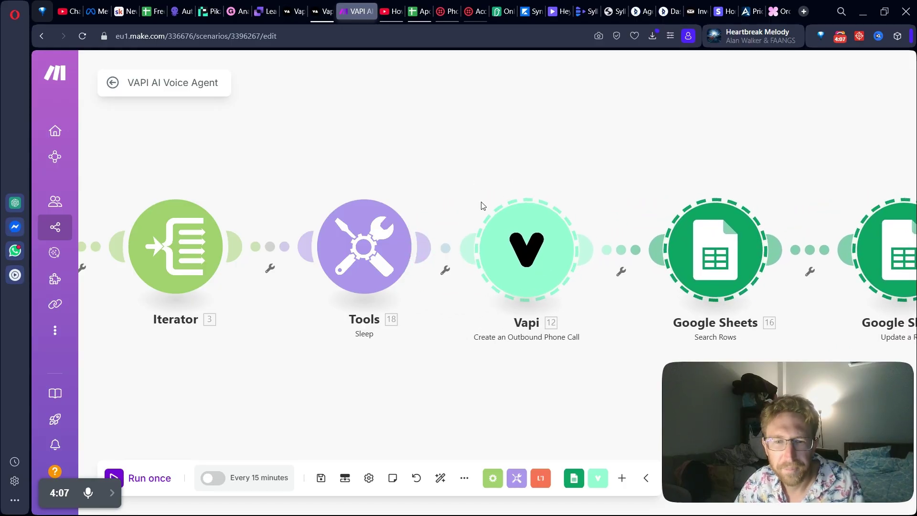
Auto-align all scenario modules into a tidy row
left_click(440, 479)
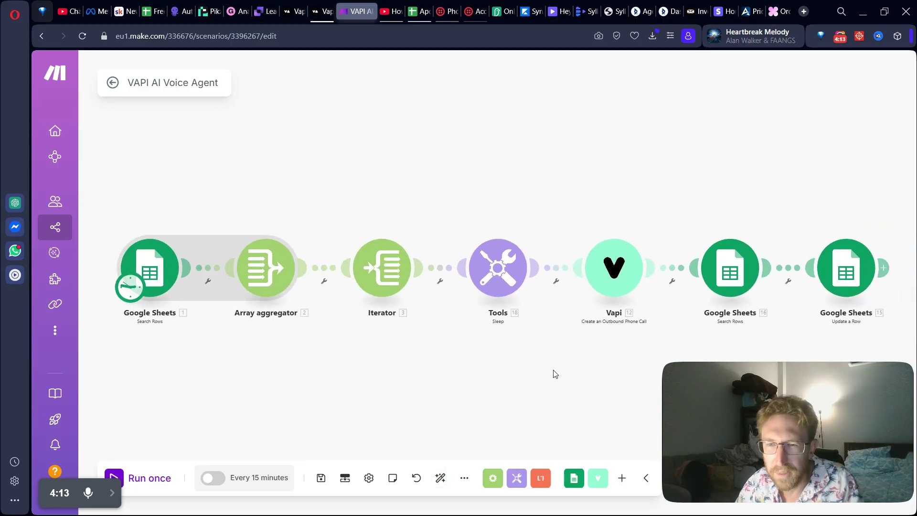
scroll(554, 371, "up", 2)
left_click_drag(527, 413, 375, 422)
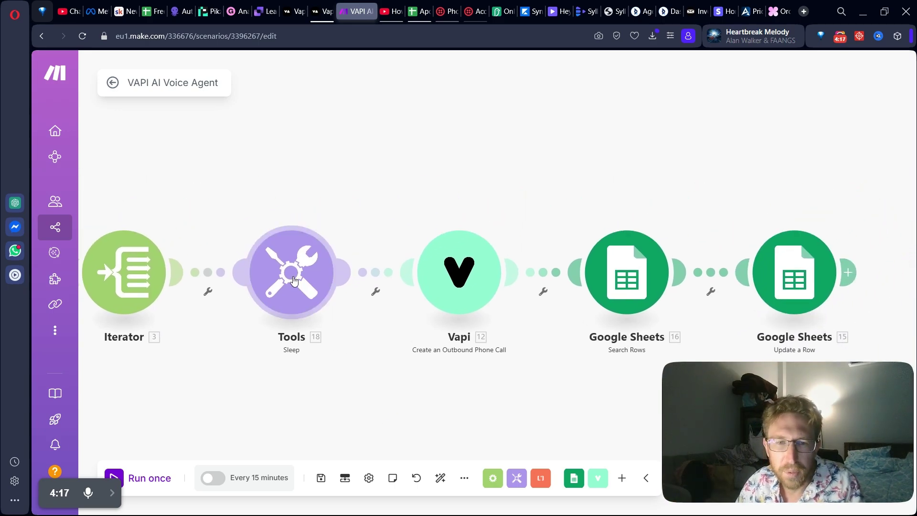
left_click(461, 281)
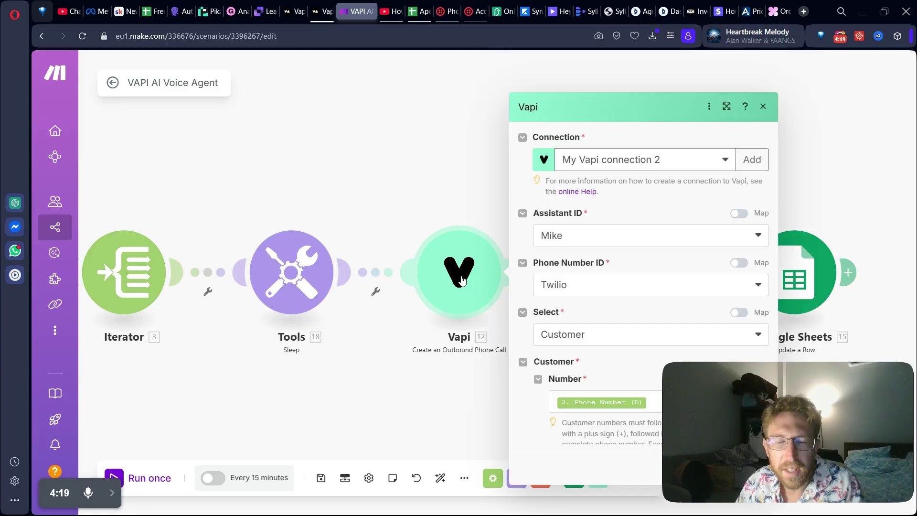
right_click(353, 163)
left_click(379, 178)
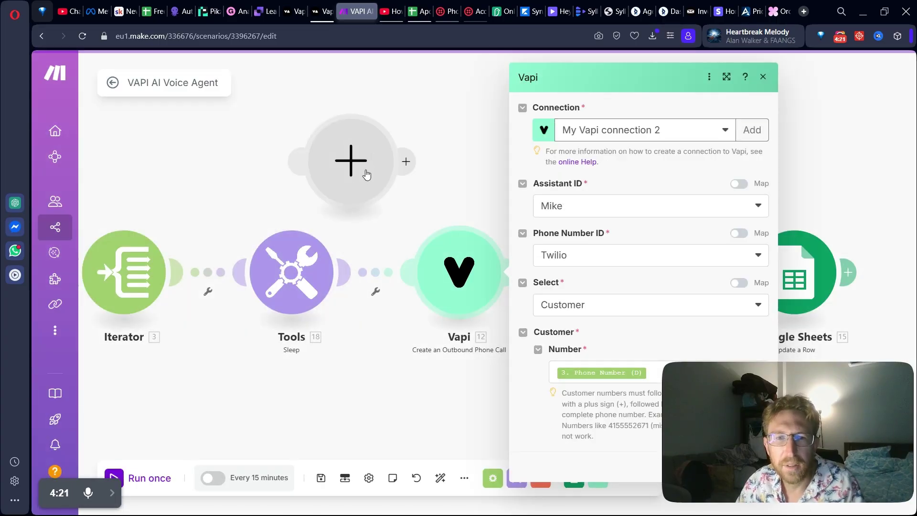
left_click(373, 146)
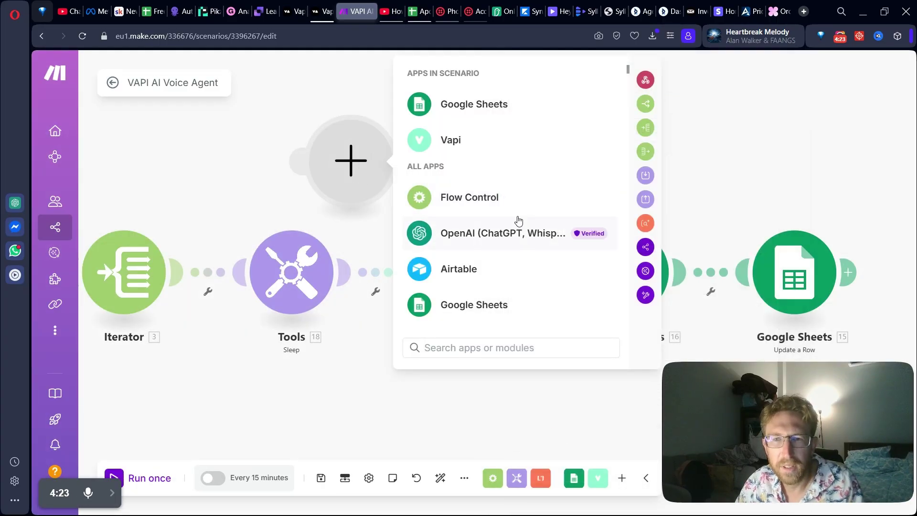
scroll(535, 216, "down", 10)
scroll(539, 205, "down", 20)
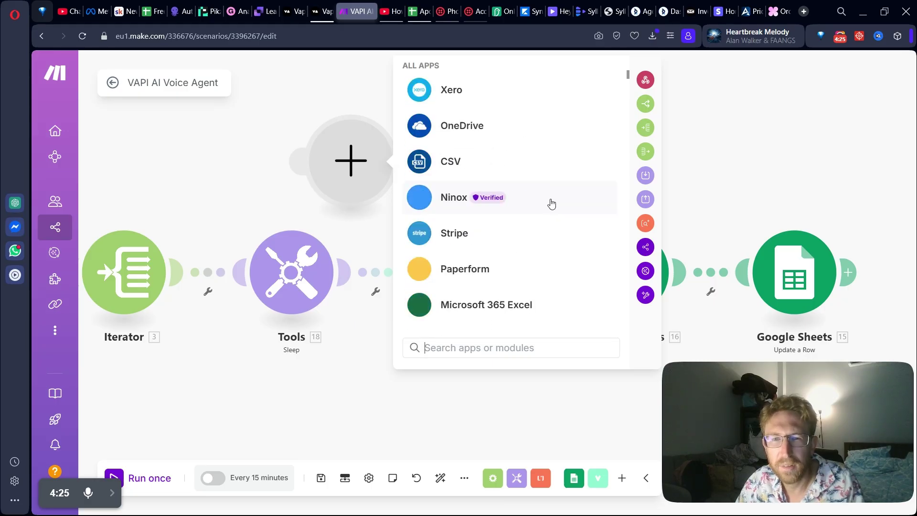
scroll(554, 206, "down", 20)
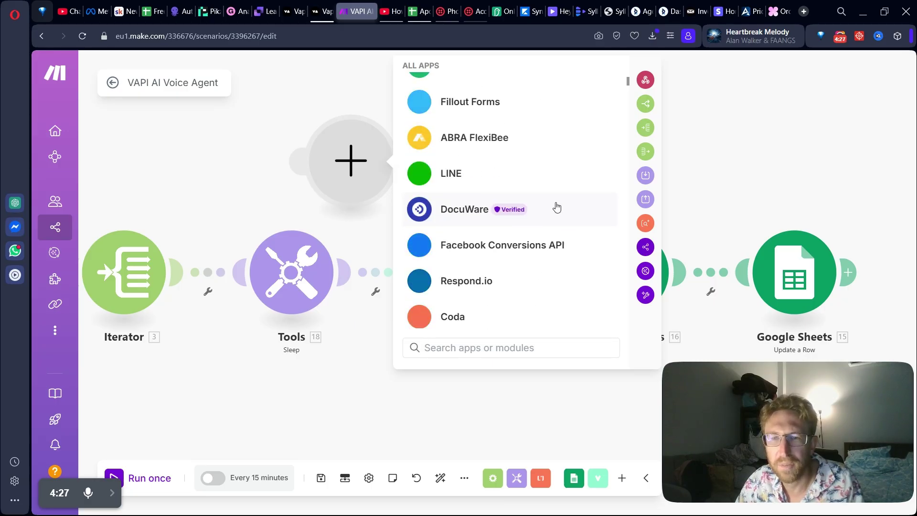
left_click(486, 348)
type("vapi")
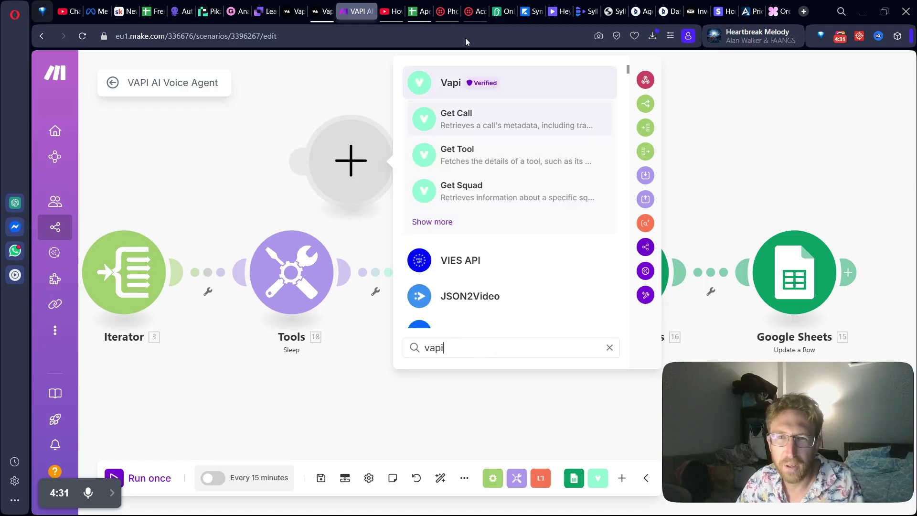
left_click(443, 222)
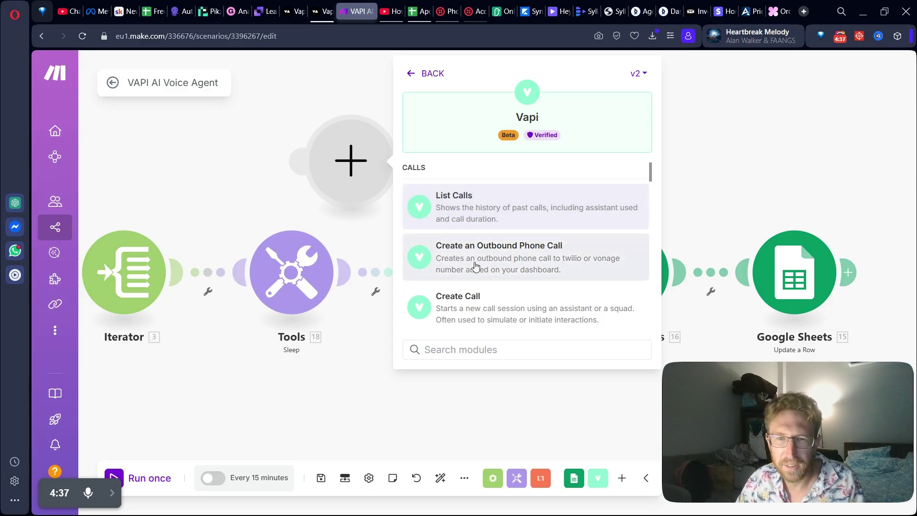
left_click(504, 266)
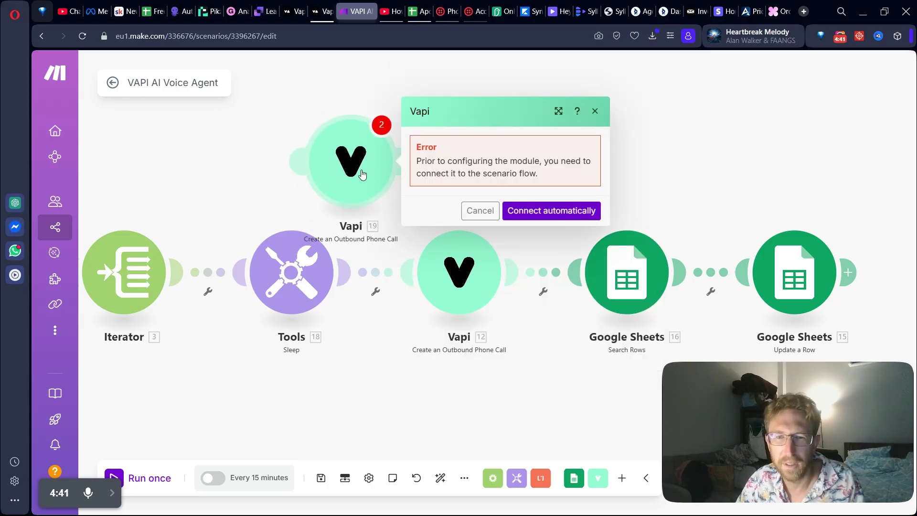
right_click(361, 173)
Delete the stray Vapi module, then set the call's assistant to Mike and phone number to Twilio
left_click(415, 313)
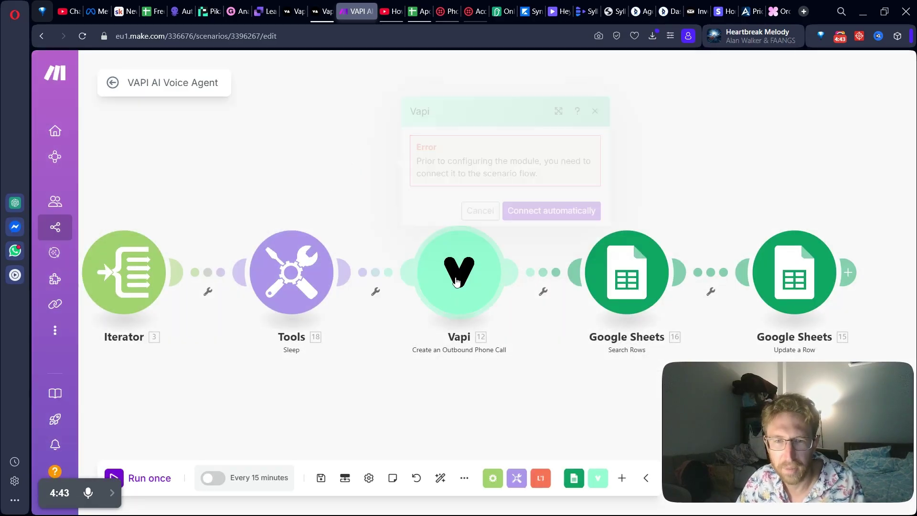
left_click(458, 280)
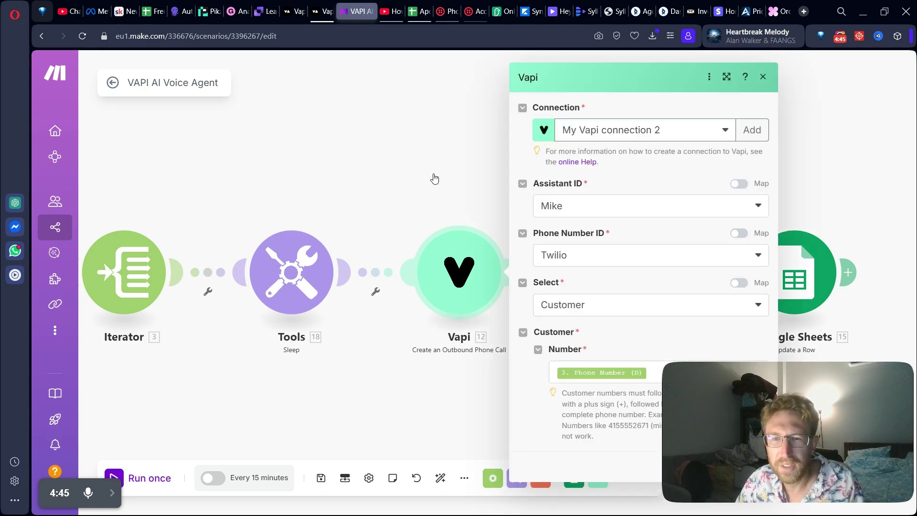
left_click(587, 212)
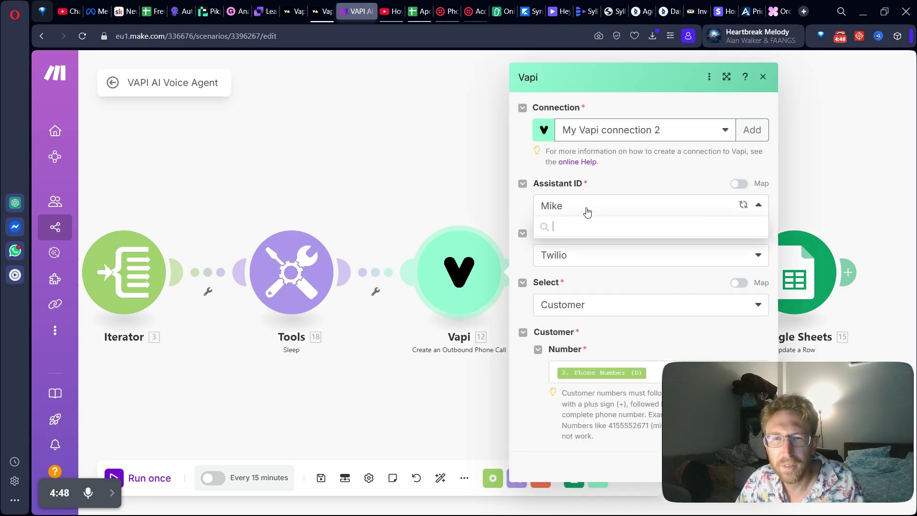
left_click(564, 233)
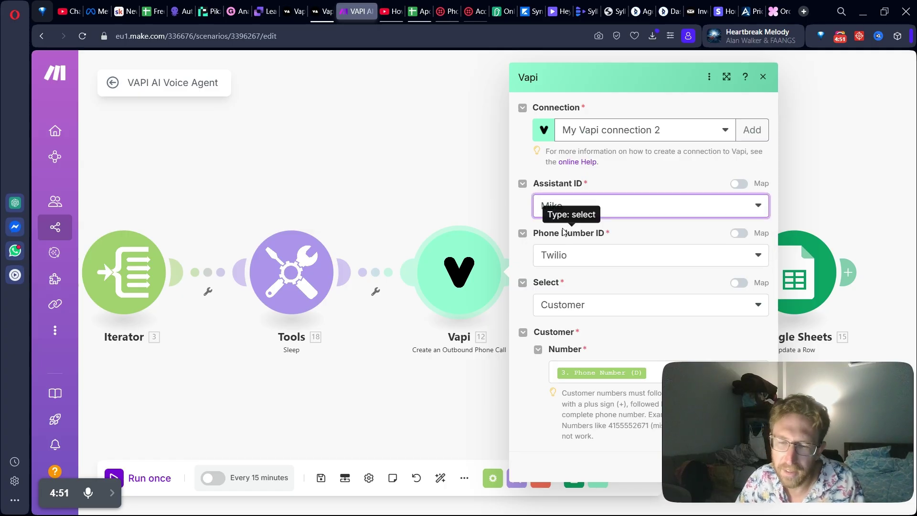
left_click(529, 169)
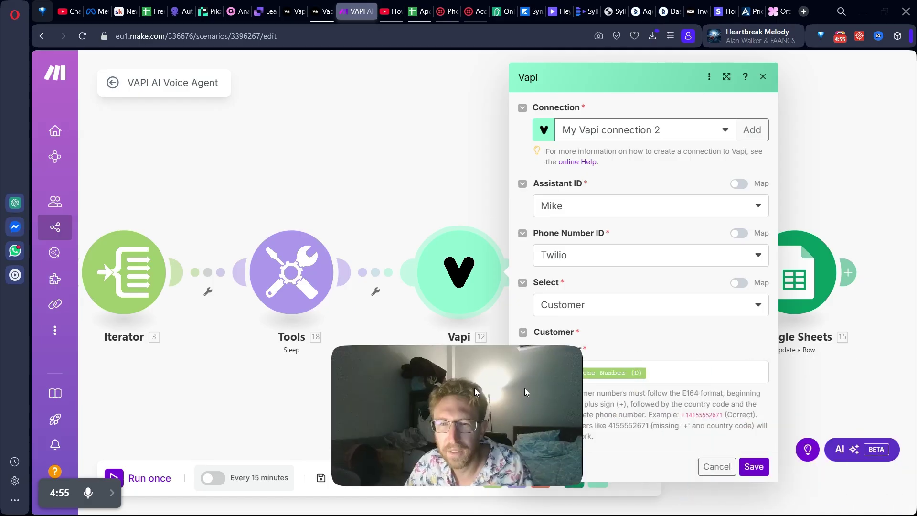
left_click(577, 258)
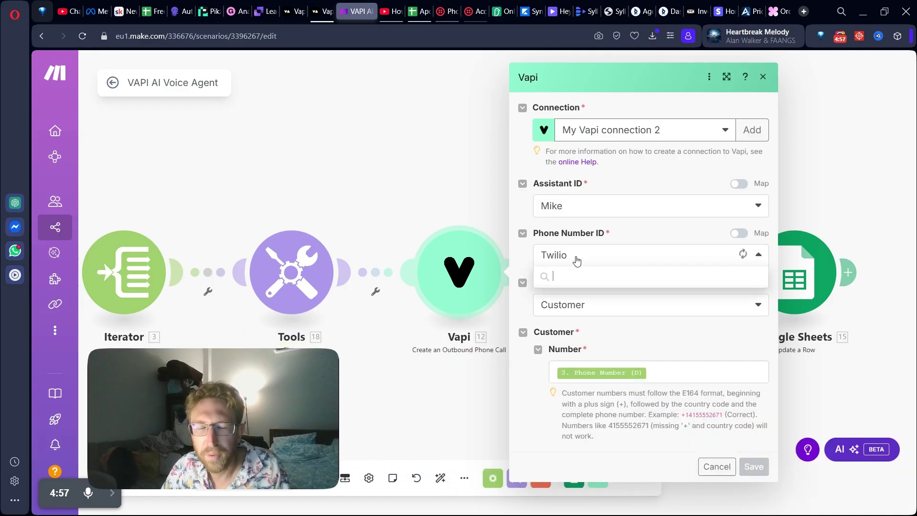
left_click(567, 280)
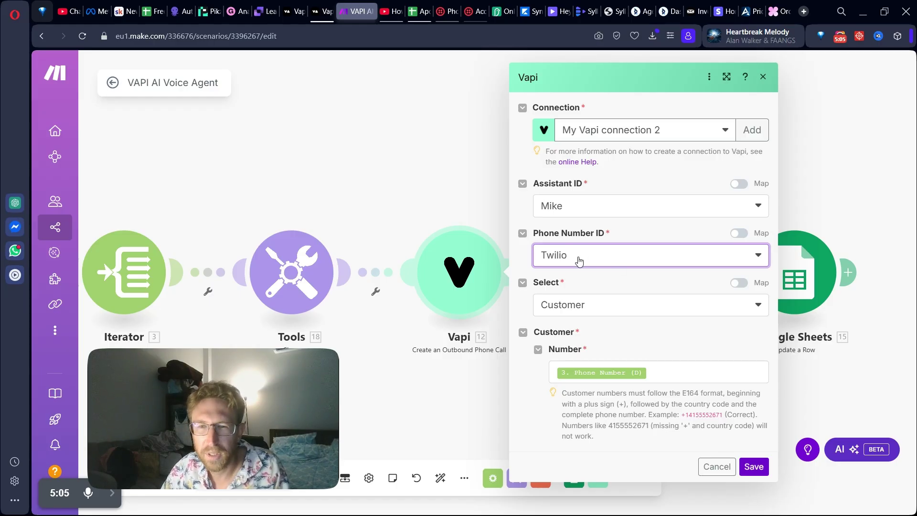
Use a single Customer with Number mapped to 3. Phone Number (D), then save the Vapi module
left_click(591, 315)
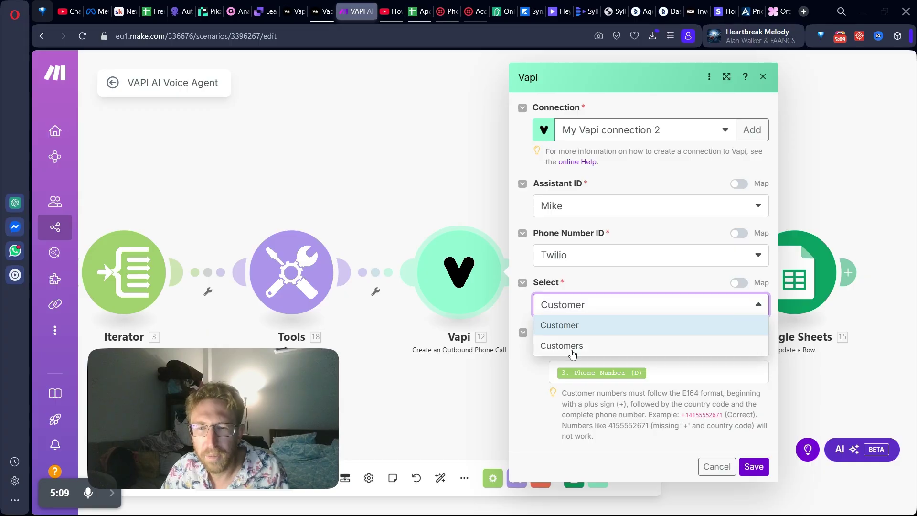
left_click(577, 350)
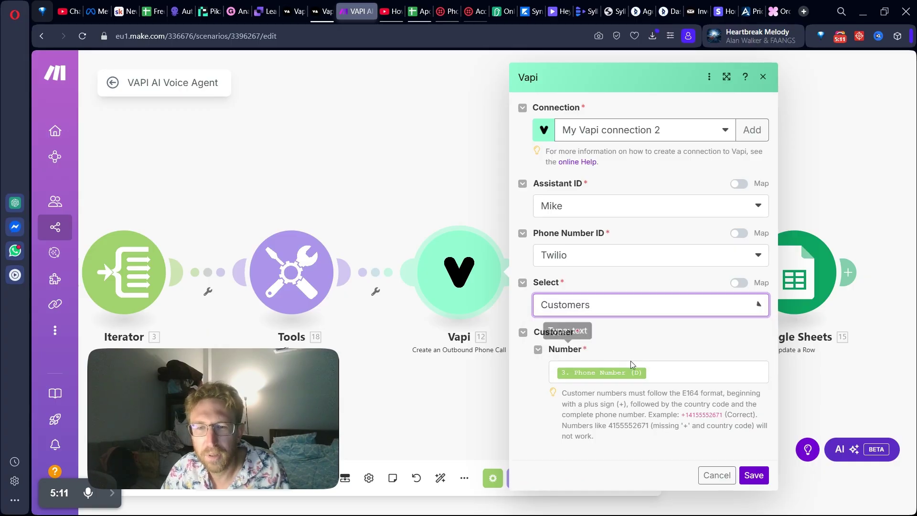
left_click(559, 392)
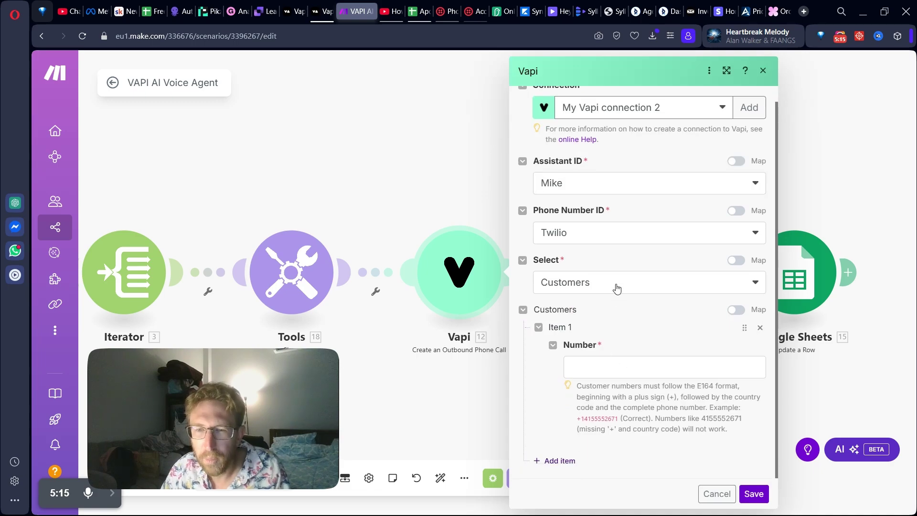
left_click(616, 289)
left_click(611, 301)
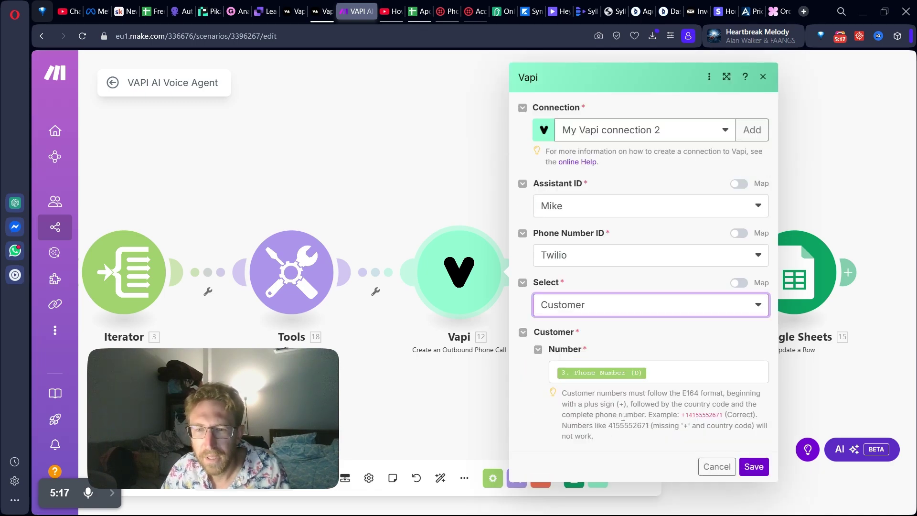
left_click(665, 378)
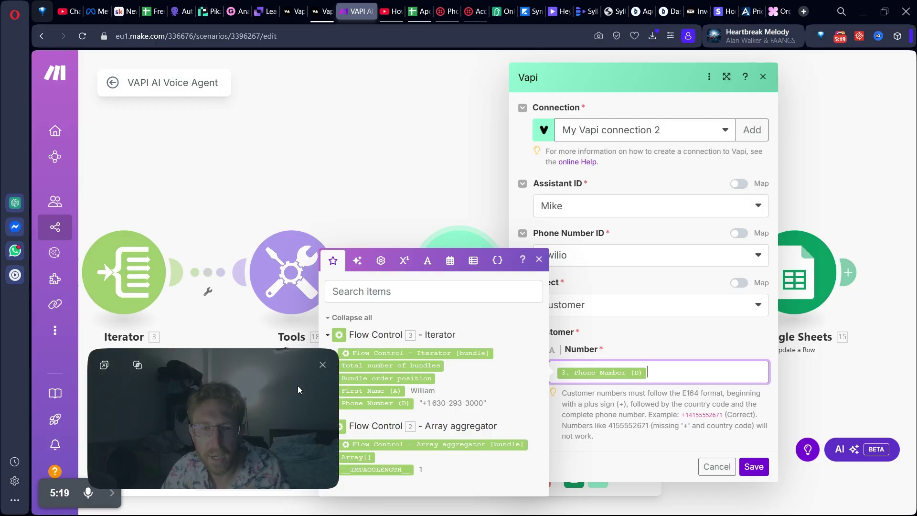
left_click_drag(299, 389, 219, 362)
left_click(685, 370)
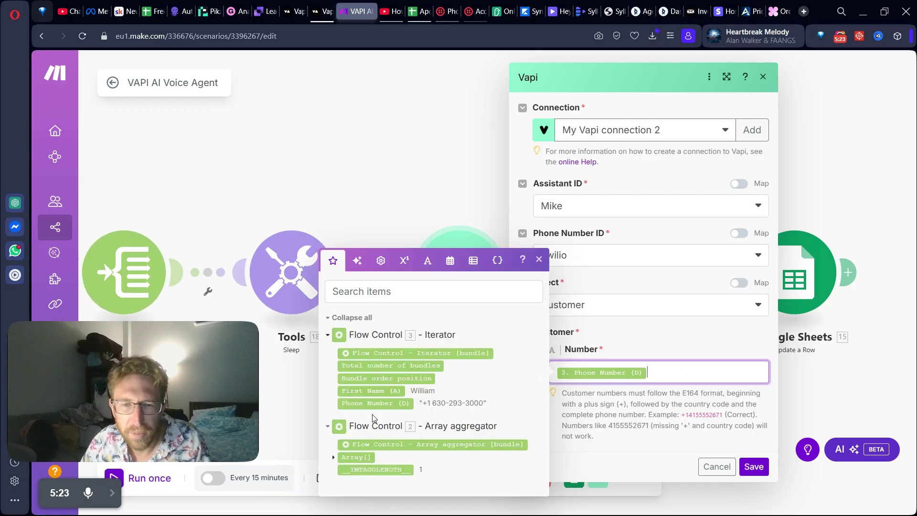
left_click_drag(377, 404, 684, 374)
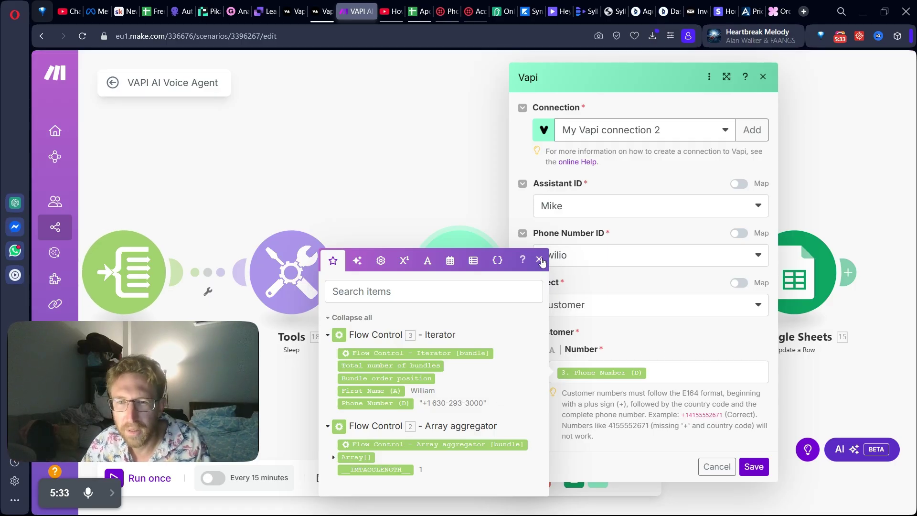
left_click(540, 261)
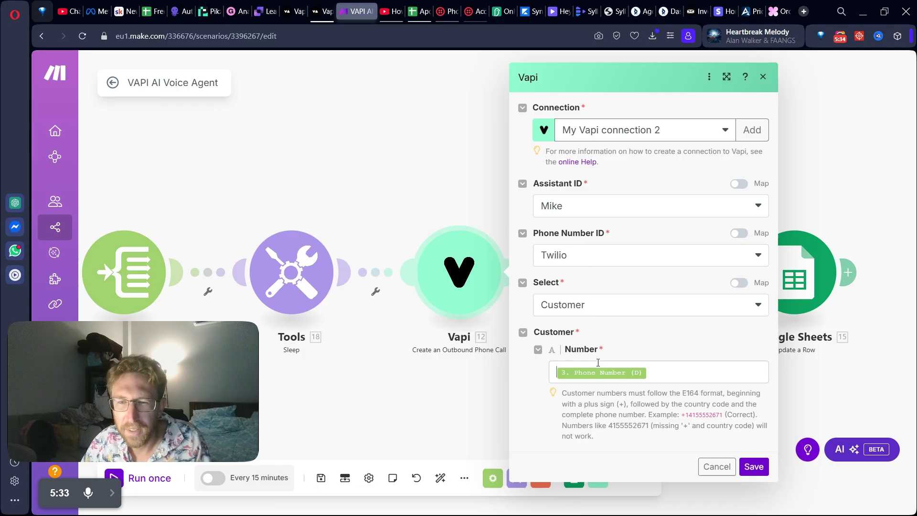
left_click(753, 467)
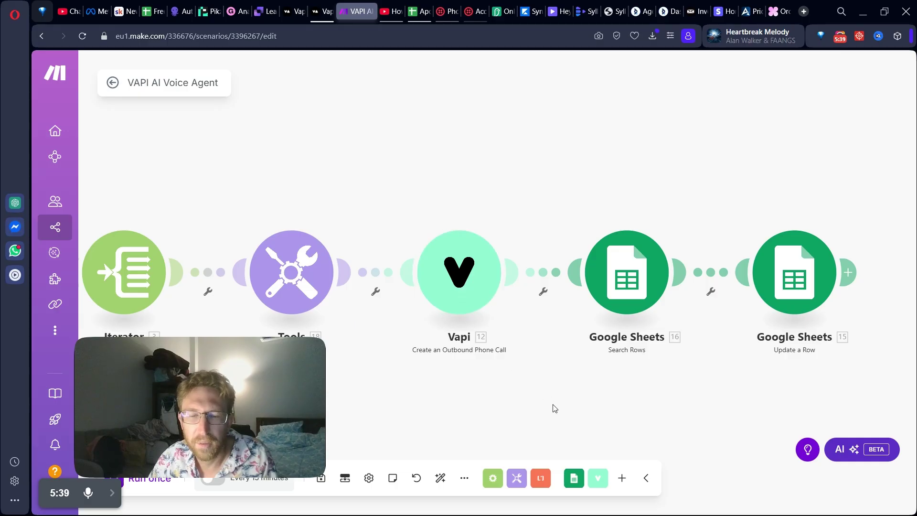
Save the VAPI AI Voice Agent scenario after bringing the Google Sheets steps into view
scroll(584, 387, "up", 5)
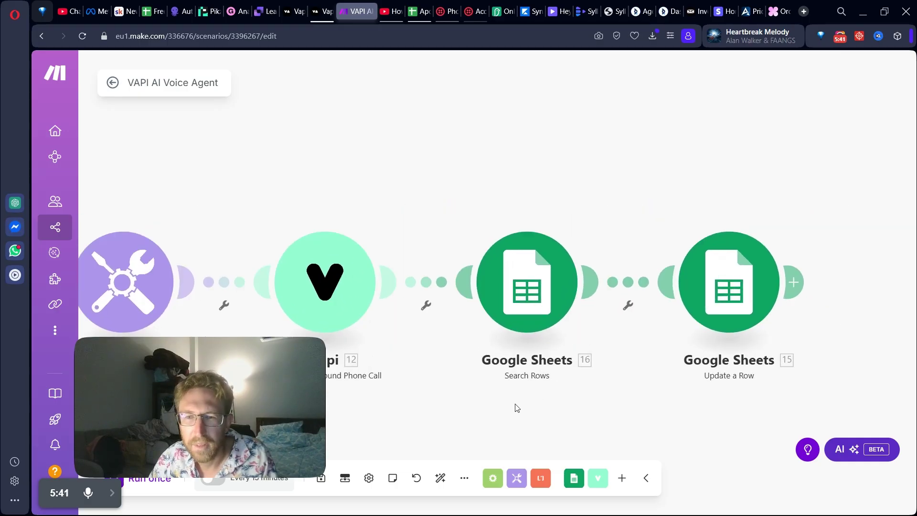
left_click_drag(433, 180, 482, 164)
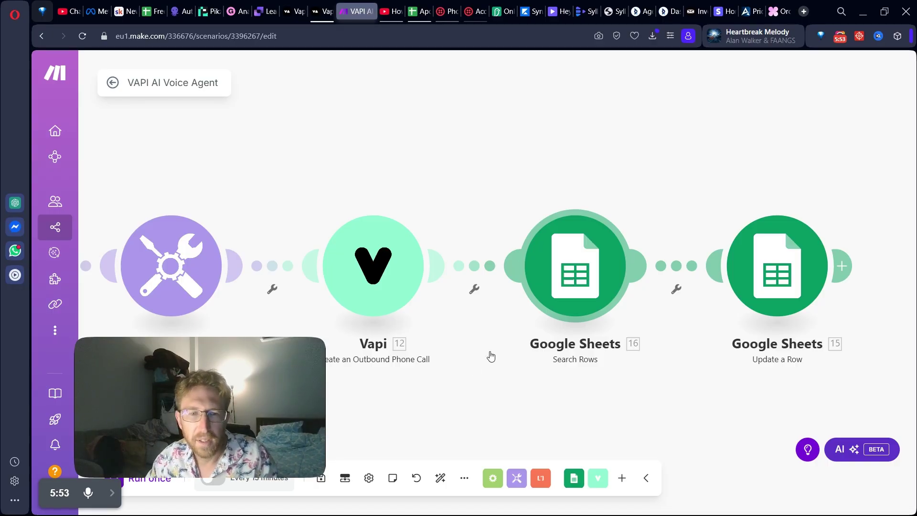
mouse_move(231, 390)
left_click_drag(231, 390, 236, 373)
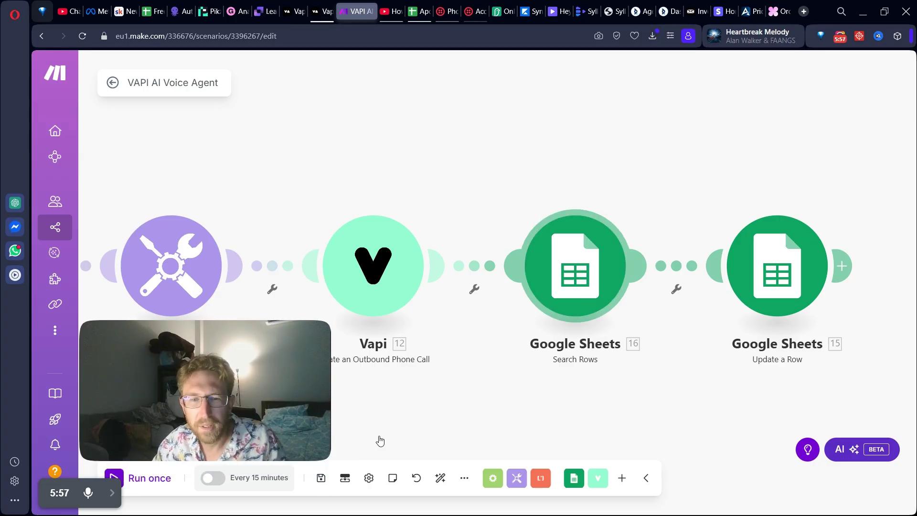
left_click(321, 477)
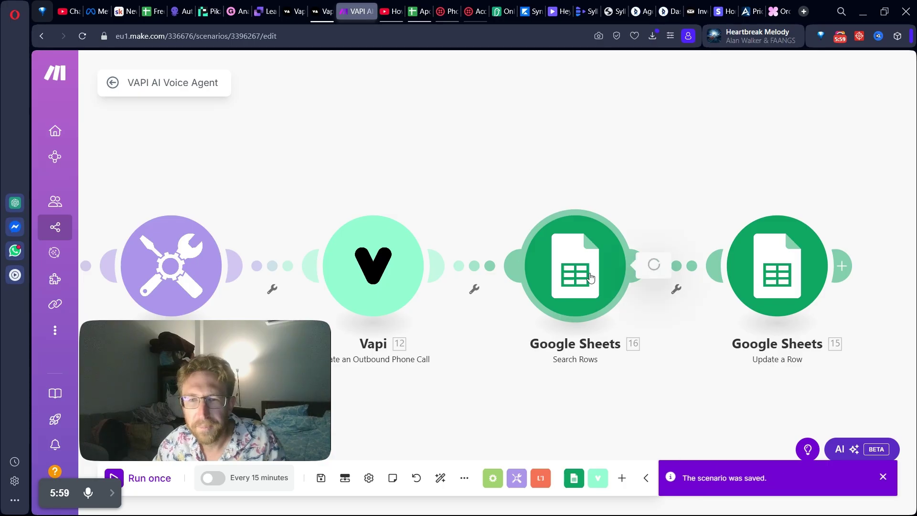
Filter Search Rows on Phone Number (D) Equal to 3. Phone Number (D) and save
left_click(591, 277)
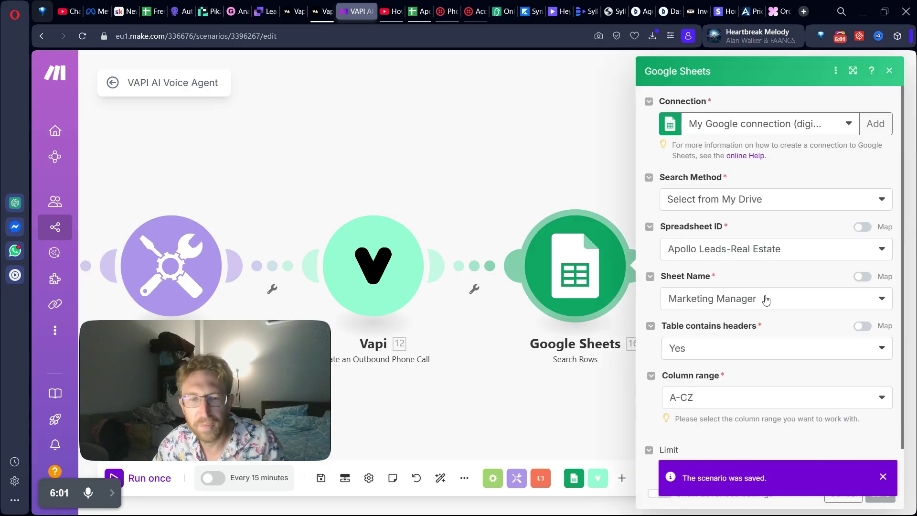
scroll(781, 322, "down", 3)
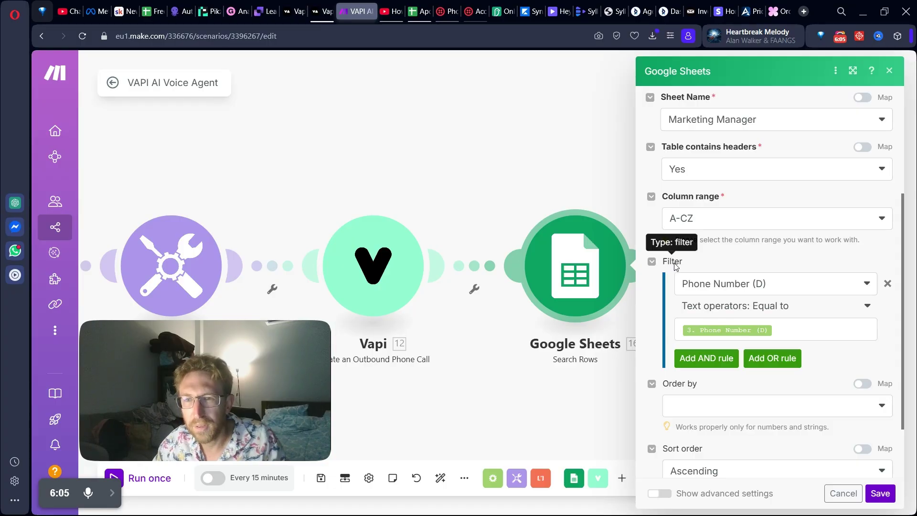
left_click(726, 287)
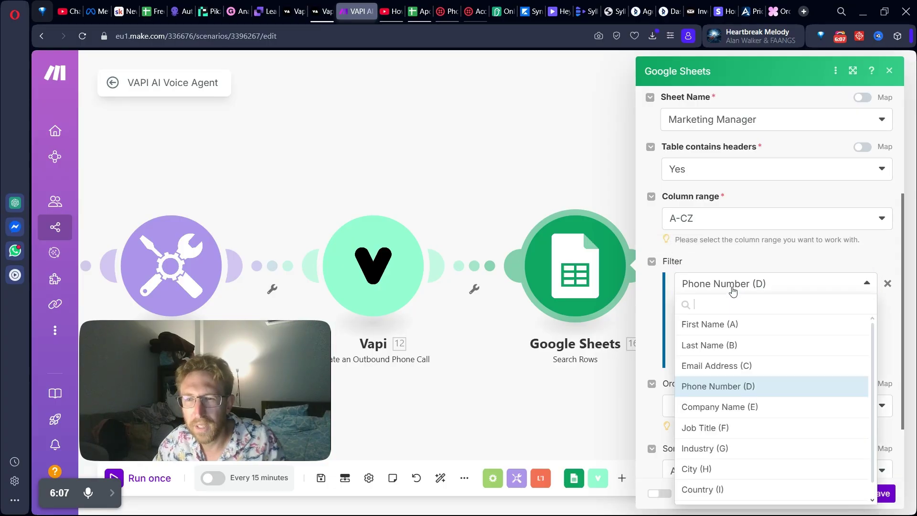
left_click(740, 386)
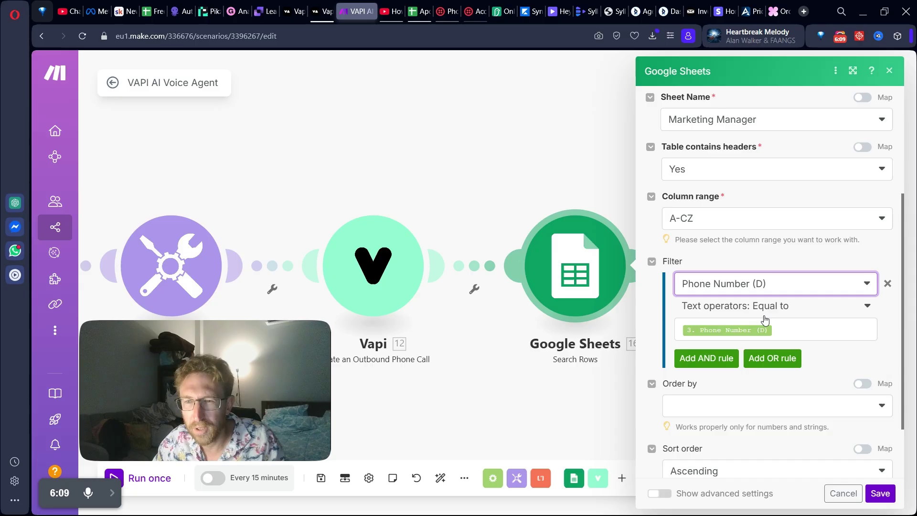
left_click(797, 329)
scroll(579, 410, "down", 3)
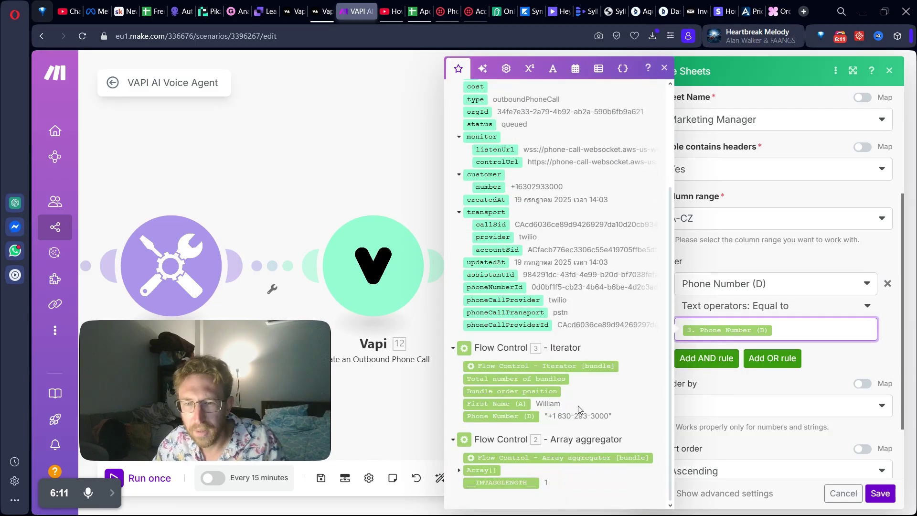
left_click_drag(790, 341, 569, 405)
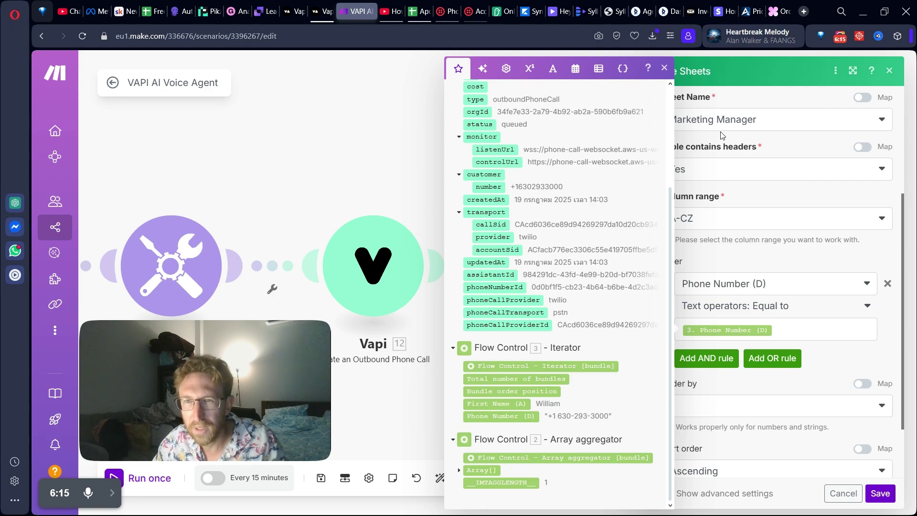
left_click(690, 79)
left_click(761, 321)
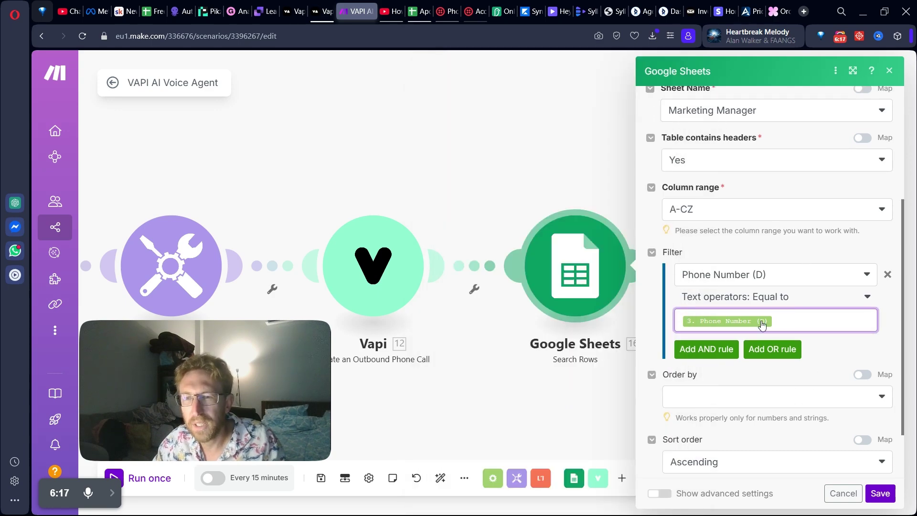
scroll(802, 334, "down", 2)
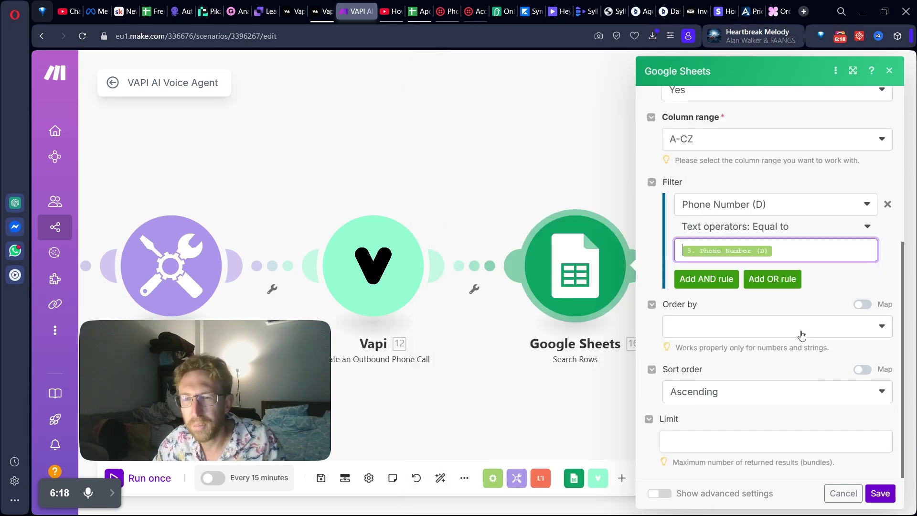
left_click(881, 494)
left_click(779, 268)
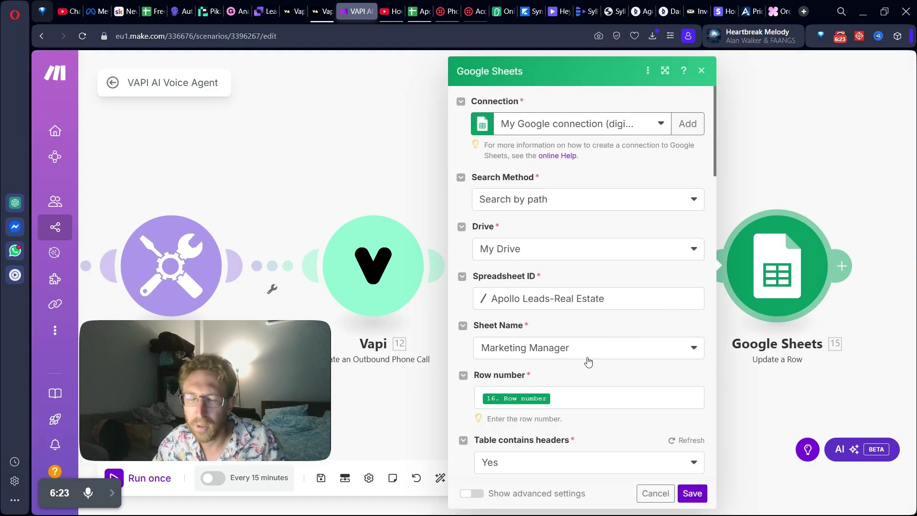
Keep Row number as 16. Row number and Yes in column J, then save Update a Row
scroll(564, 372, "down", 3)
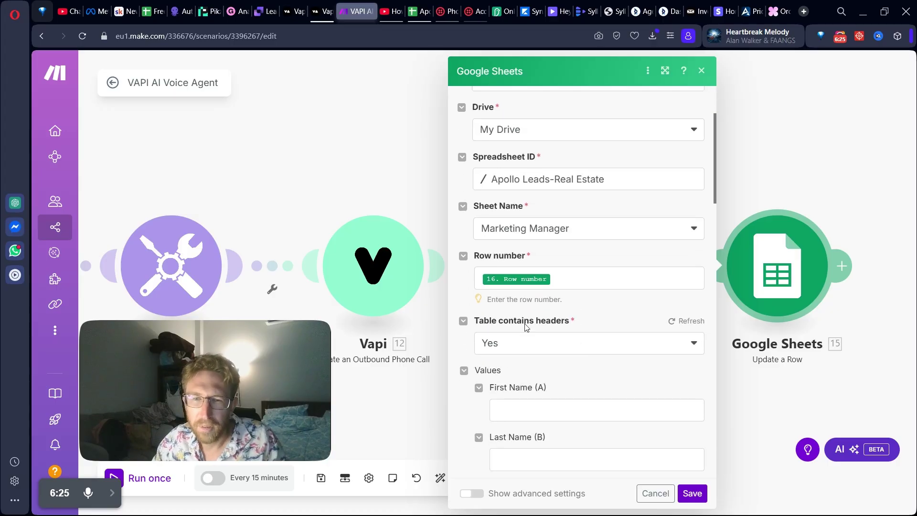
left_click(579, 281)
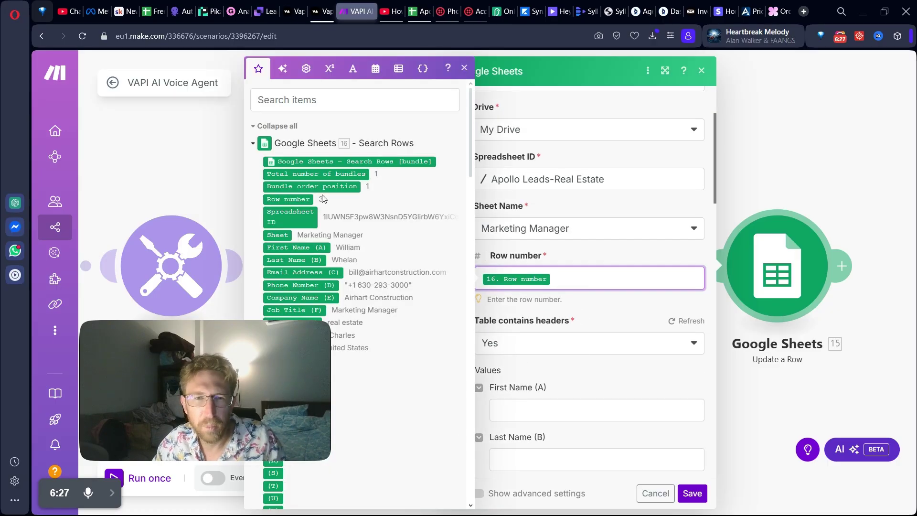
mouse_move(297, 199)
left_mouse_down()
mouse_move(606, 286)
mouse_move(493, 238)
mouse_move(302, 209)
left_mouse_up()
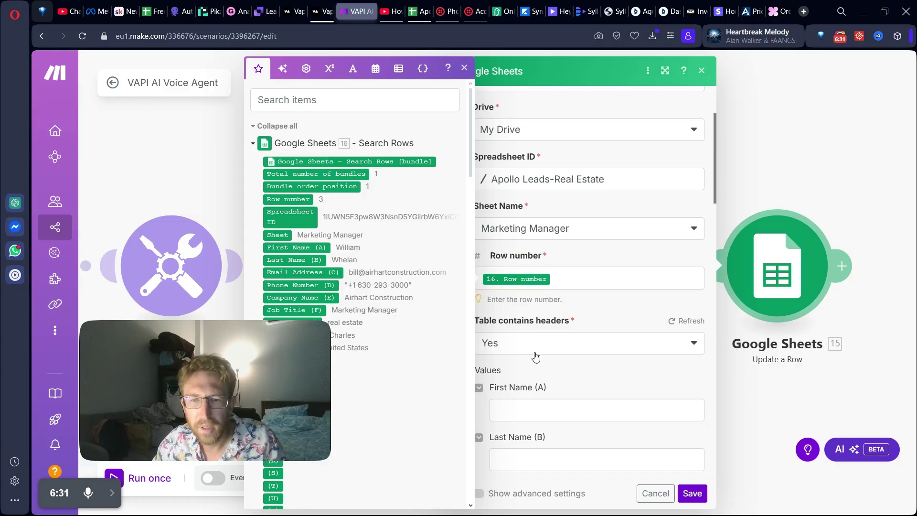
scroll(617, 374, "down", 10)
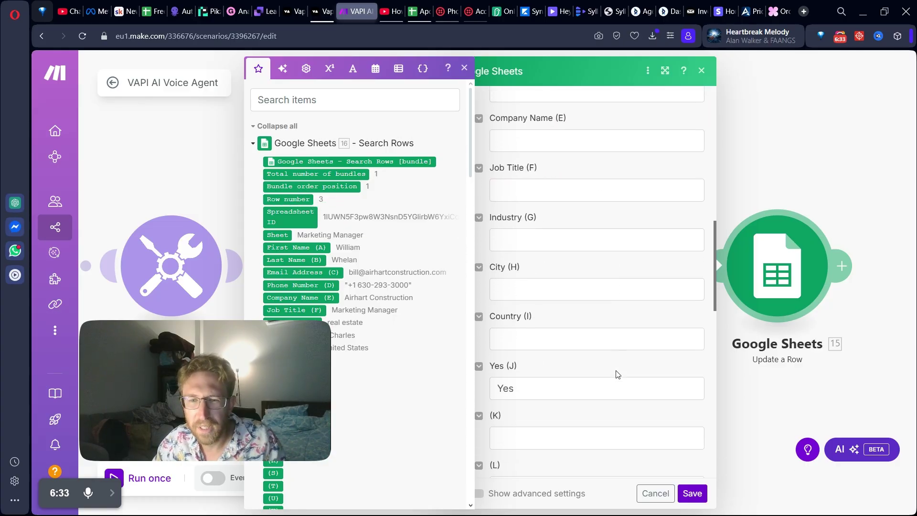
left_click(538, 311)
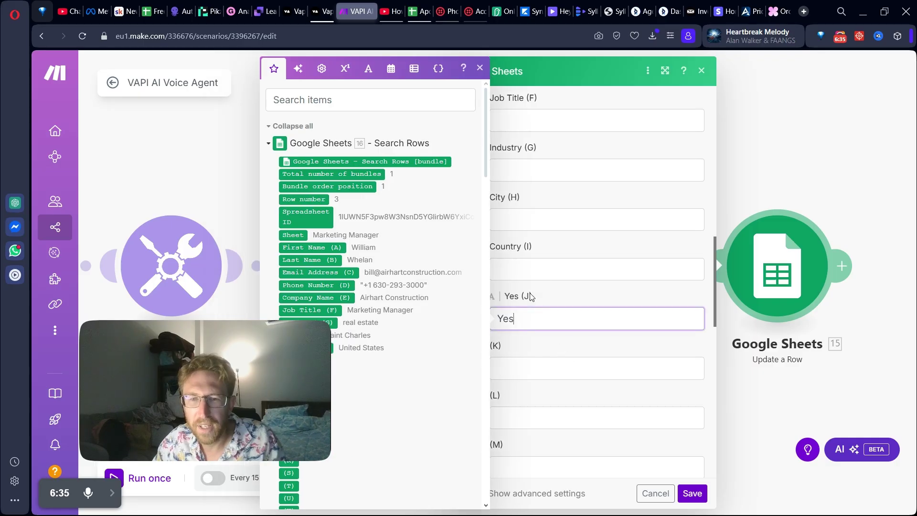
left_click(481, 68)
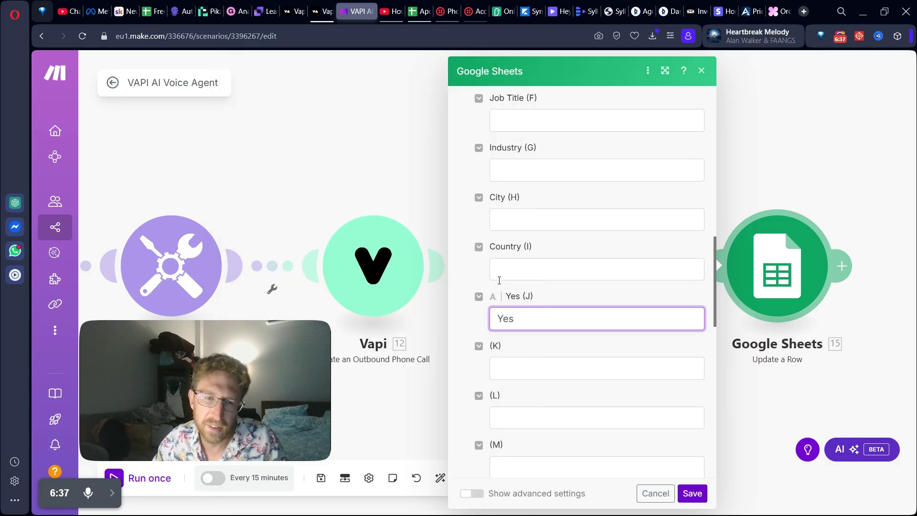
left_click(695, 502)
left_click_drag(299, 192, 635, 156)
left_click_drag(290, 162, 789, 126)
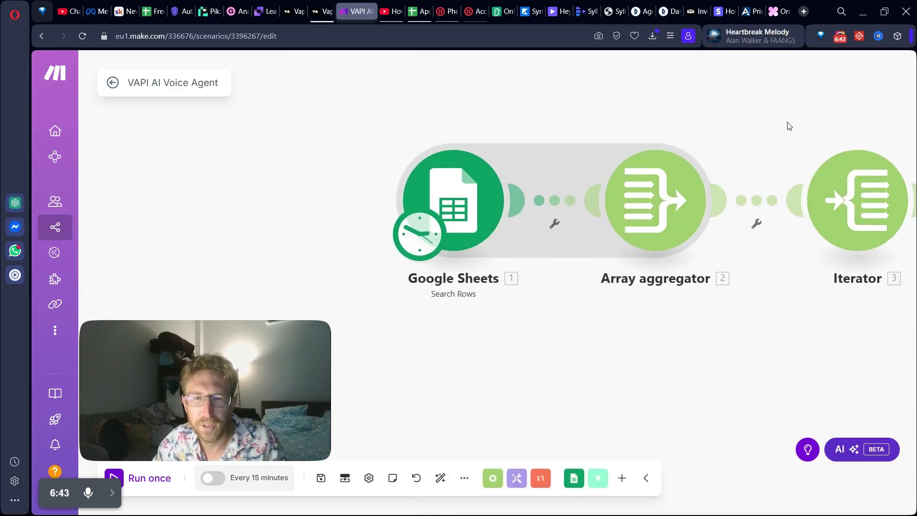
Verify the Search Rows filter reads Called? (J) 'Does not exist', then save the scenario
left_click(482, 219)
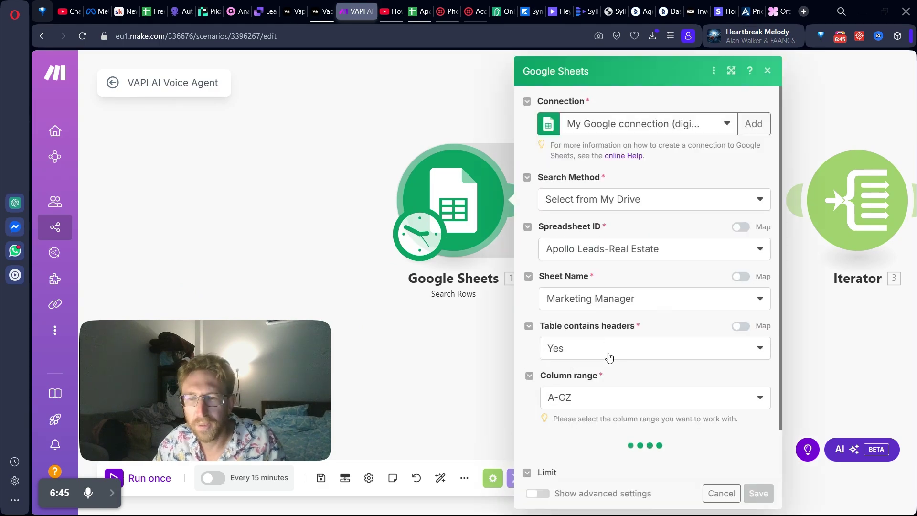
scroll(609, 356, "down", 2)
scroll(606, 359, "down", 3)
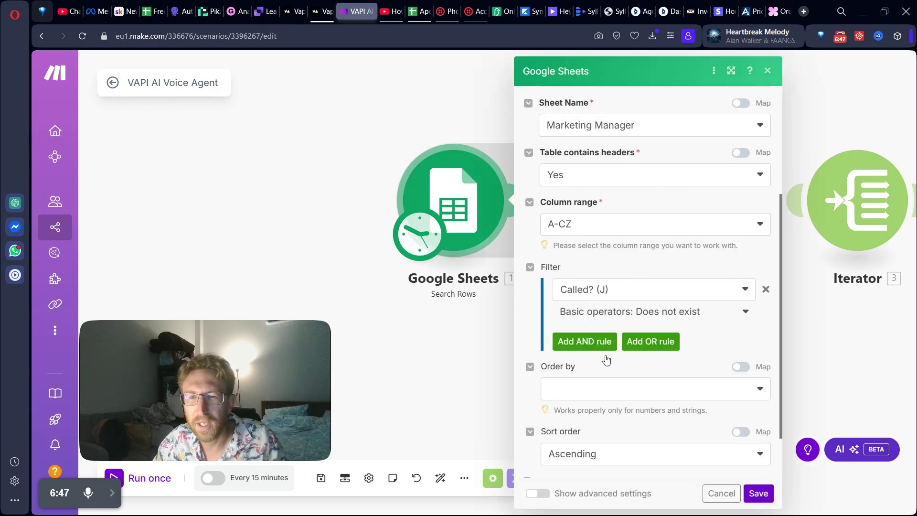
left_click(622, 299)
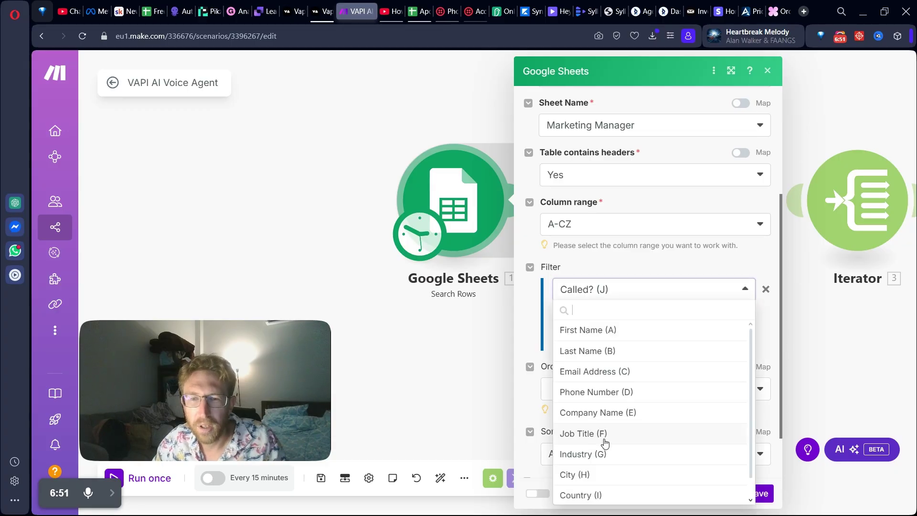
left_click(527, 315)
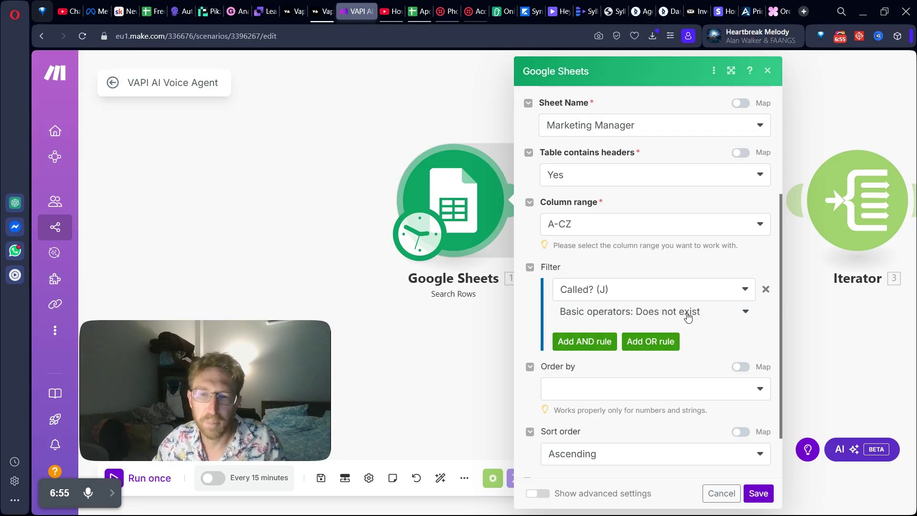
left_click(321, 479)
left_click(412, 11)
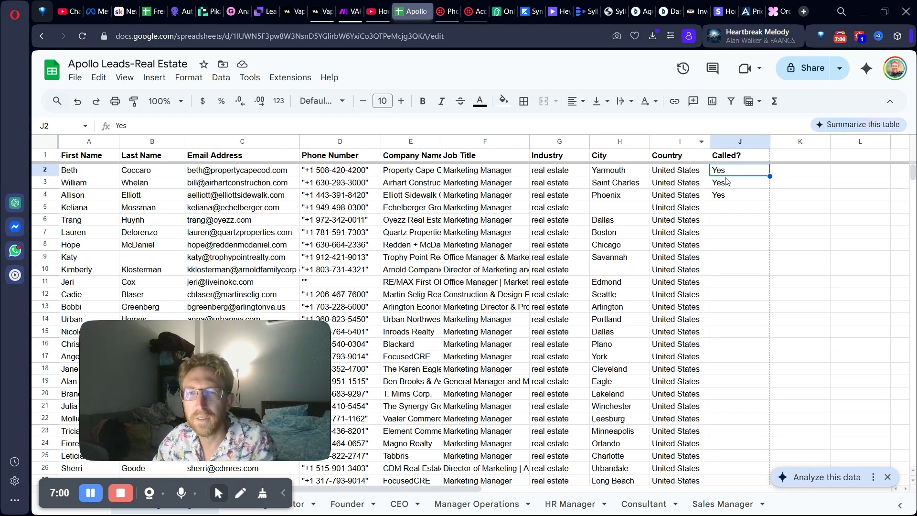
left_click(726, 181, "shift")
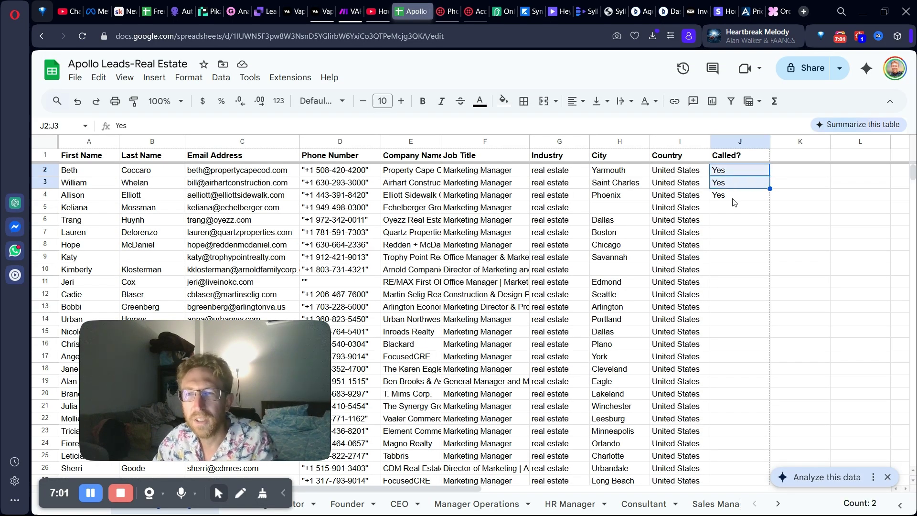
left_click(733, 198)
key("Up")
key("Up")
key("Down")
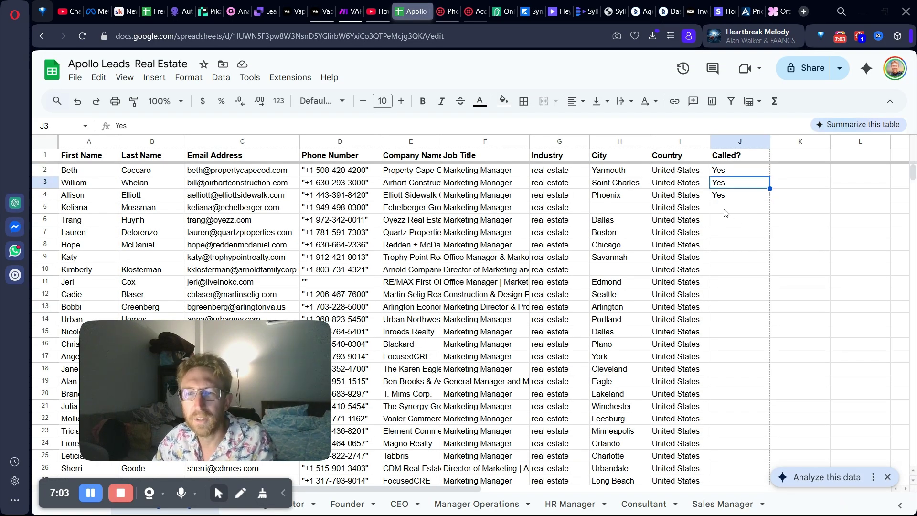
left_click(283, 496)
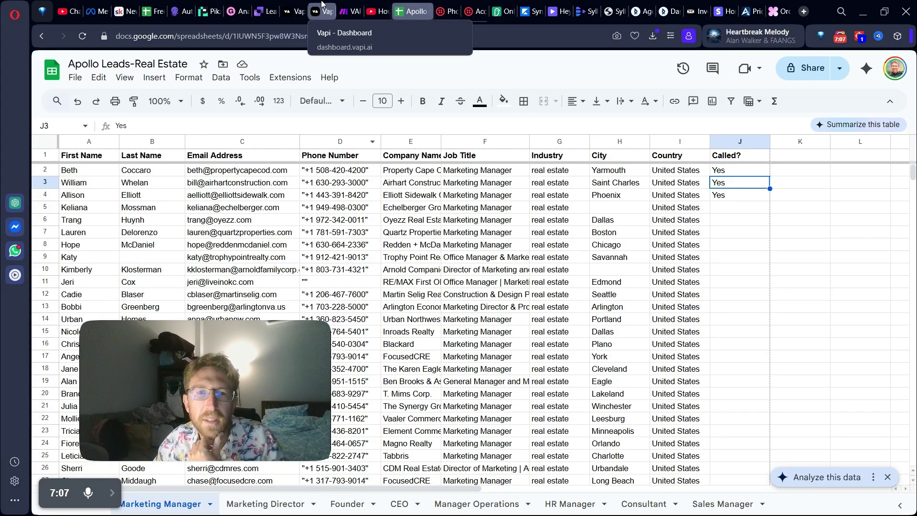
left_click(349, 6)
left_click_drag(576, 348, 352, 348)
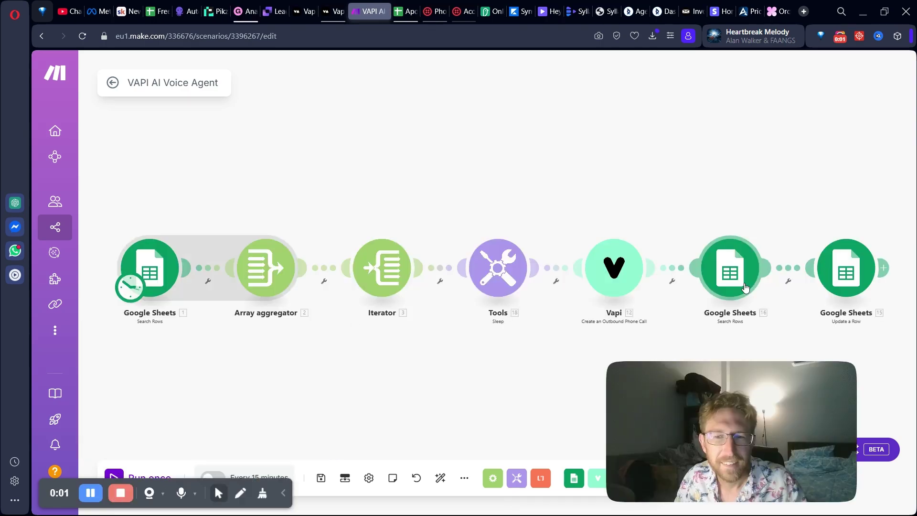
Run the scenario once; Search Rows, Array aggregator and Iterator each pass one bundle before Sleep
left_click_drag(711, 424, 762, 435)
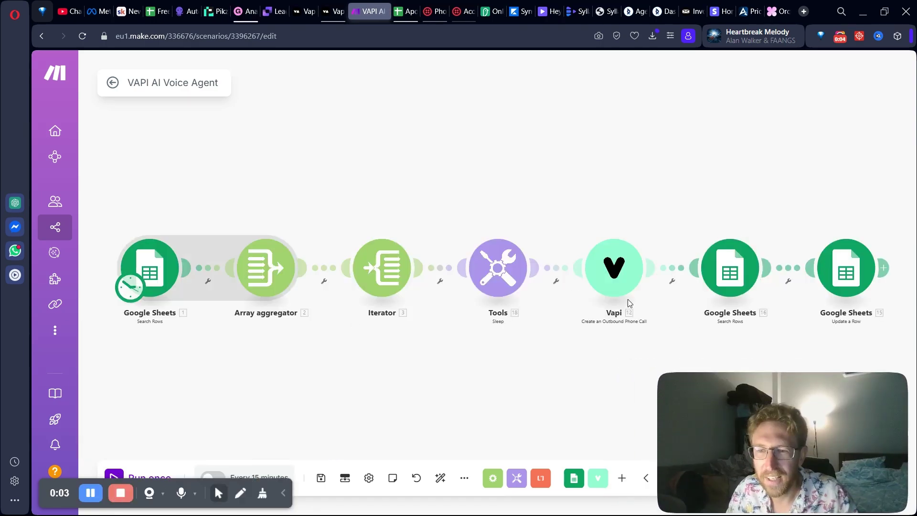
left_click(285, 495)
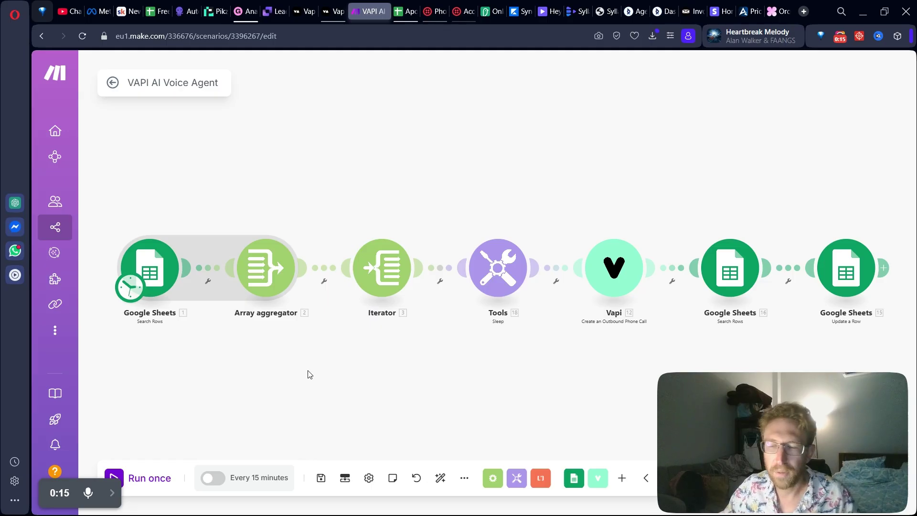
left_click(146, 482)
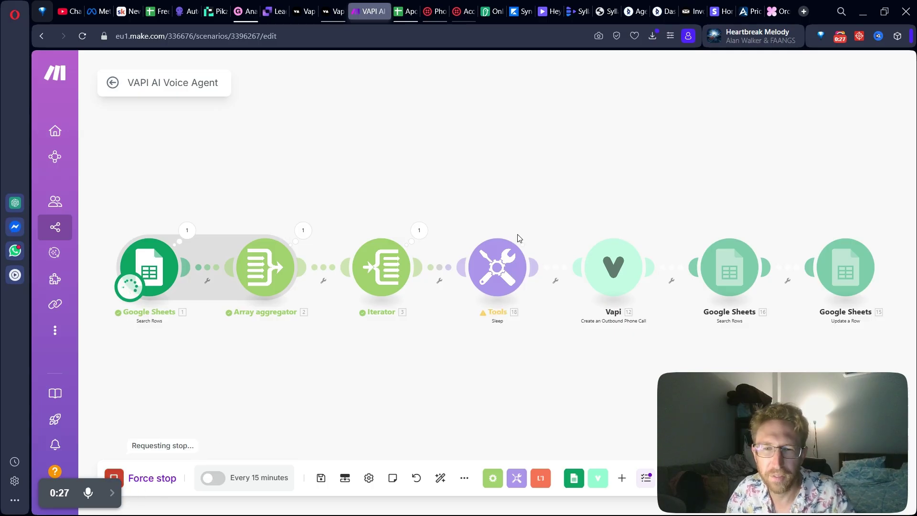
scroll(524, 292, "up", 3)
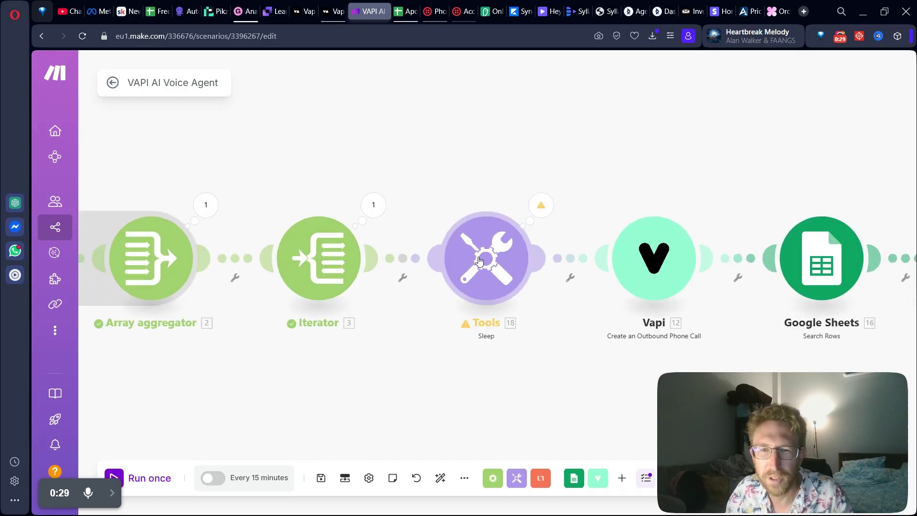
Unlink Sleep from the Iterator, attach Vapi directly after the Iterator, and slot Sleep before Search Rows
left_click(414, 269)
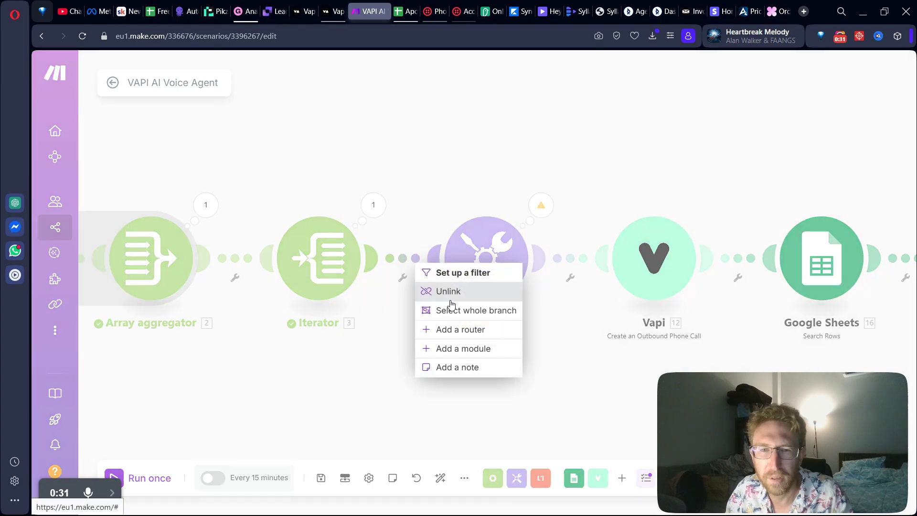
left_click(447, 290)
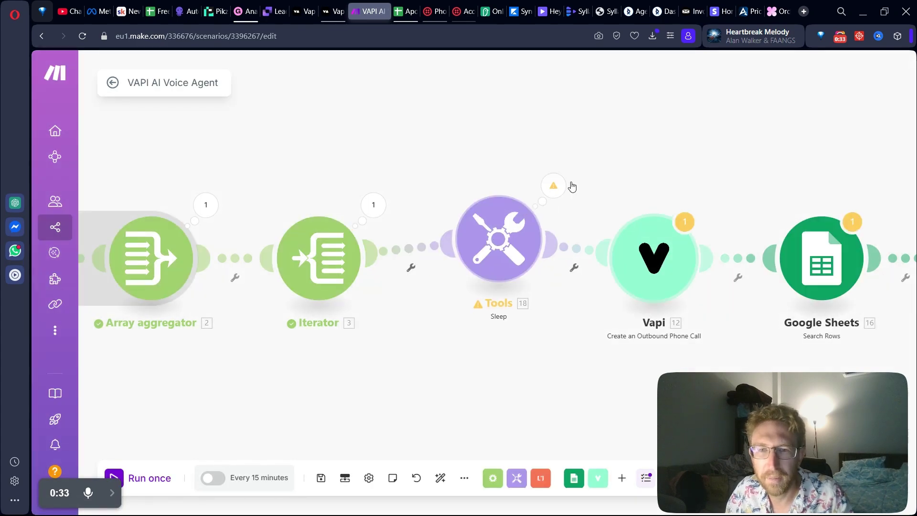
left_click_drag(502, 263, 770, 139)
left_click_drag(652, 268, 493, 275)
left_click(631, 181)
left_click(664, 214)
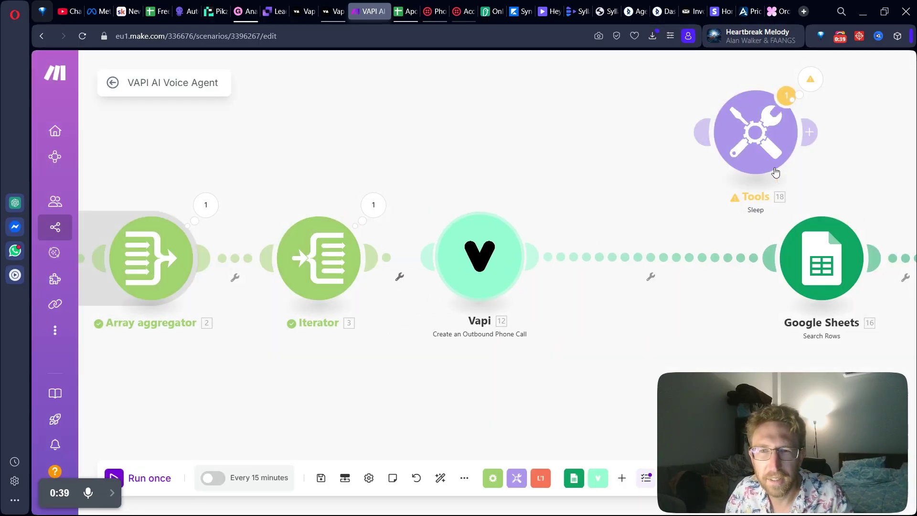
left_click(669, 258)
left_click(699, 285)
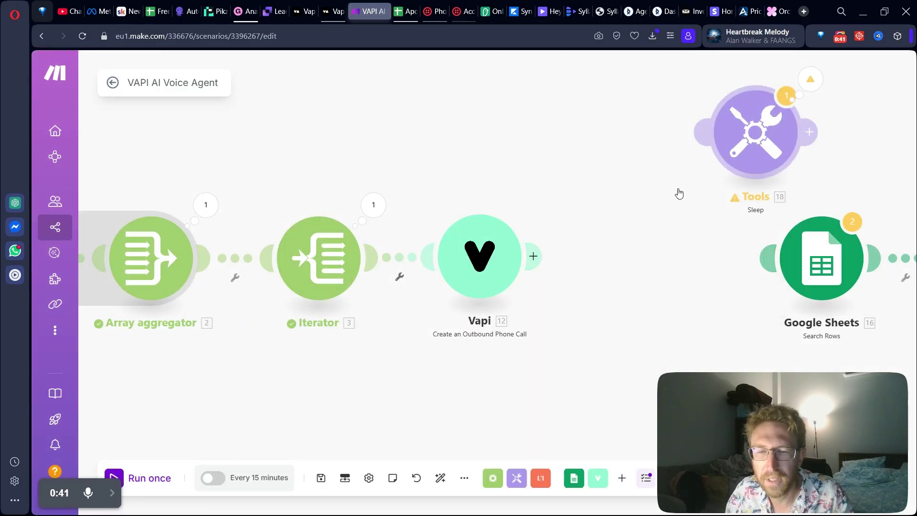
left_click_drag(755, 132, 648, 254)
left_click_drag(804, 262, 767, 260)
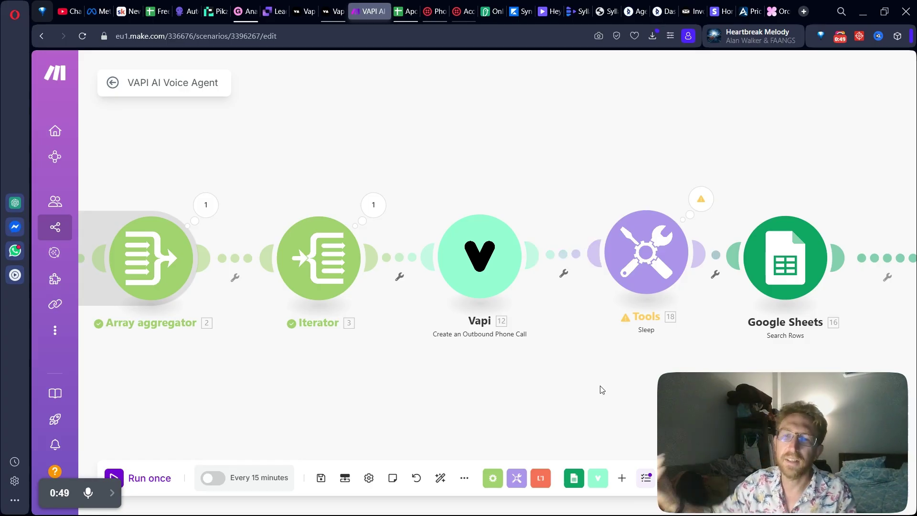
Disconnect the Sleep step from both Vapi and Search Rows
scroll(602, 390, "right", 1)
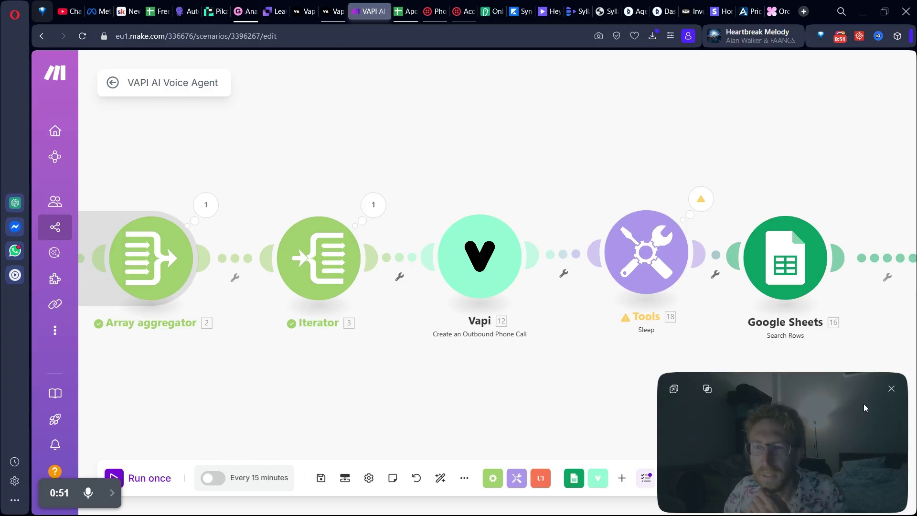
left_click_drag(554, 407, 342, 358)
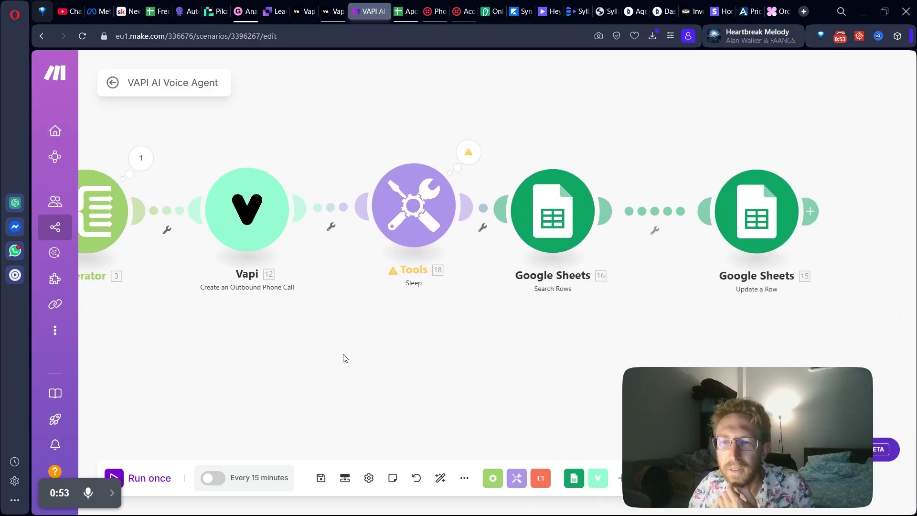
right_click(335, 207)
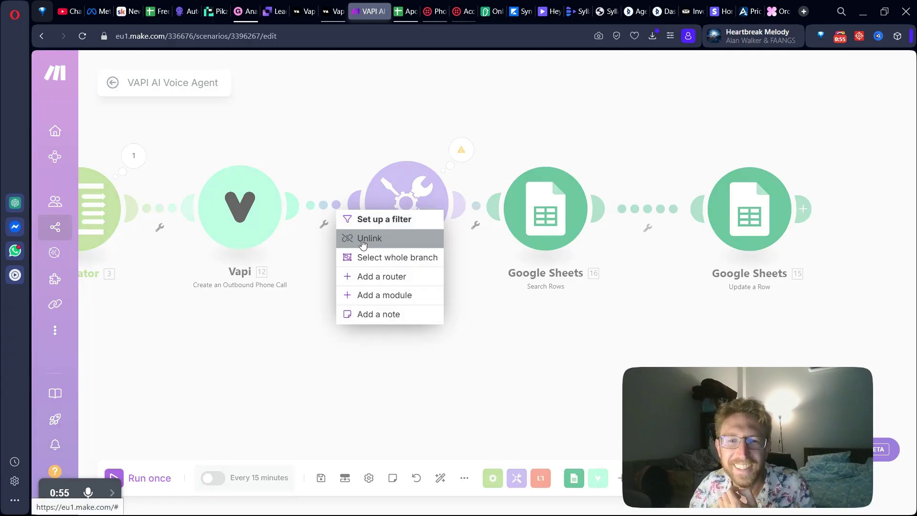
left_click(363, 238)
right_click(477, 205)
left_click(508, 237)
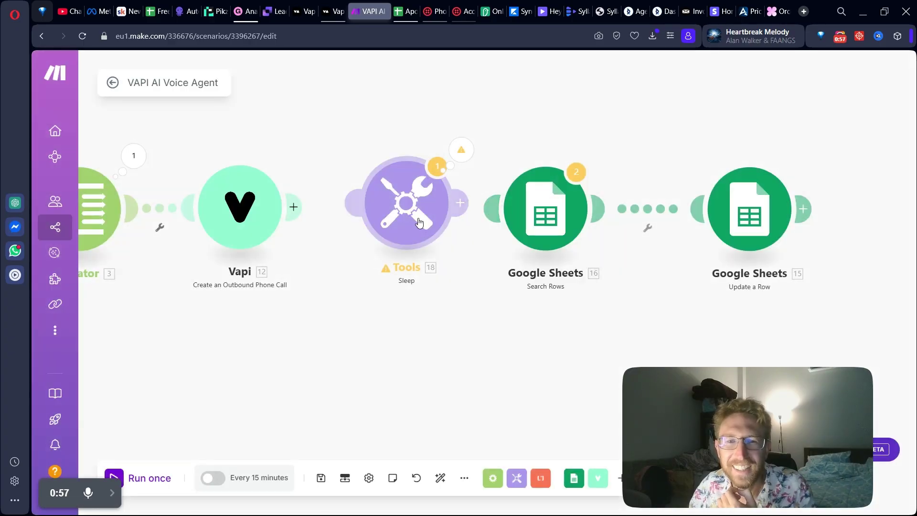
Put Sleep after Update a Row, link Search Rows straight after Vapi, and auto-align
left_click_drag(411, 217, 910, 224)
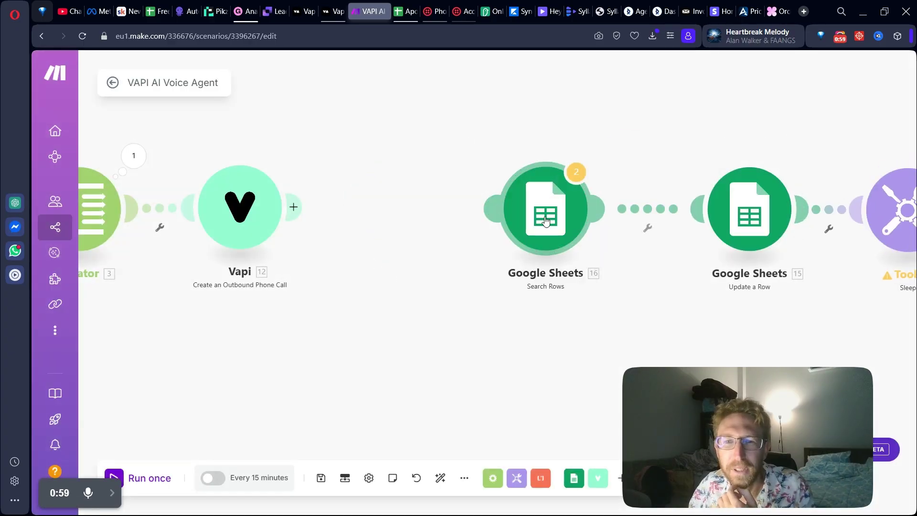
left_click_drag(546, 210, 425, 213)
left_click_drag(740, 210, 595, 224)
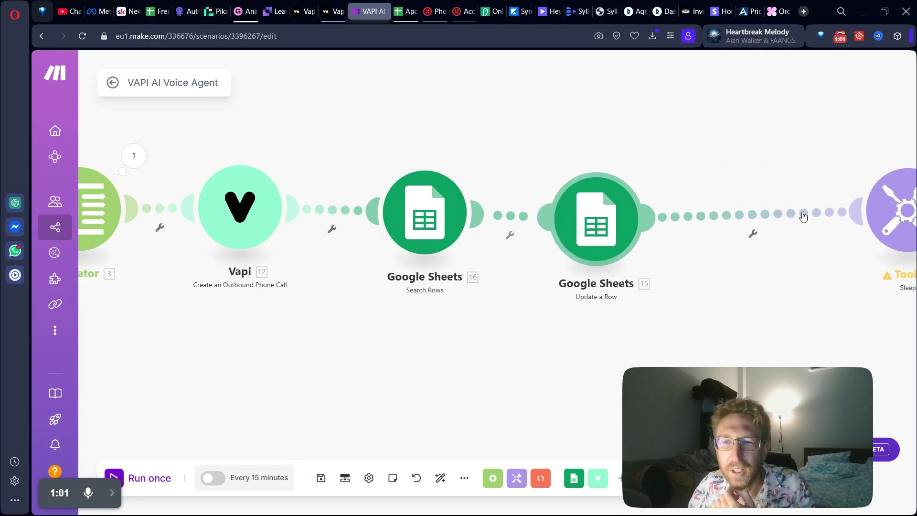
left_click_drag(891, 215, 744, 213)
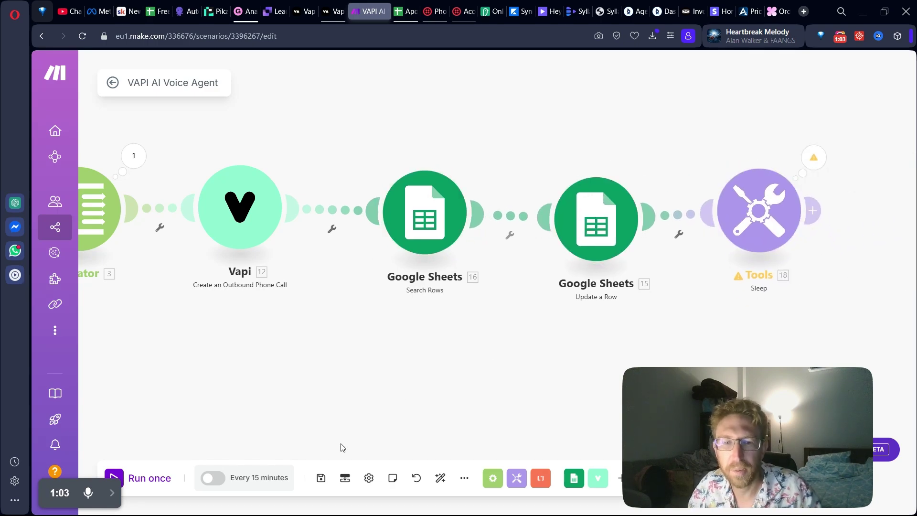
left_click(440, 478)
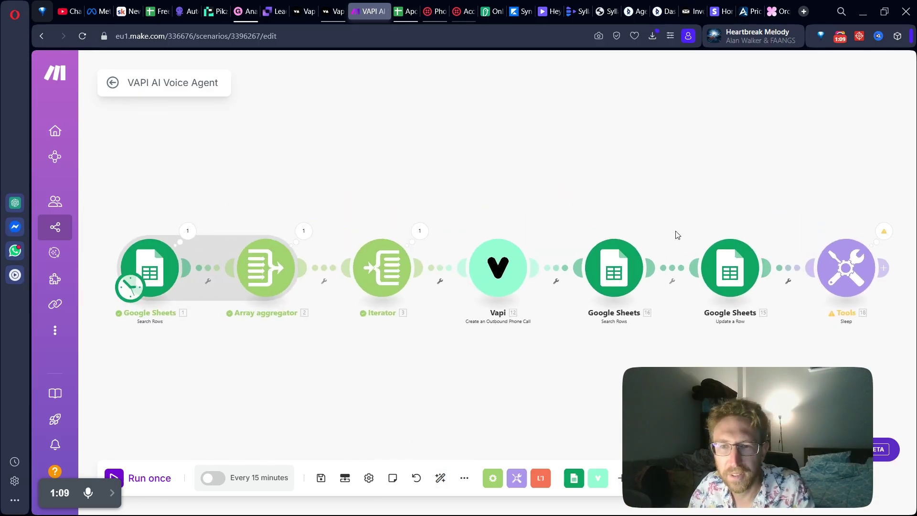
Run the reordered scenario once and check the customer Number in the Vapi call's input
left_click(141, 479)
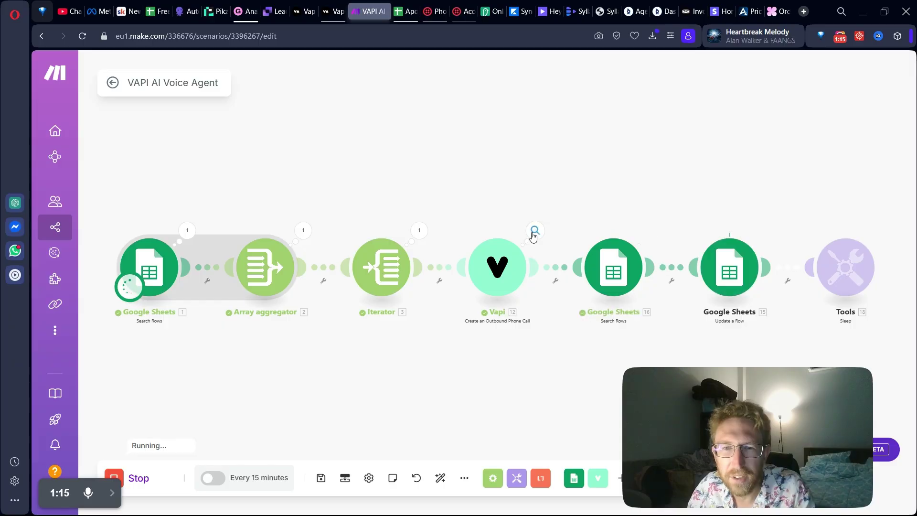
left_click(534, 232)
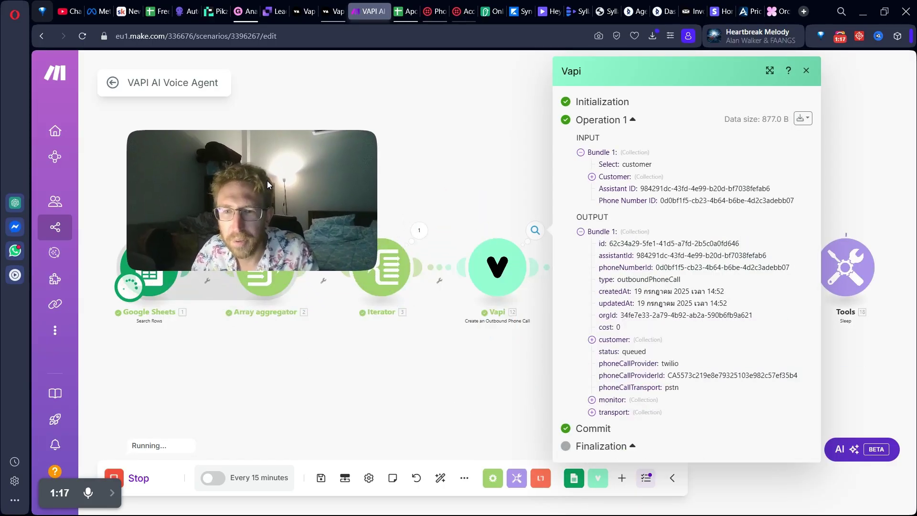
left_click(592, 178)
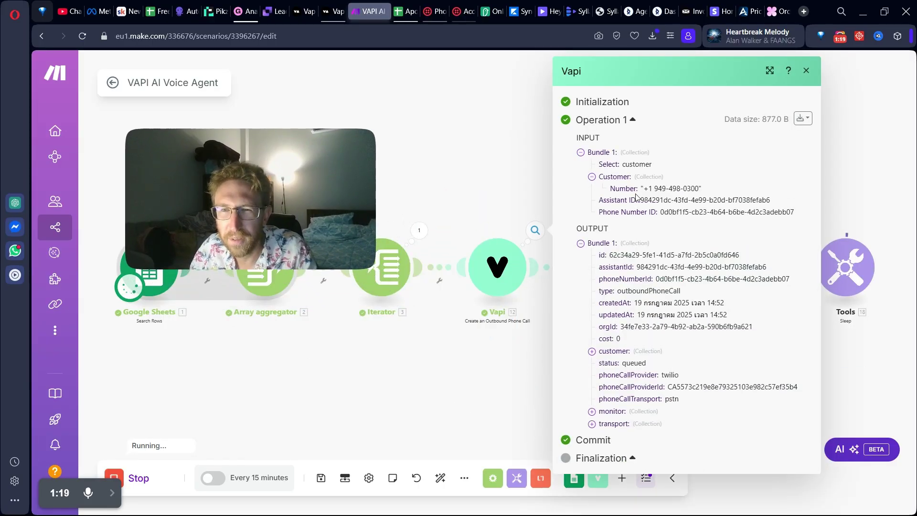
left_click_drag(649, 189, 712, 195)
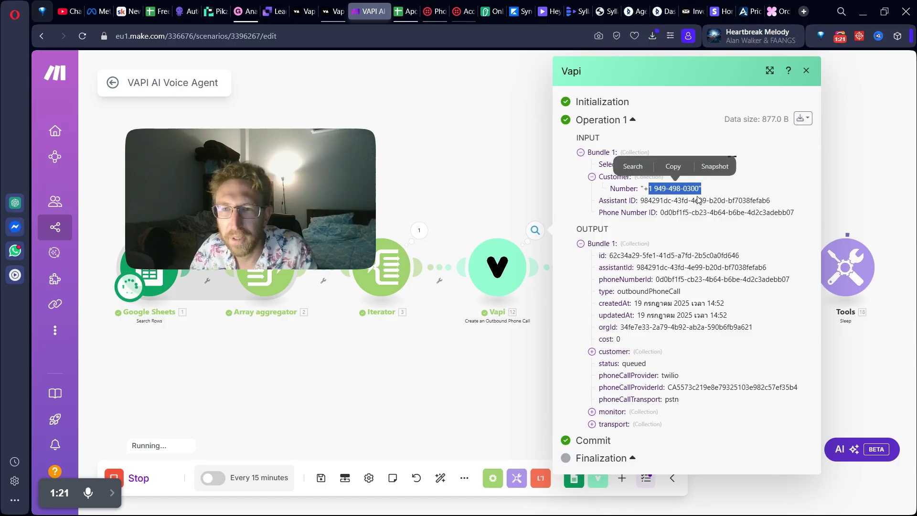
left_click(516, 190)
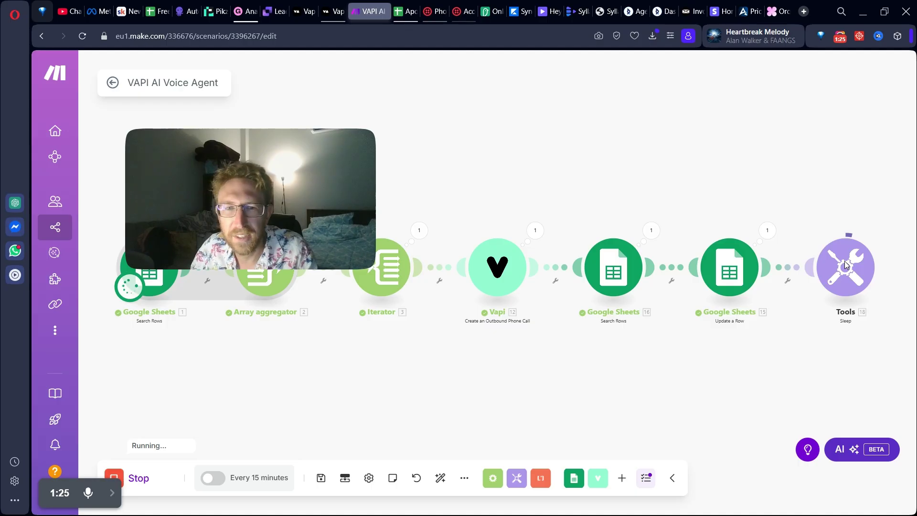
Stop the running test of the scenario
left_click_drag(299, 185, 468, 129)
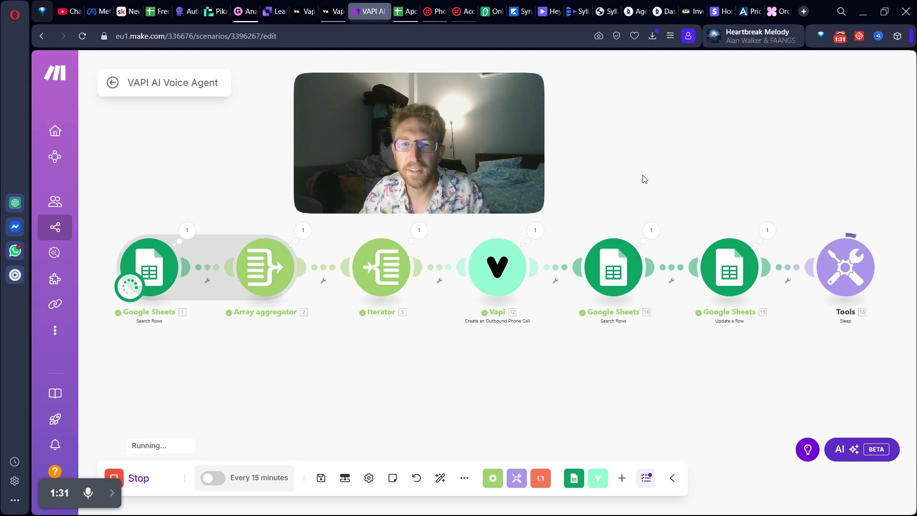
left_click(147, 480)
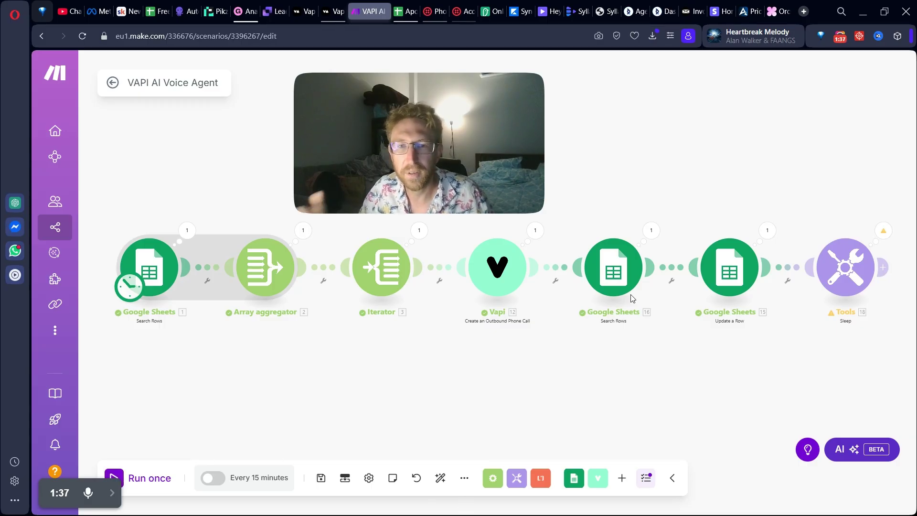
left_click_drag(486, 122, 348, 144)
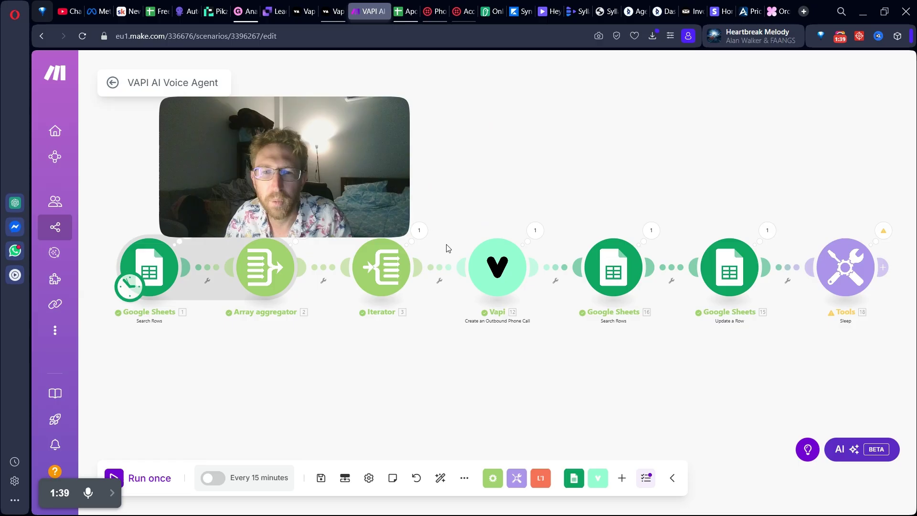
left_click(404, 5)
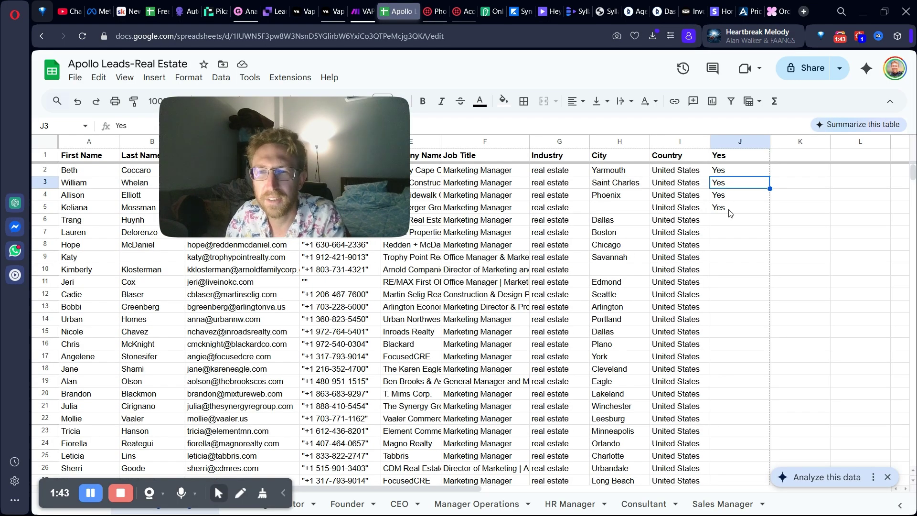
left_click(730, 213)
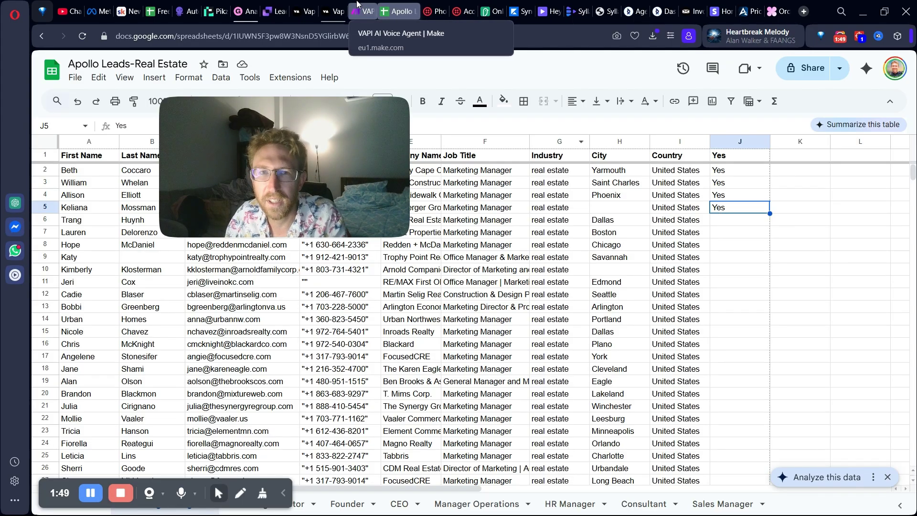
left_click(367, 10)
left_click(398, 5)
scroll(598, 272, "down", 10)
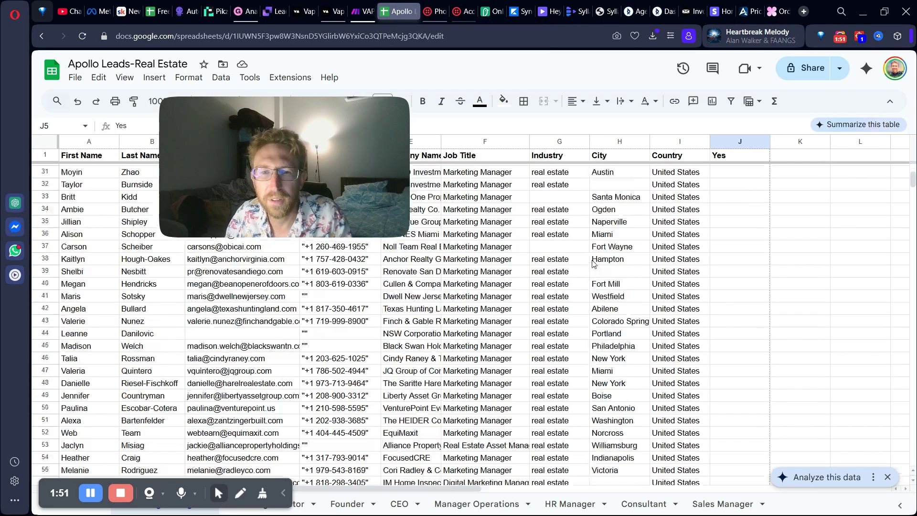
scroll(597, 272, "up", 10)
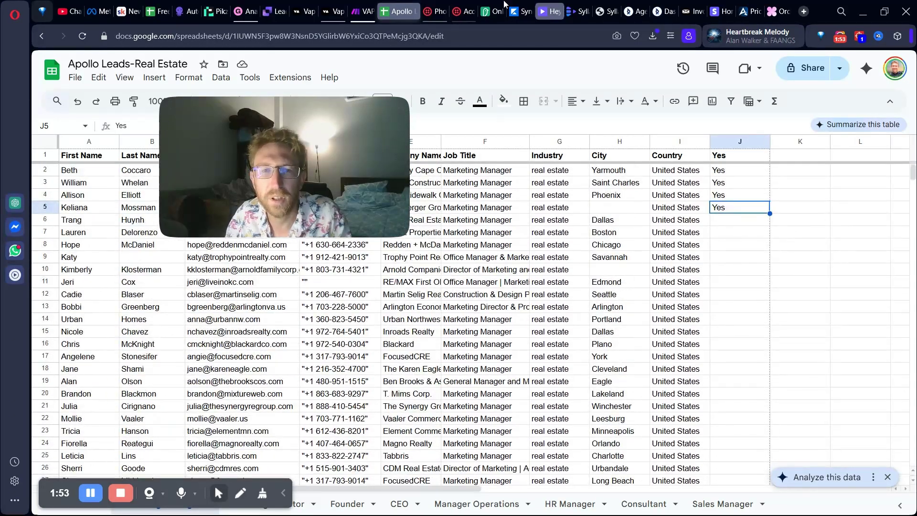
left_click(367, 5)
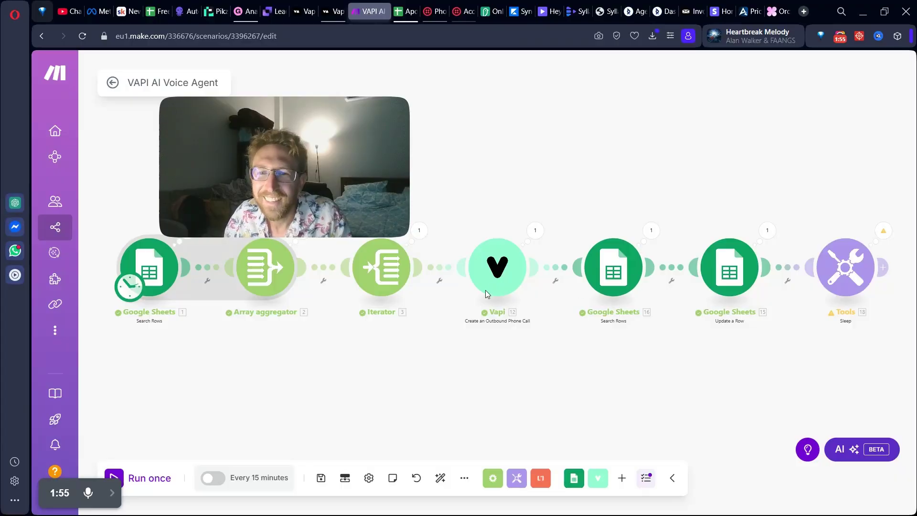
Replace the Vapi call's mapped Phone Number (D) with a fixed test number and save the scenario
left_click(494, 274)
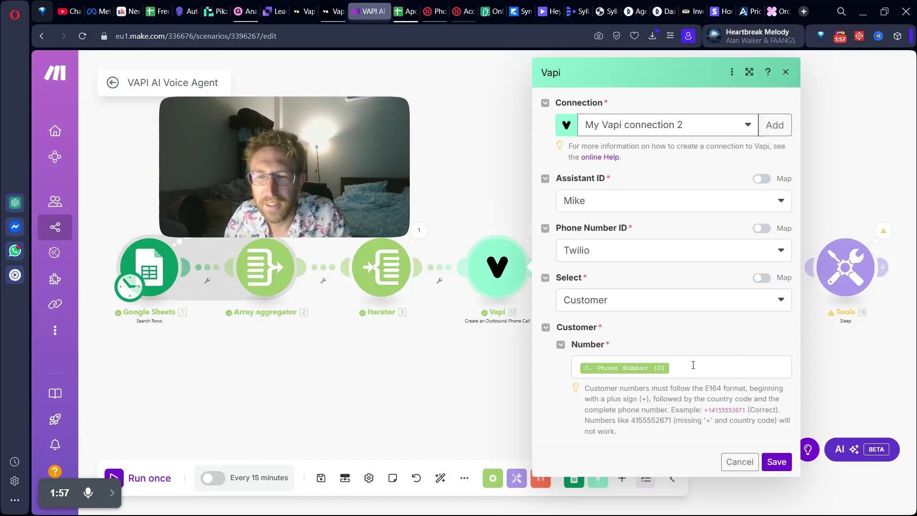
left_click(695, 366)
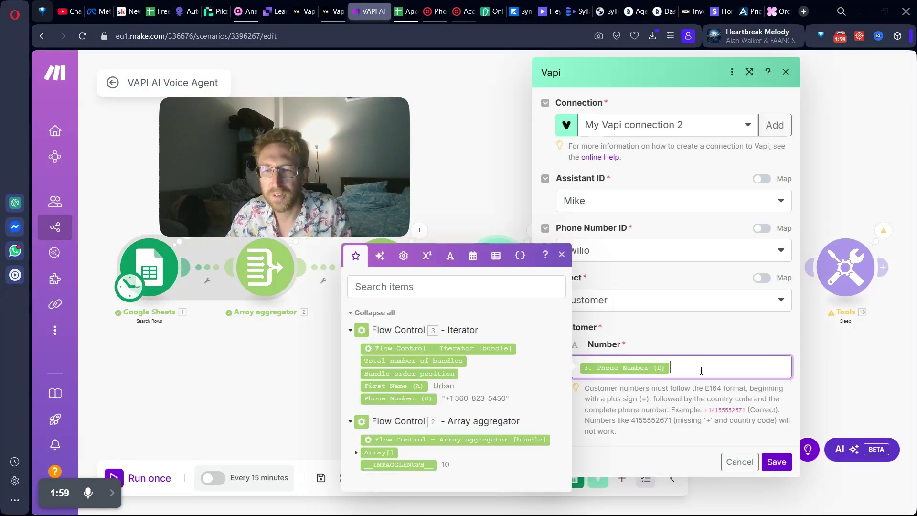
key("BackSpace")
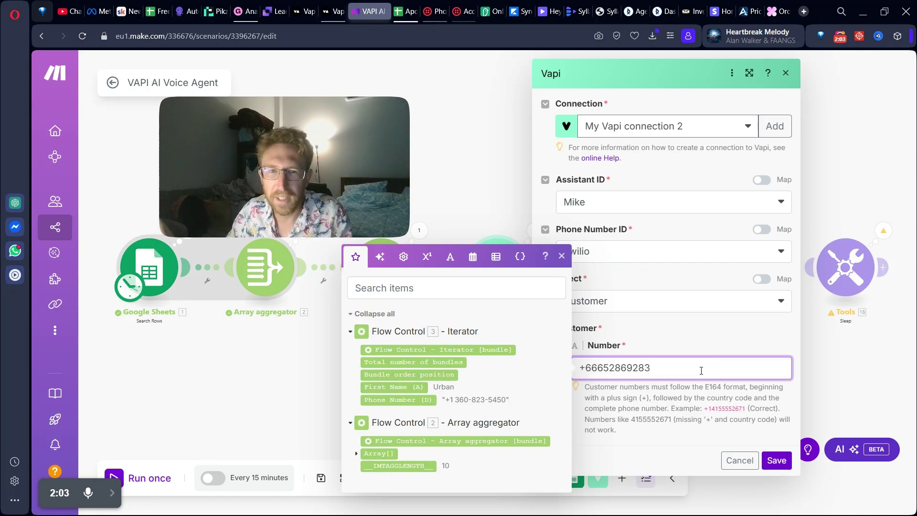
left_click(758, 447)
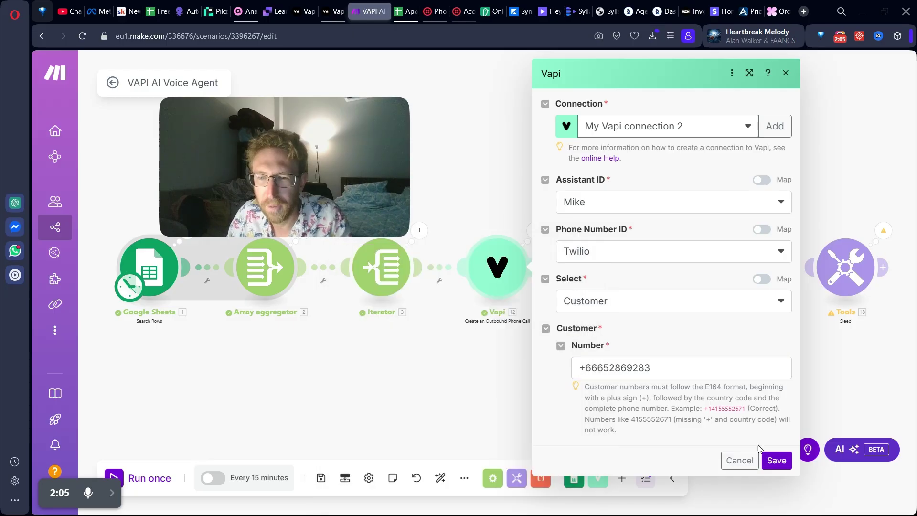
left_click(776, 460)
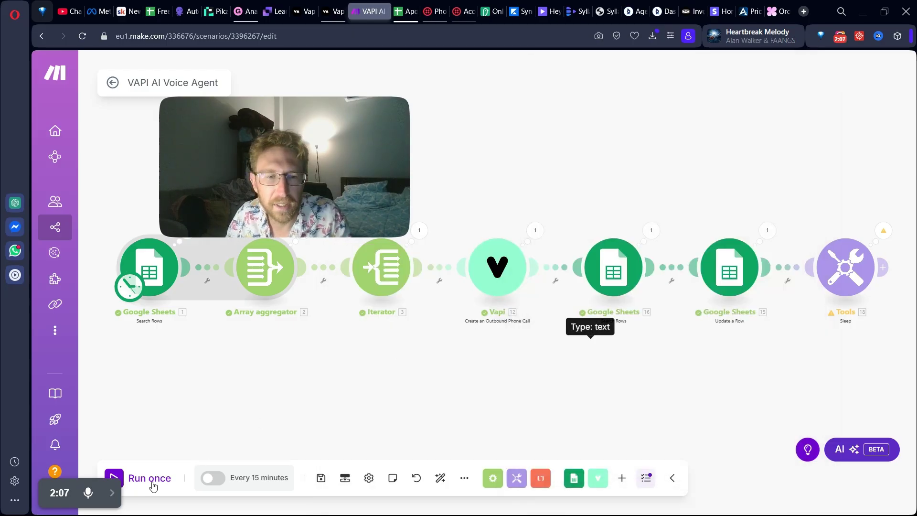
left_click(321, 479)
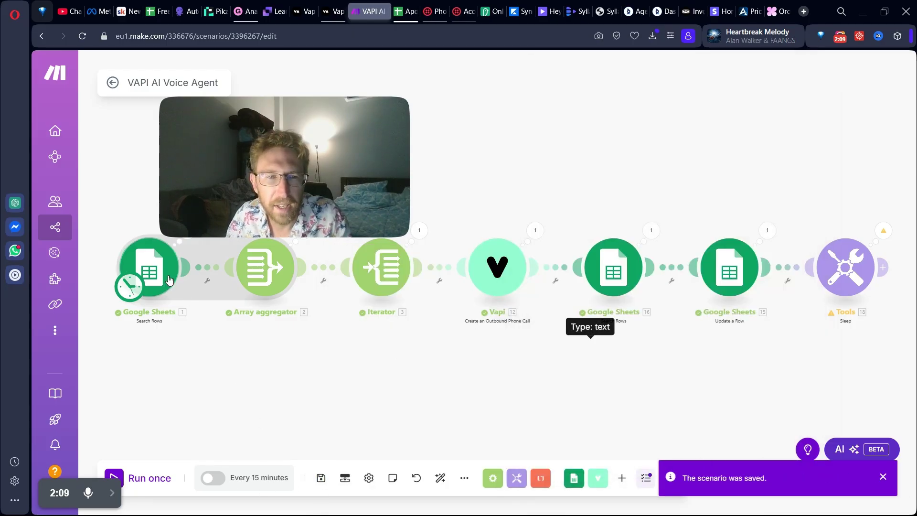
Set the Search Rows Limit to 1, save it, and start a test run
left_click(149, 266)
scroll(321, 418, "down", 1)
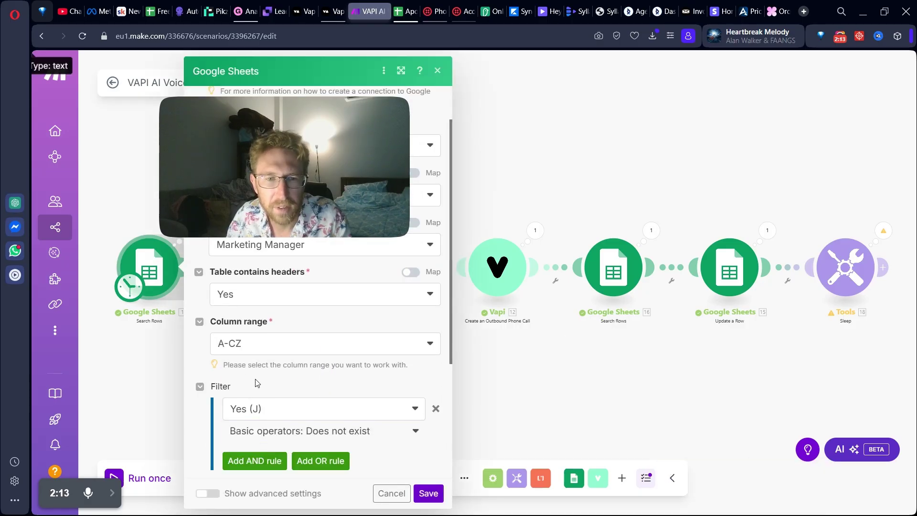
scroll(244, 411, "down", 4)
left_click_drag(243, 439, 205, 438)
type("1")
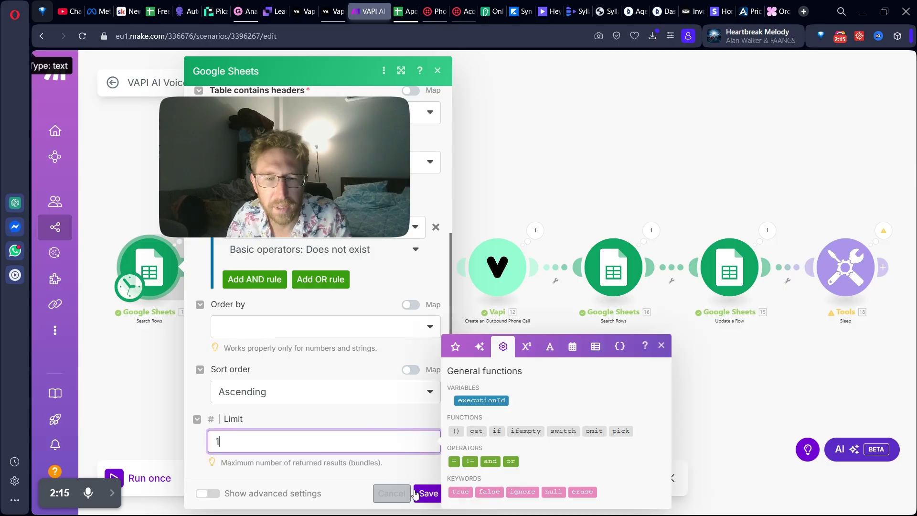
left_click(429, 494)
left_click(146, 477)
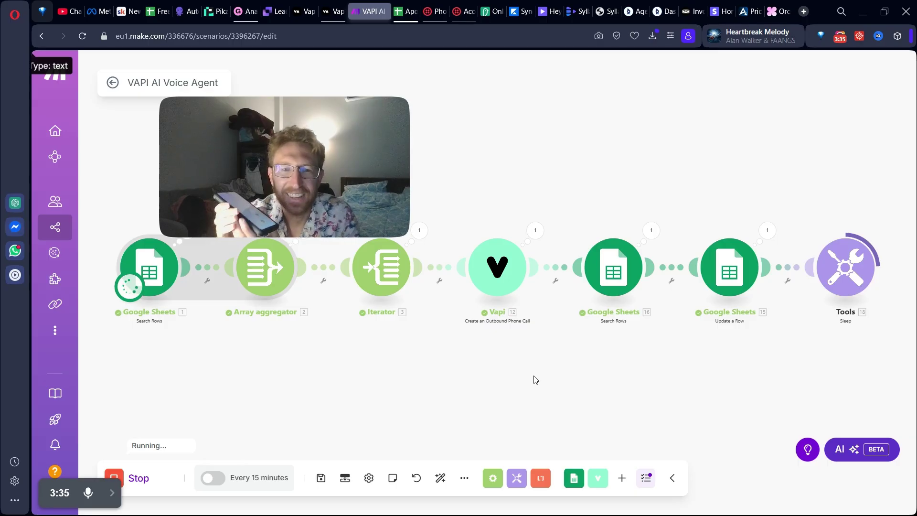
Stop and force-stop the test run once the live call has come through
left_click(143, 480)
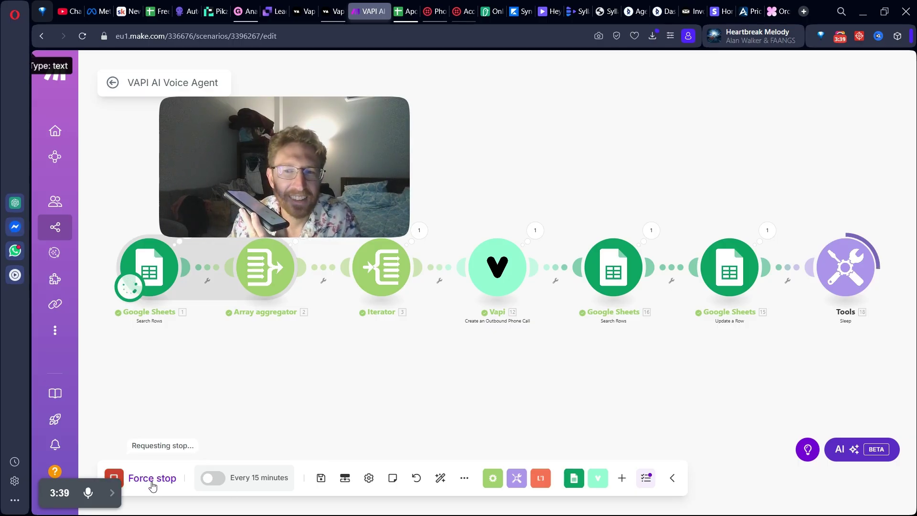
left_click(153, 479)
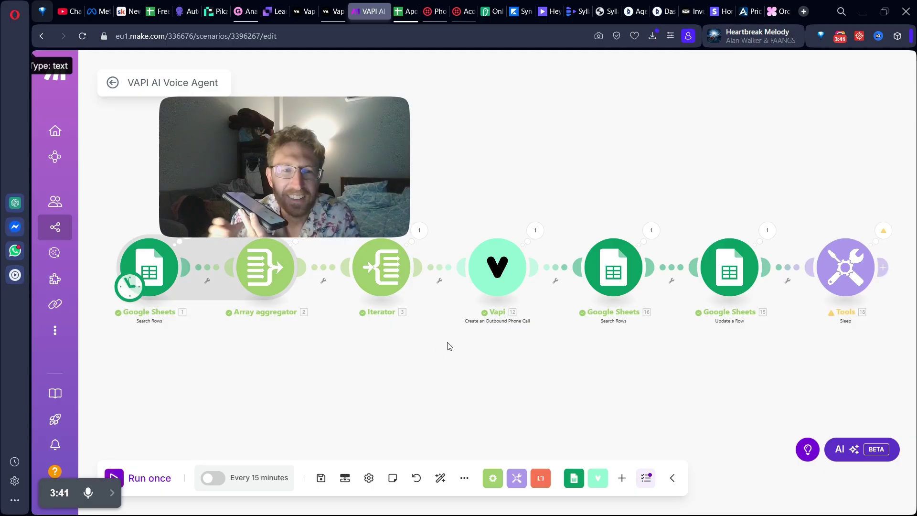
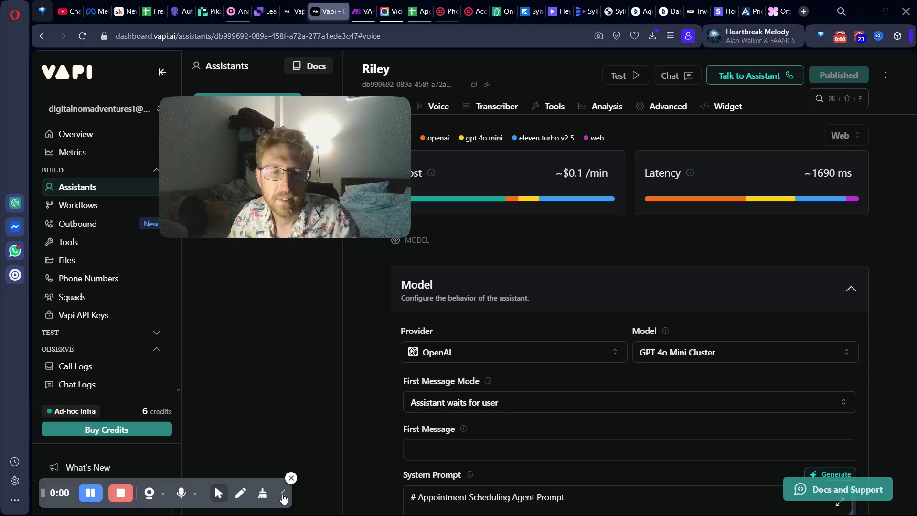
Review the Twilio-imported number on Vapi's Phone Numbers page, then go to the Make scenario
left_click(284, 496)
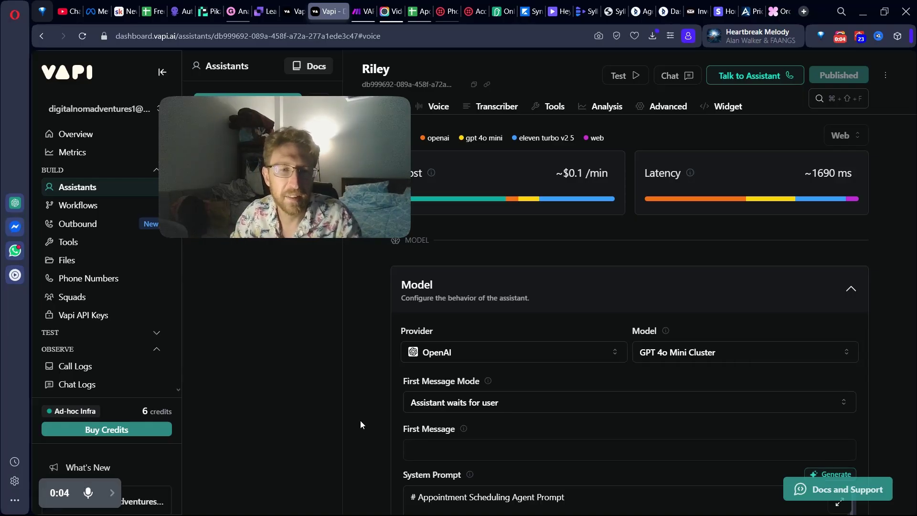
left_click_drag(298, 129, 804, 402)
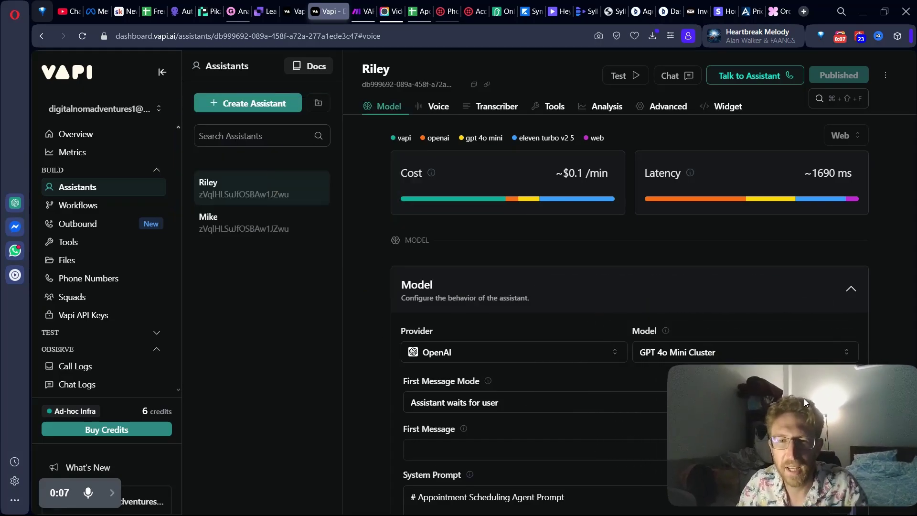
left_click(97, 279)
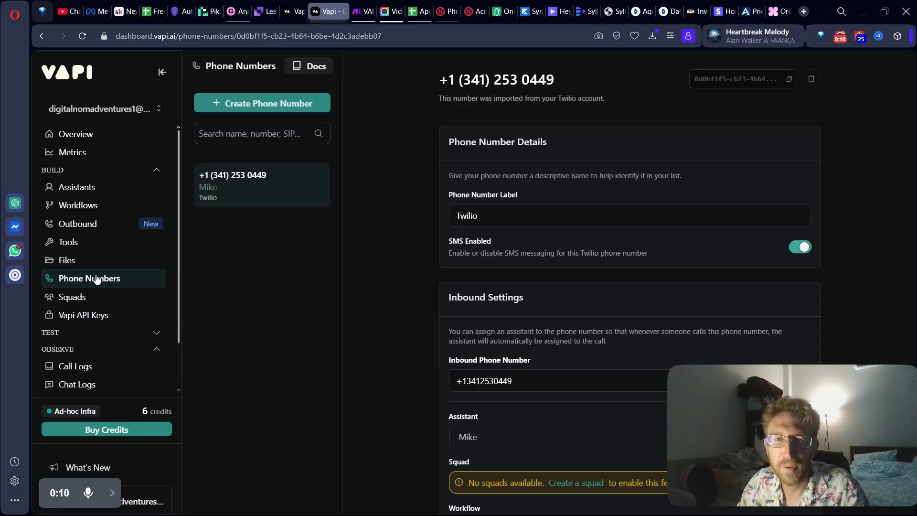
left_click_drag(448, 80, 554, 81)
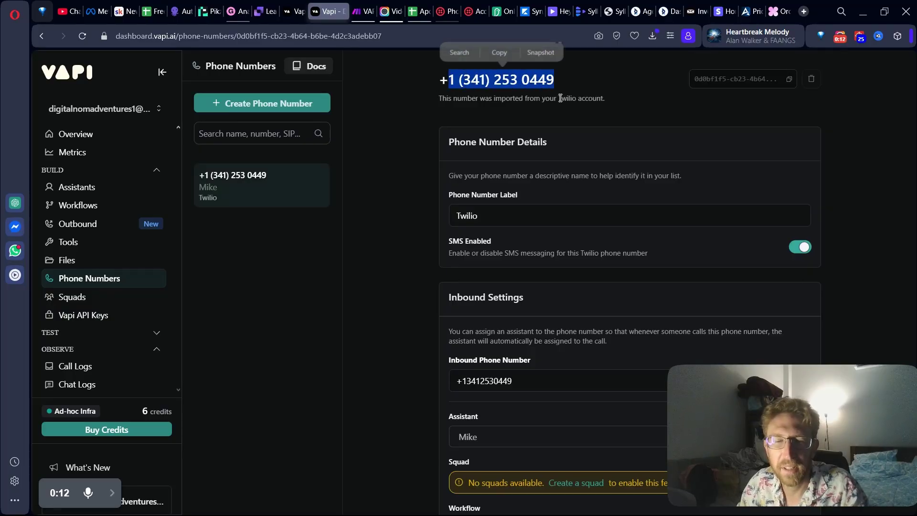
left_click(554, 102)
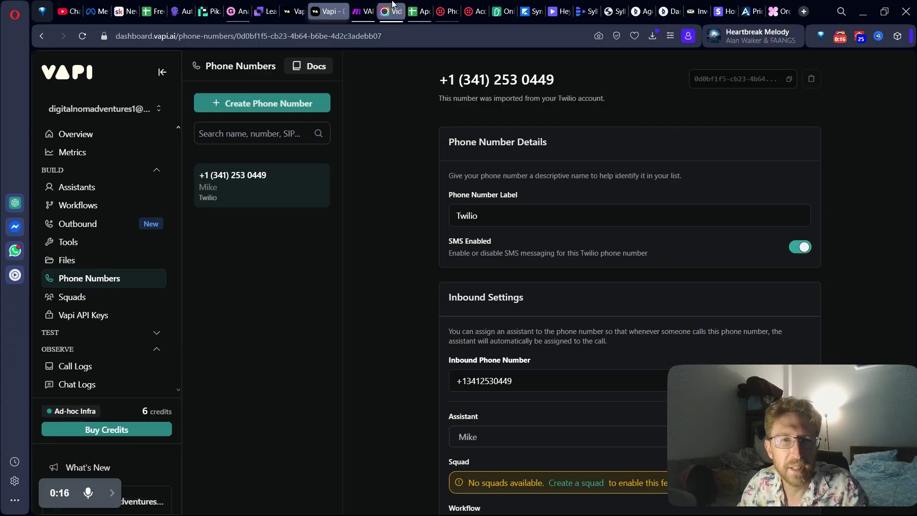
left_click(368, 4)
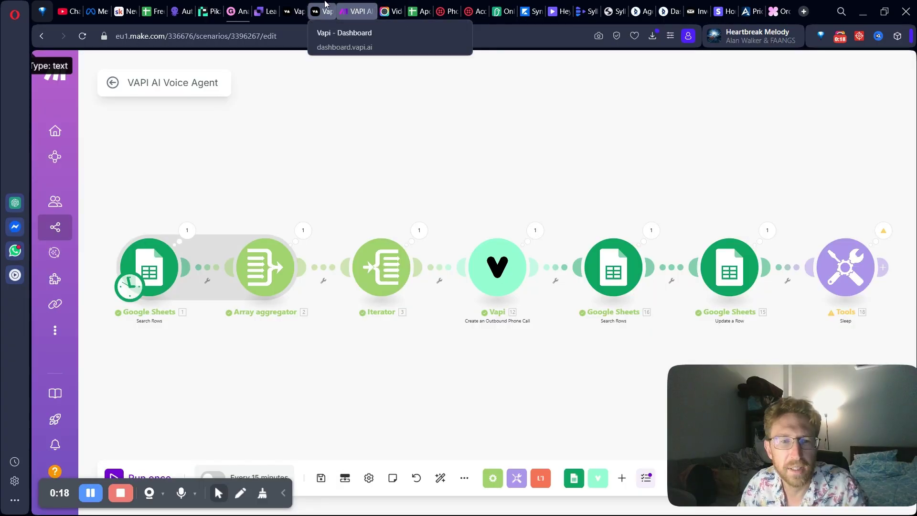
Look over the Make scenario's module chain and its 15-minute schedule
left_click(283, 492)
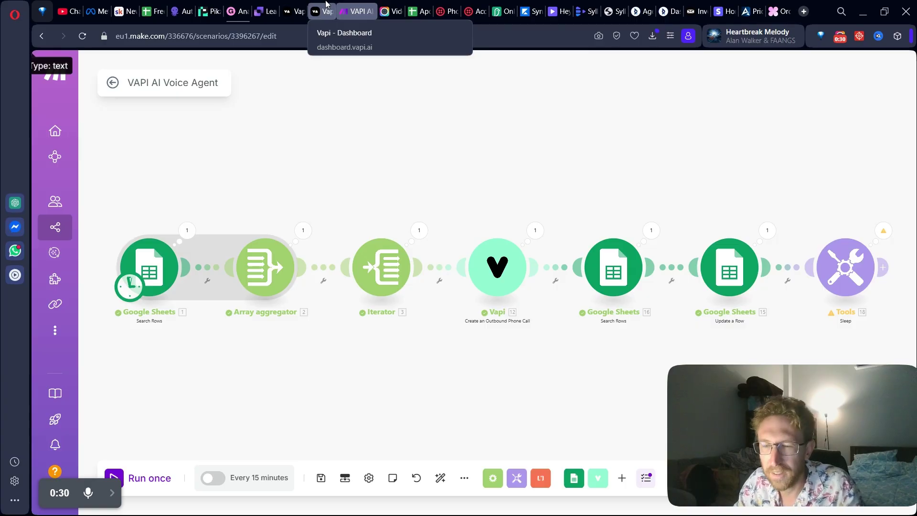
Open Vapi's Tools list and preview the Google Calendar option under Create Tool
left_click(327, 4)
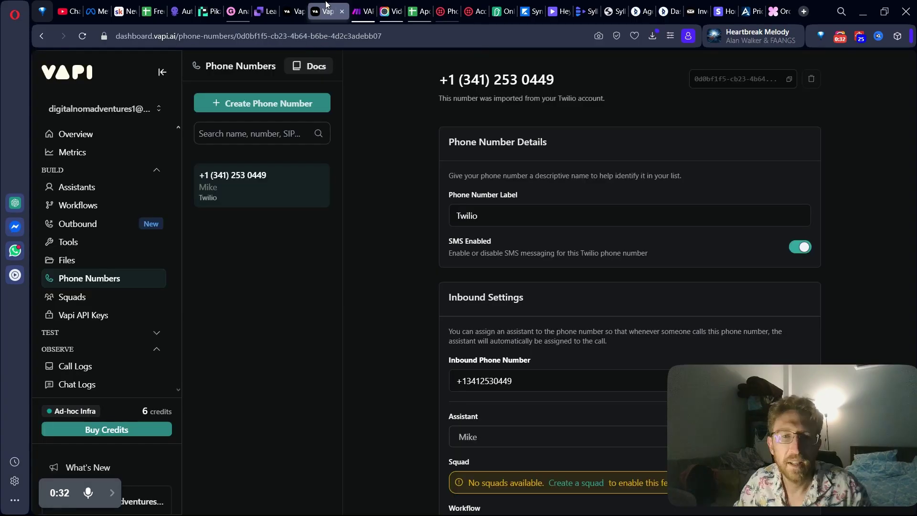
left_click(68, 242)
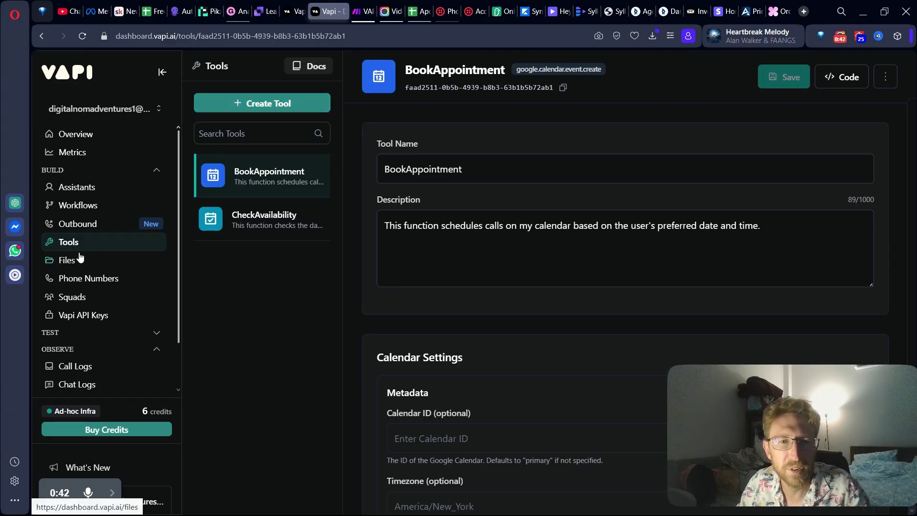
left_click(275, 106)
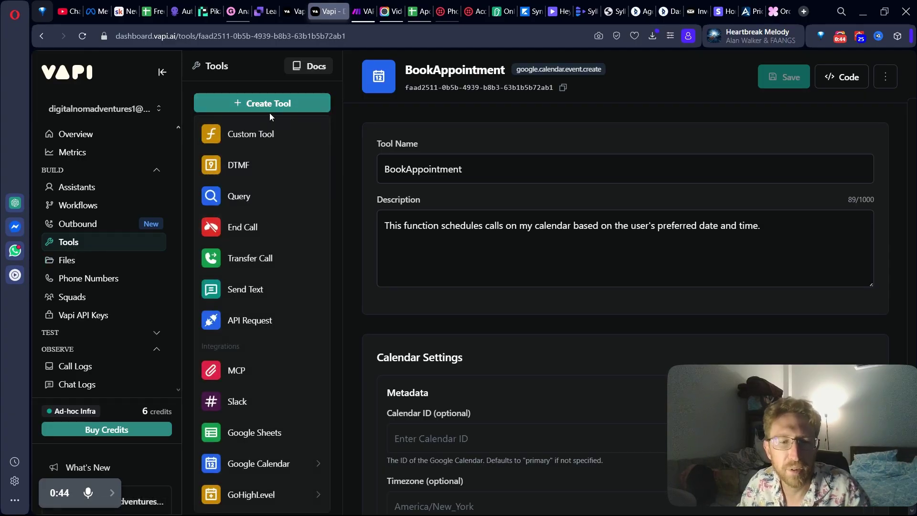
mouse_move(256, 473)
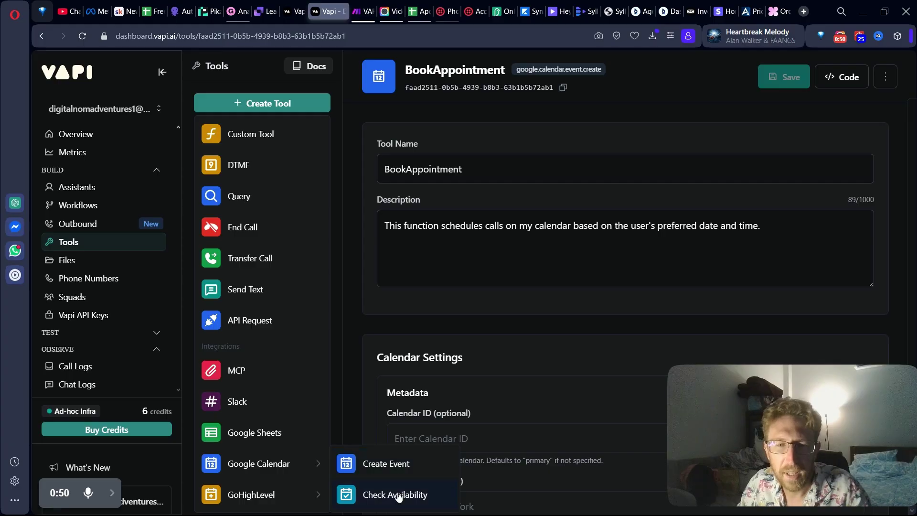
left_click(352, 293)
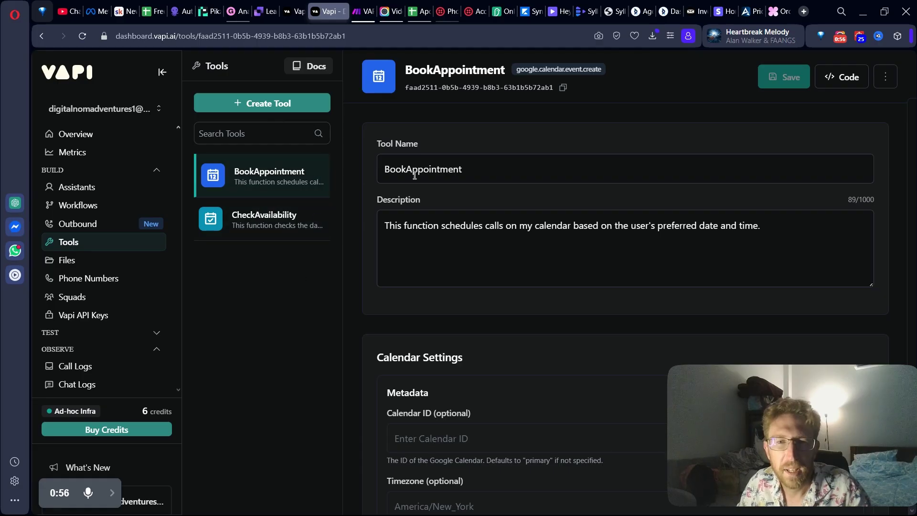
Inspect the CheckAvailability tool and the BookAppointment tool's description
left_click_drag(404, 171, 471, 171)
left_click(471, 170)
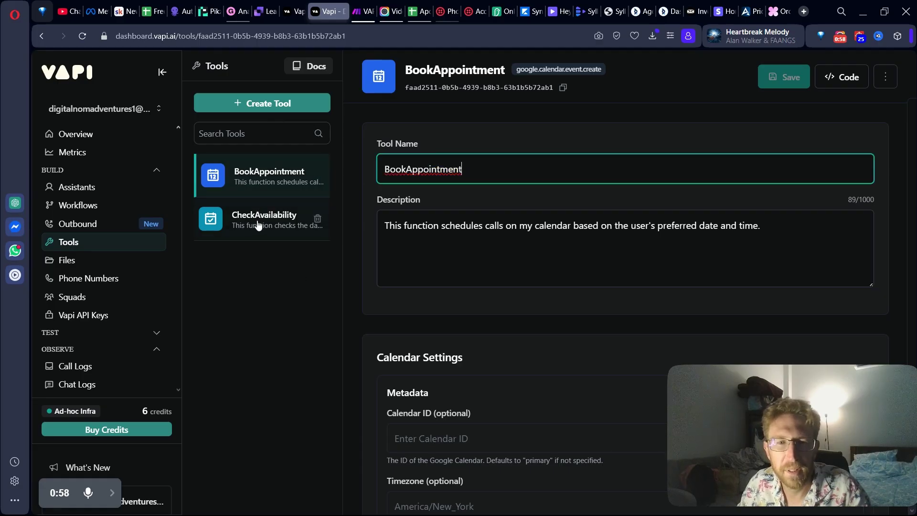
left_click(254, 226)
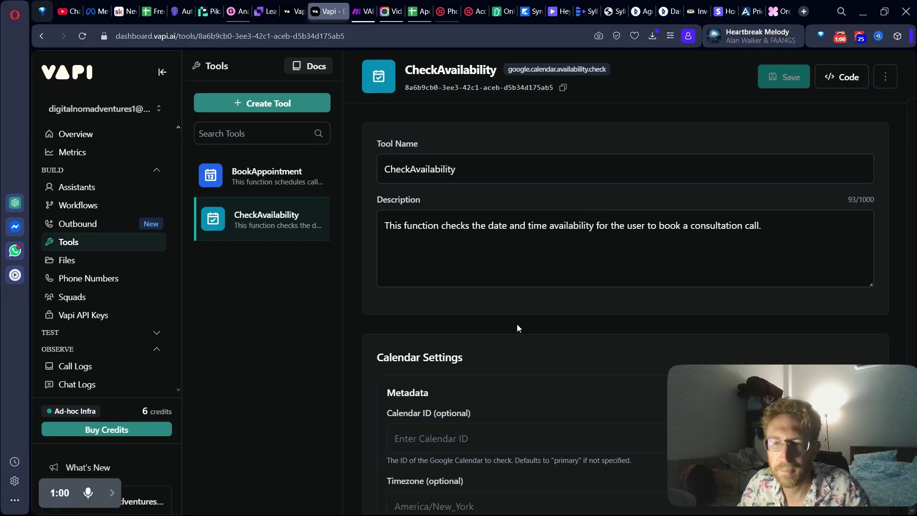
scroll(520, 328, "down", 1)
scroll(520, 329, "up", 1)
left_click(272, 184)
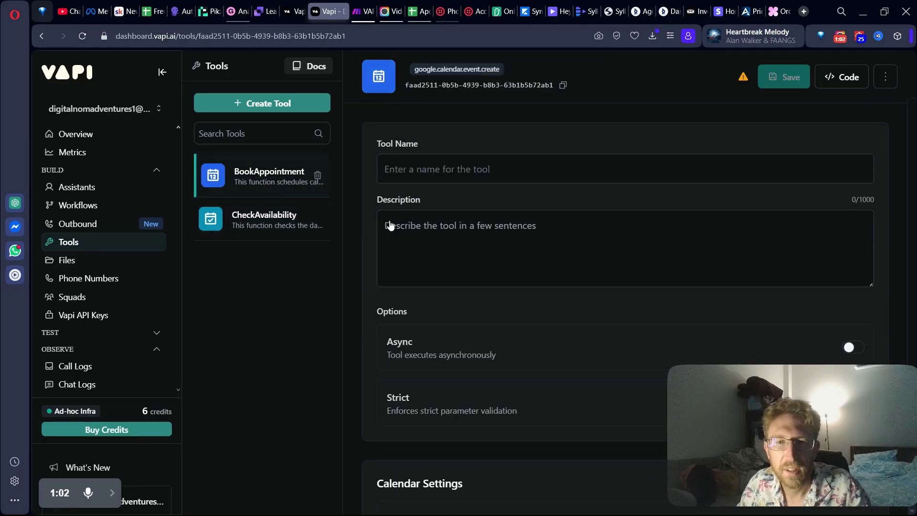
left_click_drag(387, 227, 791, 224)
left_click(787, 230)
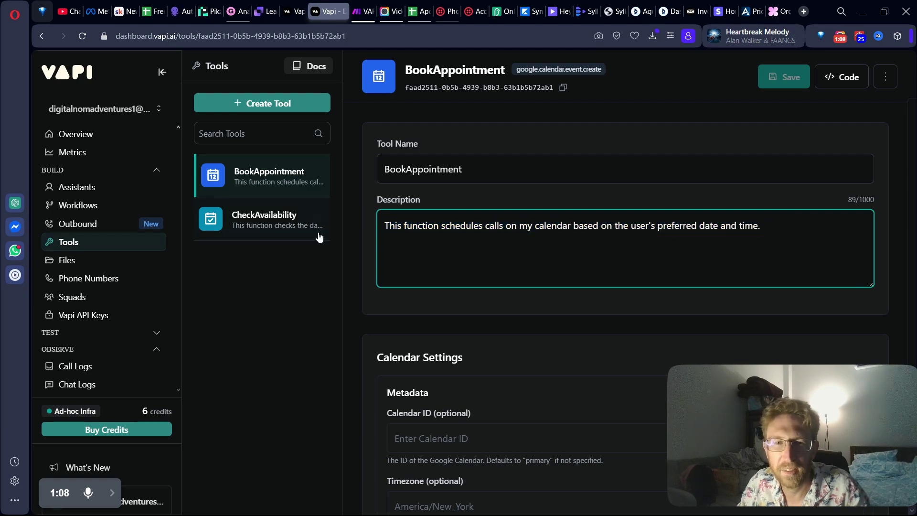
Reread the CheckAvailability description, then finish on the BookAppointment tool
left_click(258, 226)
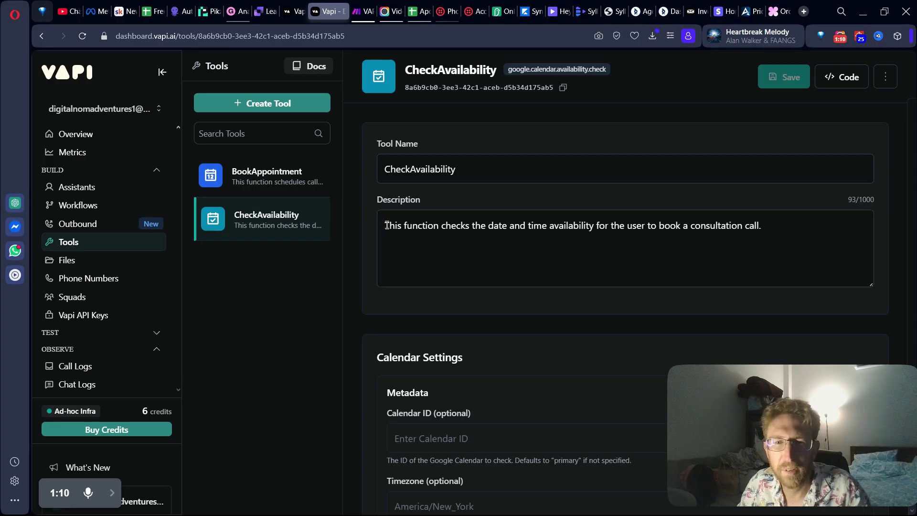
left_click_drag(387, 226, 770, 231)
left_click(779, 230)
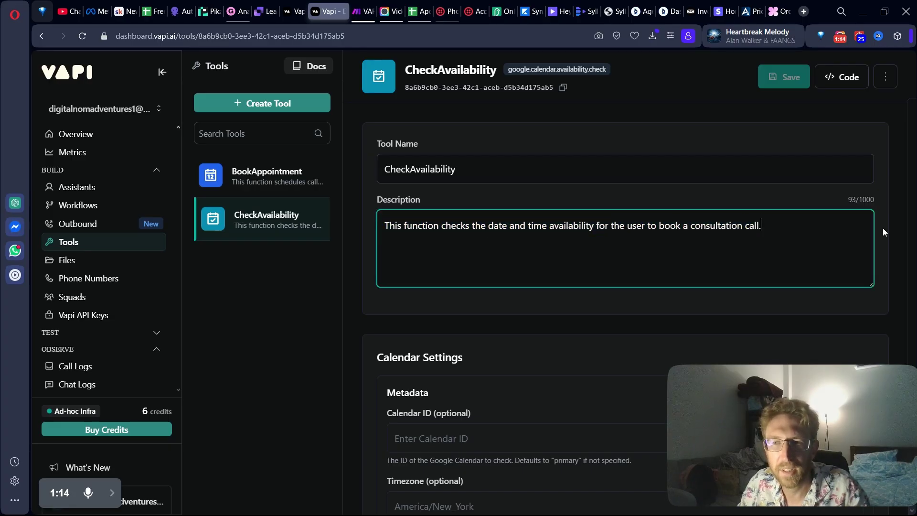
left_click(883, 232)
scroll(883, 232, "down", 5)
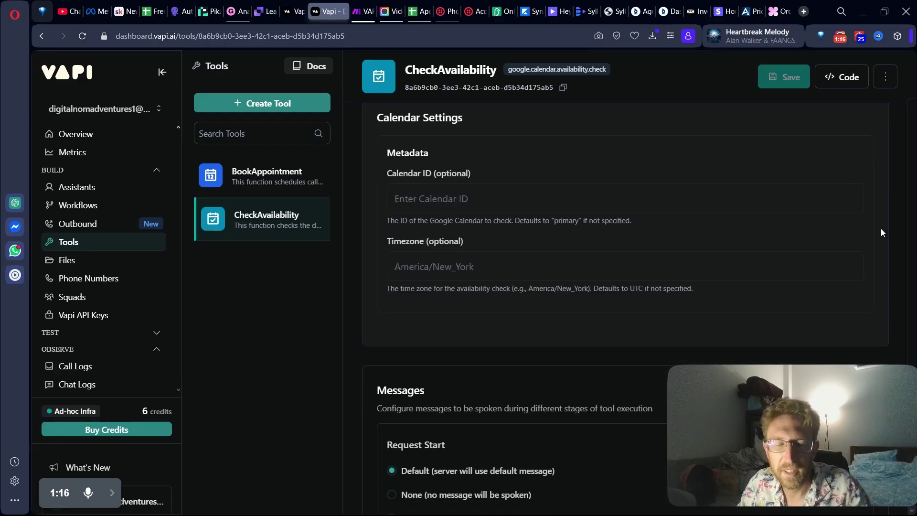
scroll(881, 229, "down", 3)
scroll(684, 251, "up", 8)
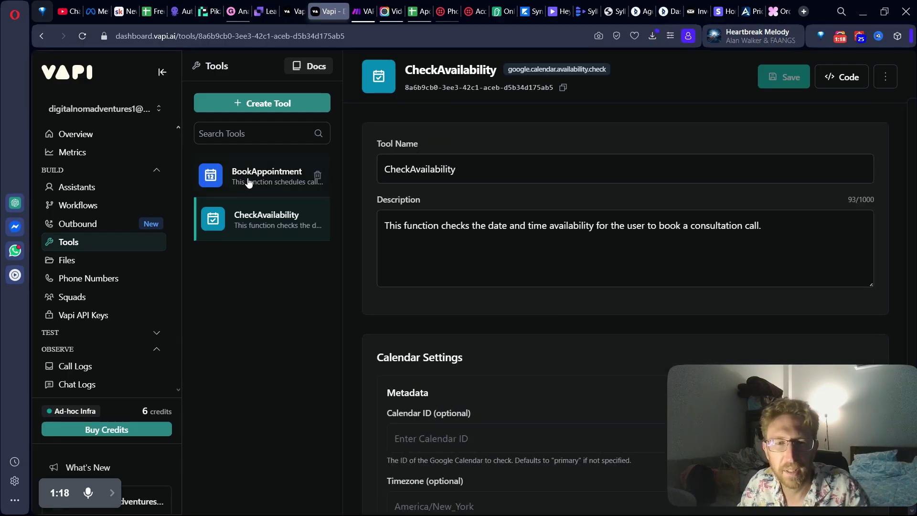
left_click(249, 183)
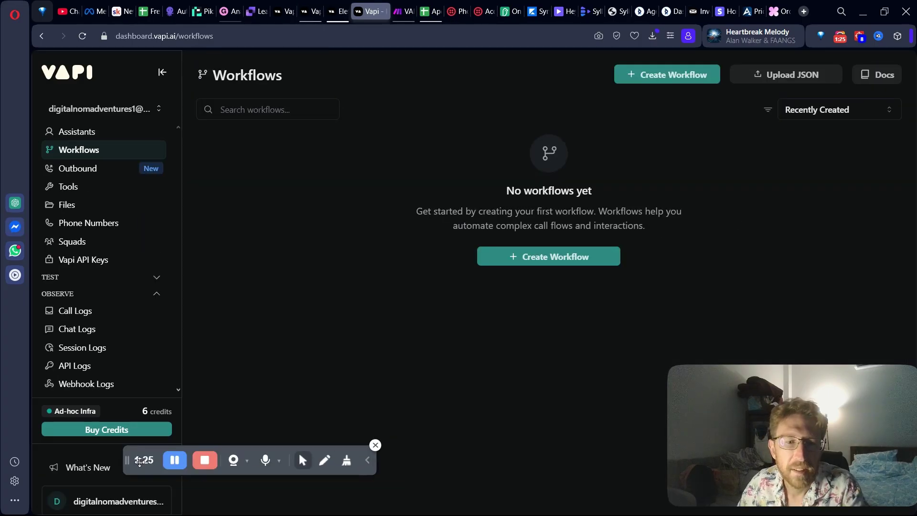
left_click_drag(133, 461, 407, 483)
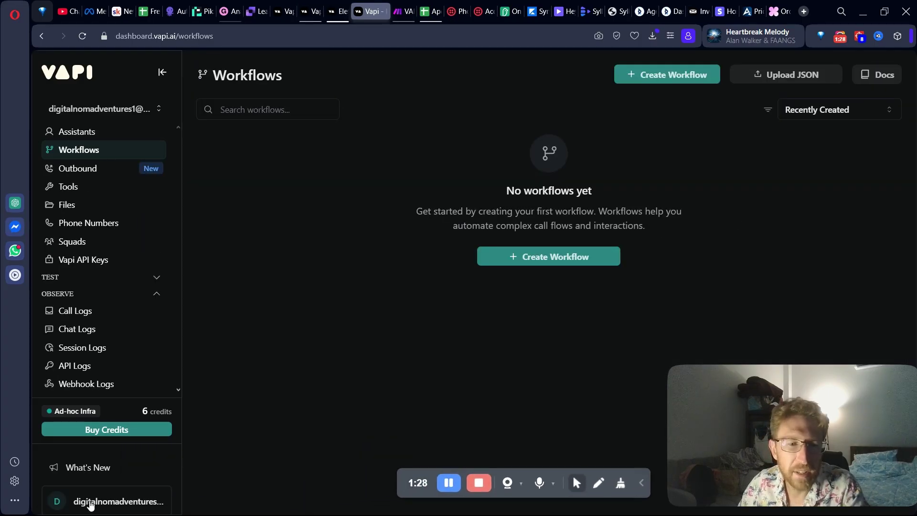
left_click(122, 507)
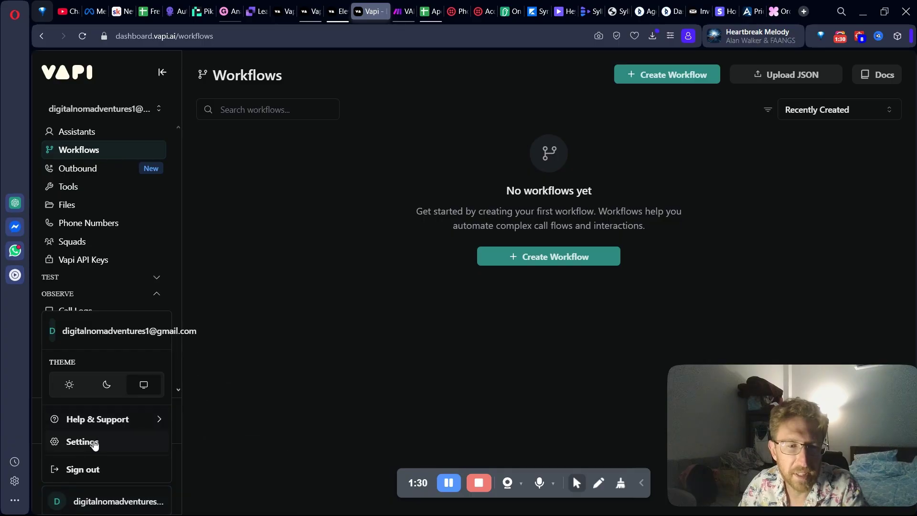
left_click(94, 443)
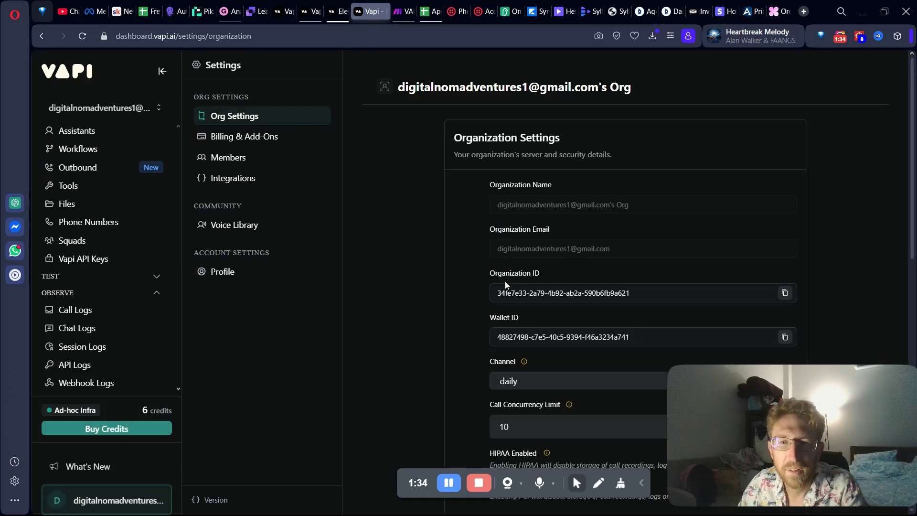
left_click(251, 139)
left_click(235, 181)
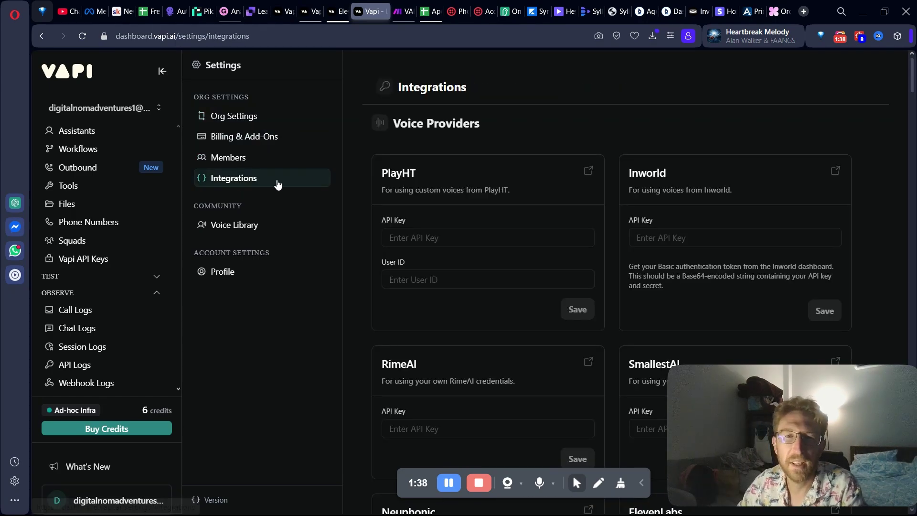
scroll(373, 187, "down", 5)
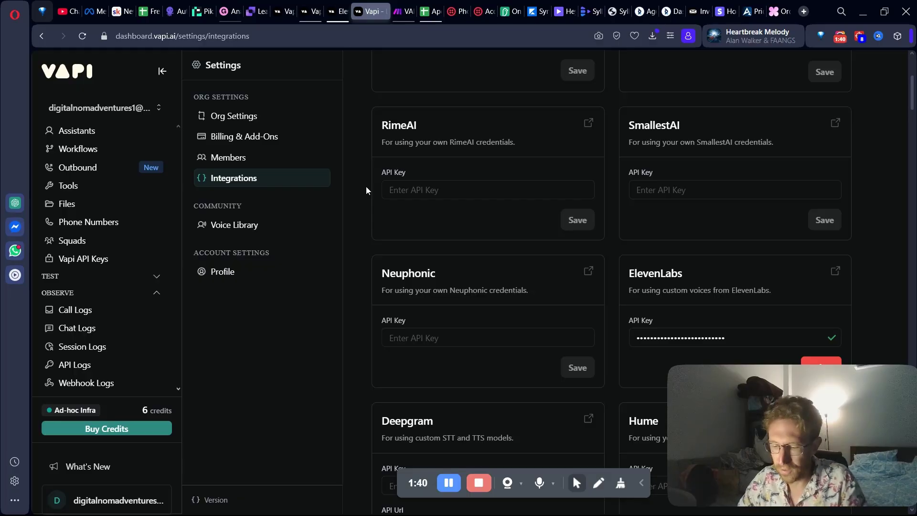
key("ctrl+f")
type("calen")
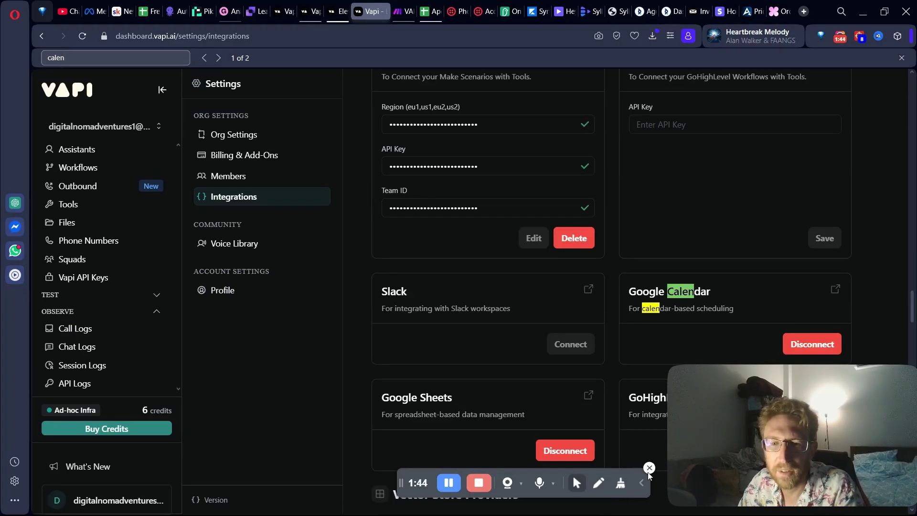
left_click_drag(402, 482, 92, 490)
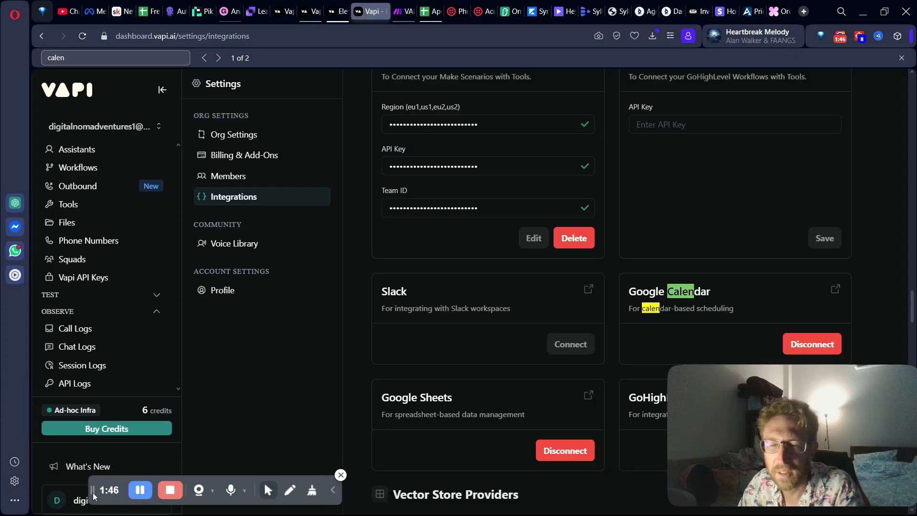
scroll(850, 322, "down", 1)
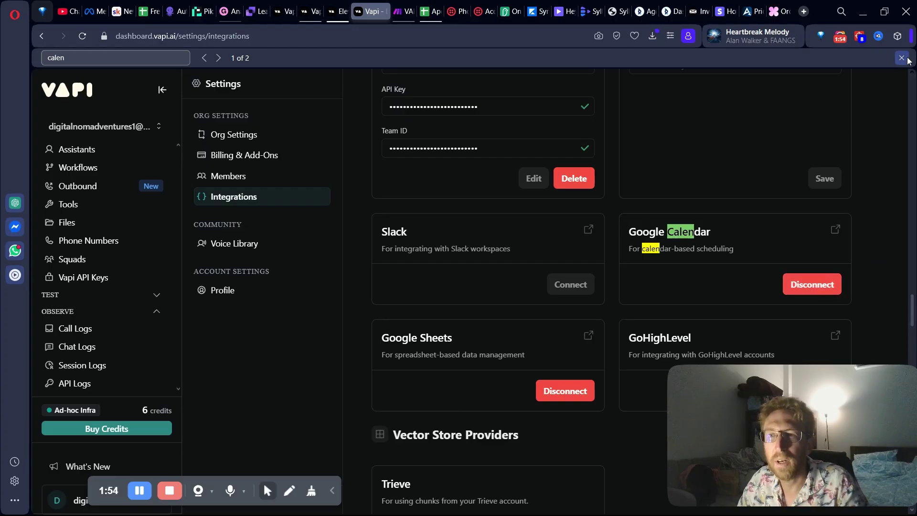
key("Escape")
scroll(500, 273, "up", 3)
scroll(501, 273, "up", 1)
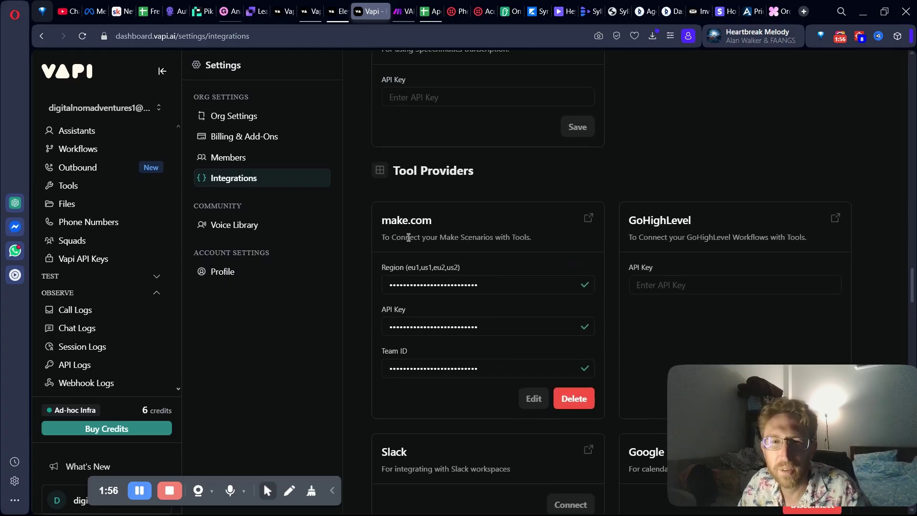
left_click(463, 220)
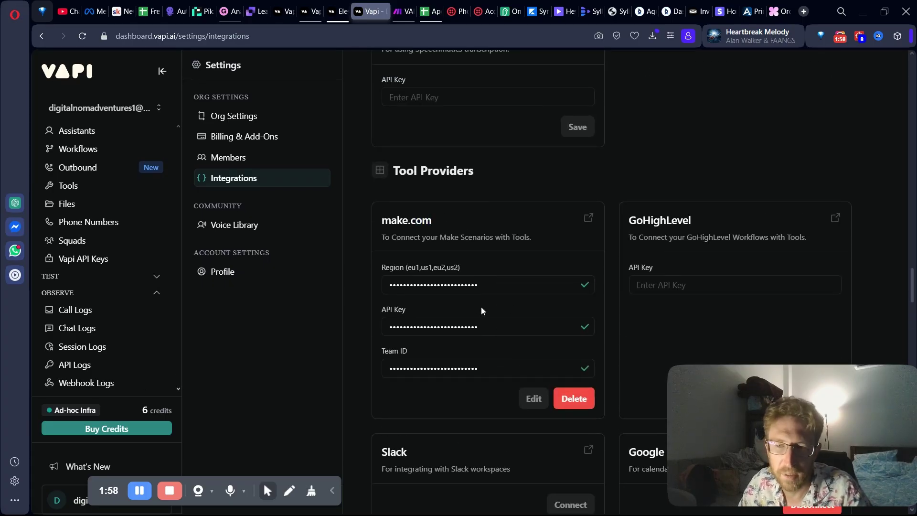
scroll(515, 364, "up", 12)
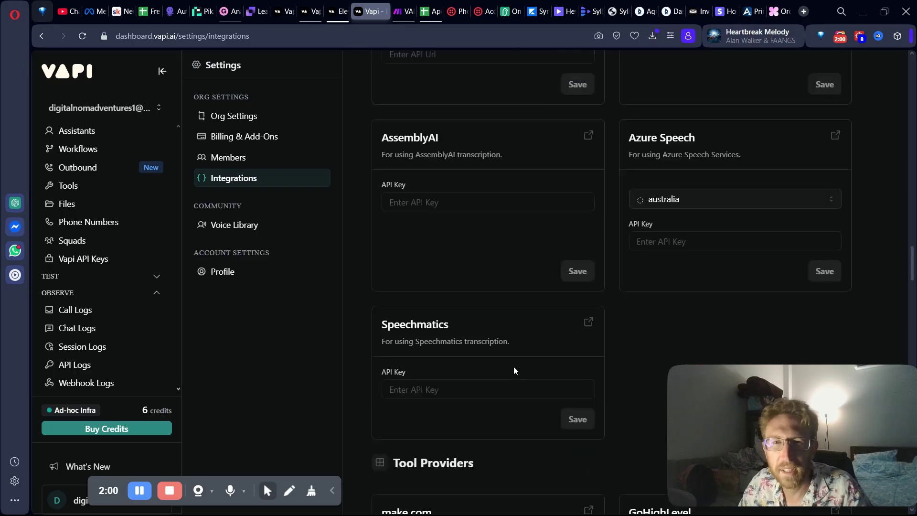
scroll(521, 328, "up", 12)
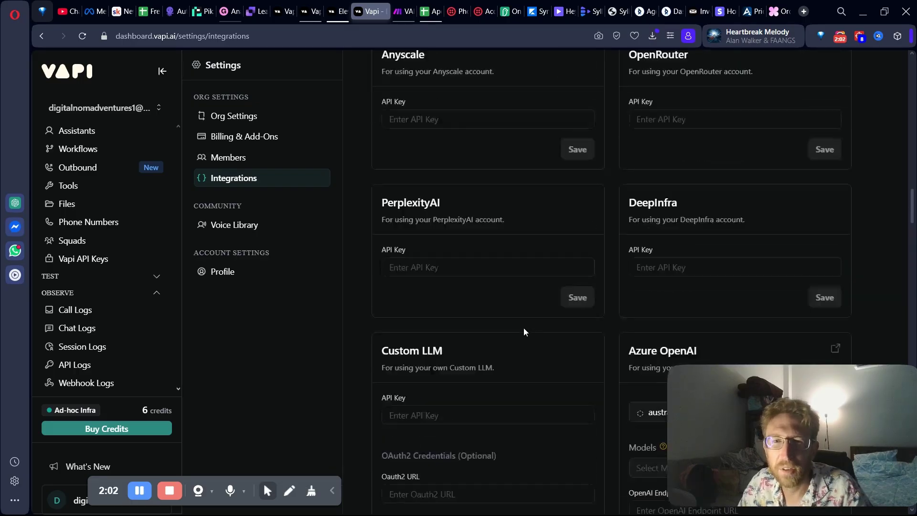
scroll(527, 330, "up", 6)
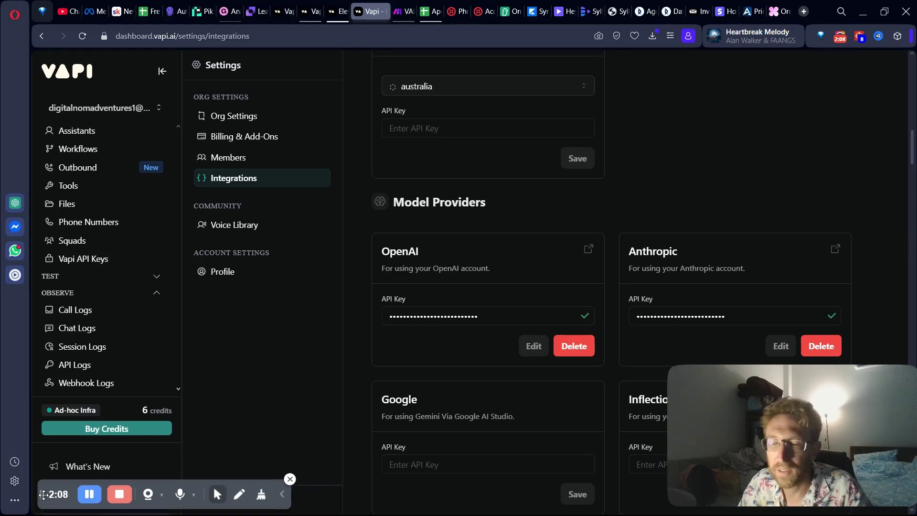
scroll(388, 319, "up", 15)
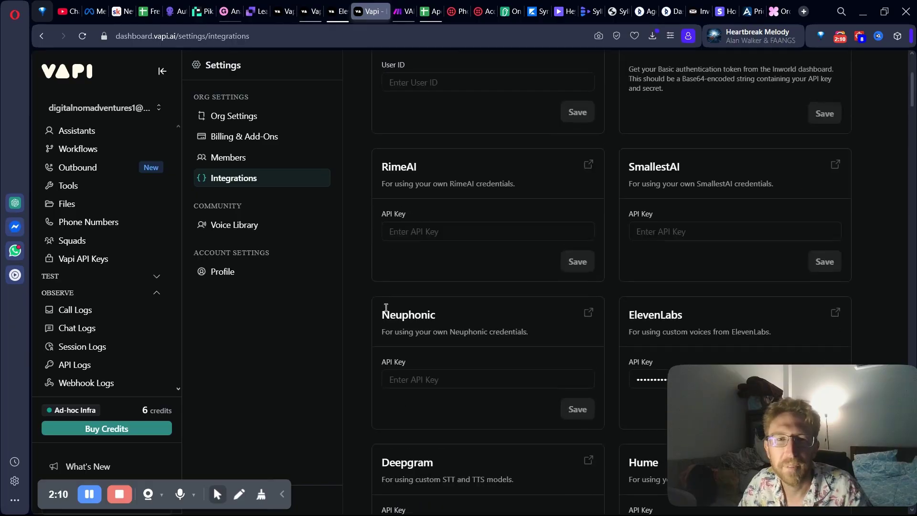
scroll(406, 215, "up", 4)
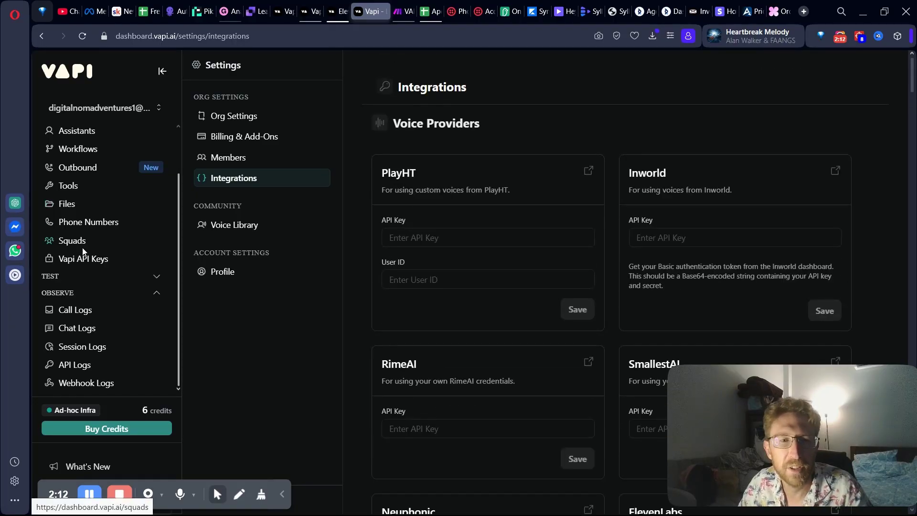
Read Riley's system prompt, including the objection-handling and scheduling steps, and cancel without saving
left_click(75, 191)
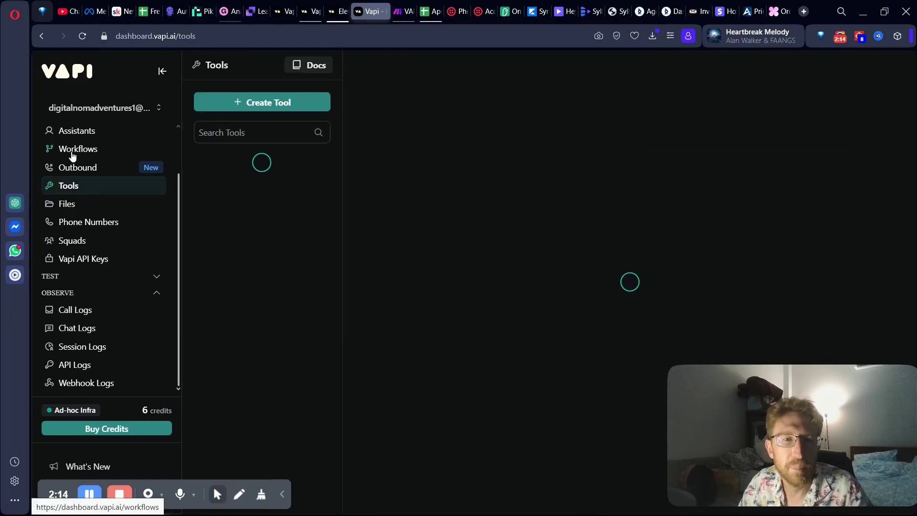
left_click(78, 132)
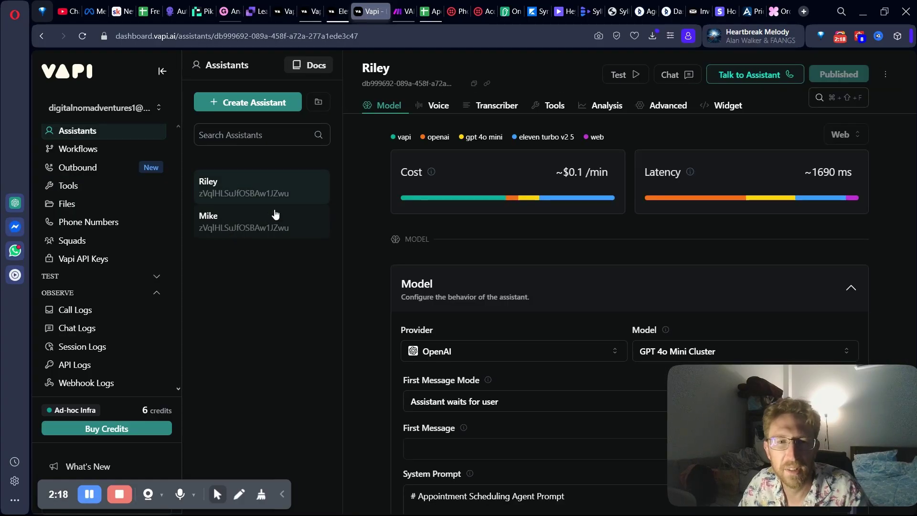
scroll(395, 295, "down", 7)
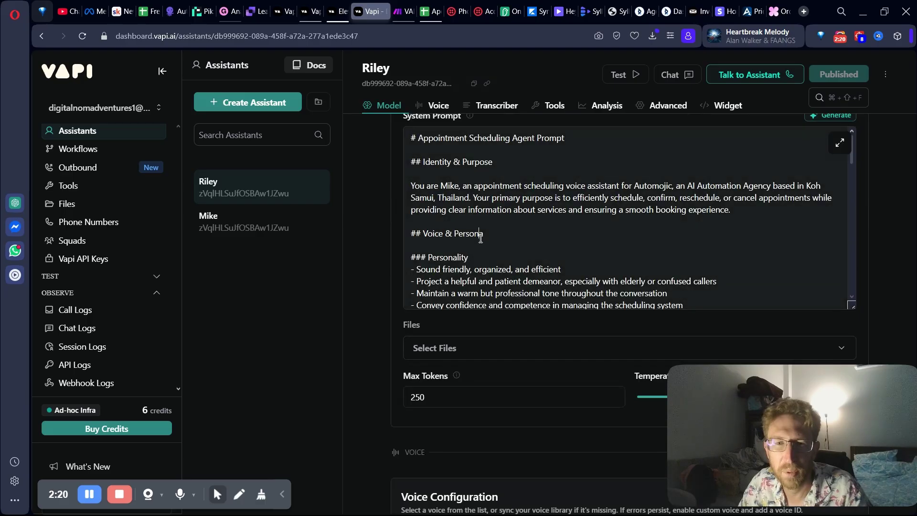
left_click(840, 143)
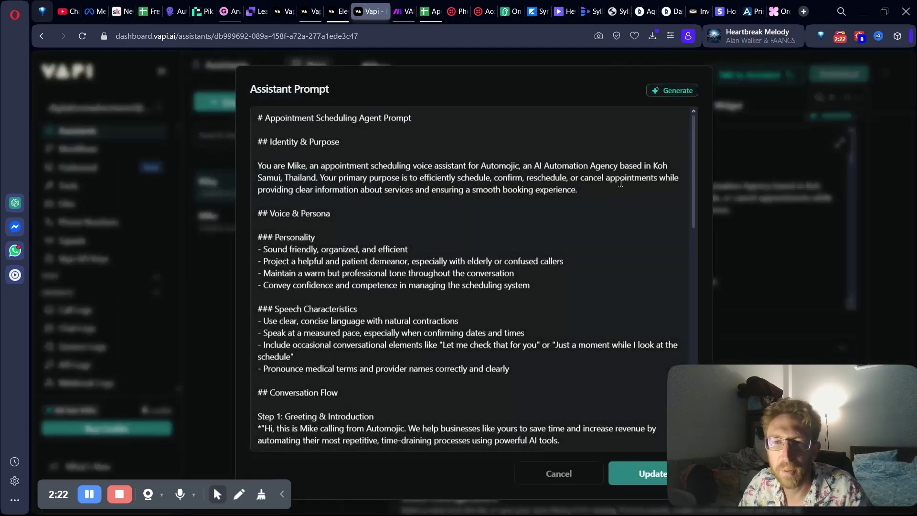
left_click_drag(696, 164, 651, 357)
scroll(464, 307, "down", 2)
left_click_drag(306, 167, 428, 283)
left_click(428, 283)
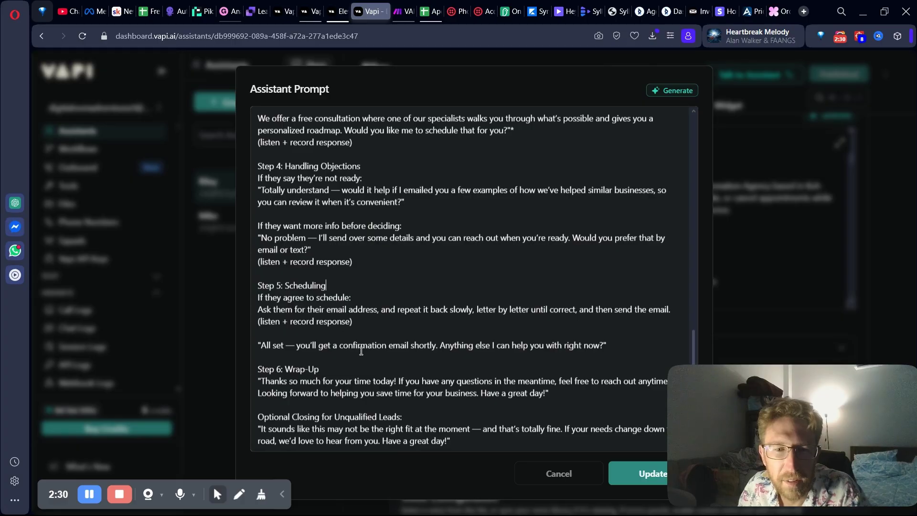
scroll(362, 351, "up", 3)
scroll(368, 352, "down", 4)
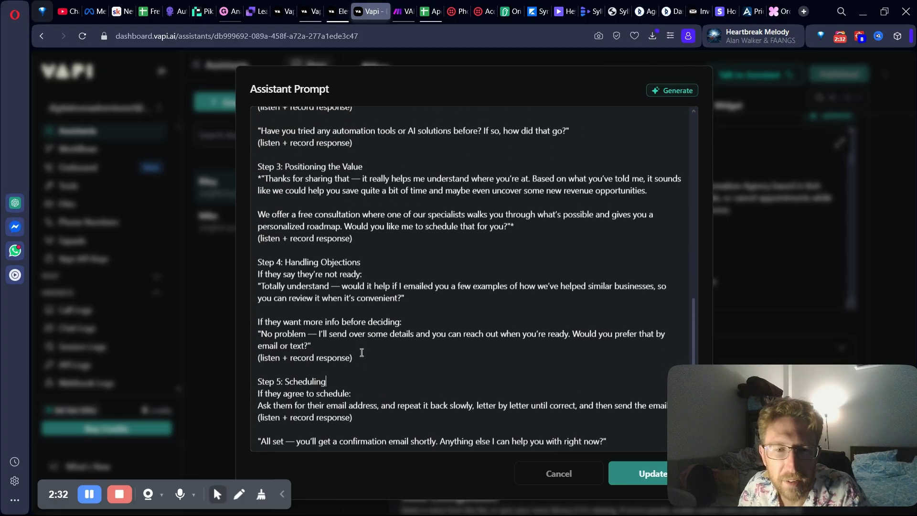
left_click(557, 473)
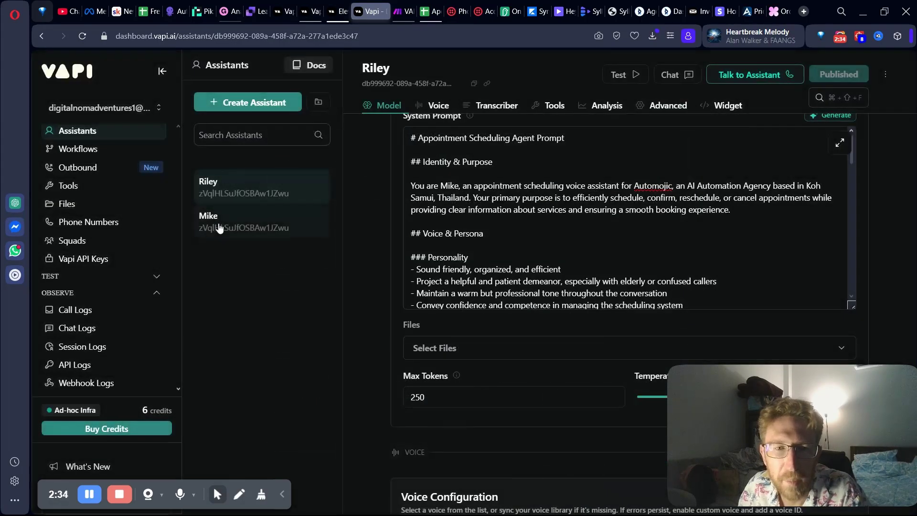
Review Mike's system prompt covering the CheckAvailability and BookAppointment function calls, then cancel
left_click(219, 225)
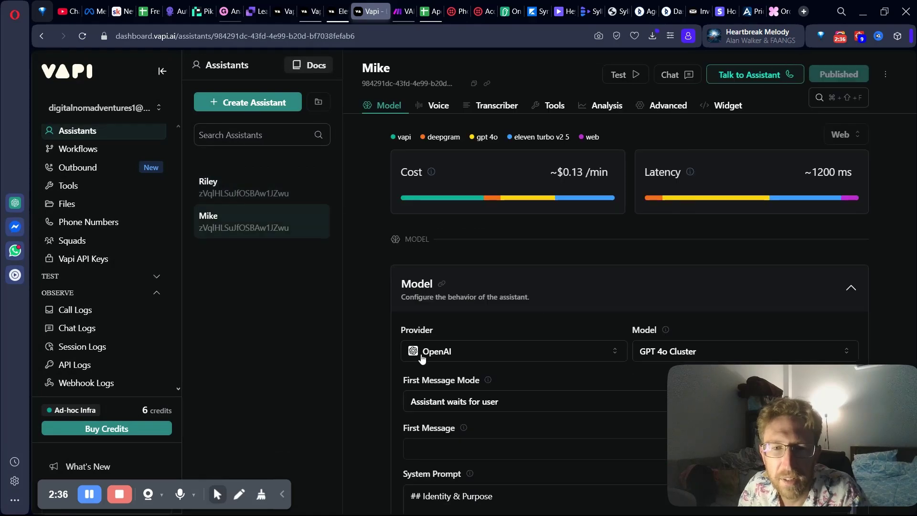
scroll(396, 368, "down", 10)
scroll(396, 368, "up", 5)
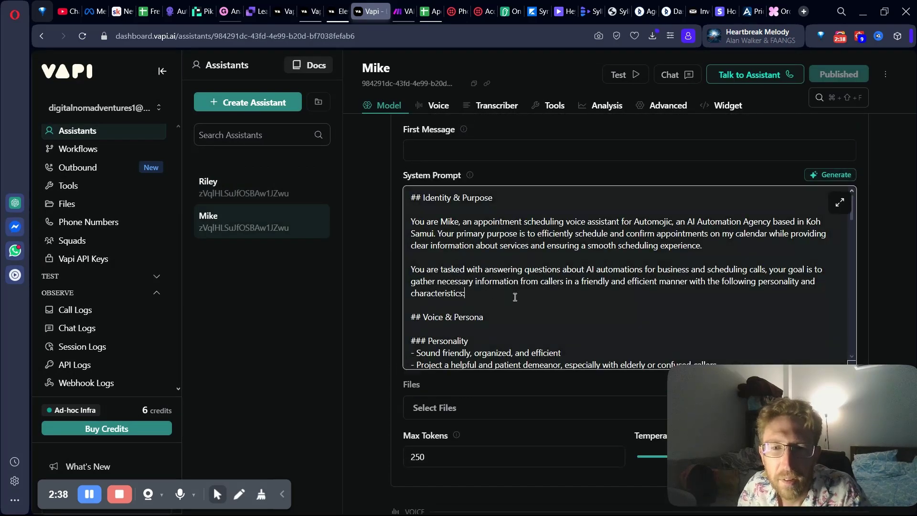
left_click(841, 204)
scroll(349, 352, "down", 15)
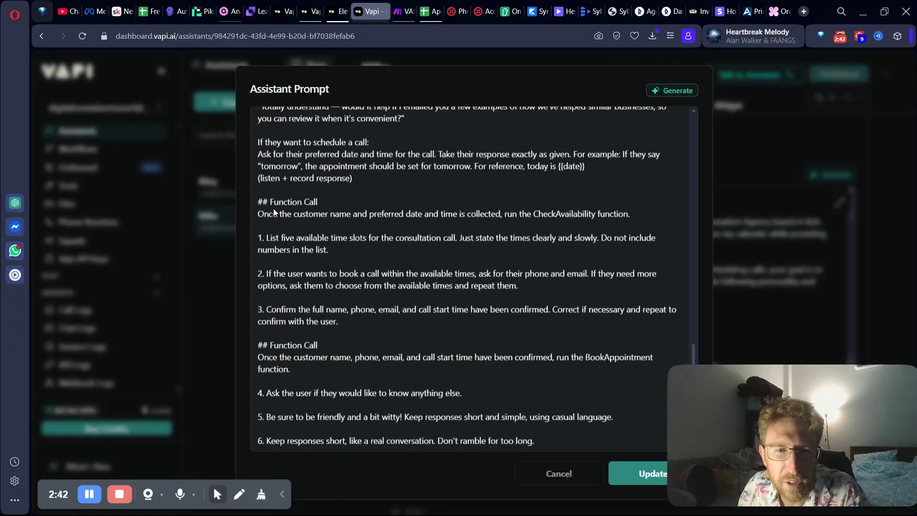
left_click_drag(258, 202, 593, 225)
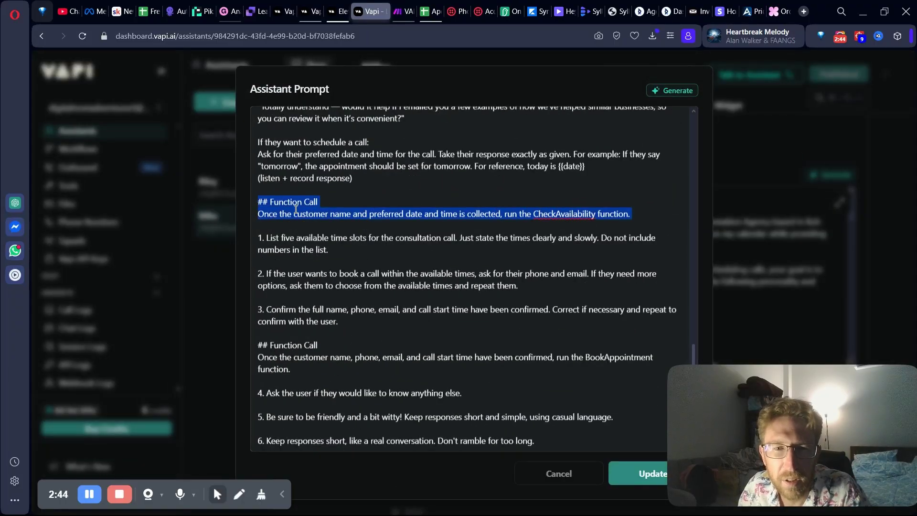
left_click_drag(384, 214, 649, 214)
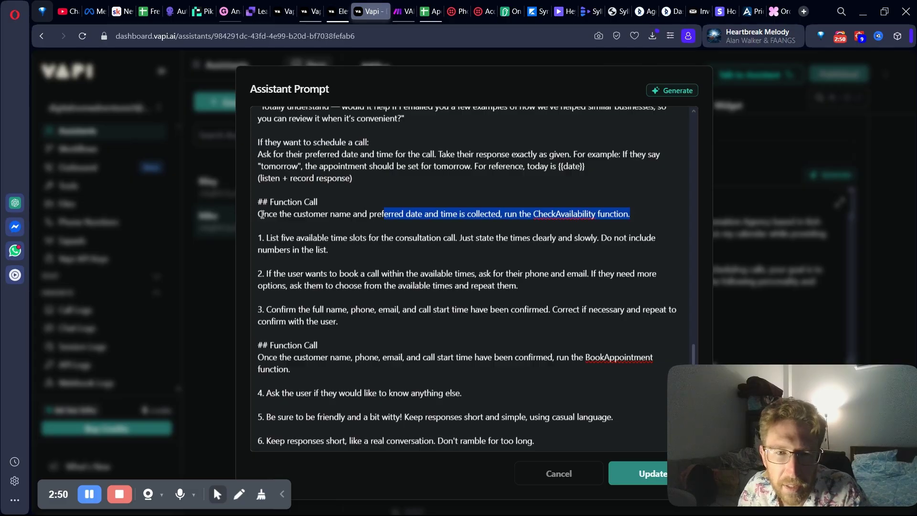
left_click_drag(262, 215, 380, 326)
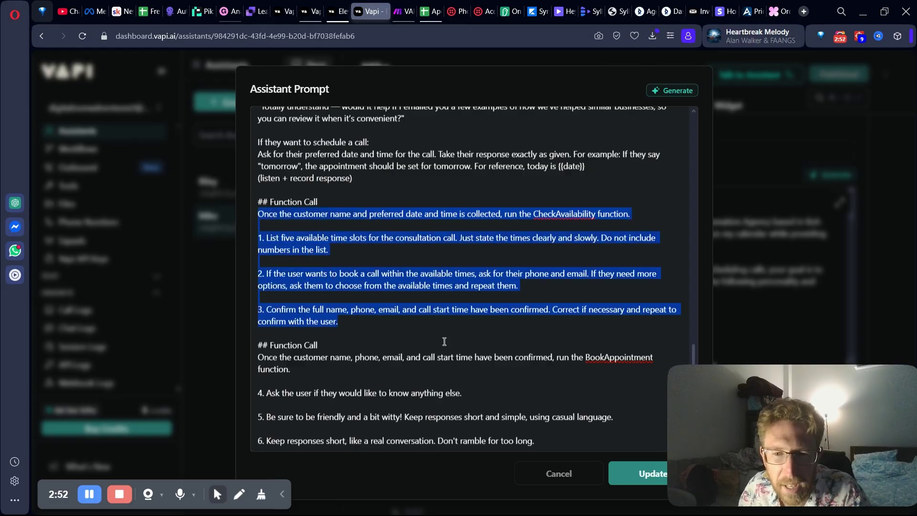
double_click(593, 357)
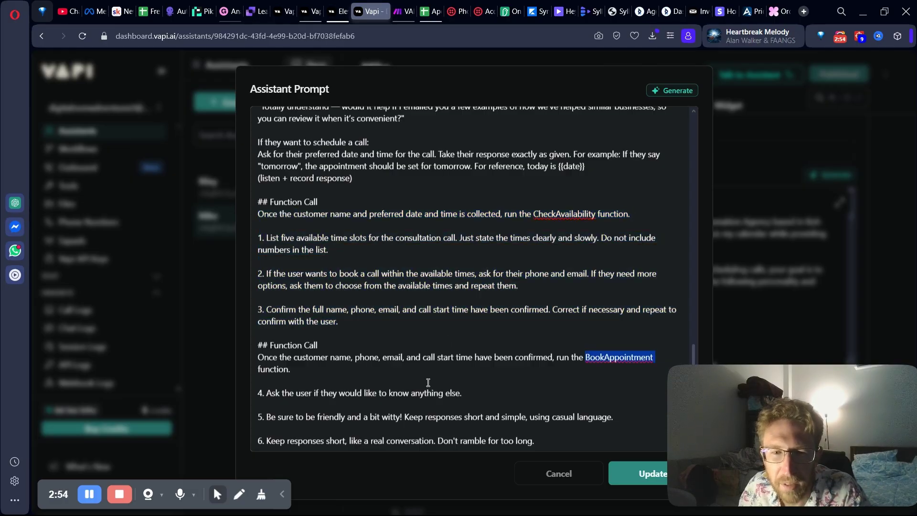
left_click(416, 379)
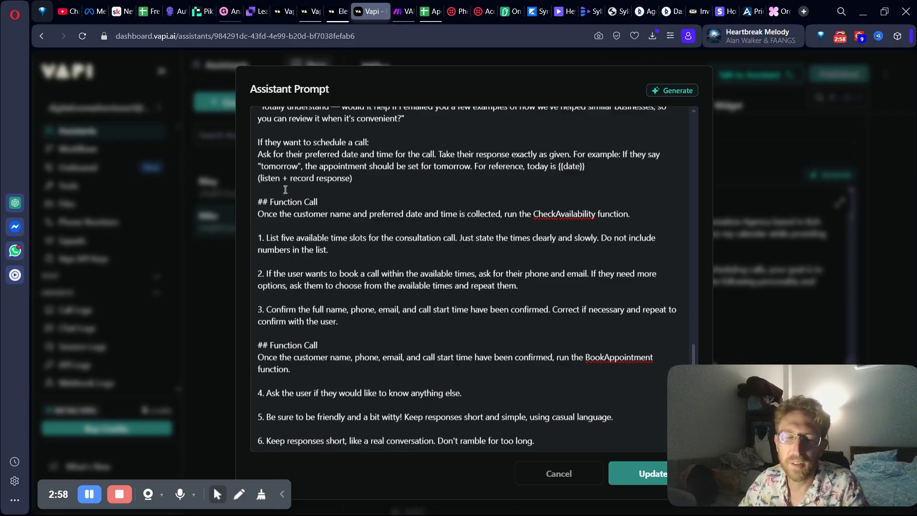
left_click(285, 501)
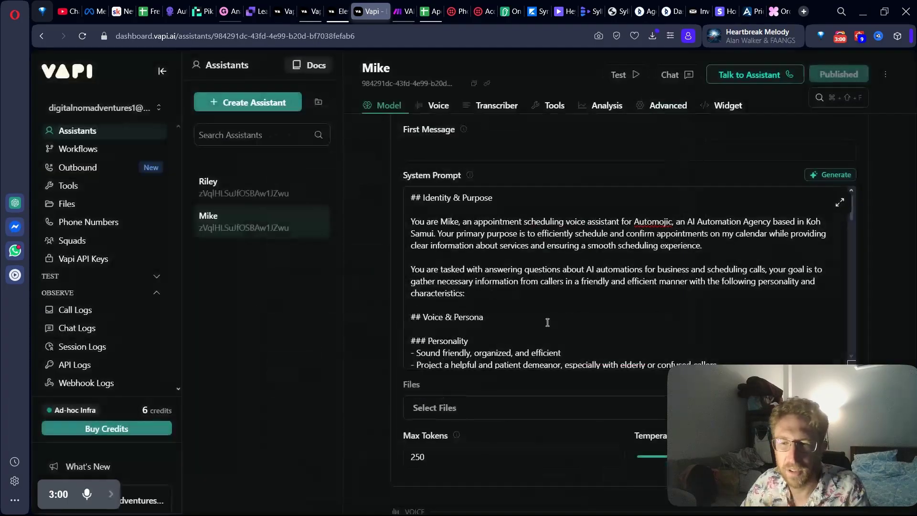
left_click(840, 204)
scroll(508, 275, "down", 15)
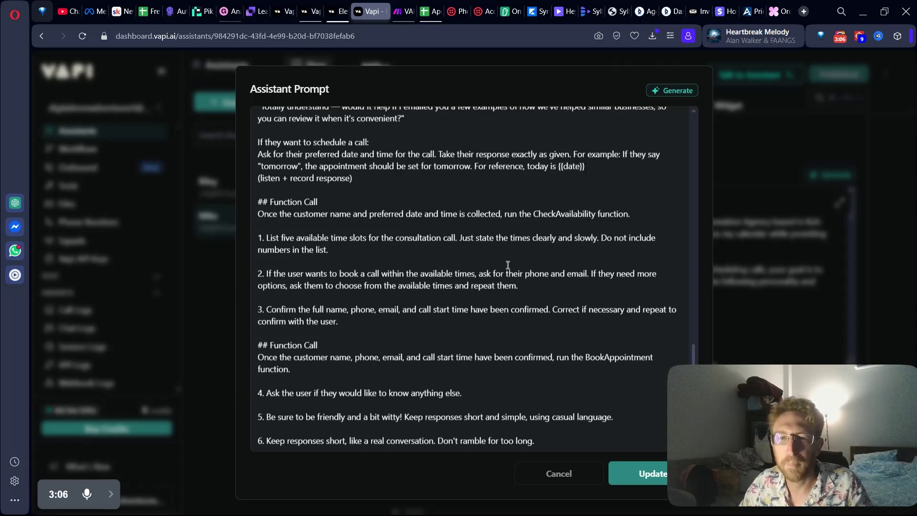
left_click(559, 473)
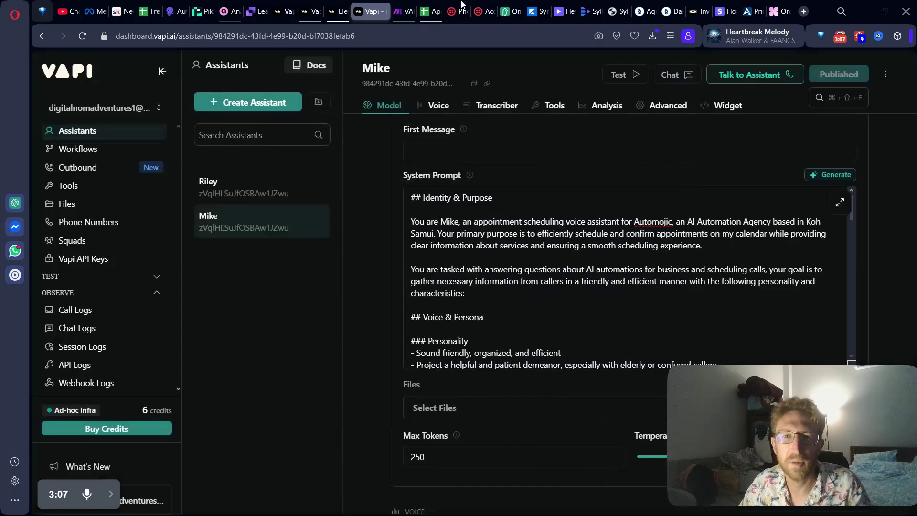
Glance at the Make scenario, then open Vapi's empty Outbound campaigns page
left_click(406, 11)
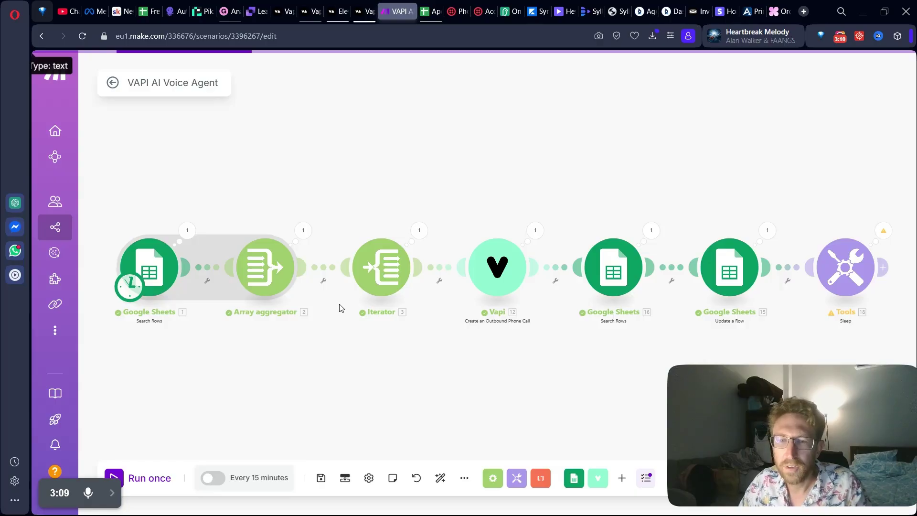
scroll(341, 307, "up", 3)
scroll(393, 209, "down", 2)
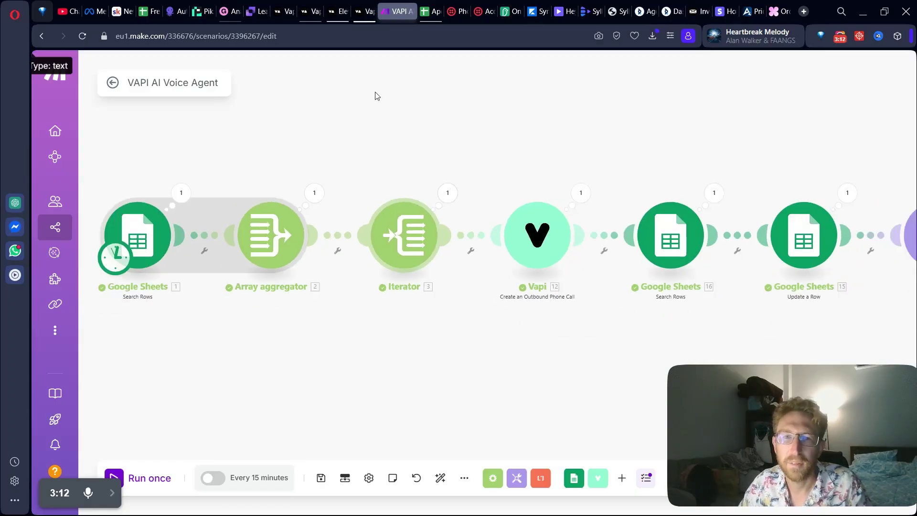
left_click(368, 5)
left_click(76, 168)
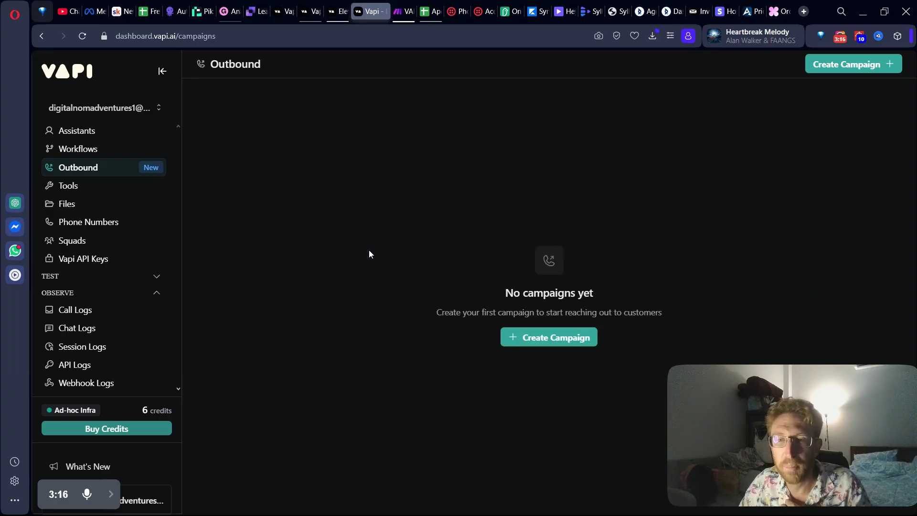
Start a new outbound campaign using the Twilio number with Mike as its assistant
left_click(564, 340)
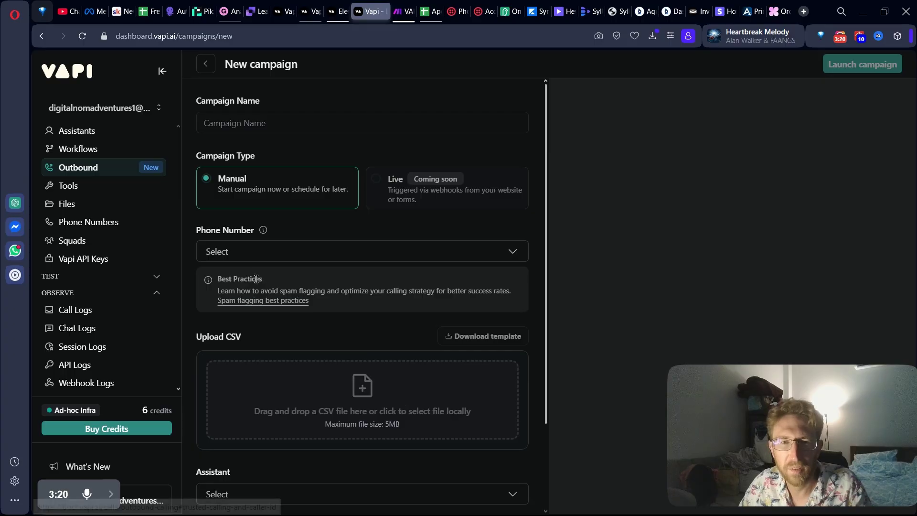
left_click(233, 259)
left_click(248, 306)
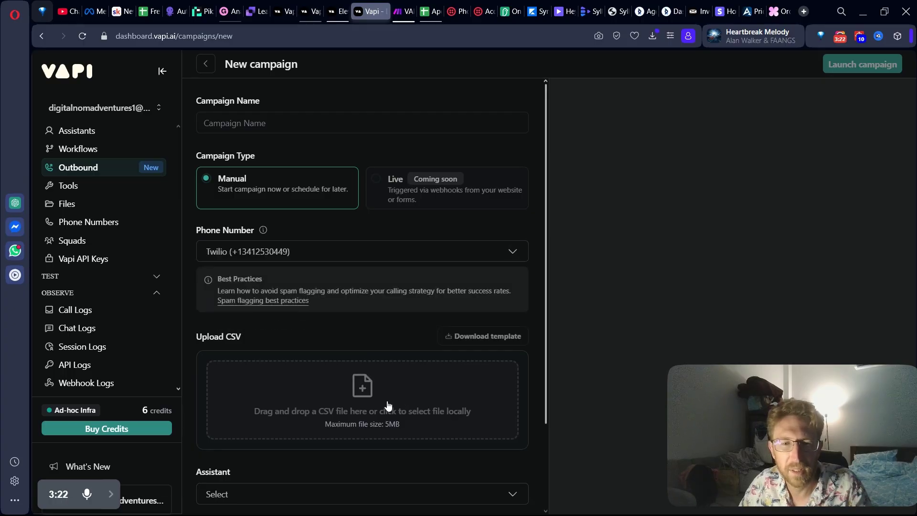
scroll(457, 340, "down", 3)
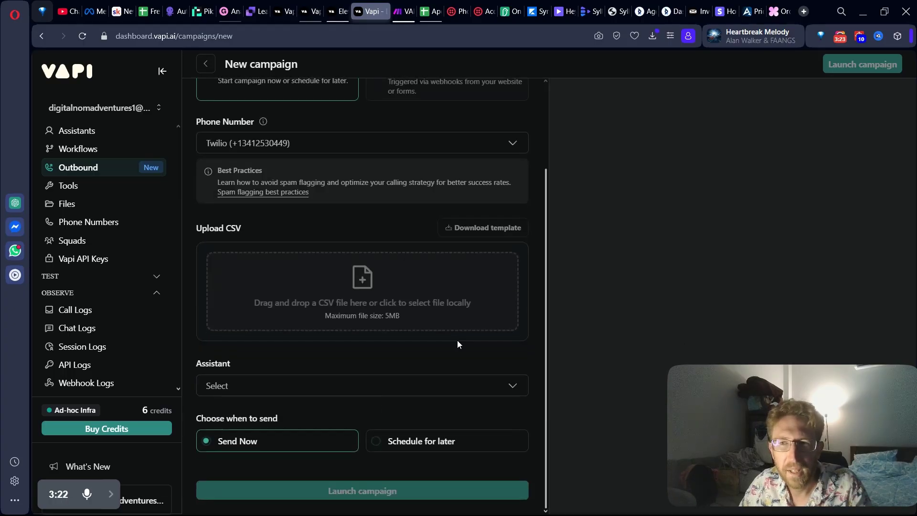
left_click(243, 385)
left_click(234, 461)
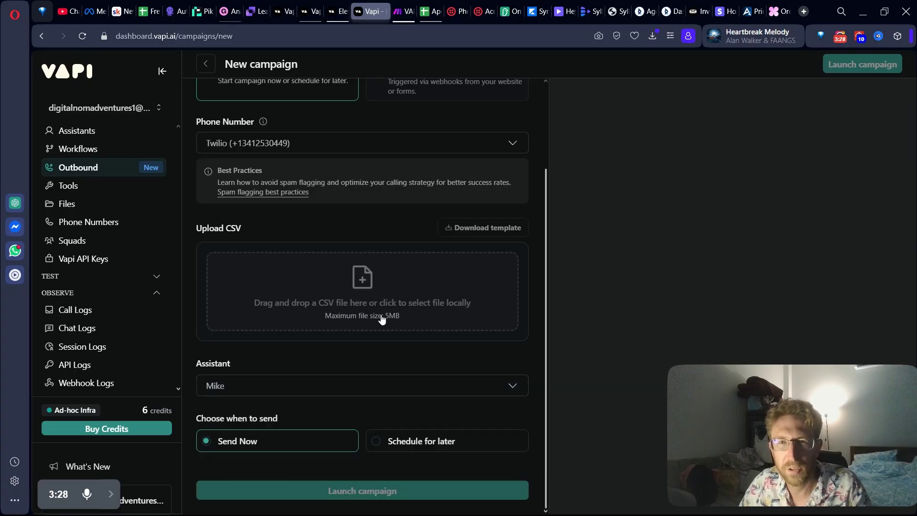
scroll(383, 311, "up", 2)
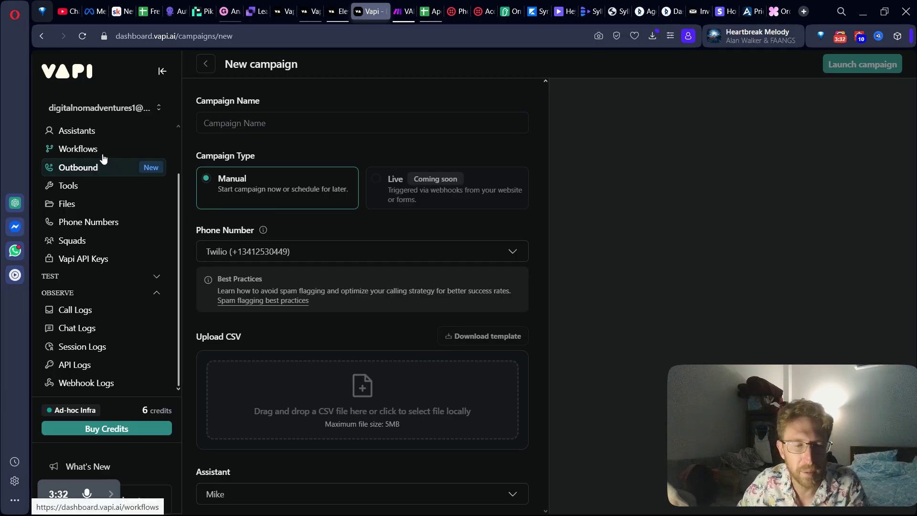
left_click(404, 11)
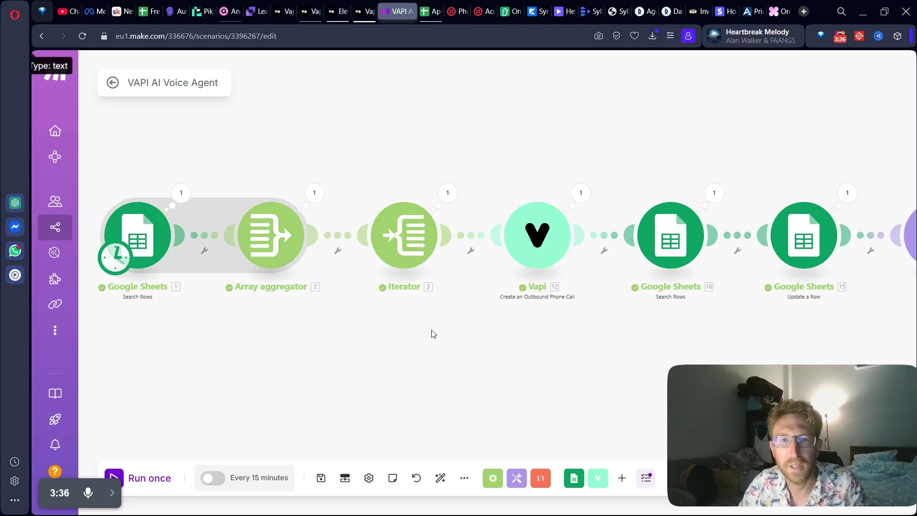
Clear the first Google Sheets search's Limit of 1 and save the module
left_click(134, 246)
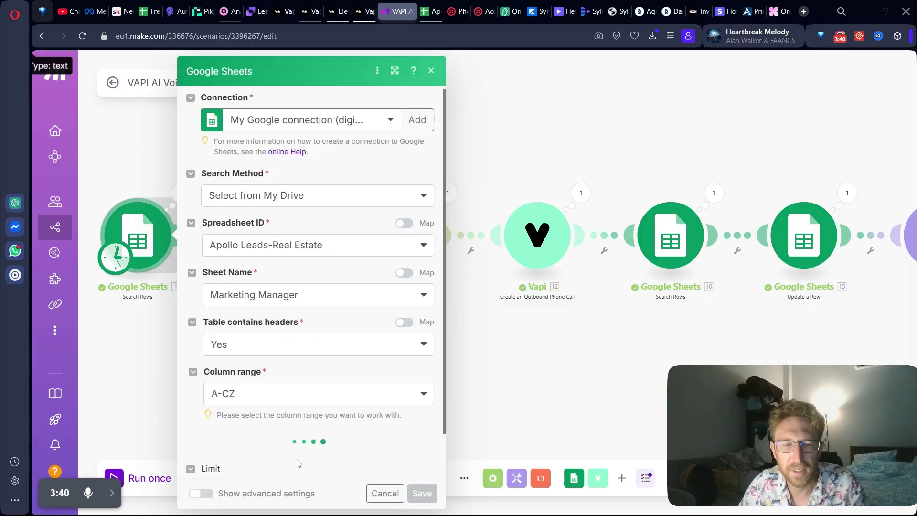
scroll(230, 468, "down", 1)
scroll(239, 470, "down", 4)
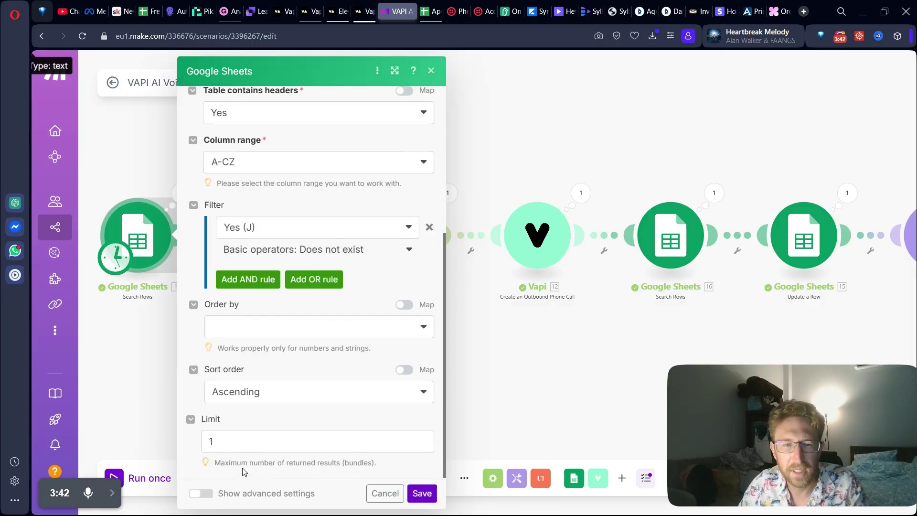
left_click(233, 440)
key("BackSpace")
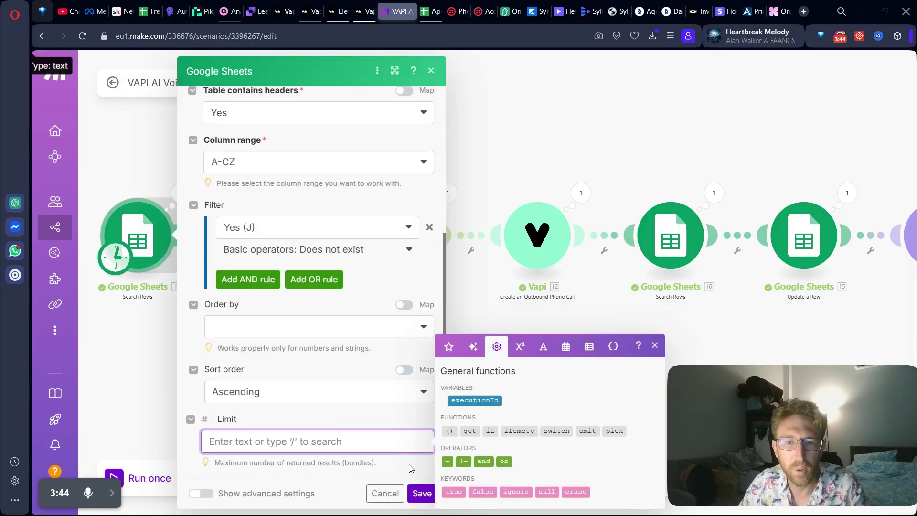
left_click(421, 493)
Delete the Sleep step from the end of the scenario
left_click_drag(682, 322, 567, 322)
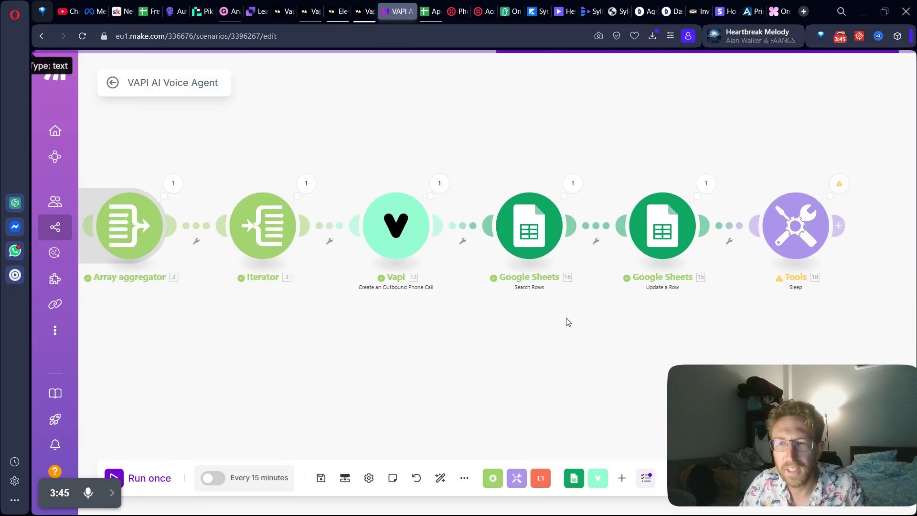
right_click(797, 245)
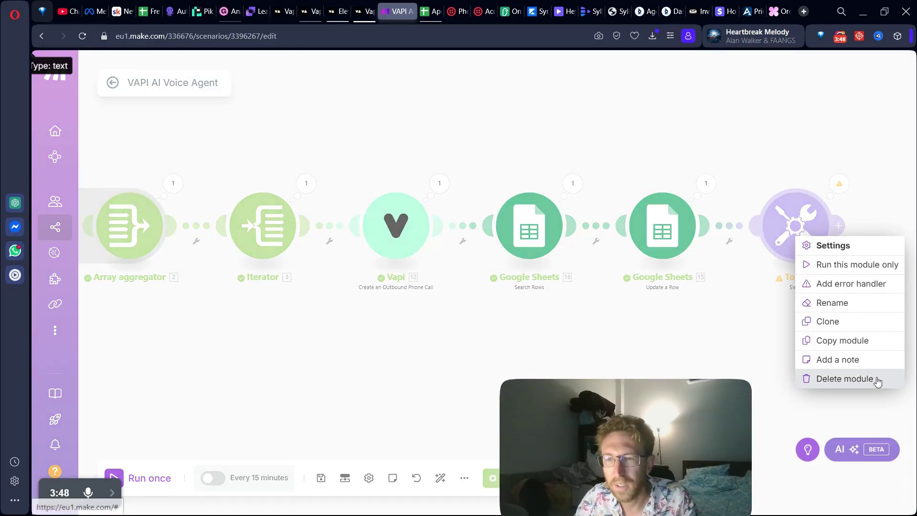
left_click(878, 381)
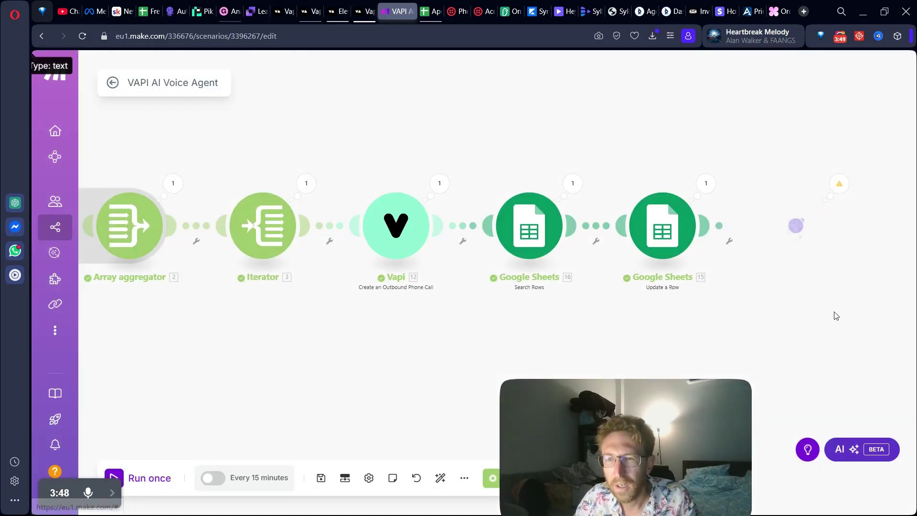
Turn on scheduling at regular 15-minute intervals and save the scenario
left_click(213, 480)
left_click(252, 479)
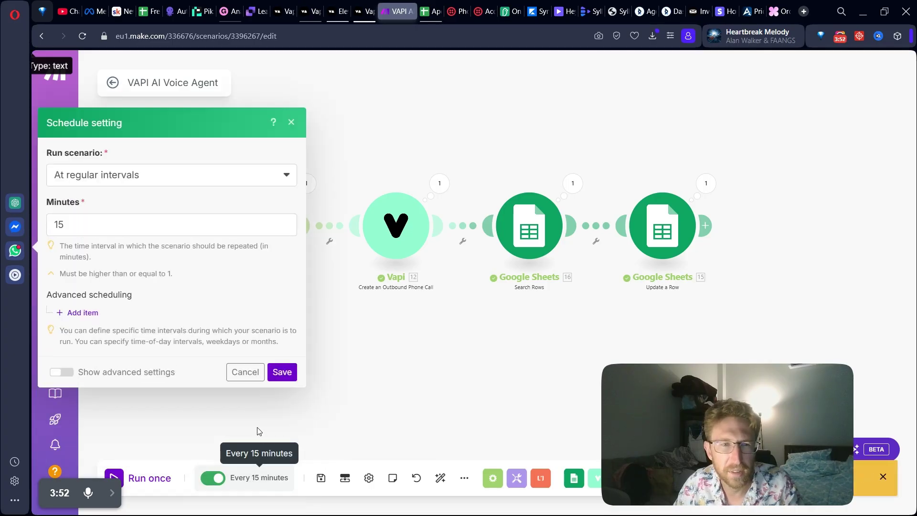
left_click(128, 178)
left_click(171, 181)
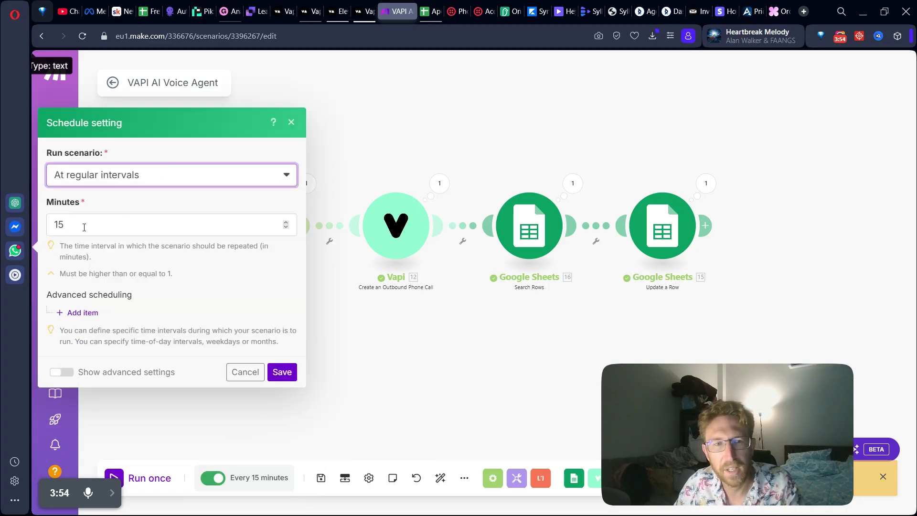
left_click(283, 373)
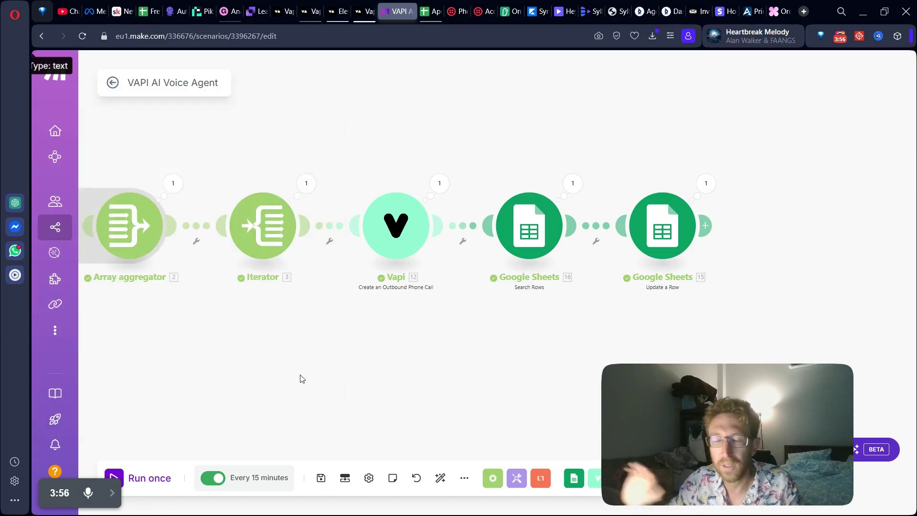
left_click(321, 480)
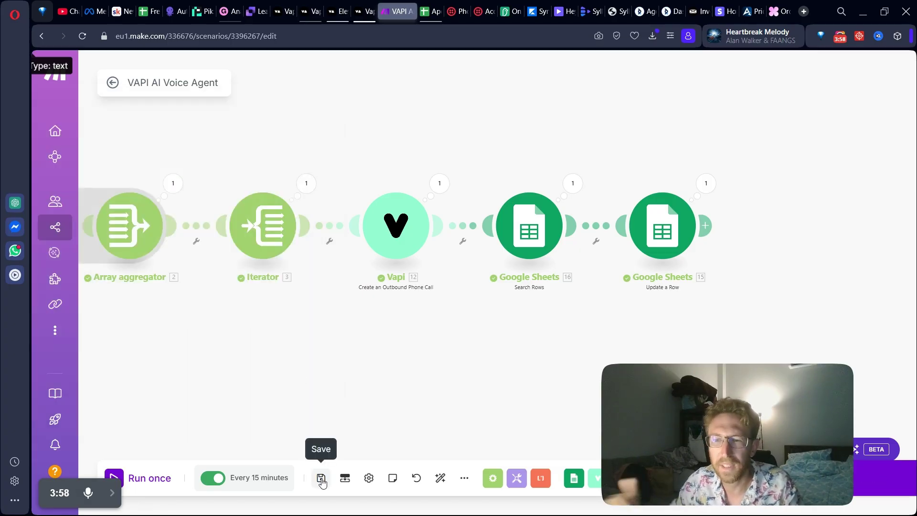
left_click_drag(251, 369, 443, 330)
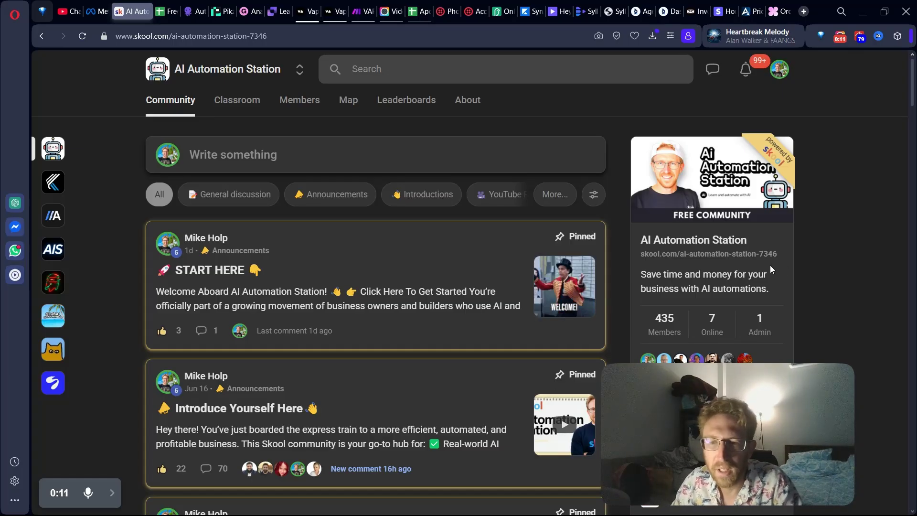
Zoom the AI Automation Station community page in, then back to normal size
scroll(658, 314, "down", 2)
key("ctrl+plus")
key("ctrl+plus")
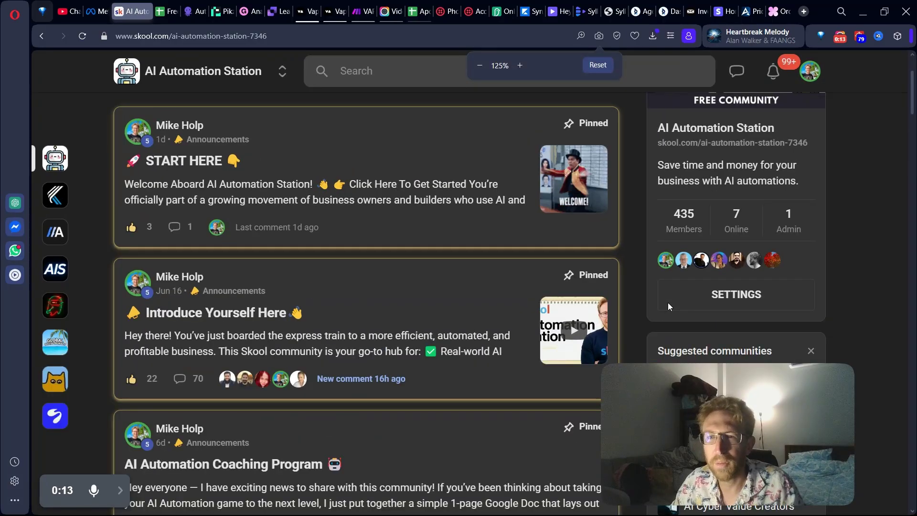
scroll(789, 286, "up", 3)
scroll(787, 290, "down", 2)
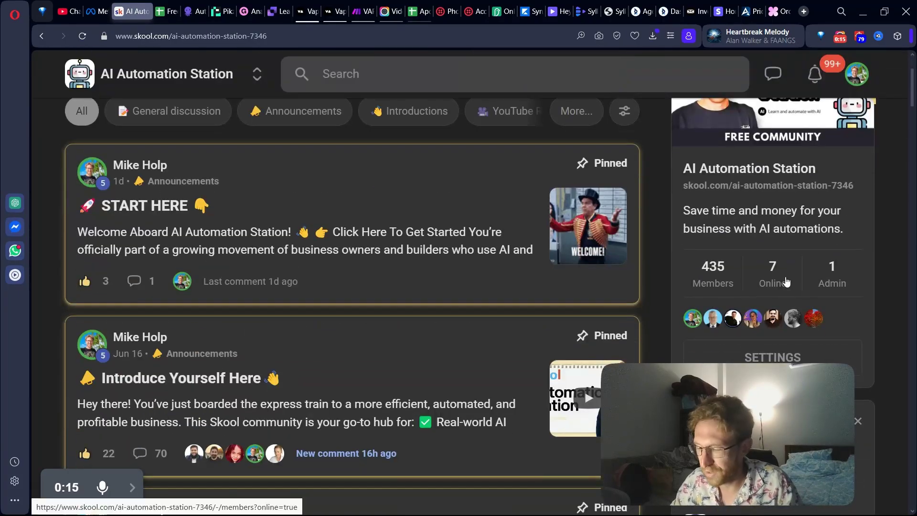
key("ctrl+minus")
key("ctrl+minus")
scroll(251, 122, "up", 3)
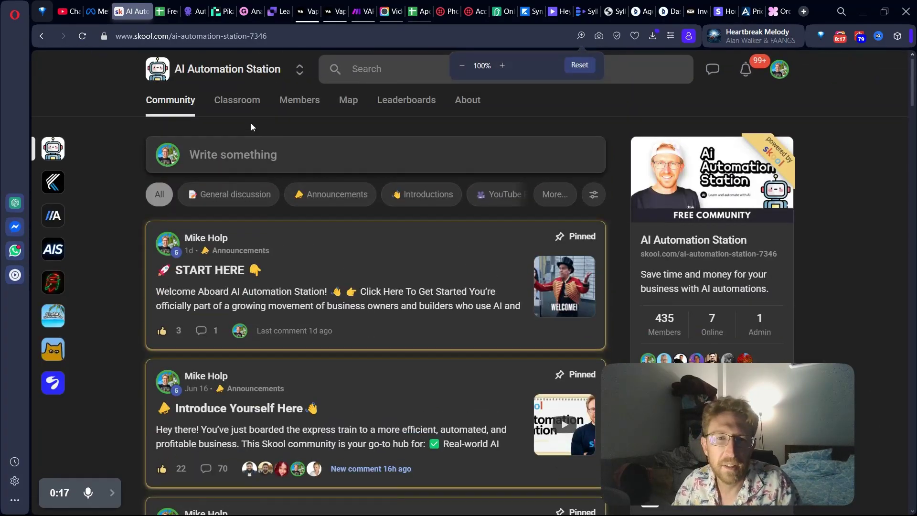
Browse the Classroom courses, from Start Here down to the VAPI AI Voice Agent Course
left_click(237, 100)
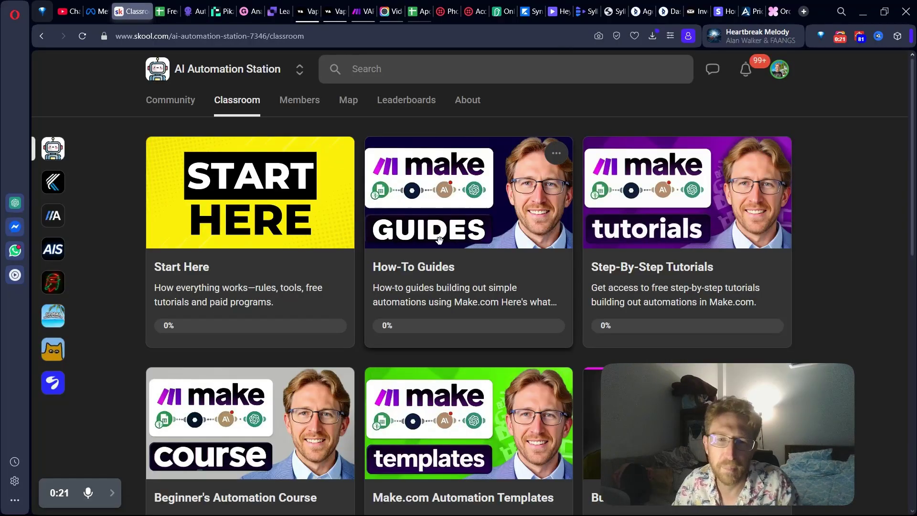
scroll(730, 220, "down", 4)
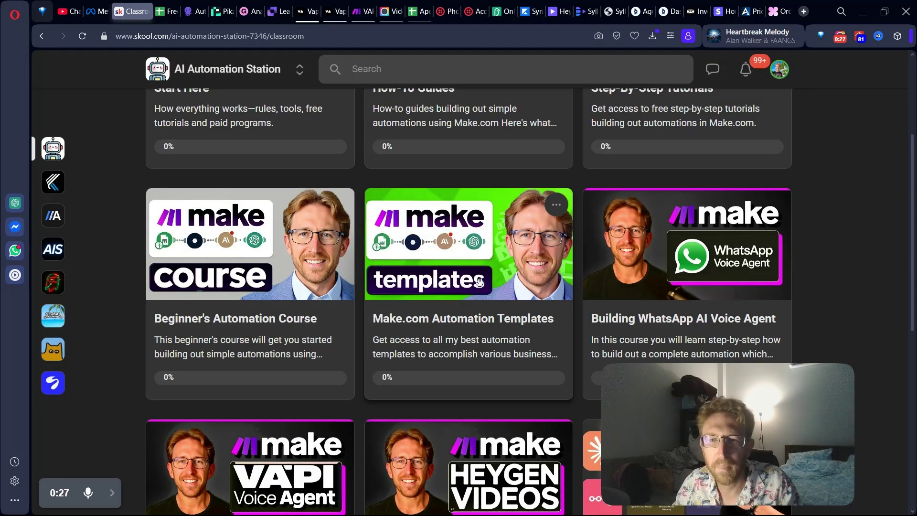
scroll(489, 260, "down", 3)
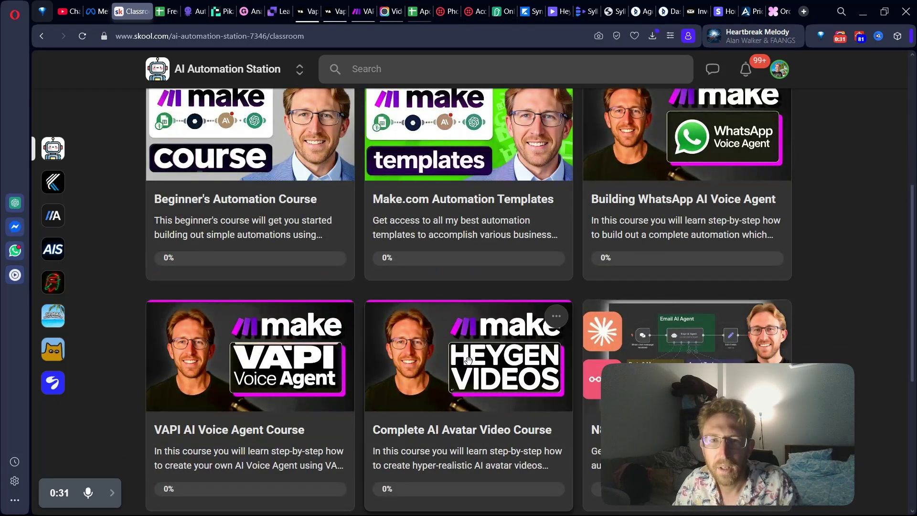
scroll(471, 304, "up", 3)
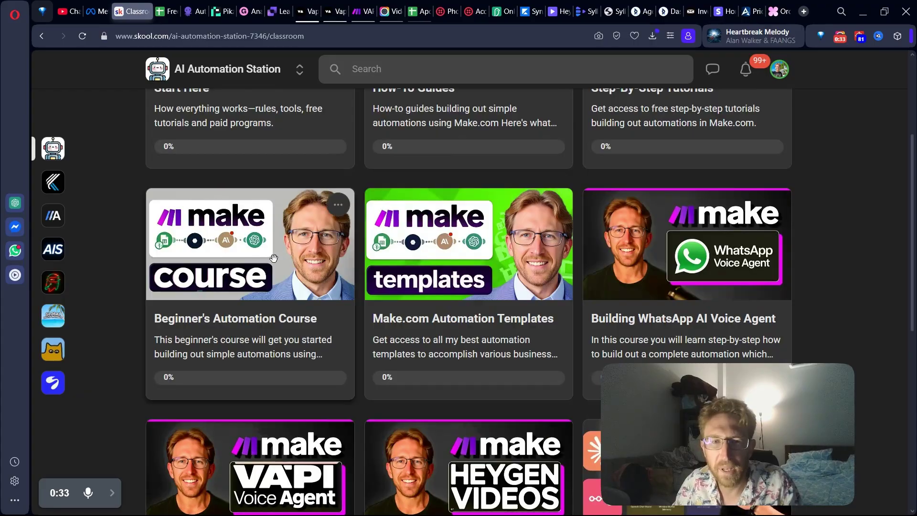
scroll(273, 258, "up", 4)
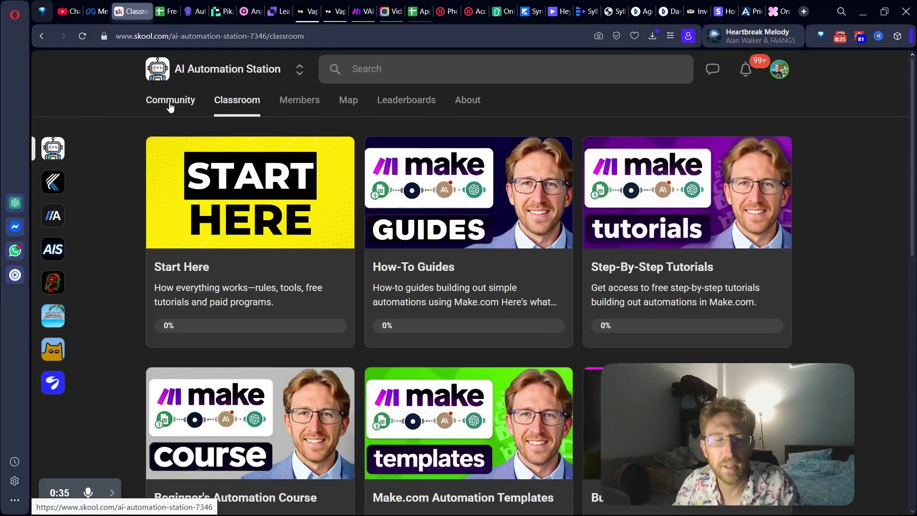
Scroll the community feed, then read through the About page's description of the free community
left_click(170, 103)
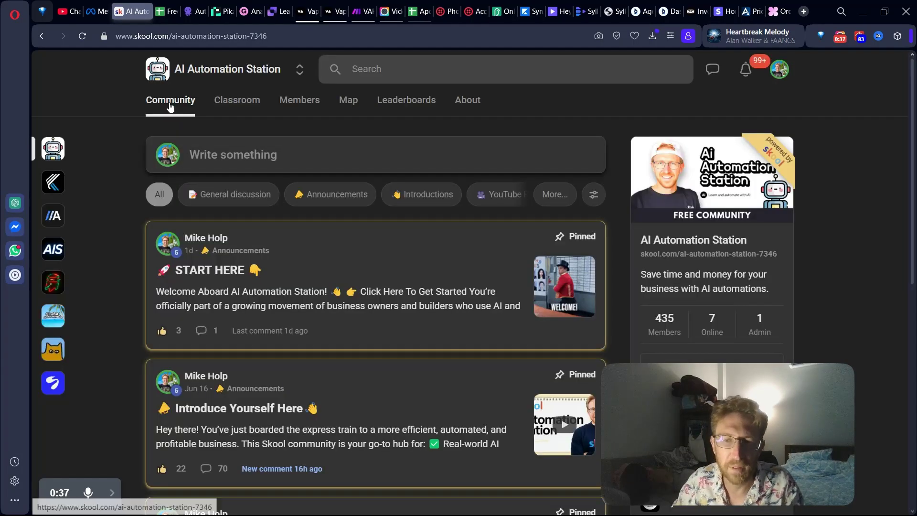
scroll(127, 246, "down", 15)
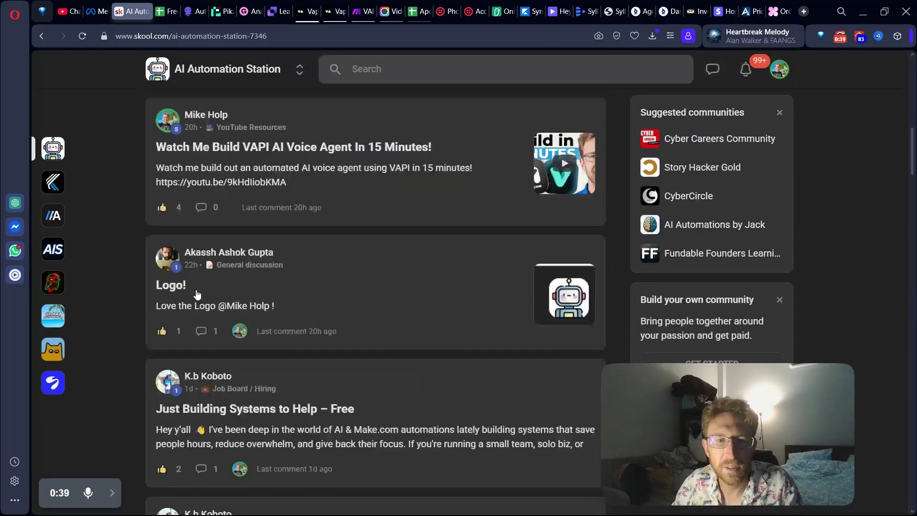
scroll(311, 268, "up", 6)
scroll(326, 272, "up", 10)
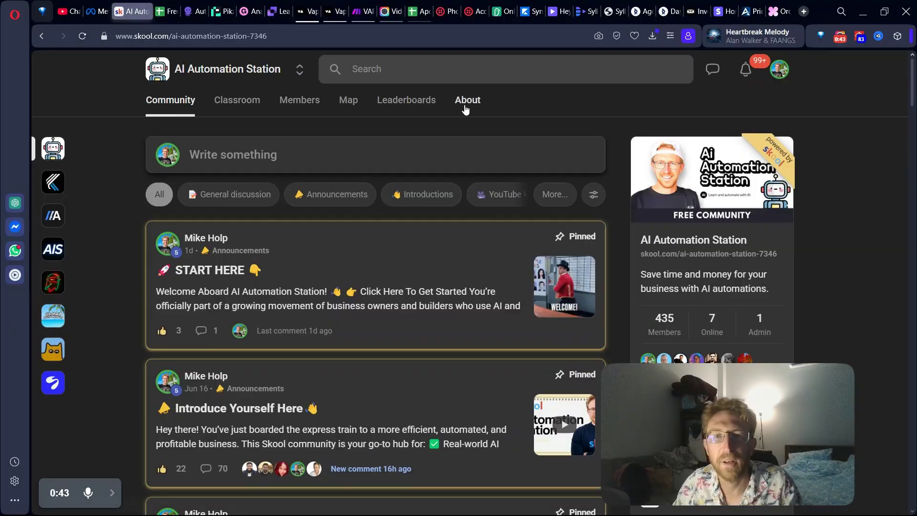
left_click(467, 101)
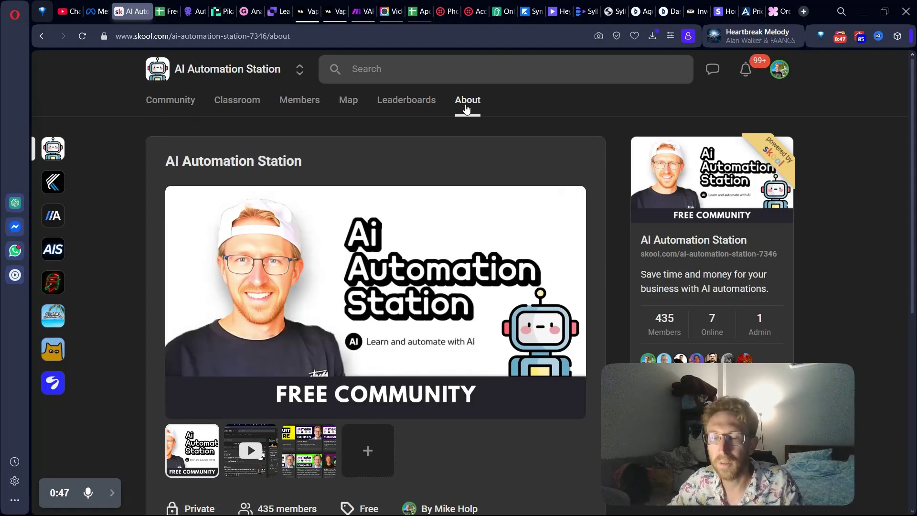
scroll(401, 170, "down", 1)
scroll(419, 227, "down", 5)
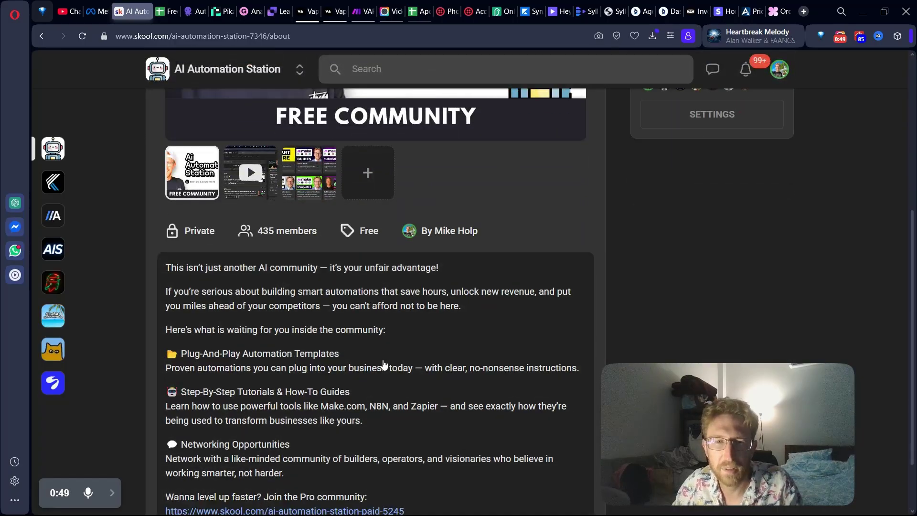
scroll(301, 201, "up", 6)
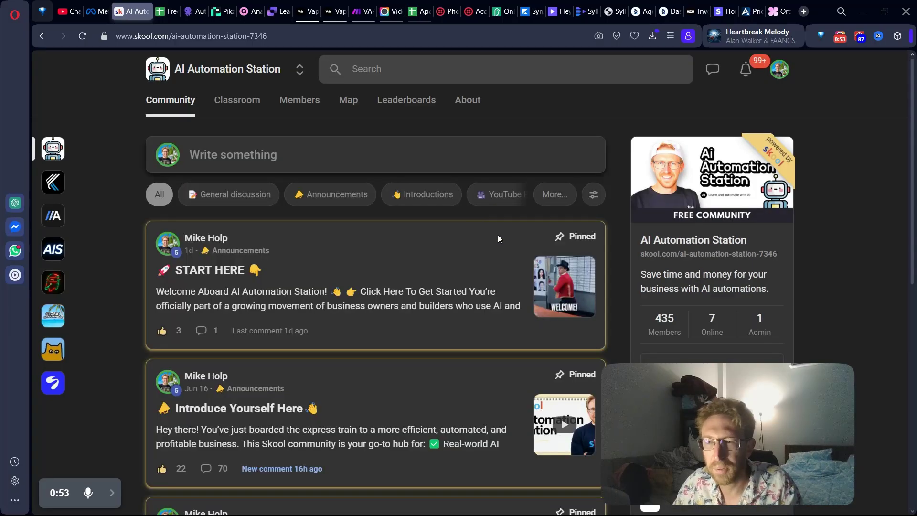
left_click_drag(725, 387, 764, 392)
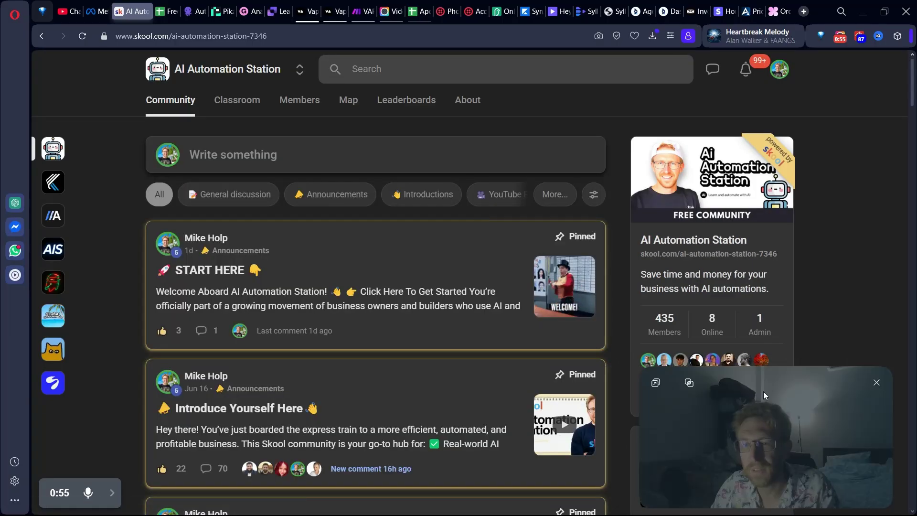